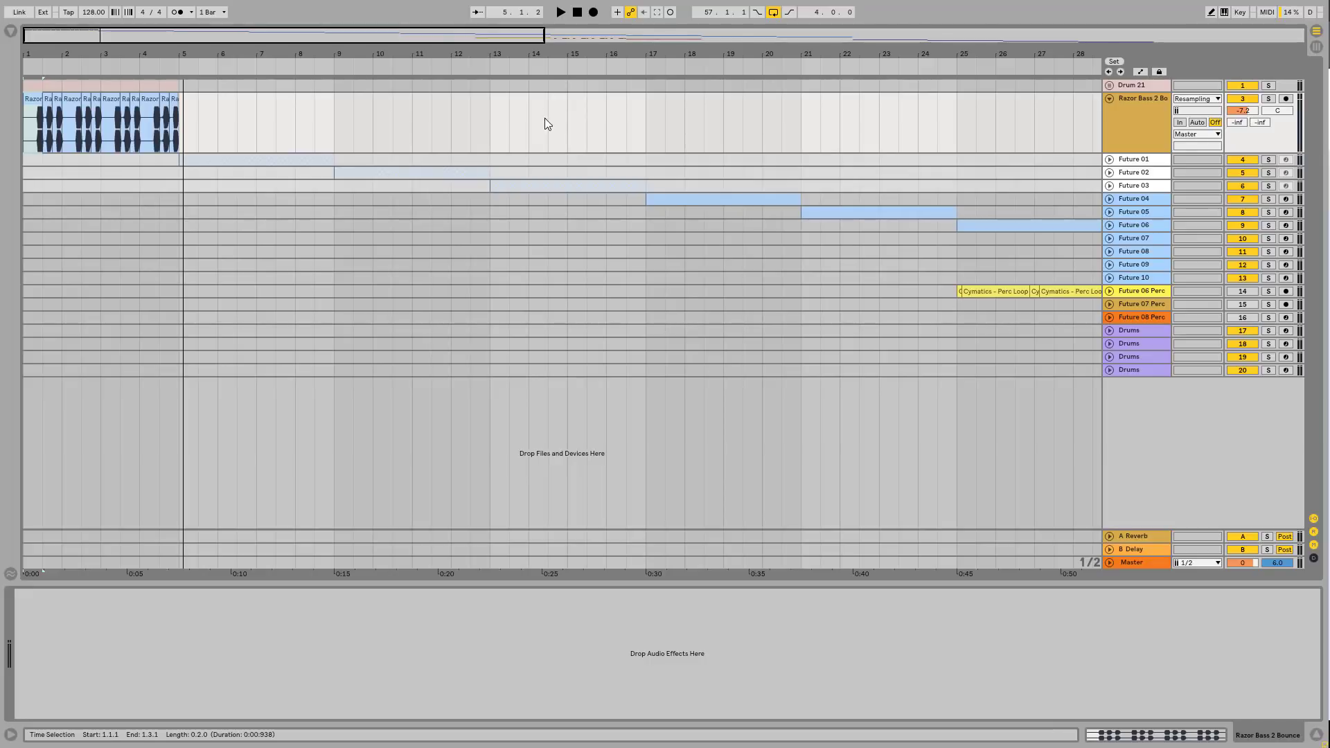
- Group the tracks from Razor Bass 2 Bounce through Future 05 and fold the new group
click(1148, 102)
shift+click(1136, 211)
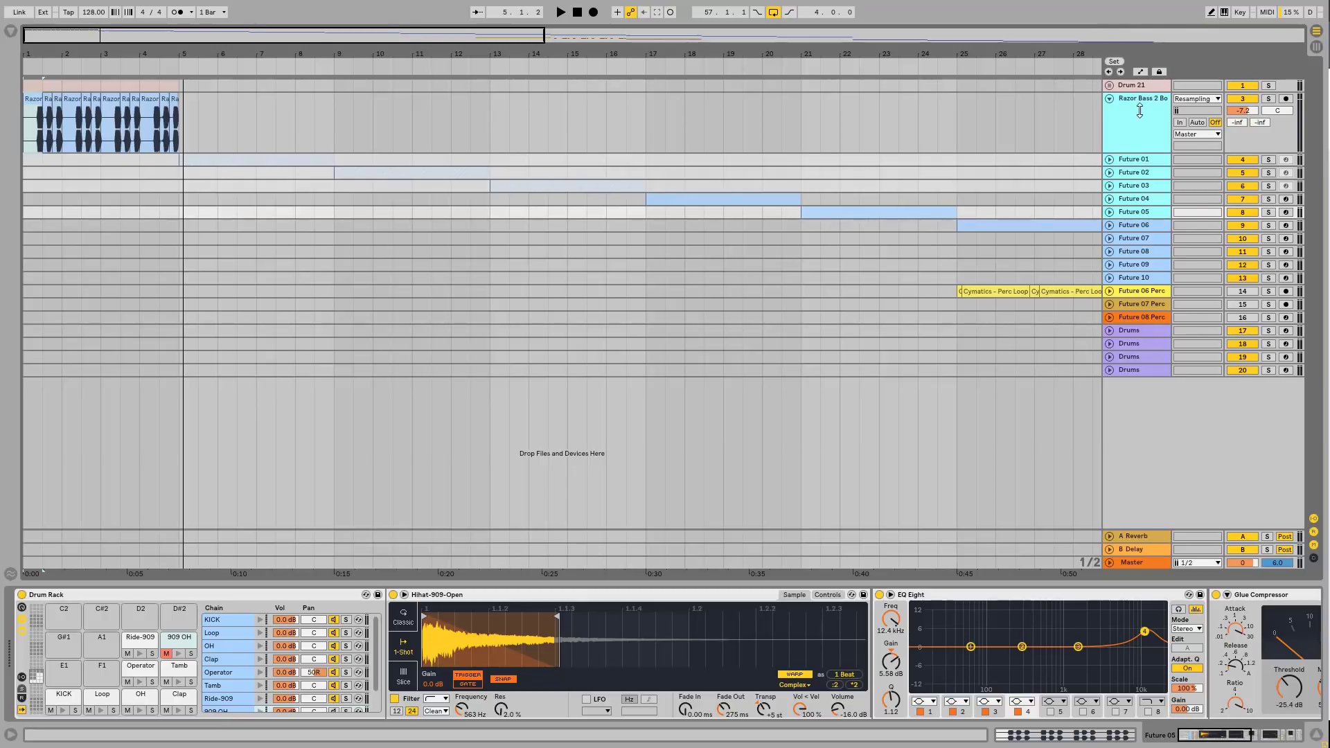
key(ctrl+g)
click(1112, 160)
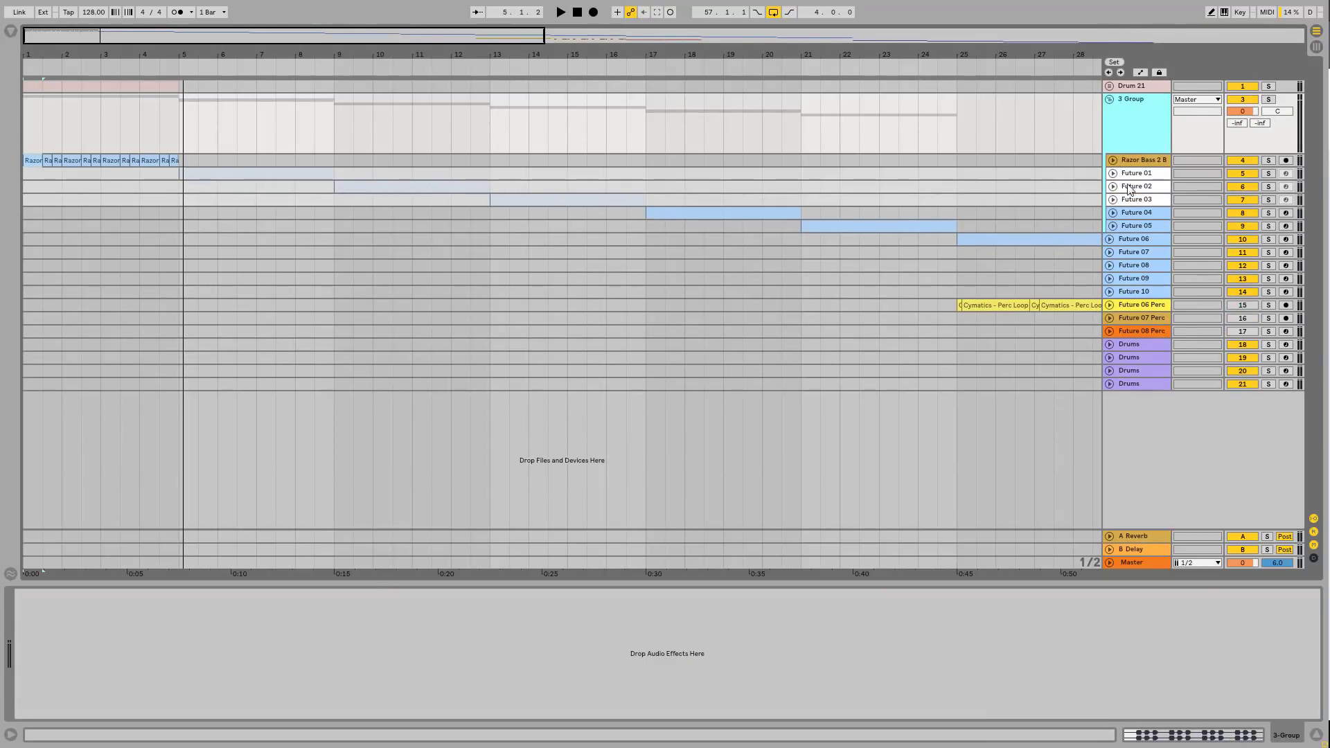
click(1109, 99)
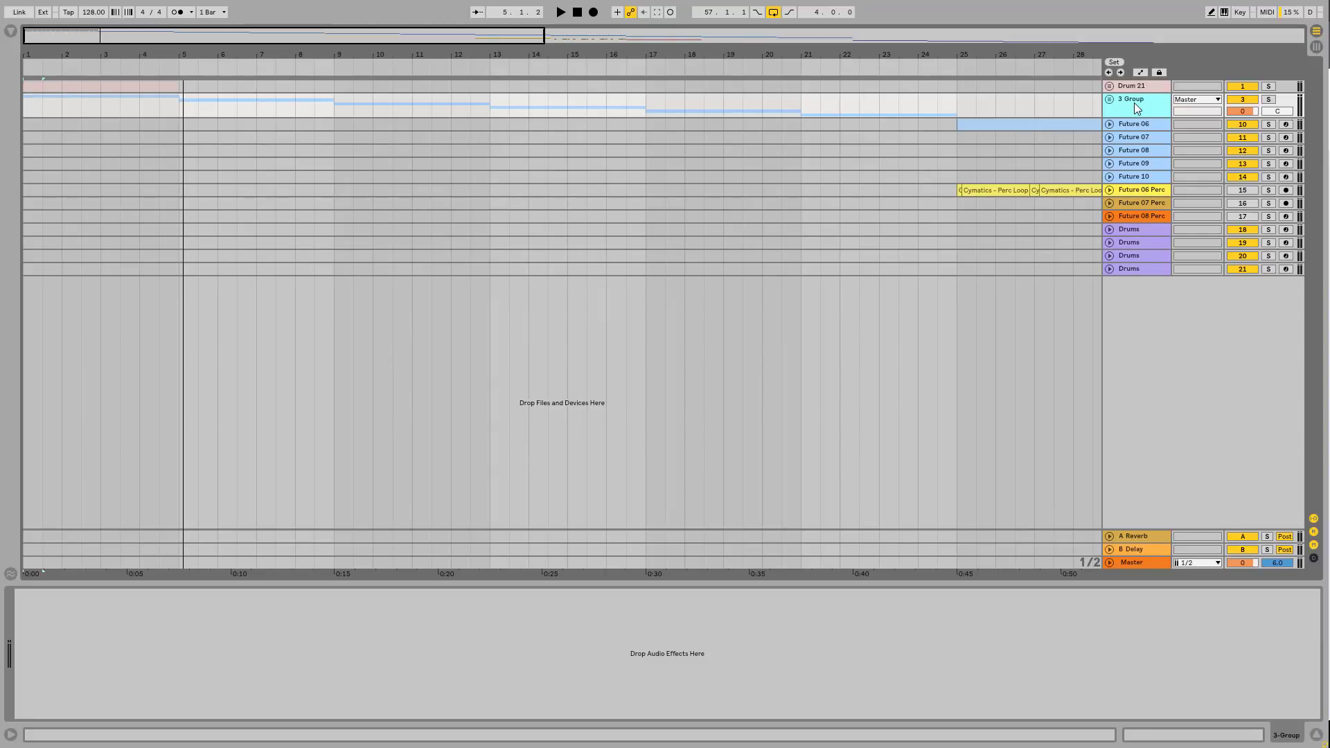
- Try nesting the folded track group inside another group, and undo both groupings
key(ctrl+g)
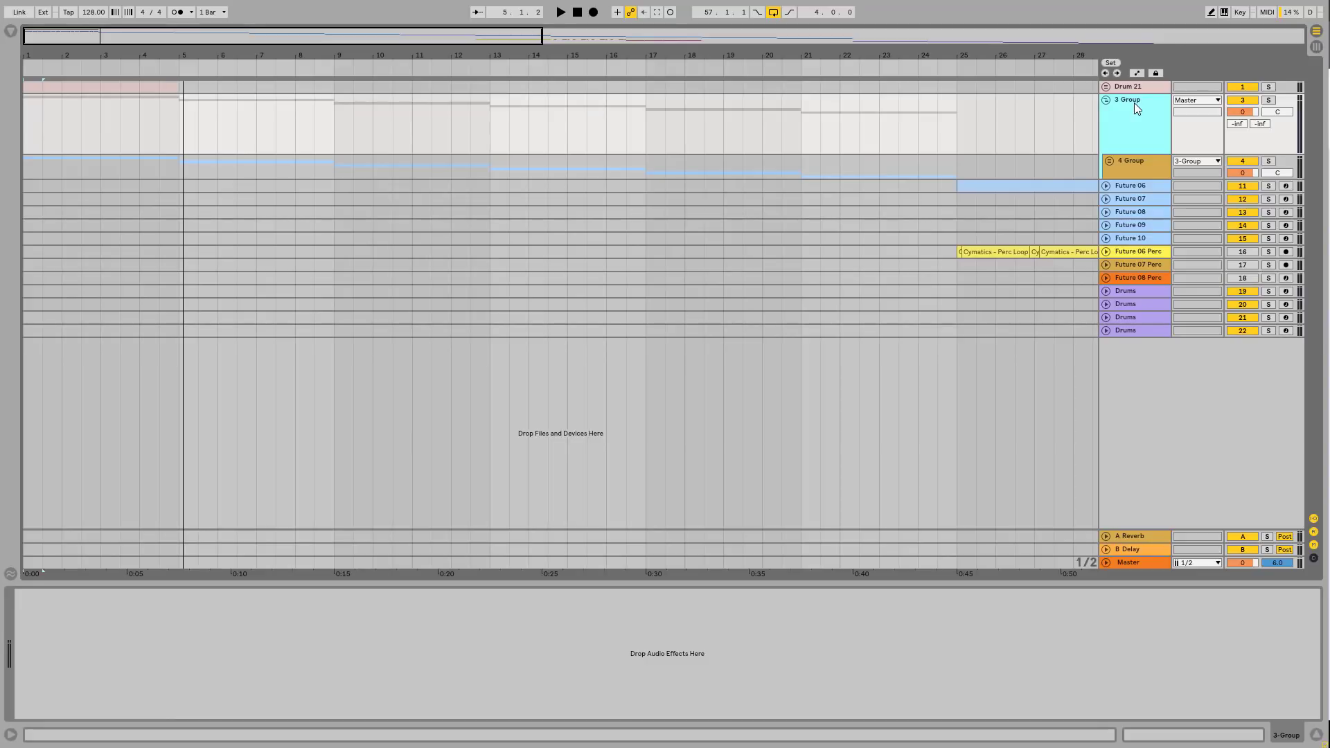
key(ctrl+z)
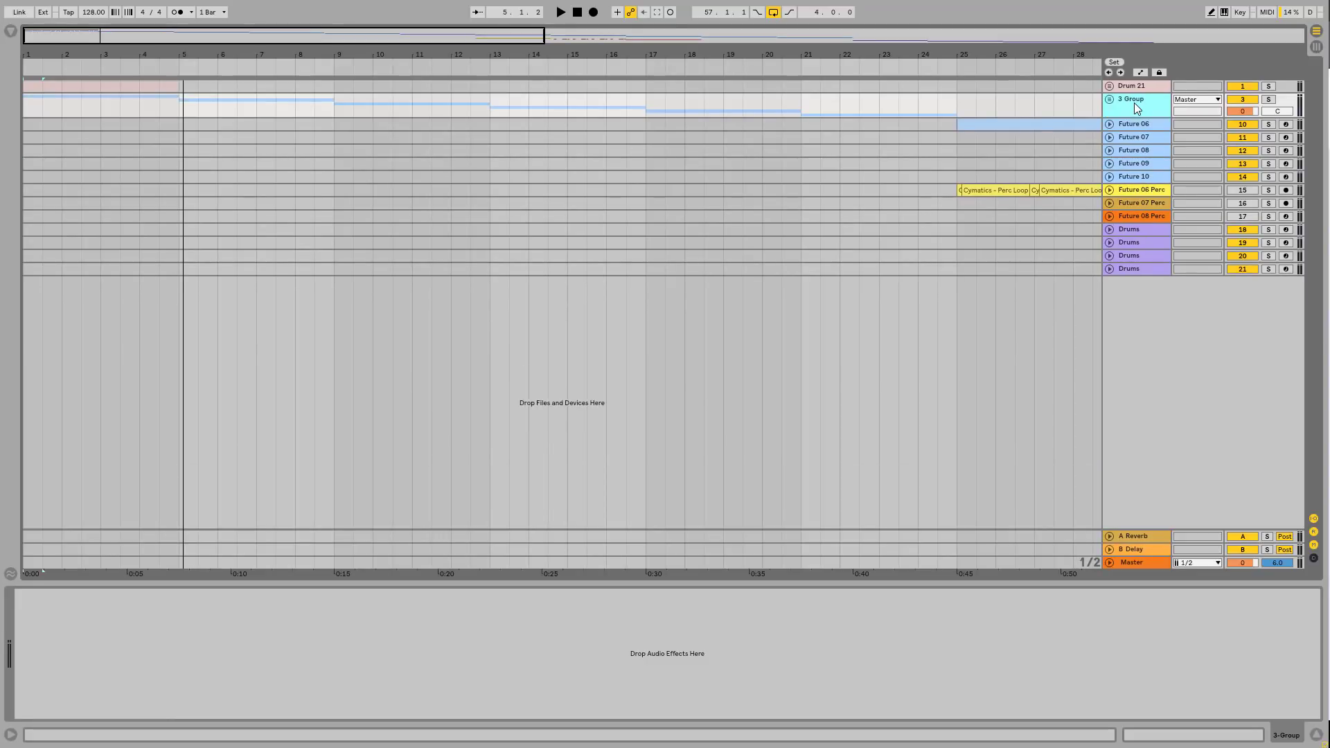
key(ctrl+z)
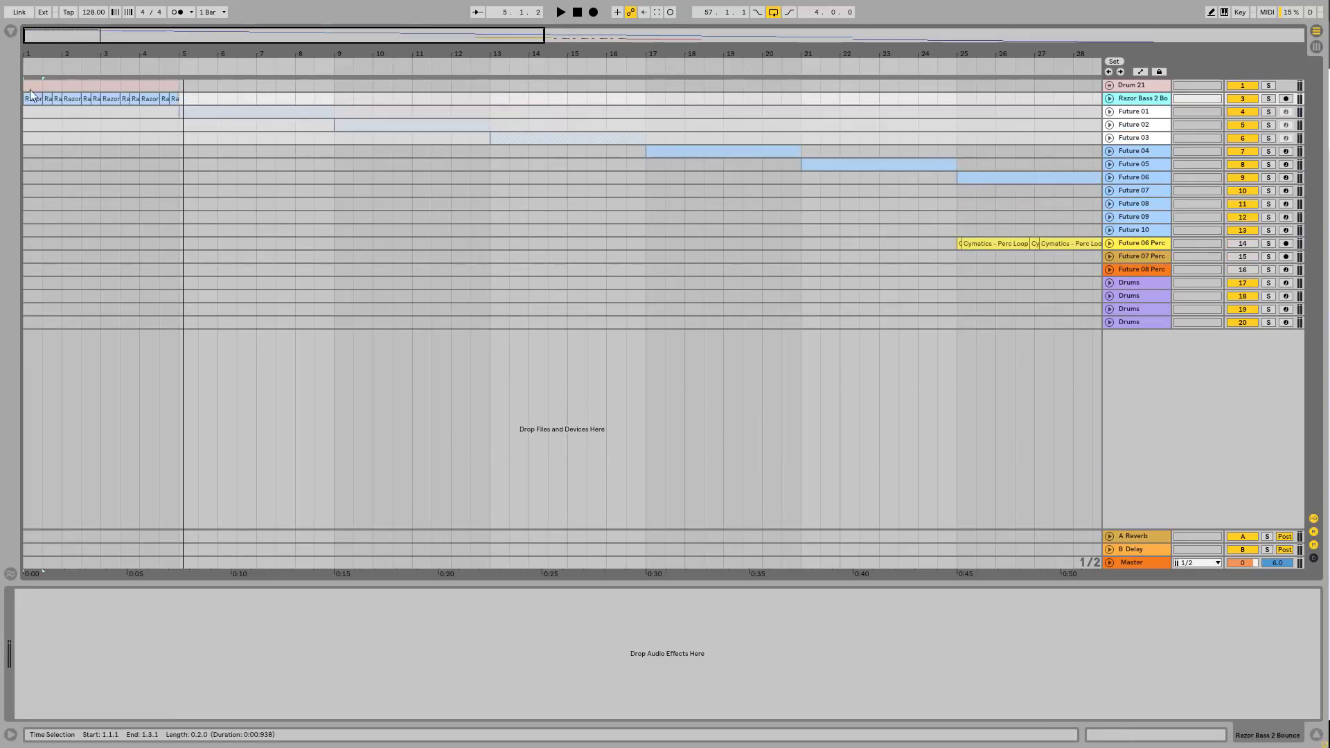
- Examine the tracks stored in Emergency House Drums 02.als in the browser, including the contents of the Drum 14 group
click(11, 31)
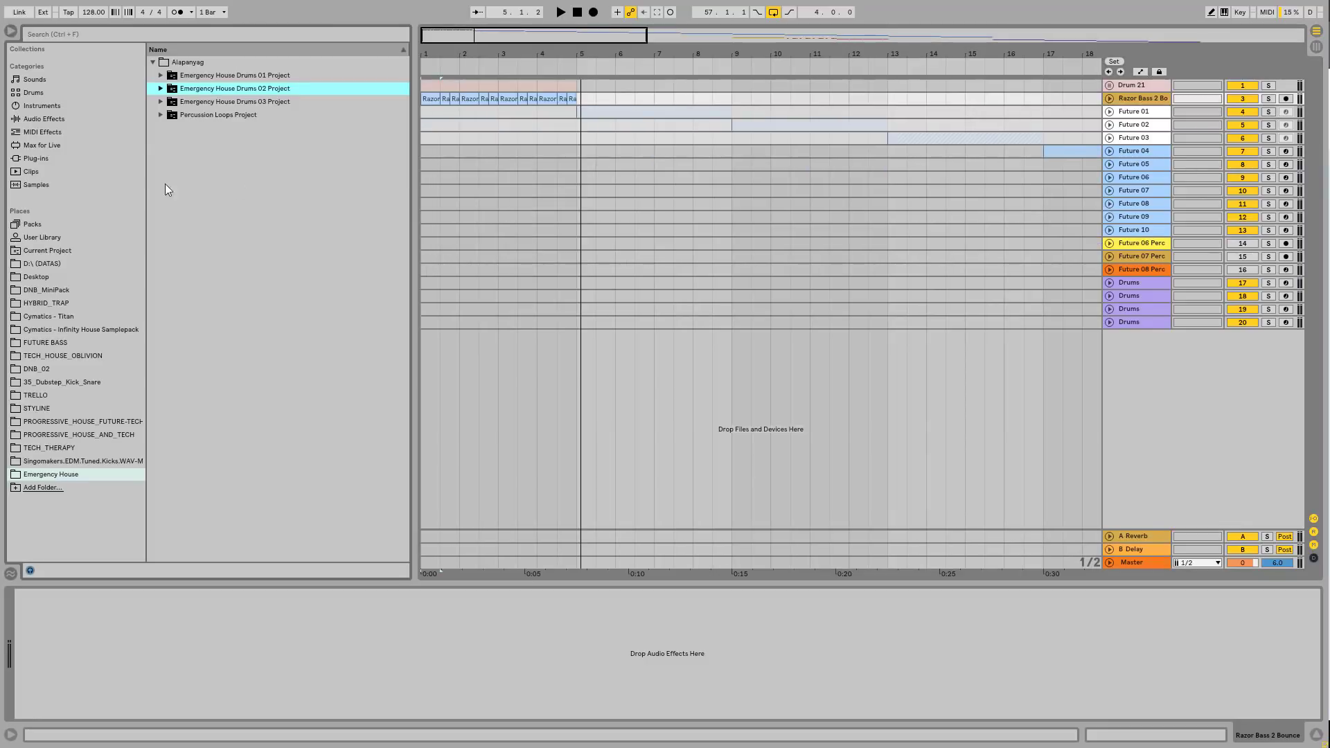
click(161, 89)
click(169, 128)
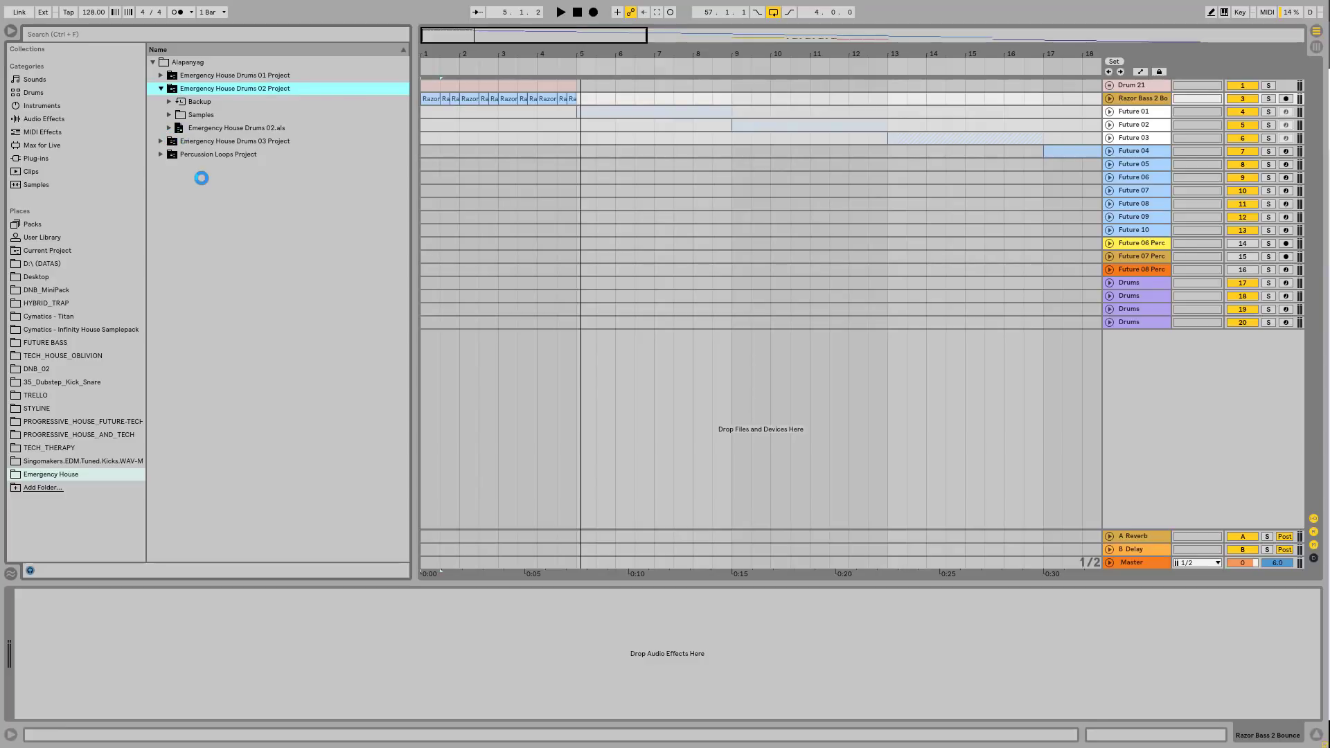
click(181, 143)
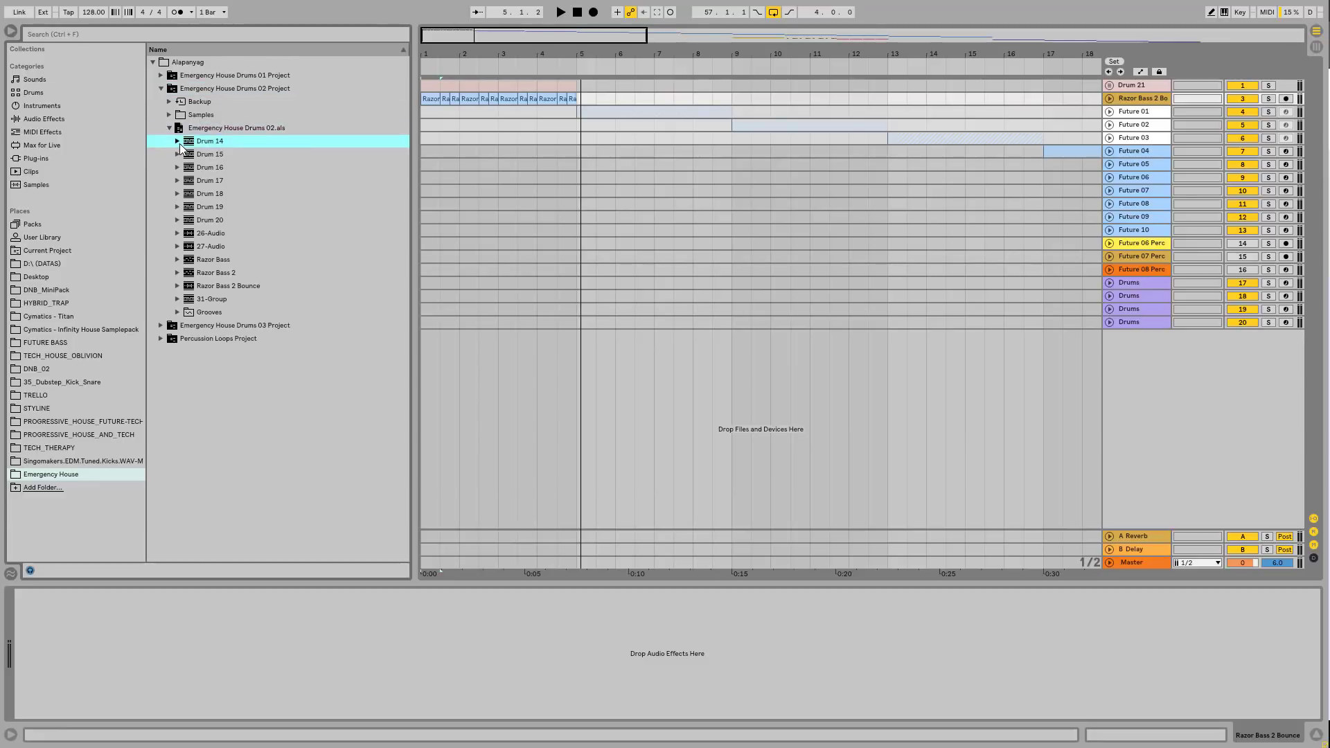
click(177, 142)
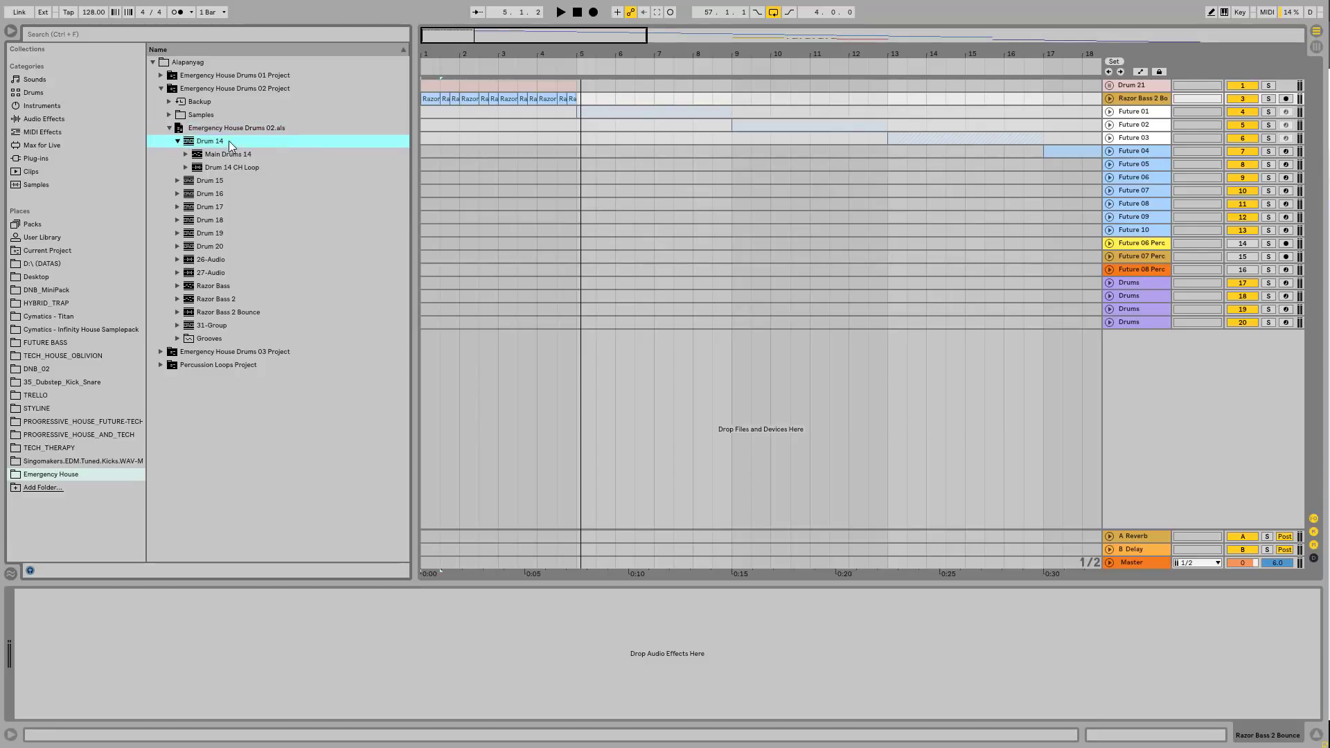
click(216, 139)
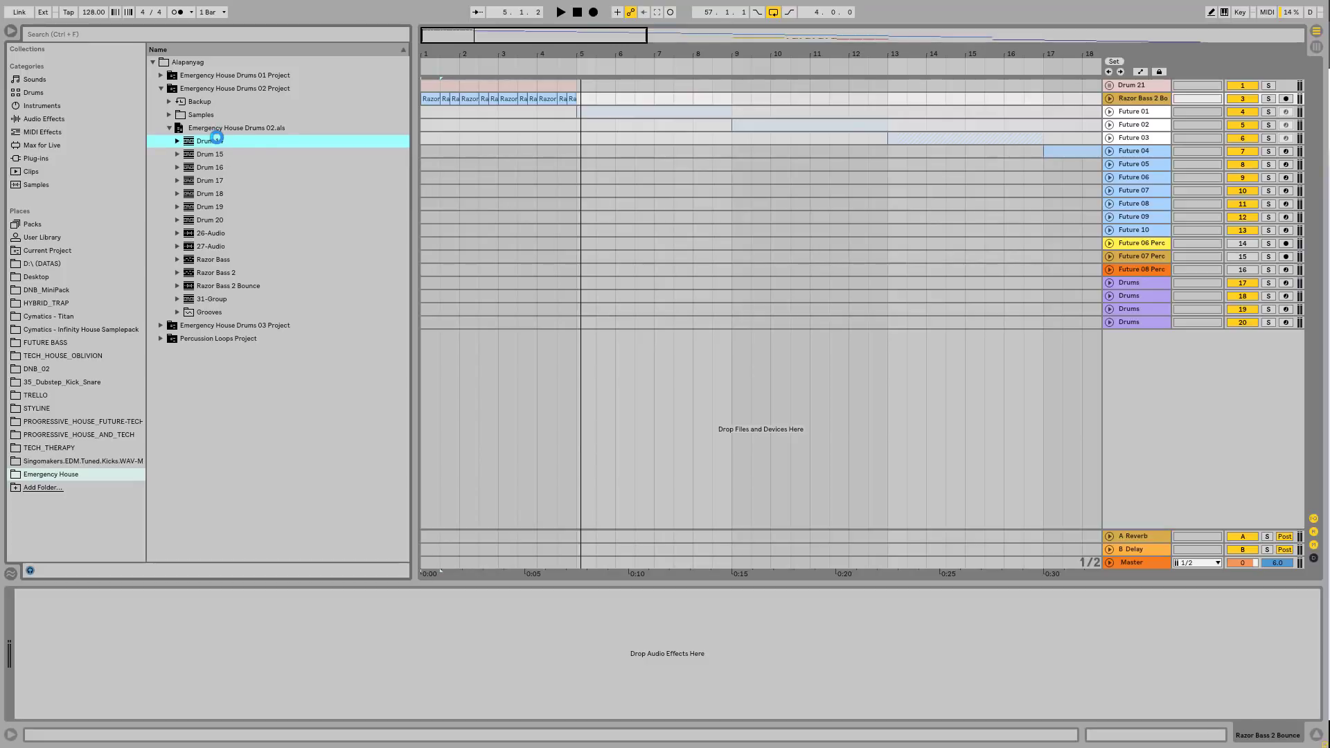
click(216, 139)
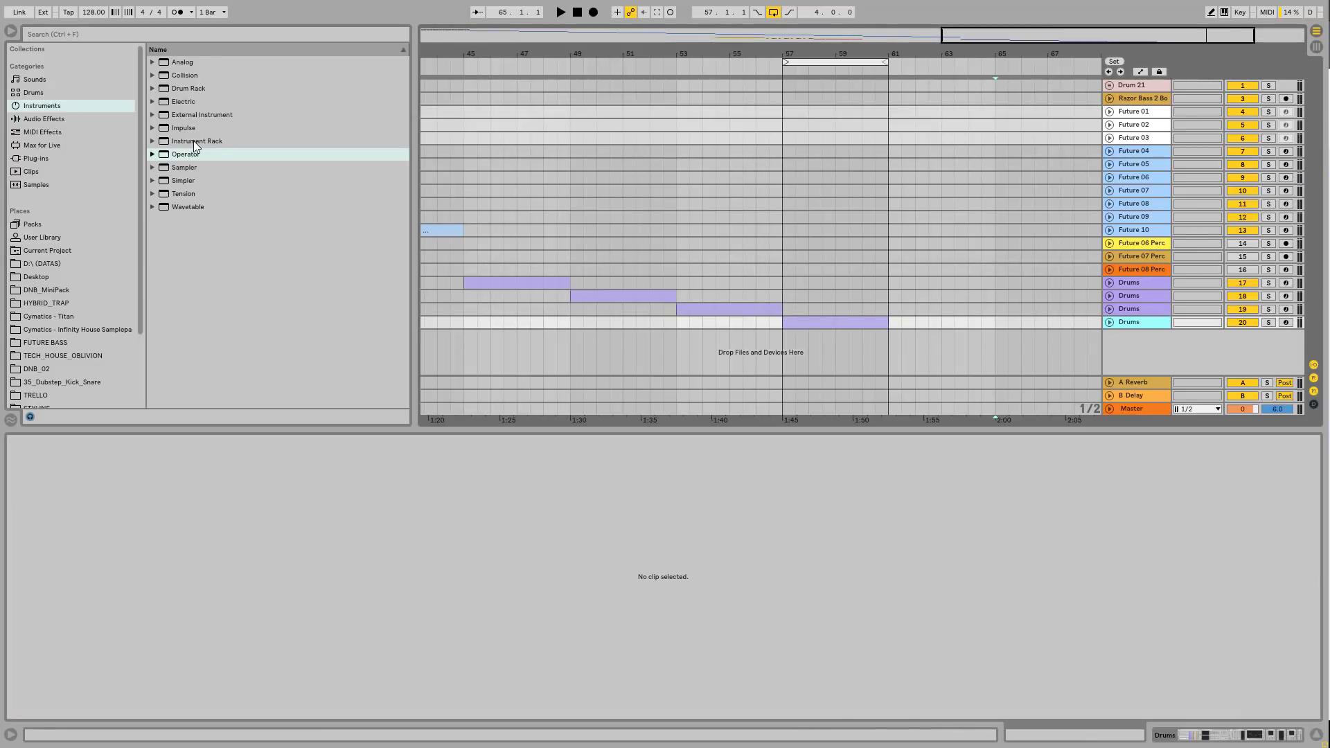
- Load the NOISE_SWEEP.adg Instrument Rack preset onto a new track below the Drums tracks and unfold that track
click(193, 141)
click(152, 141)
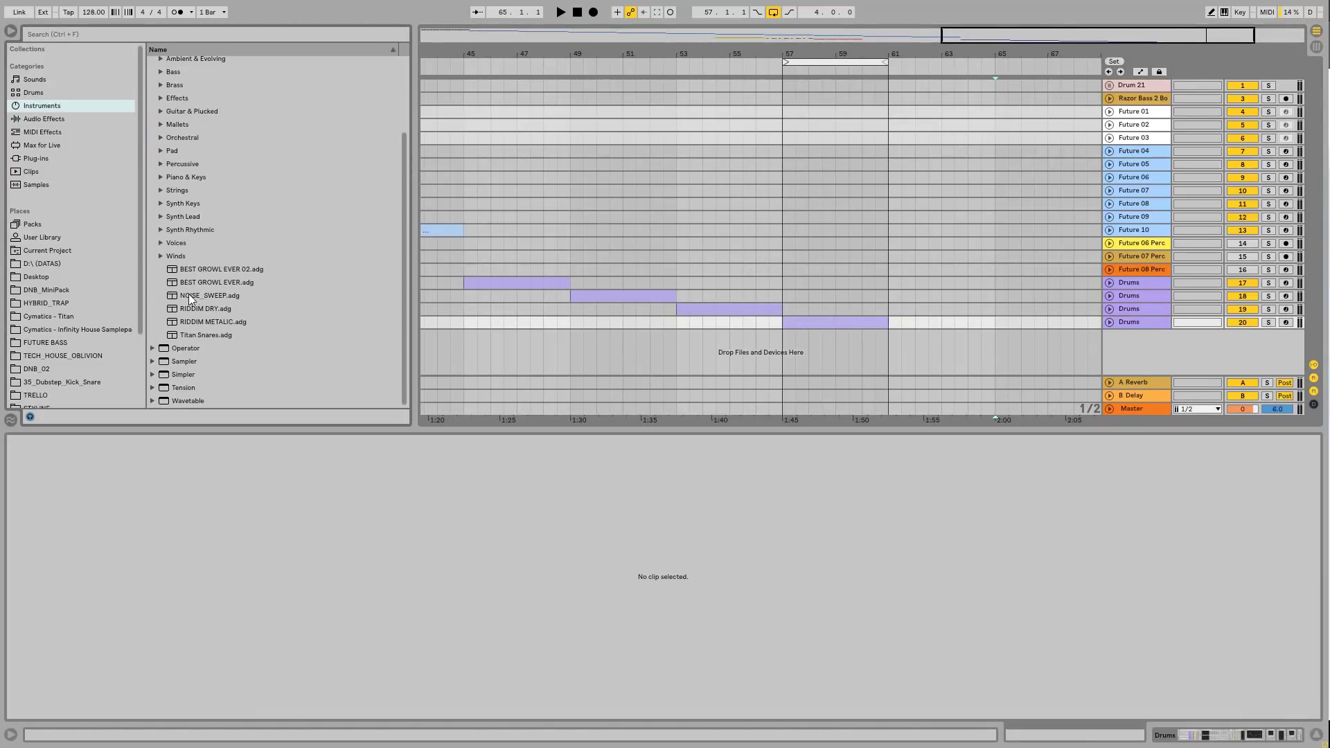
drag(189, 296, 989, 351)
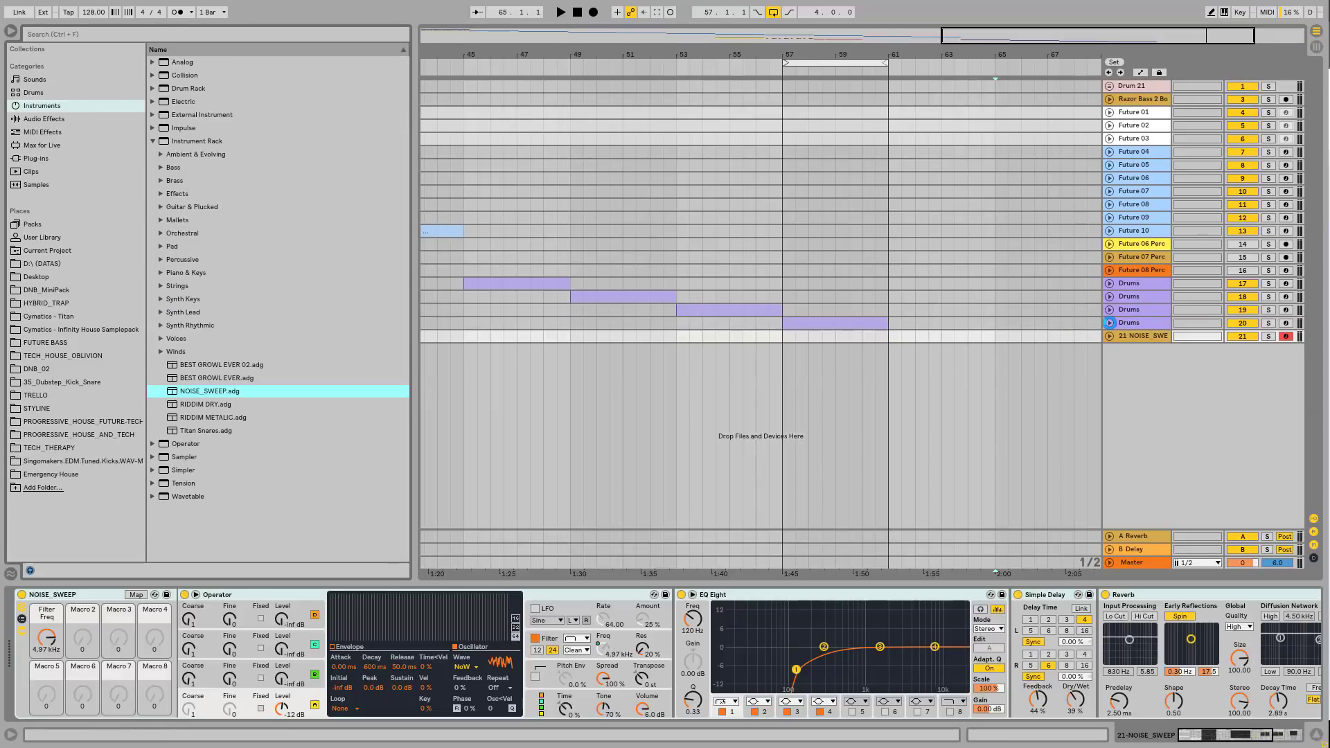
click(1110, 336)
- Create an empty four-bar MIDI clip from bar 65 to bar 69 on the NOISE_SWEEP track
scroll(974, 427, right, 3)
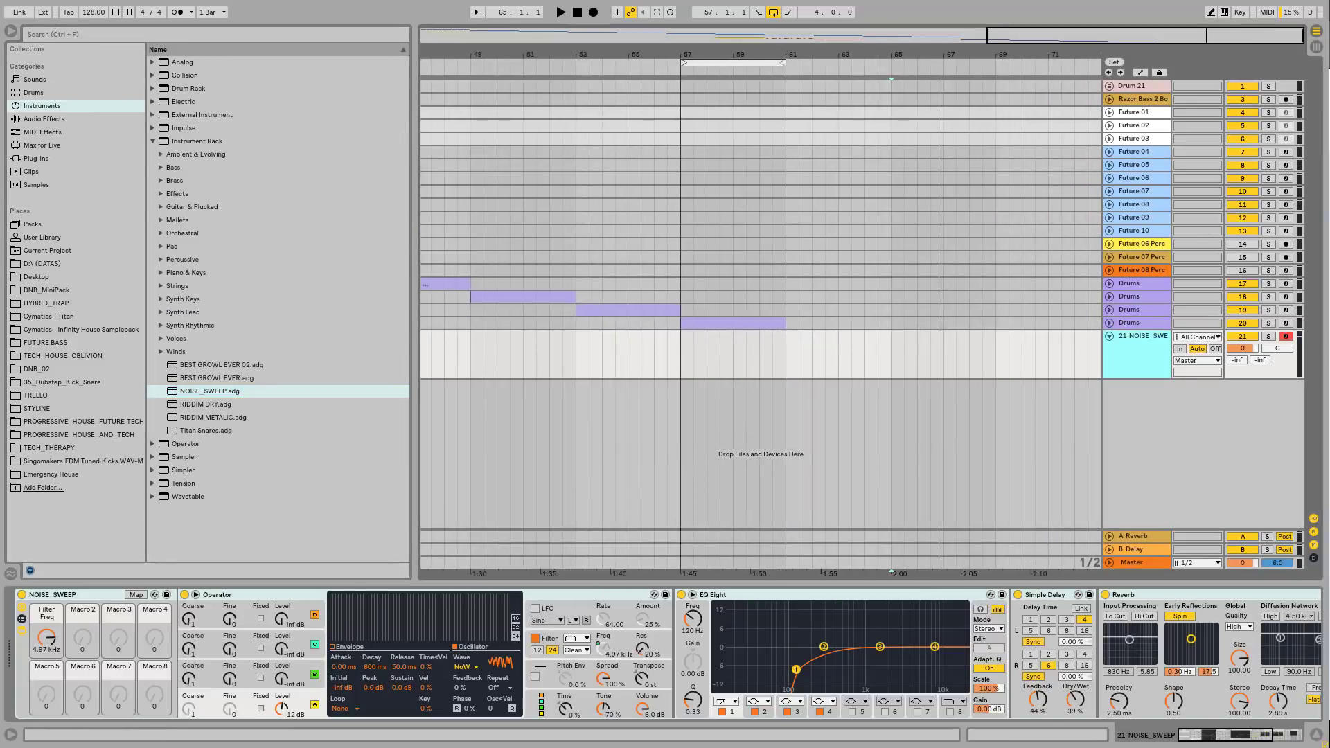
scroll(974, 427, down, 1)
drag(948, 372, 1027, 367)
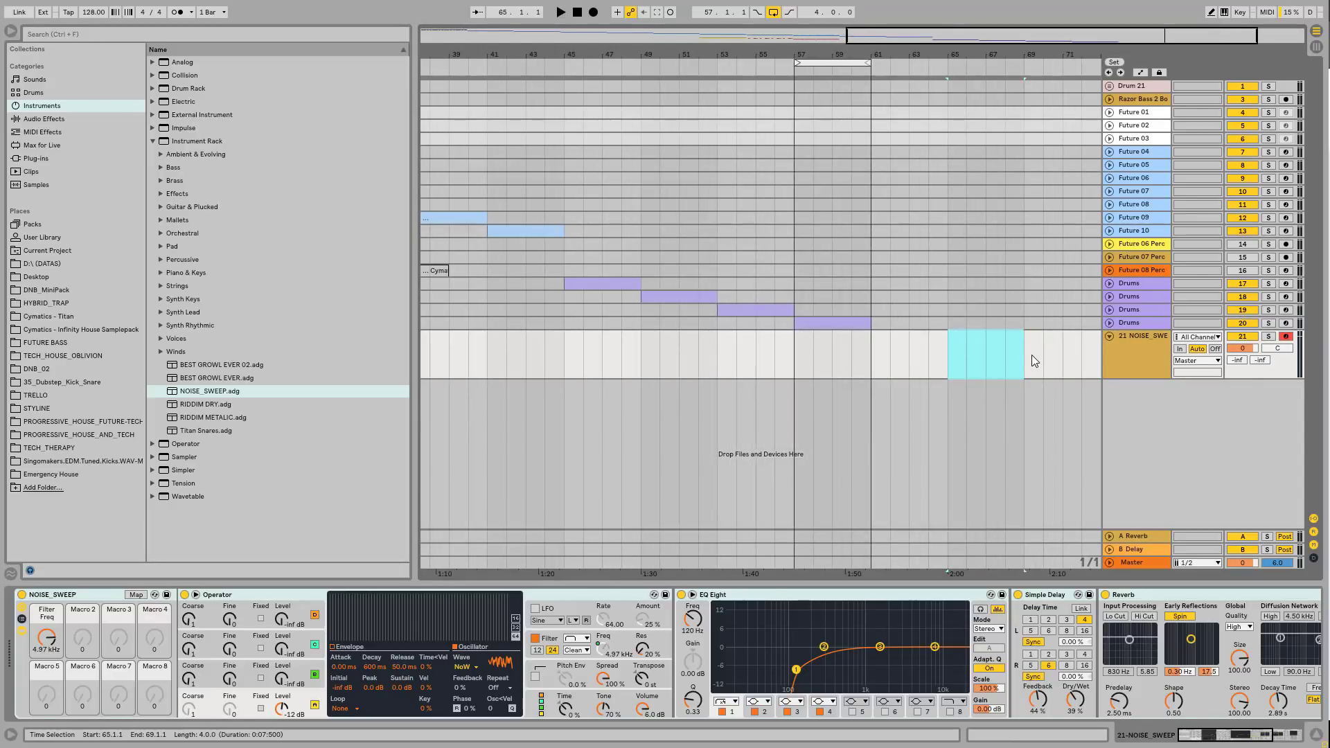
key(ctrl+shift+m)
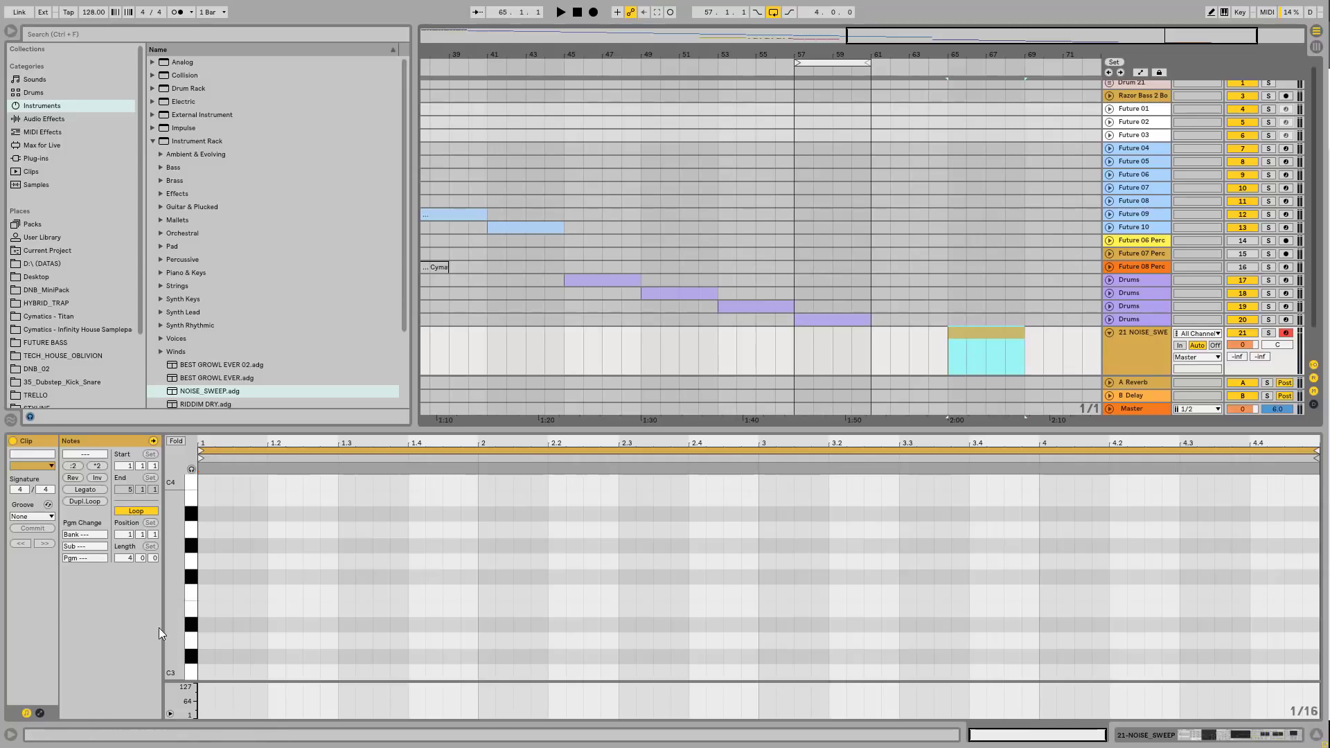
- Add a C3 note at the start of the clip and stretch it across all four bars
scroll(223, 579, down, 2)
double_click(206, 593)
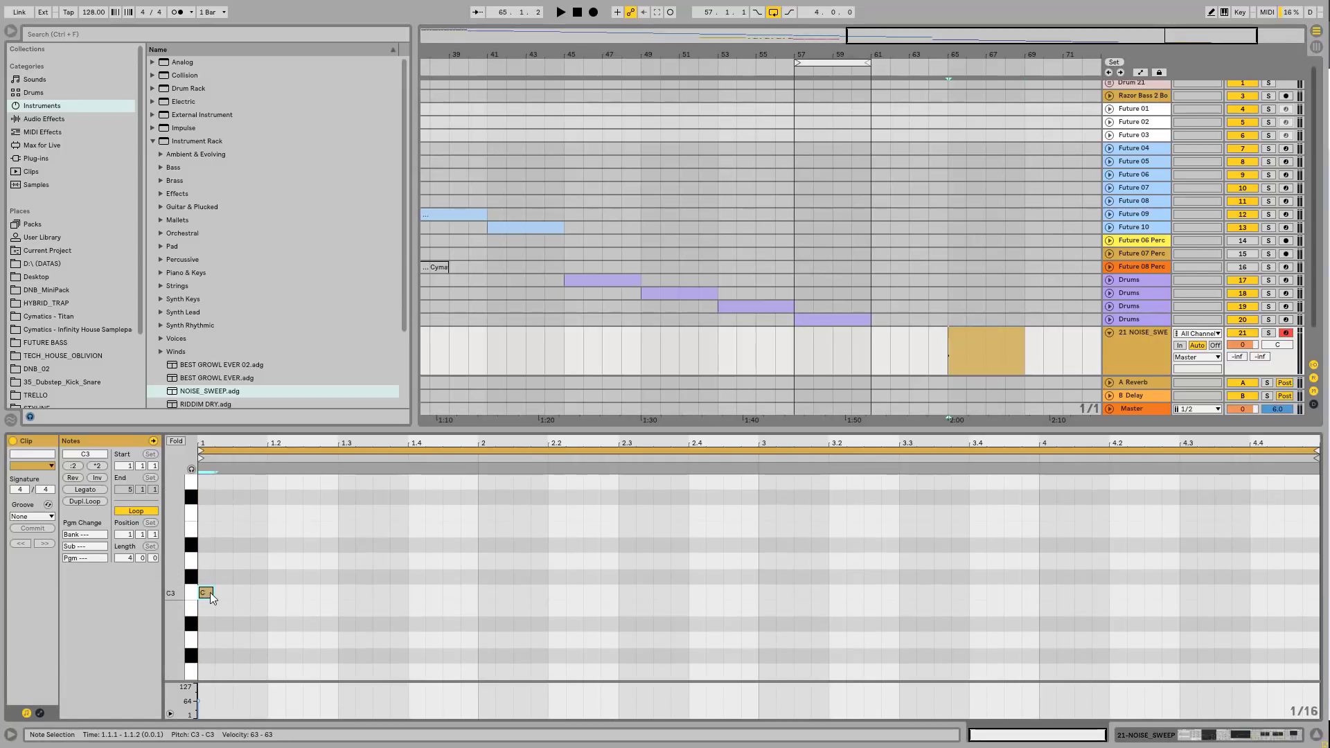
drag(212, 593, 1314, 577)
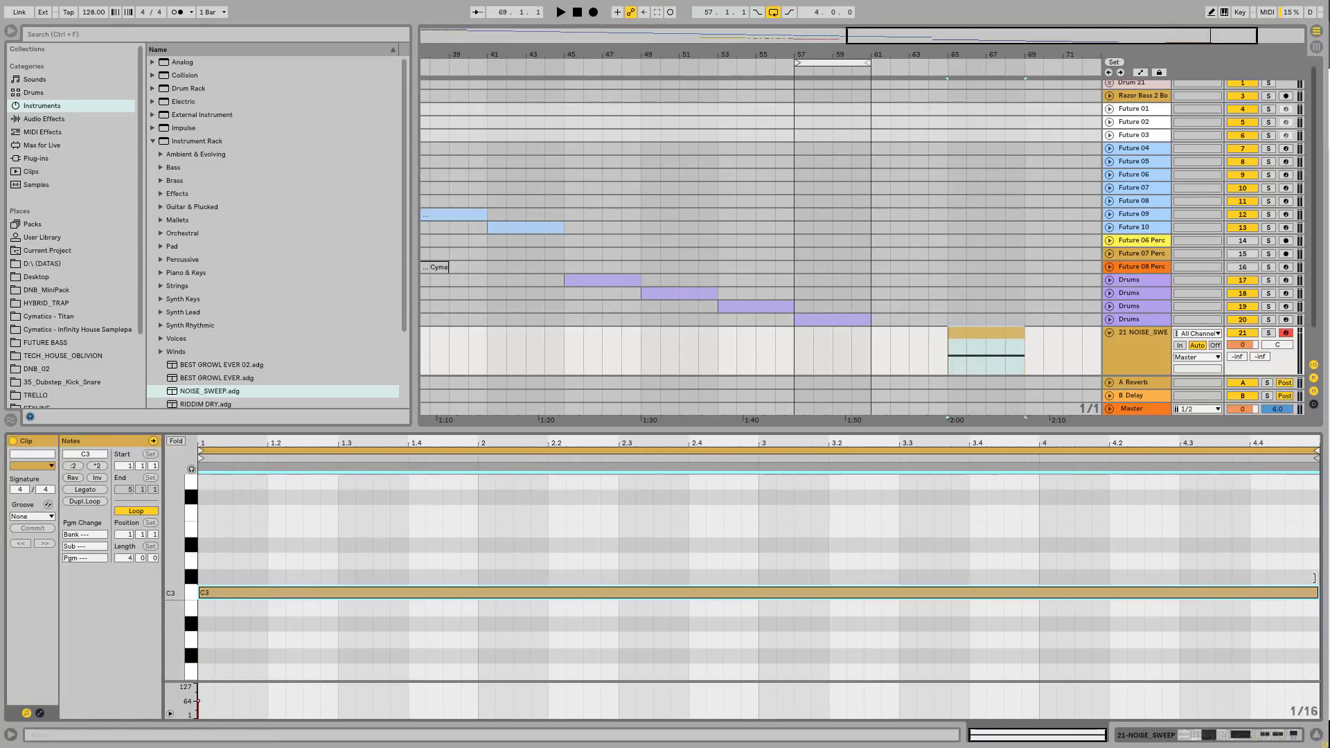
- Show the NOISE_SWEEP track's Filter Freq automation and ramp it up across the clip, starting at about 57.9 Hz
click(1145, 334)
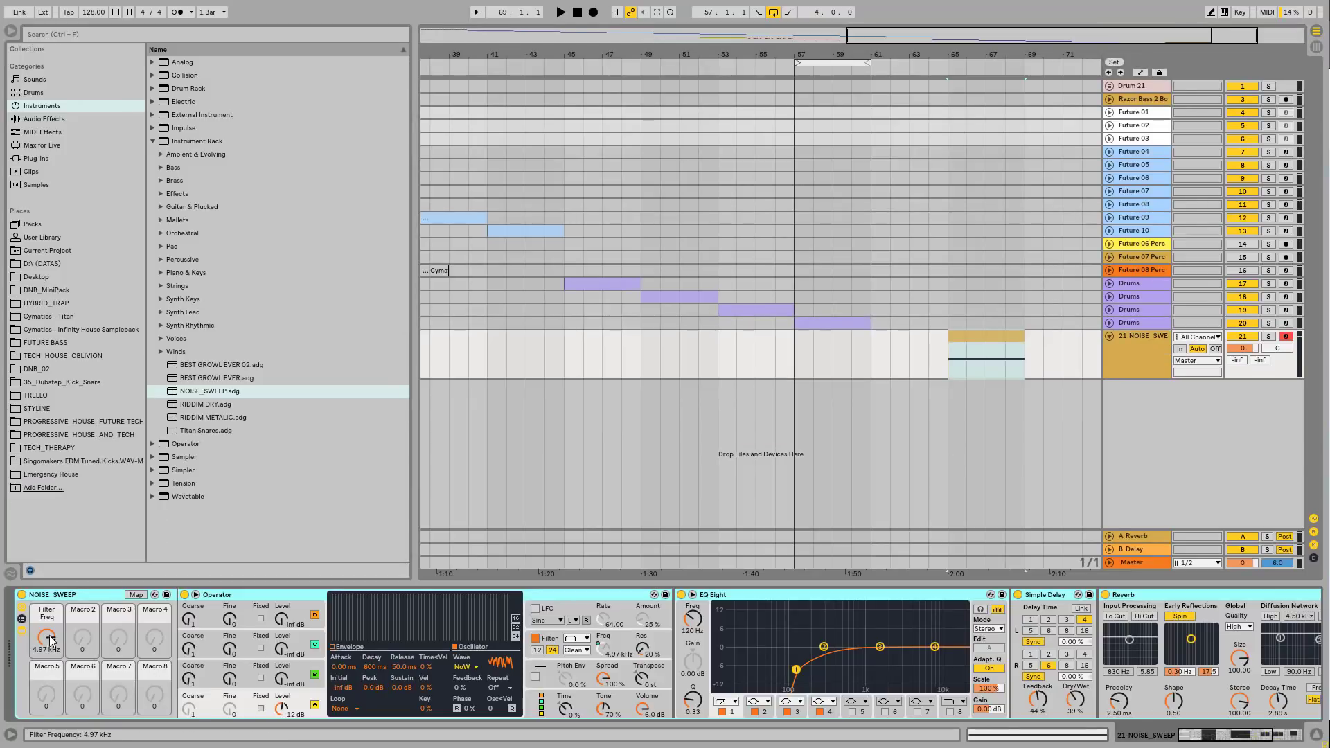
click(1141, 72)
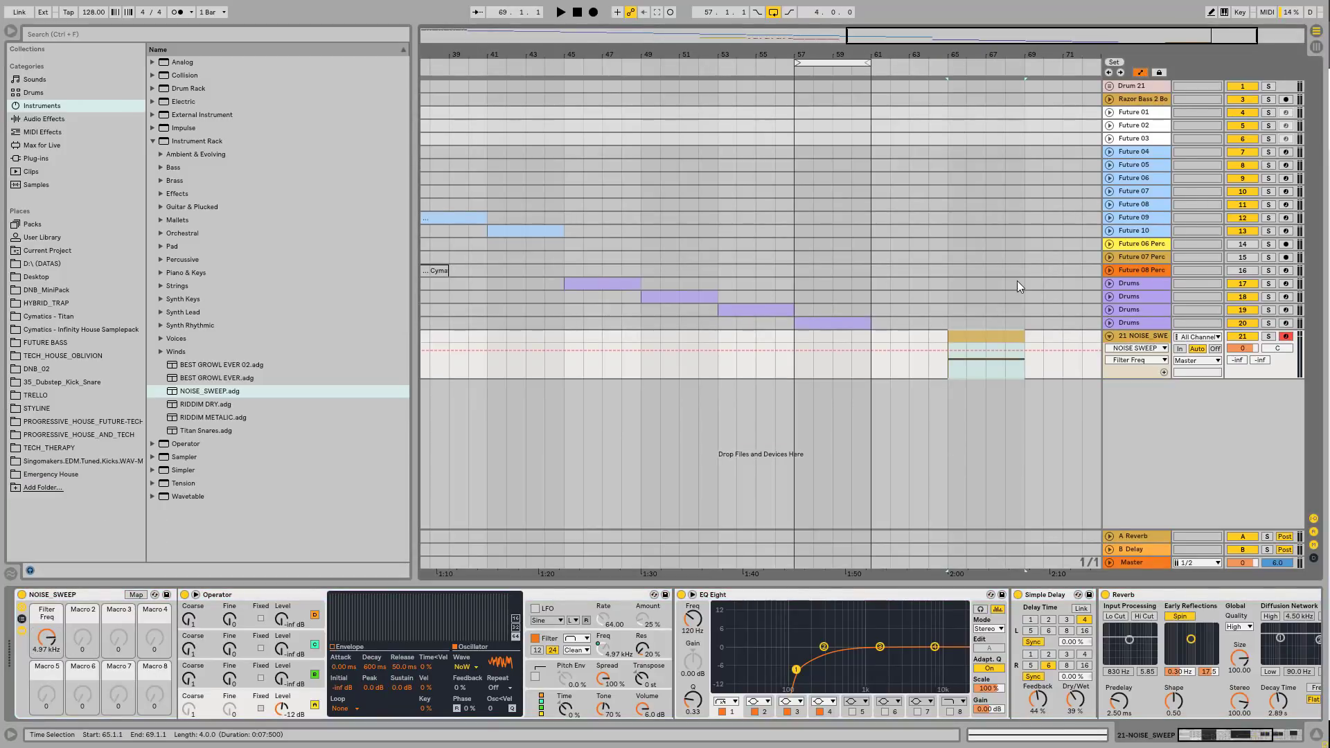
drag(953, 356, 947, 365)
- Play the noise sweep from the clip's start to check the Filter Freq automation
key(space)
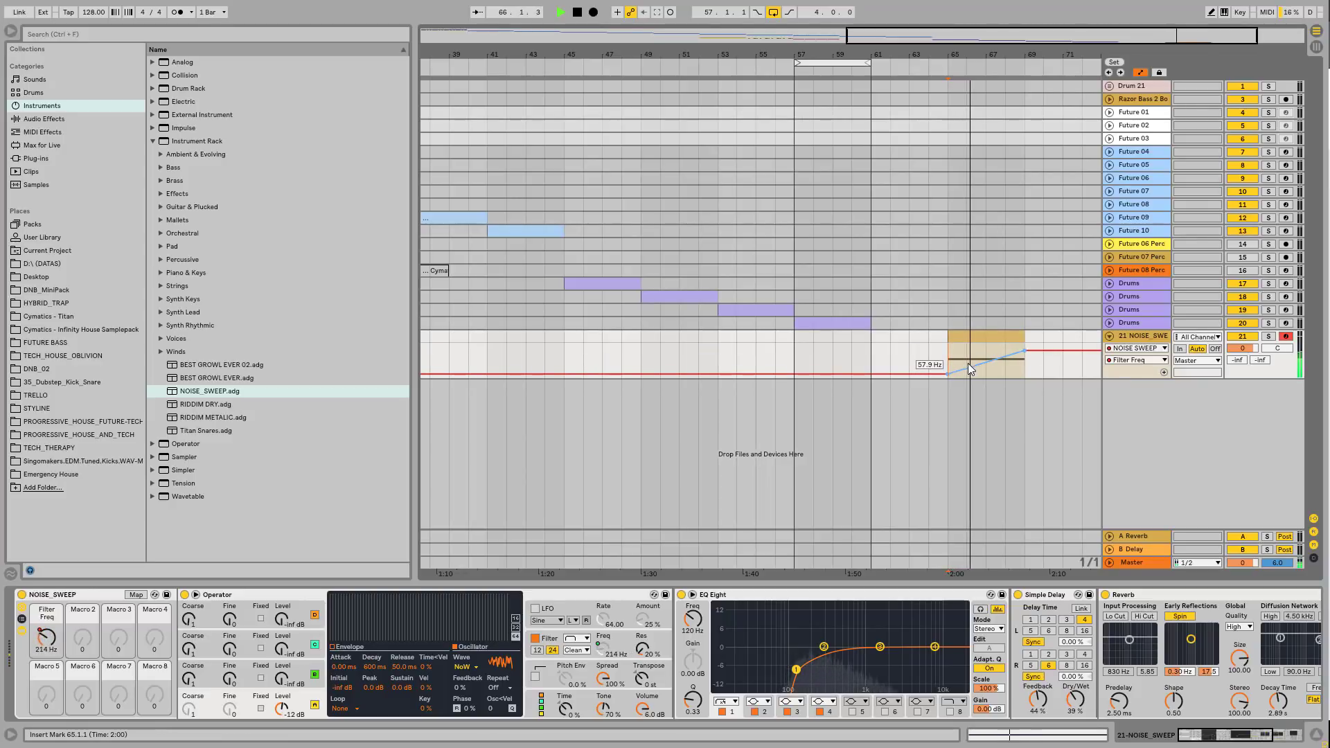
drag(1034, 55, 855, 99)
key(space)
click(821, 369)
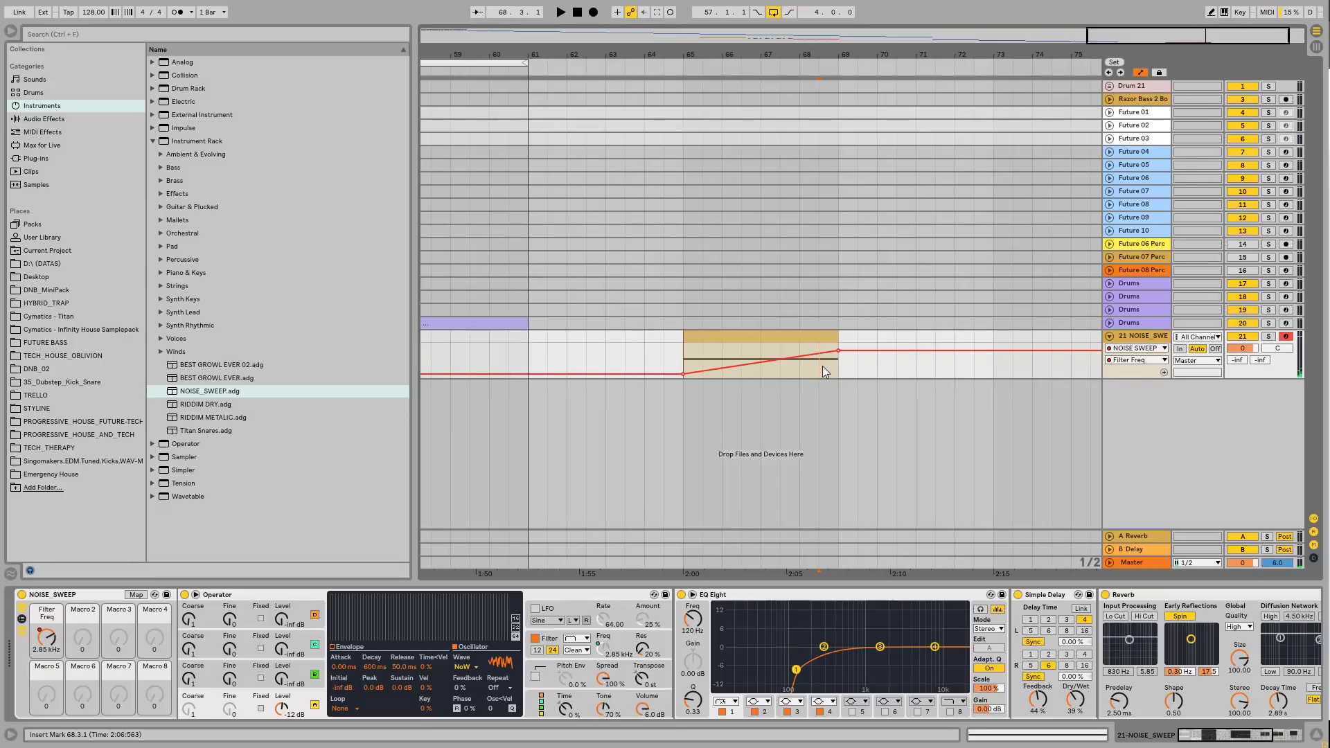
click(686, 360)
key(space)
key(space)
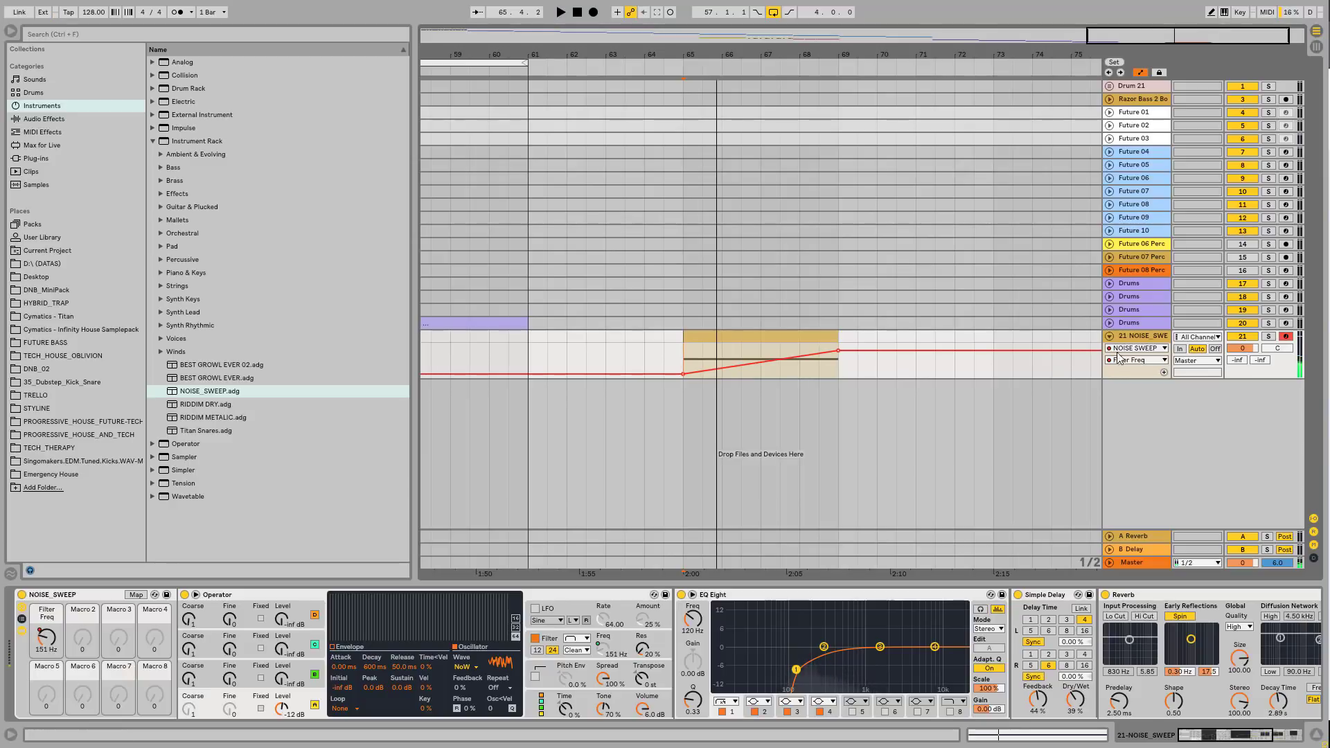
- Freeze the NOISE_SWEEP track, and unfreeze it again
right_click(1138, 338)
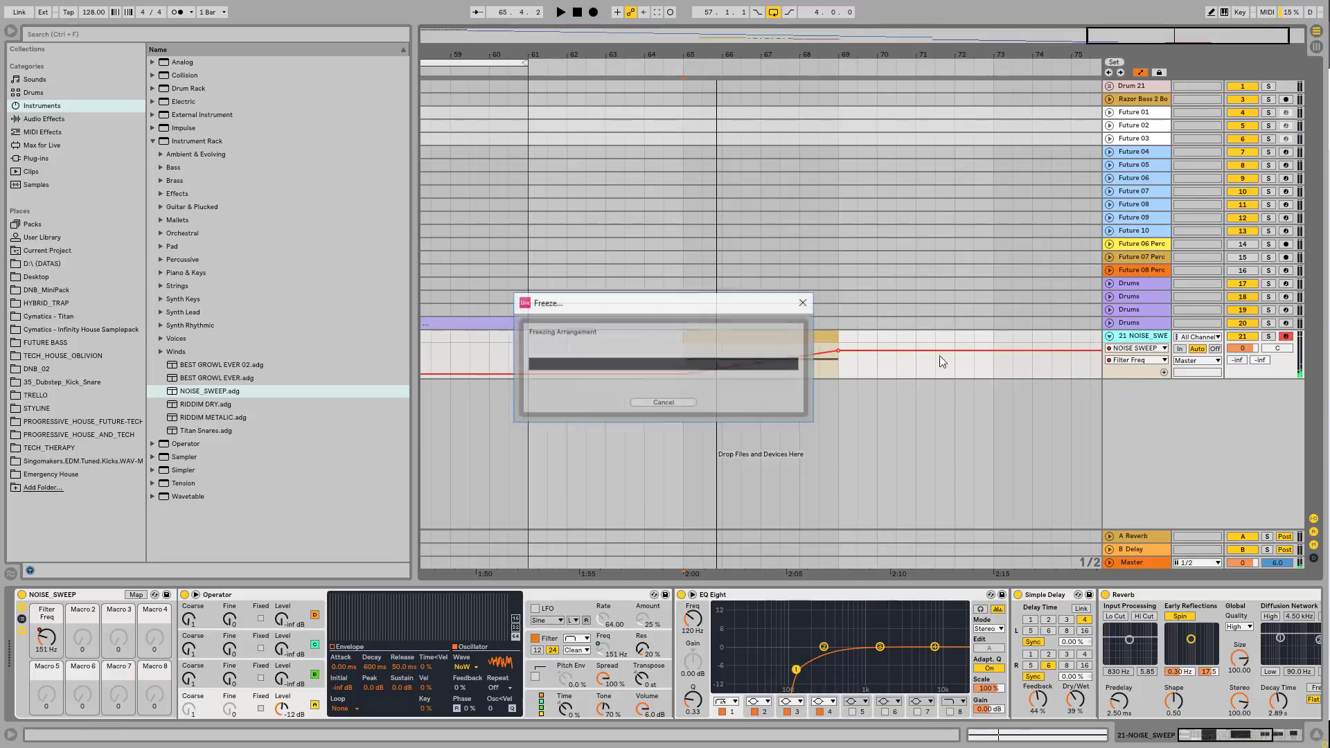
click(1164, 420)
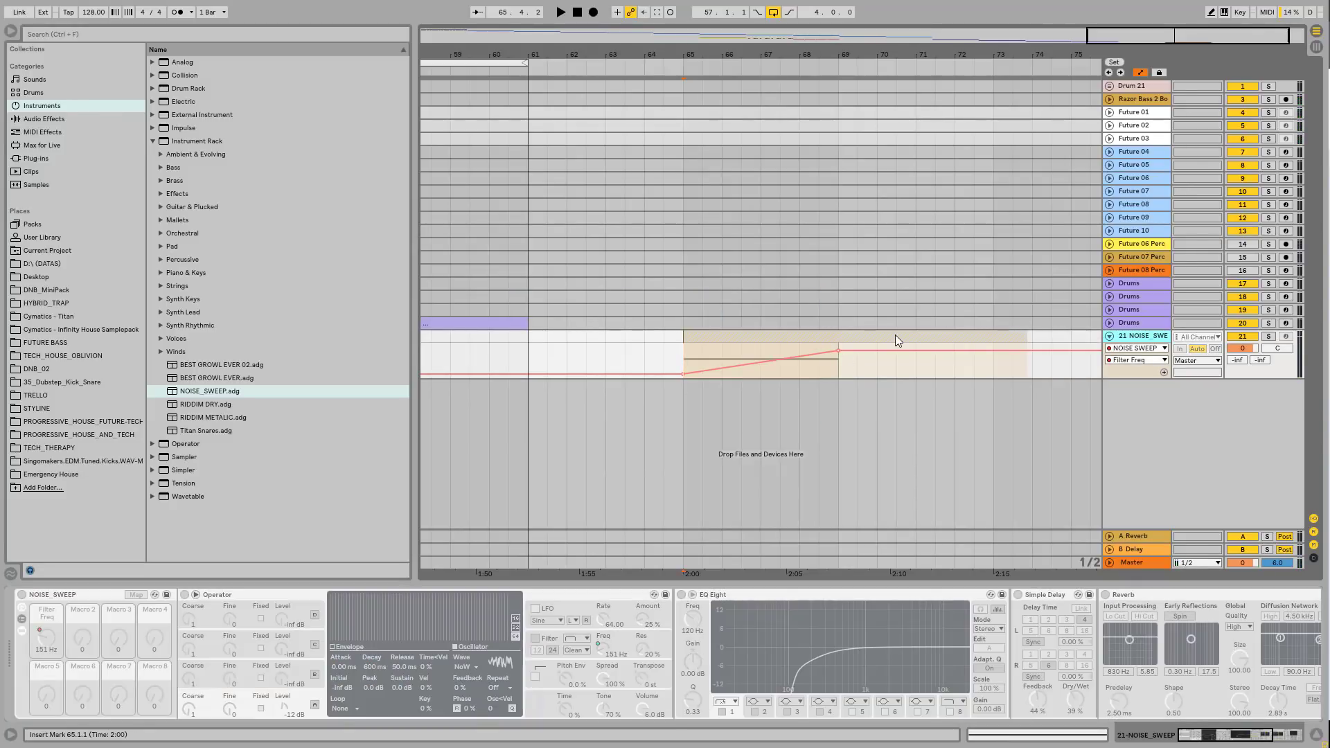
right_click(1124, 336)
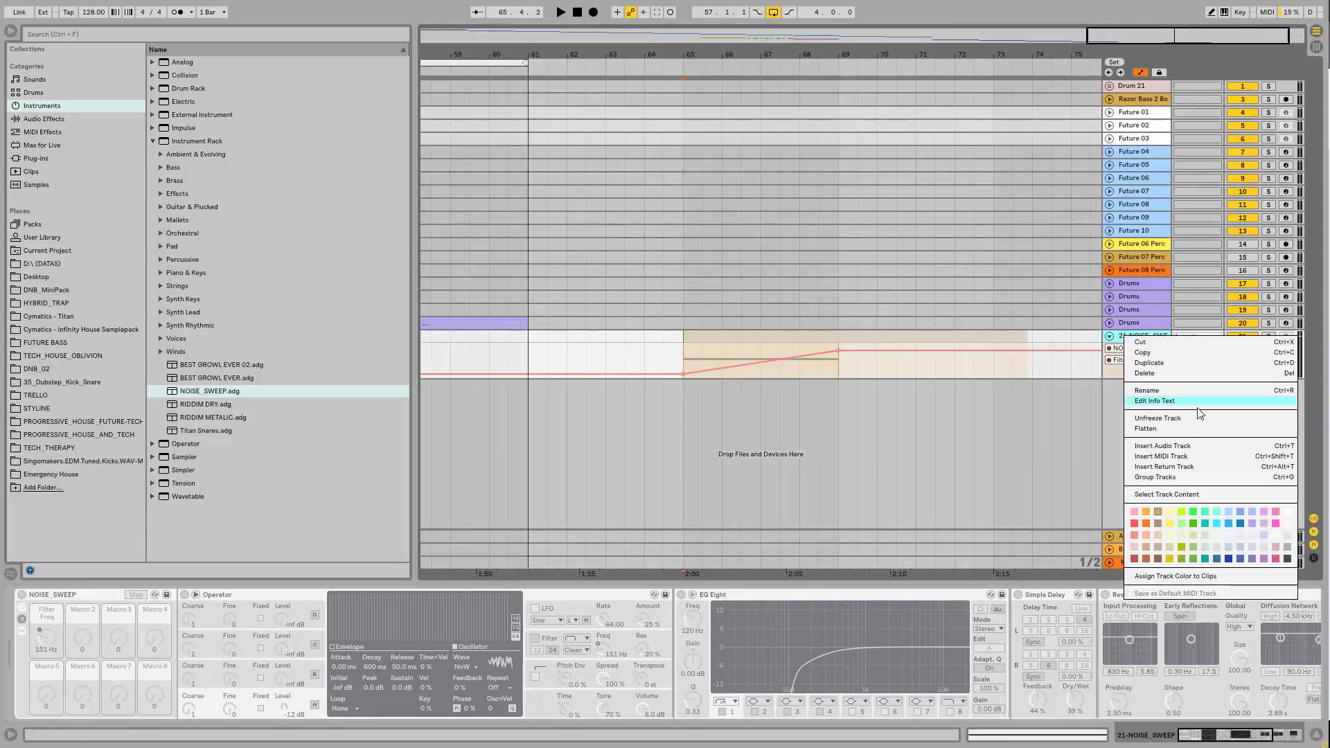
click(1178, 423)
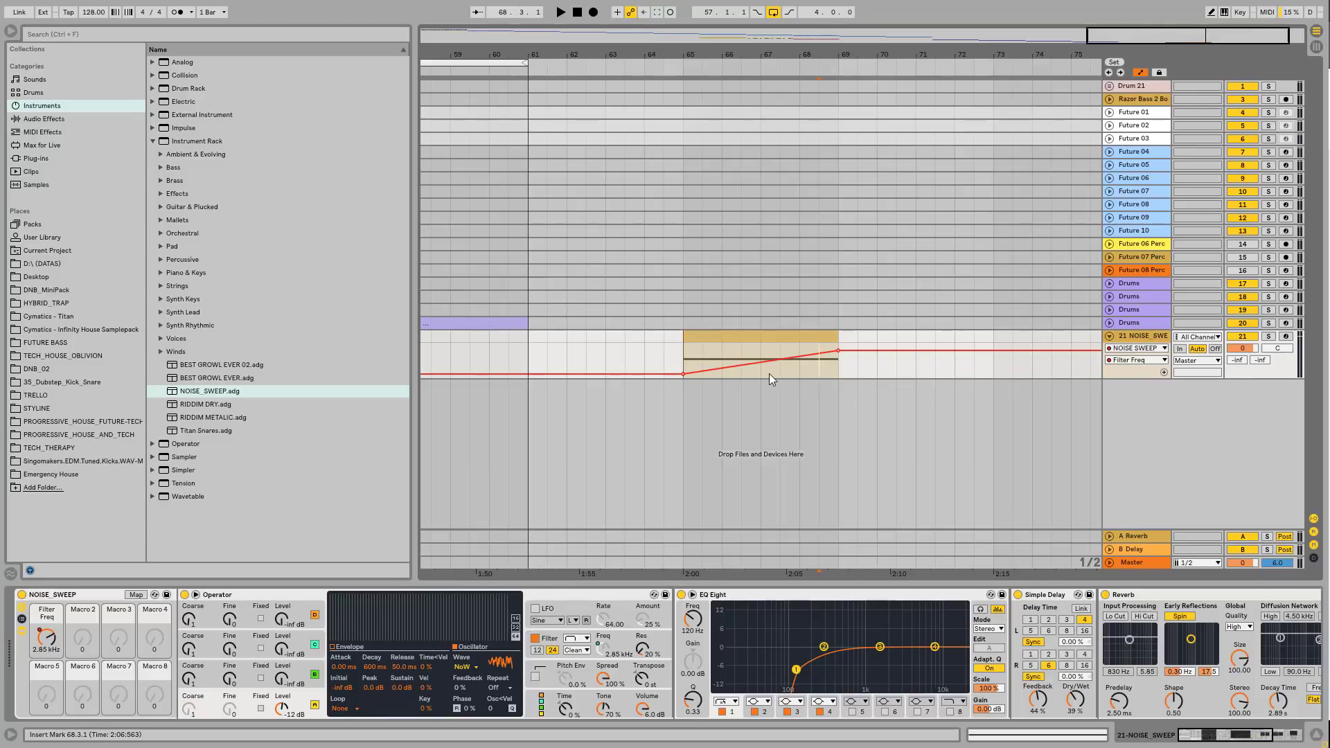
- Audition the noise sweep clip from several positions between bars 65 and 69, with the Simple Delay and Reverb active
click(764, 354)
key(space)
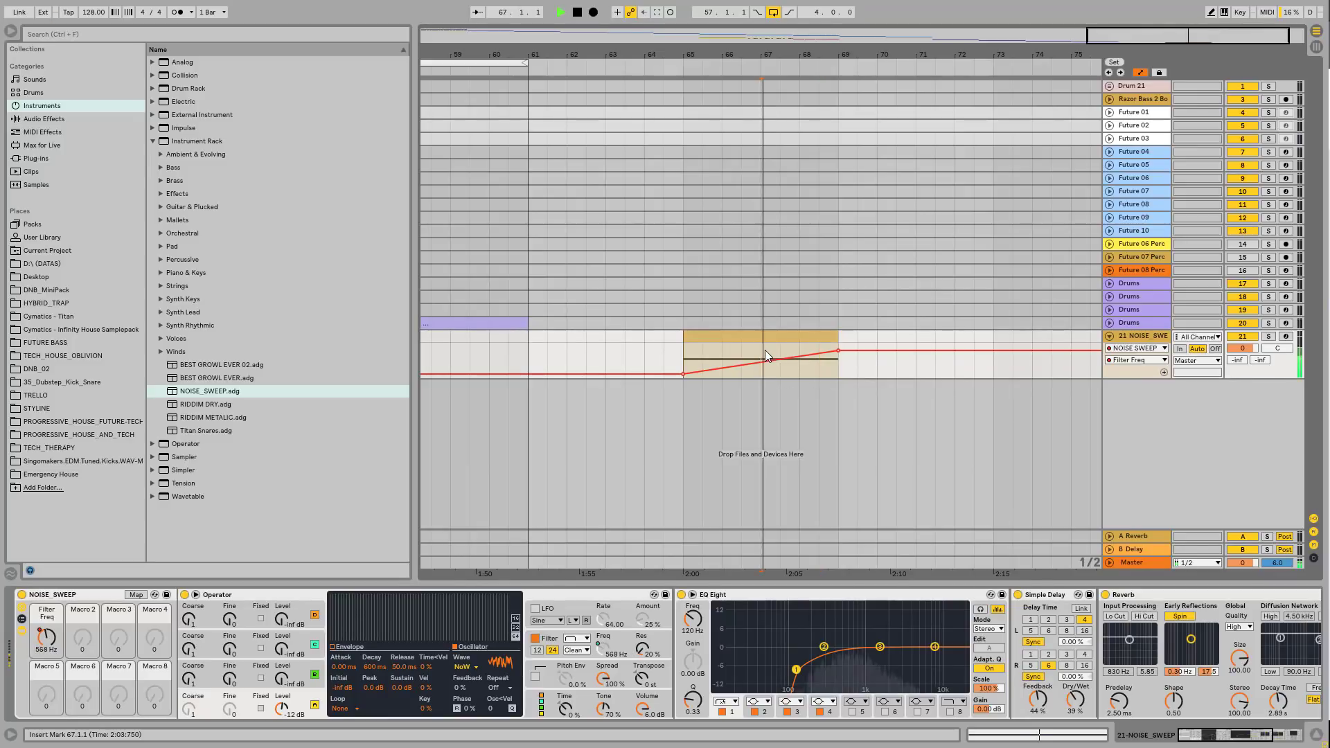
click(796, 369)
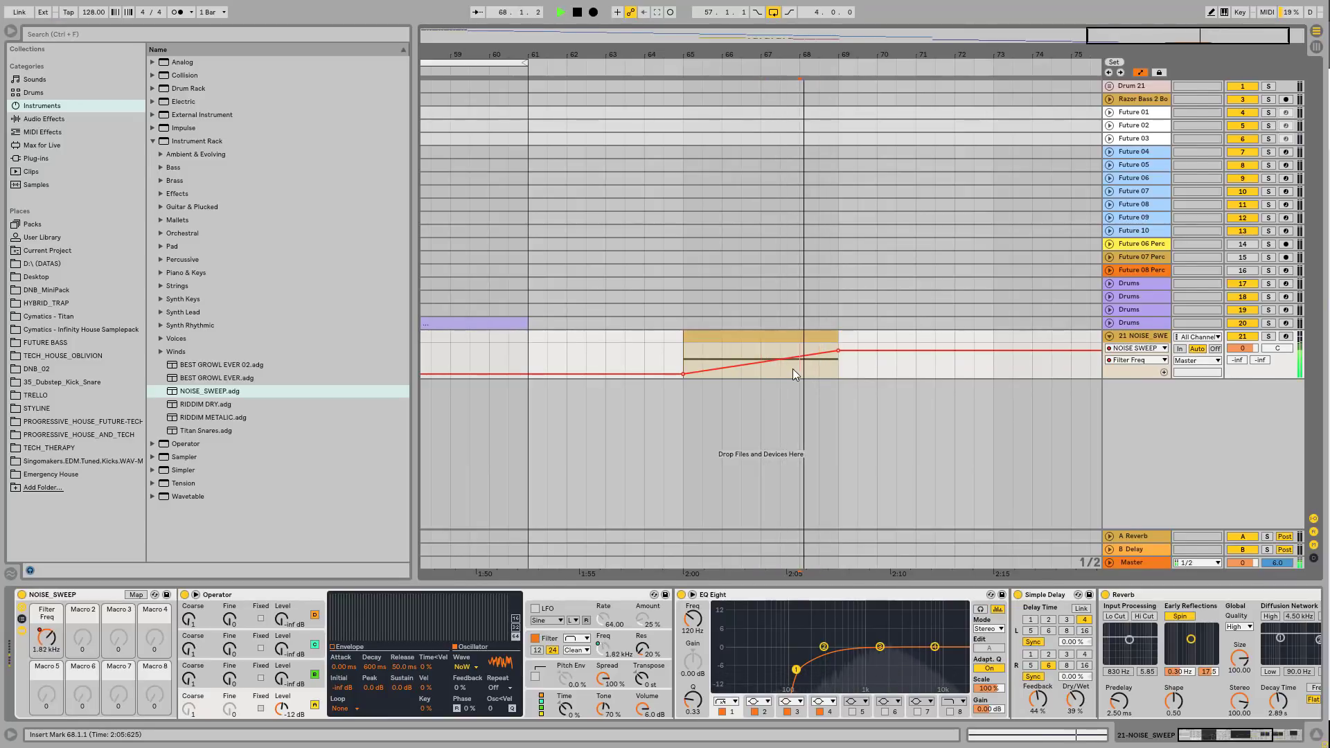
click(779, 369)
click(721, 355)
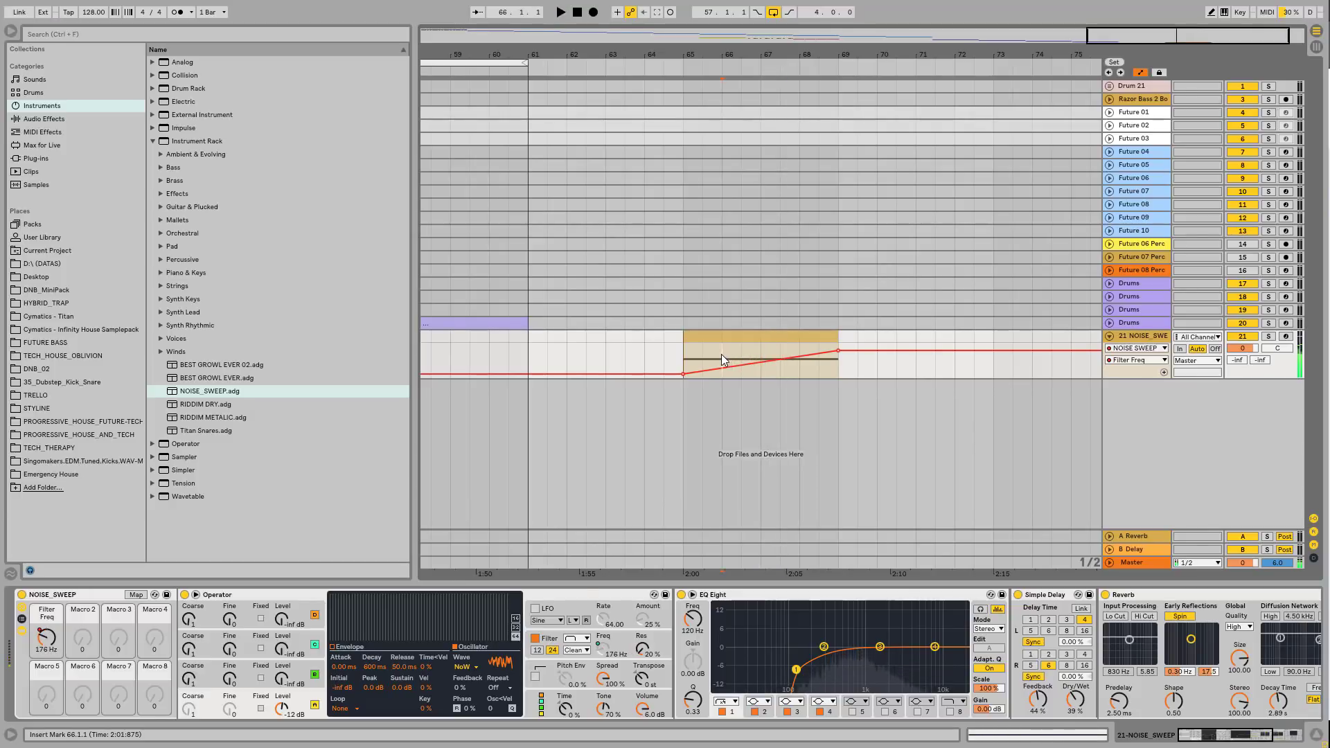
click(705, 354)
key(space)
click(759, 359)
key(space)
key(space)
click(805, 369)
key(space)
key(space)
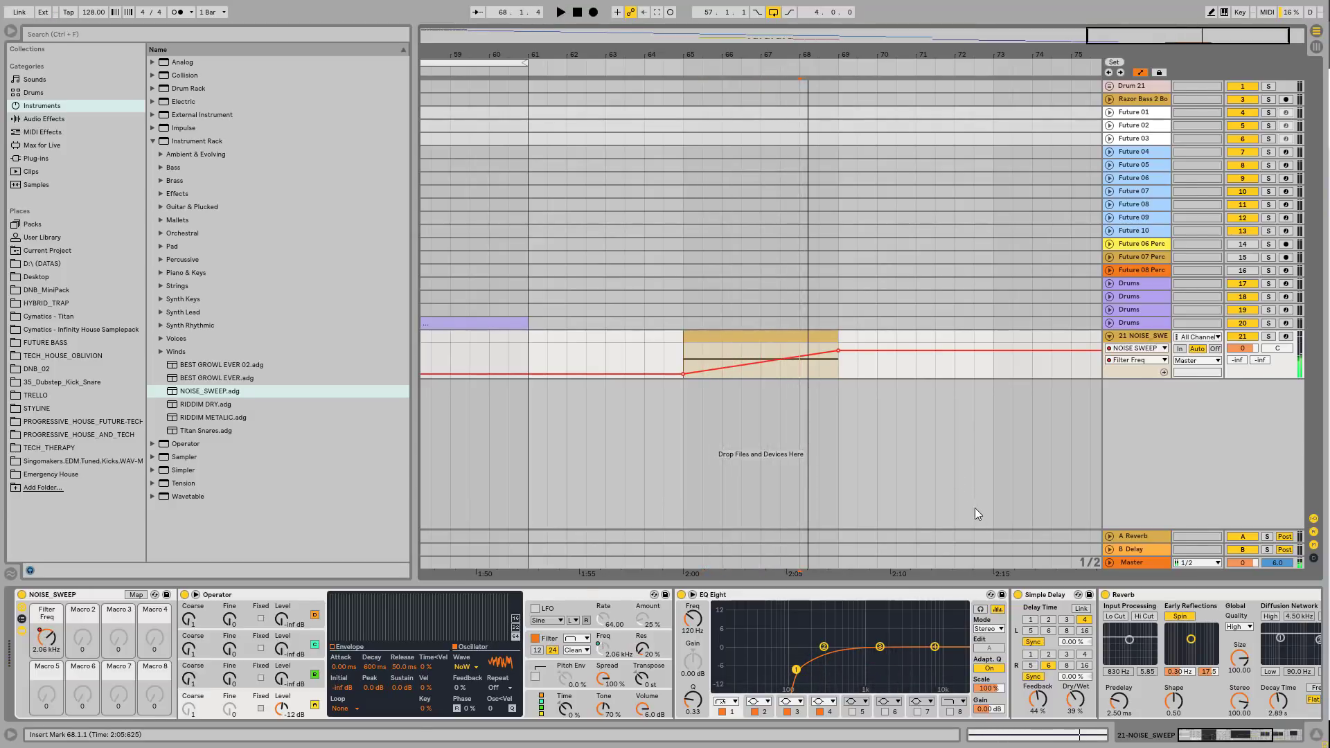
- Switch off the Simple Delay and Reverb on the NOISE_SWEEP track and set the insert point inside the clip
click(1018, 594)
click(1106, 595)
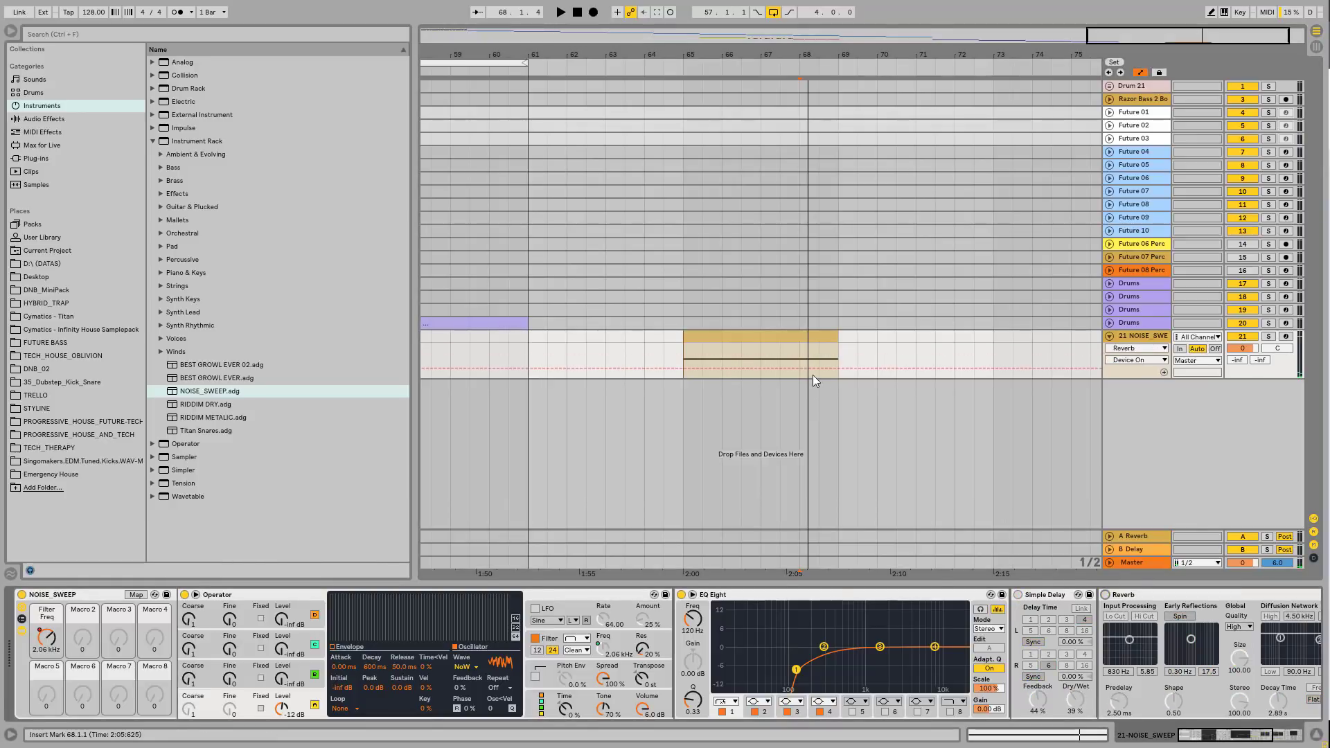
click(800, 355)
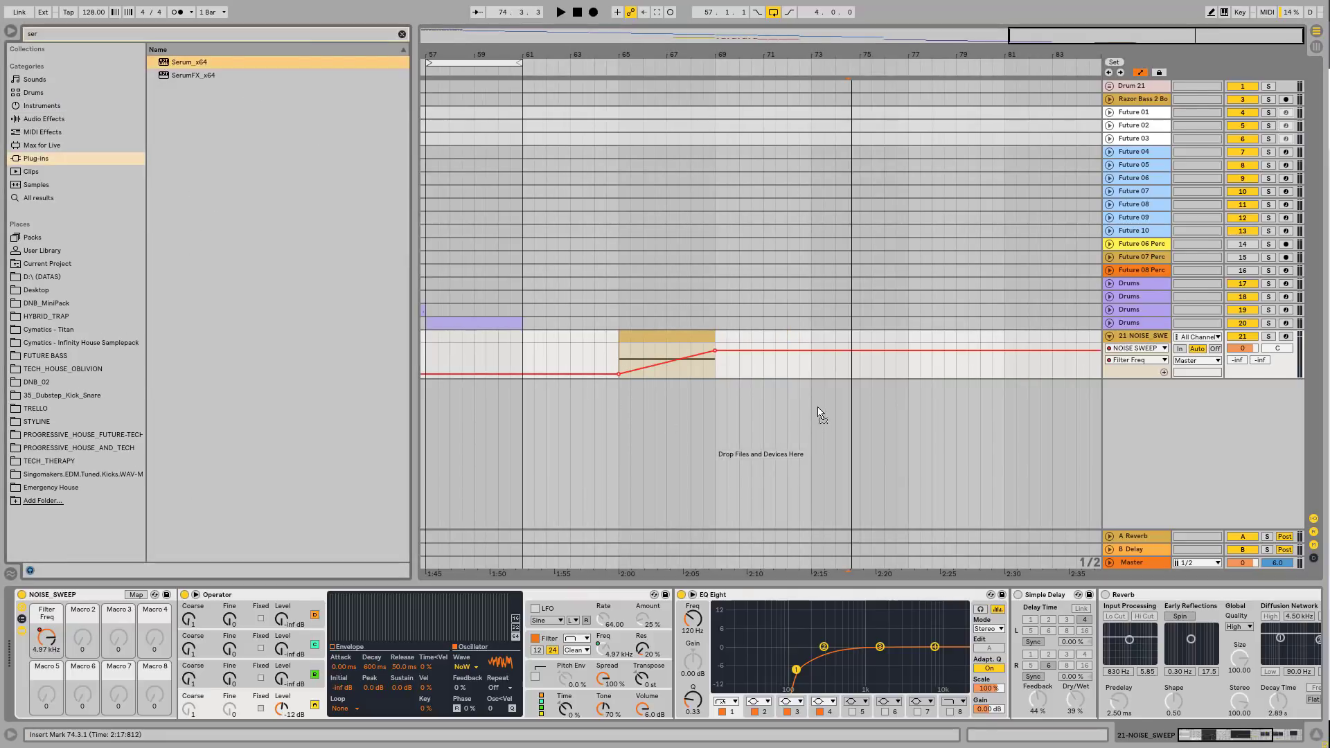
- Search the plug-ins for "ser" and load Serum_x64 onto a new MIDI track below NOISE_SWEEP
key(Return)
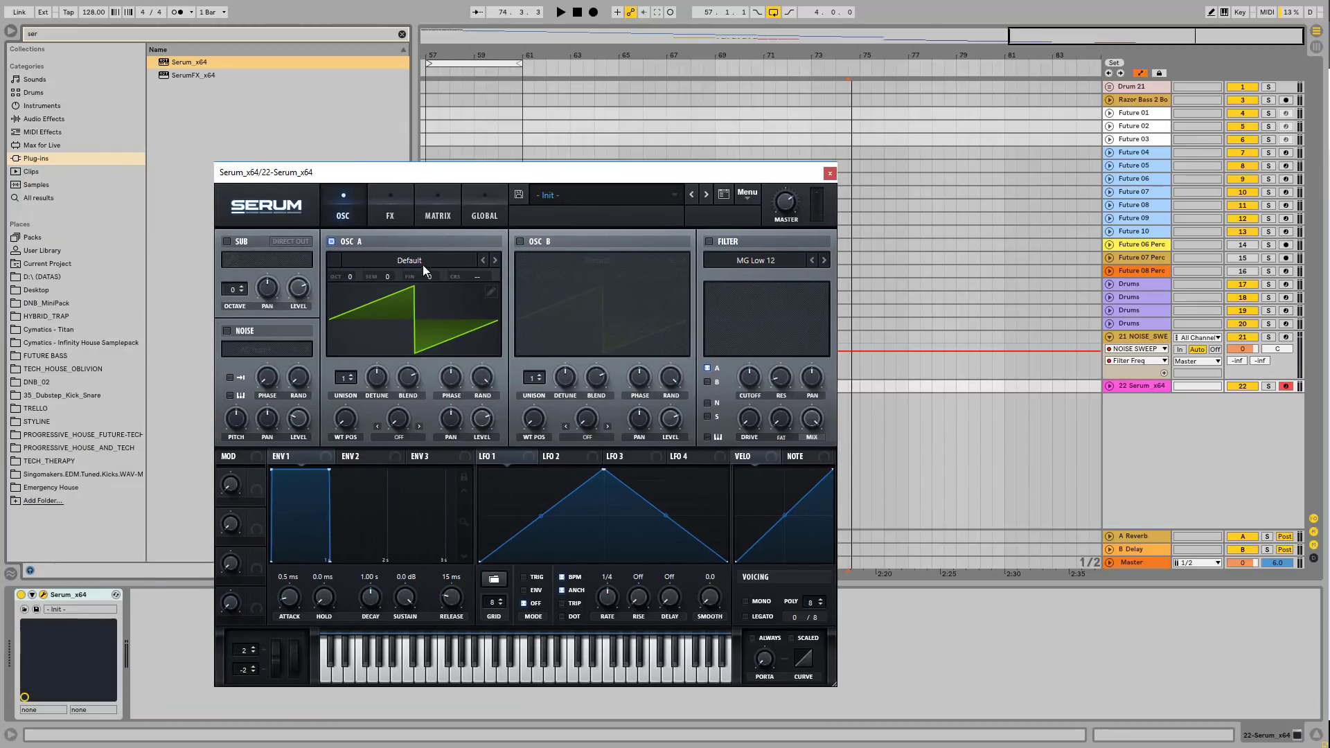
- Load the Monster 2 [SL] wavetable from the Spectral category into oscillator A
click(423, 262)
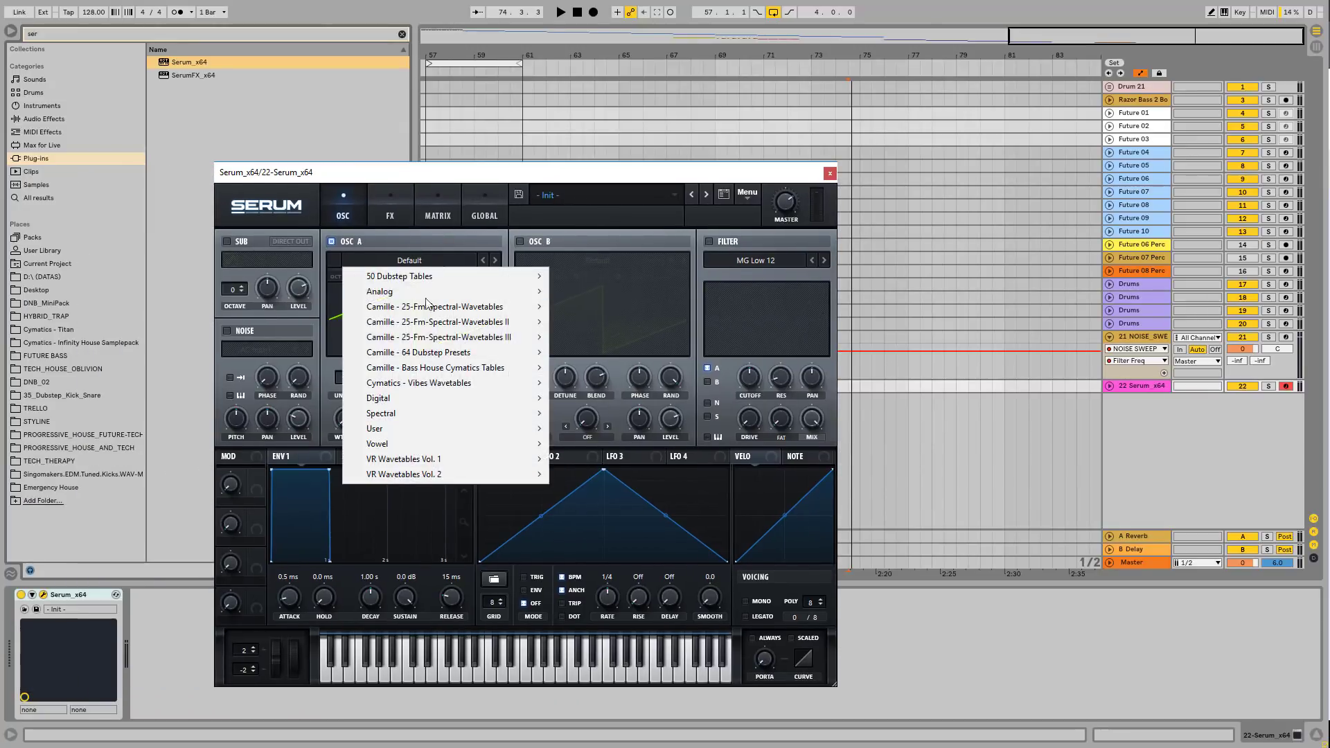
mouse_move(413, 413)
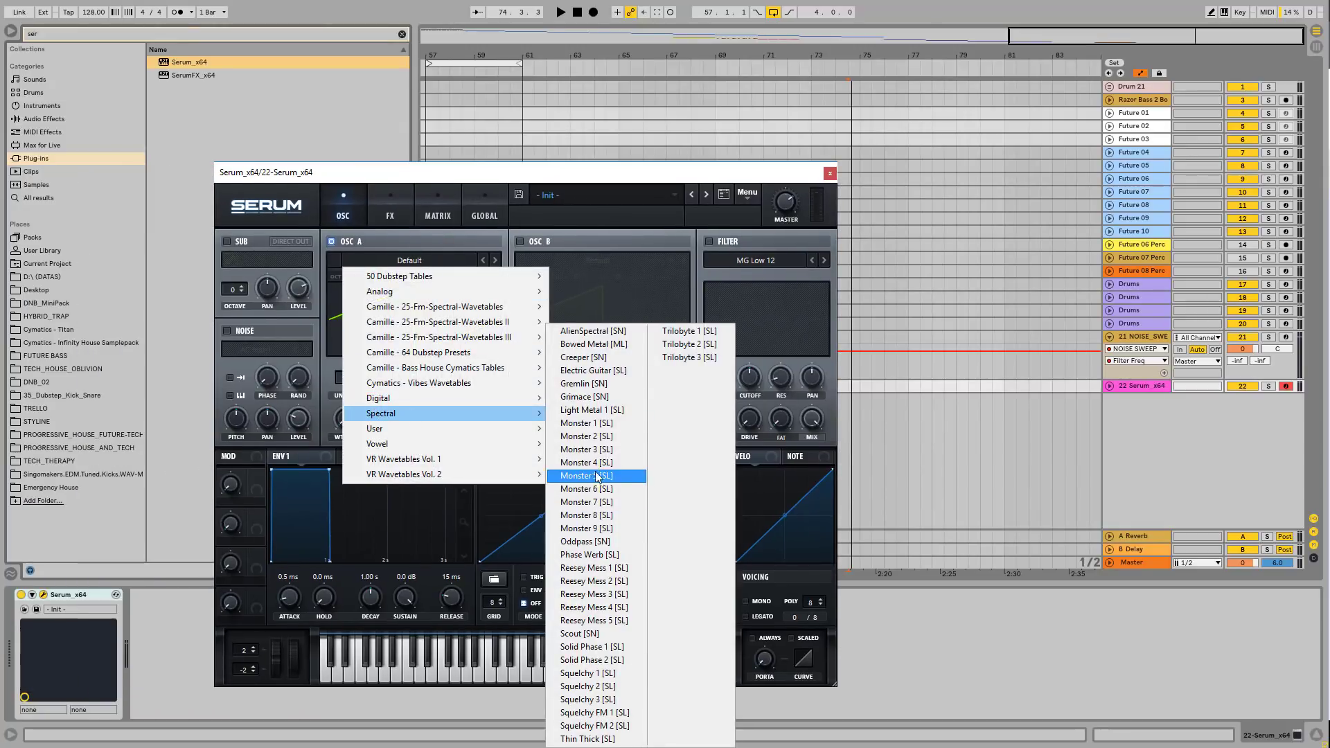
click(587, 437)
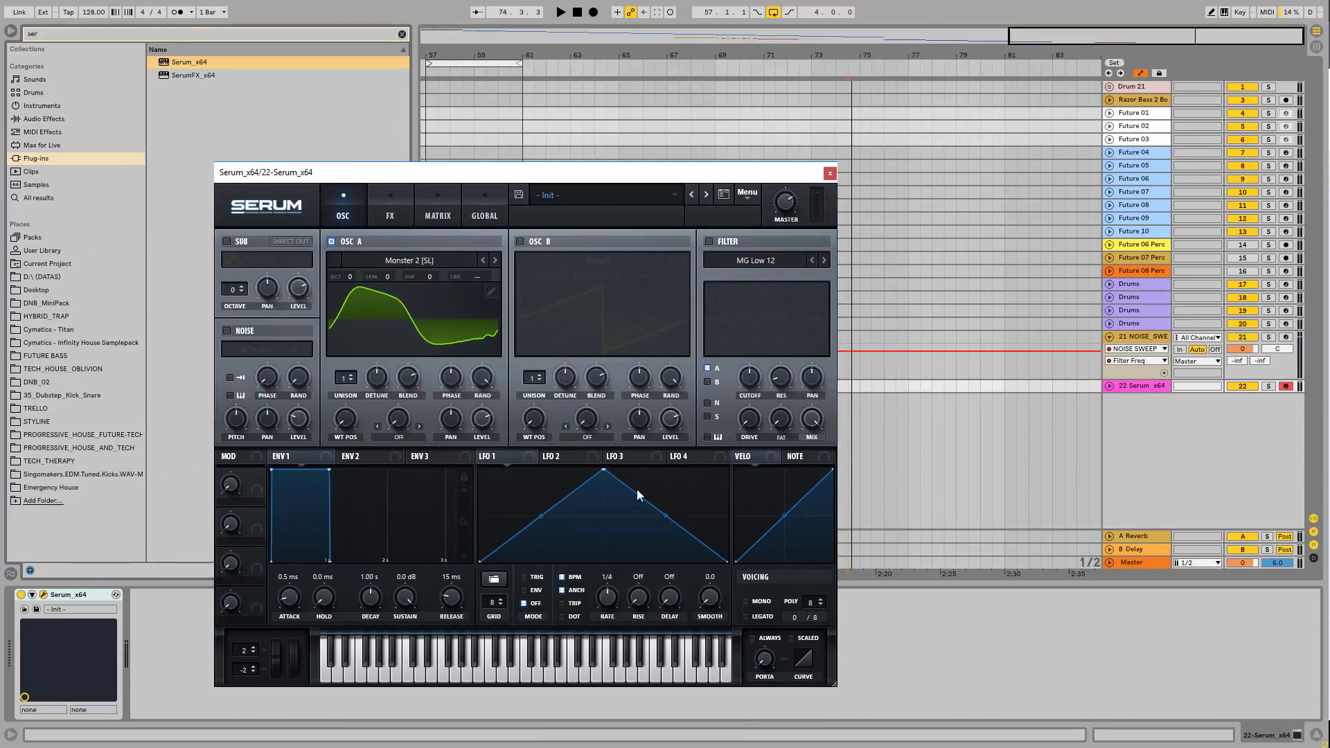
- Shape LFO 1 into a rising ramp with a 4 bar rate that modulates oscillator A's WT Pos, and close Serum
drag(604, 471, 727, 470)
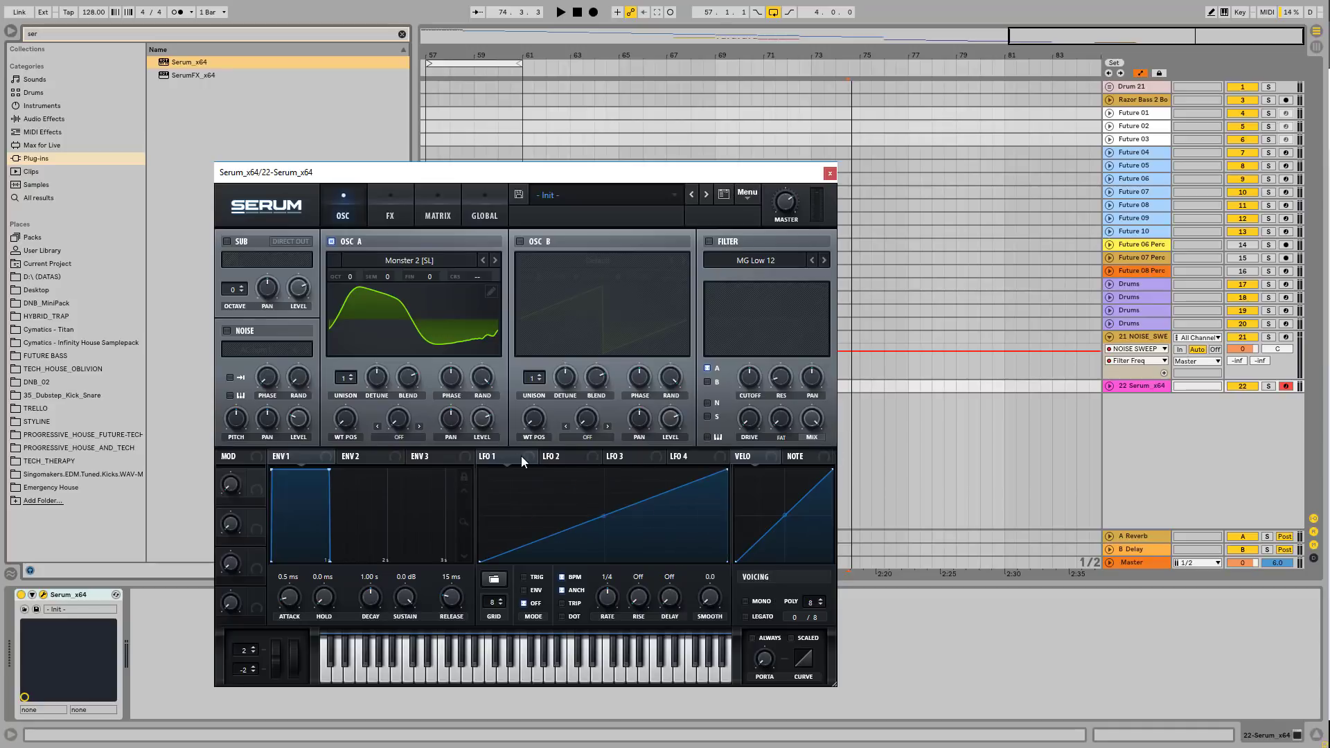
drag(523, 461, 345, 418)
drag(619, 602, 614, 641)
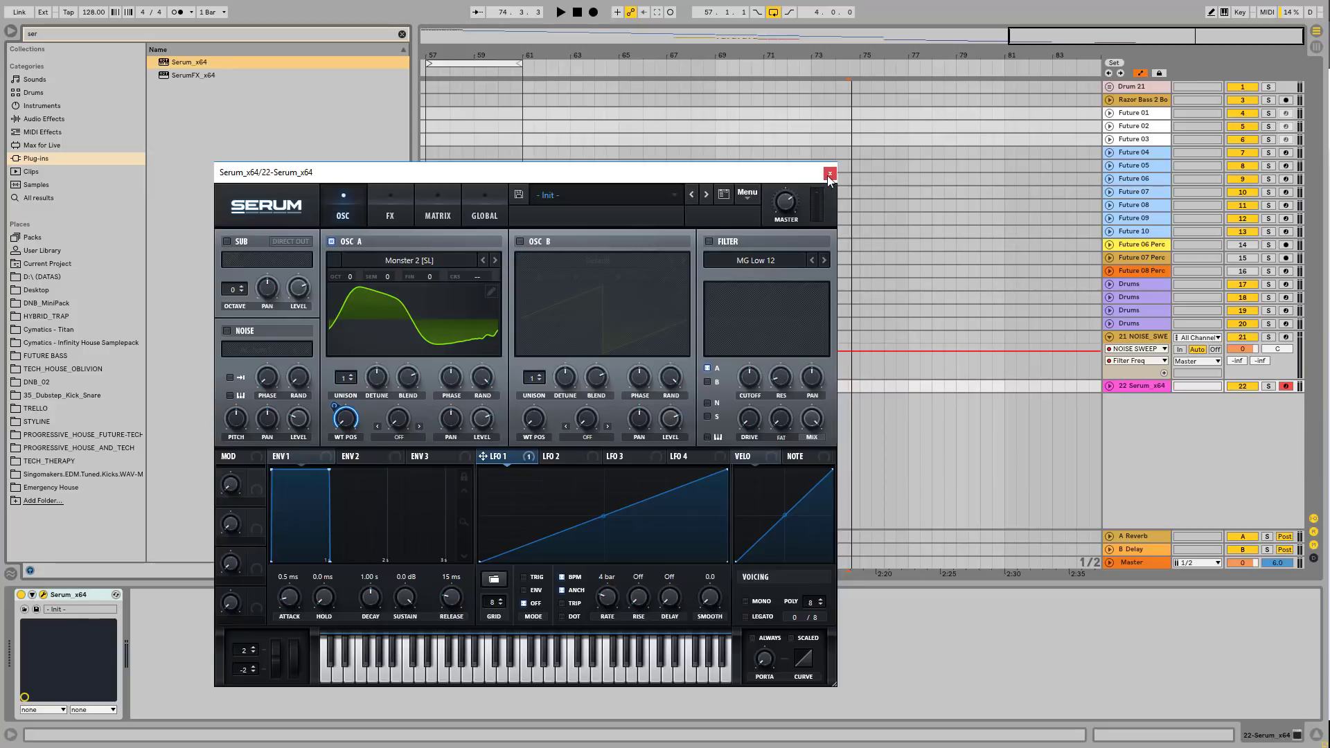
click(829, 175)
- Unfold the Serum track and copy the NOISE_SWEEP clip onto it at bar 73
click(1109, 386)
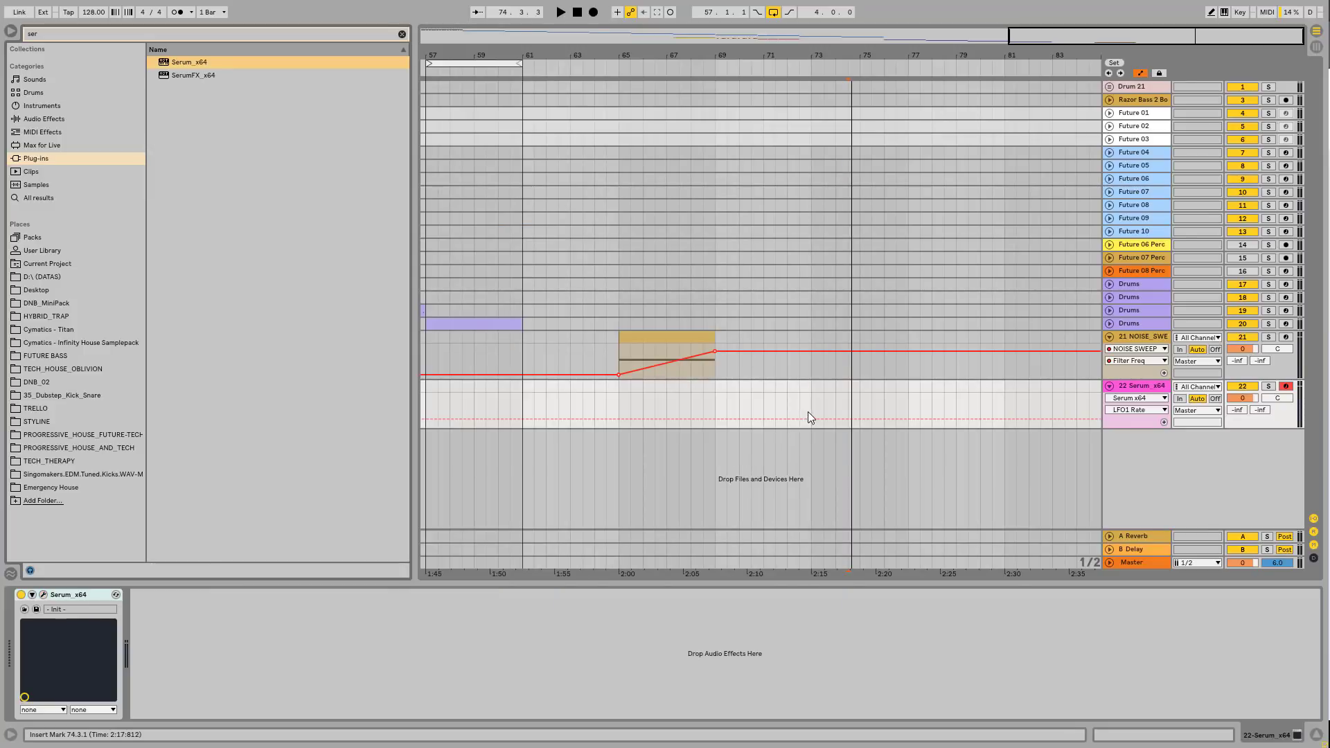
drag(809, 414, 904, 410)
click(658, 340)
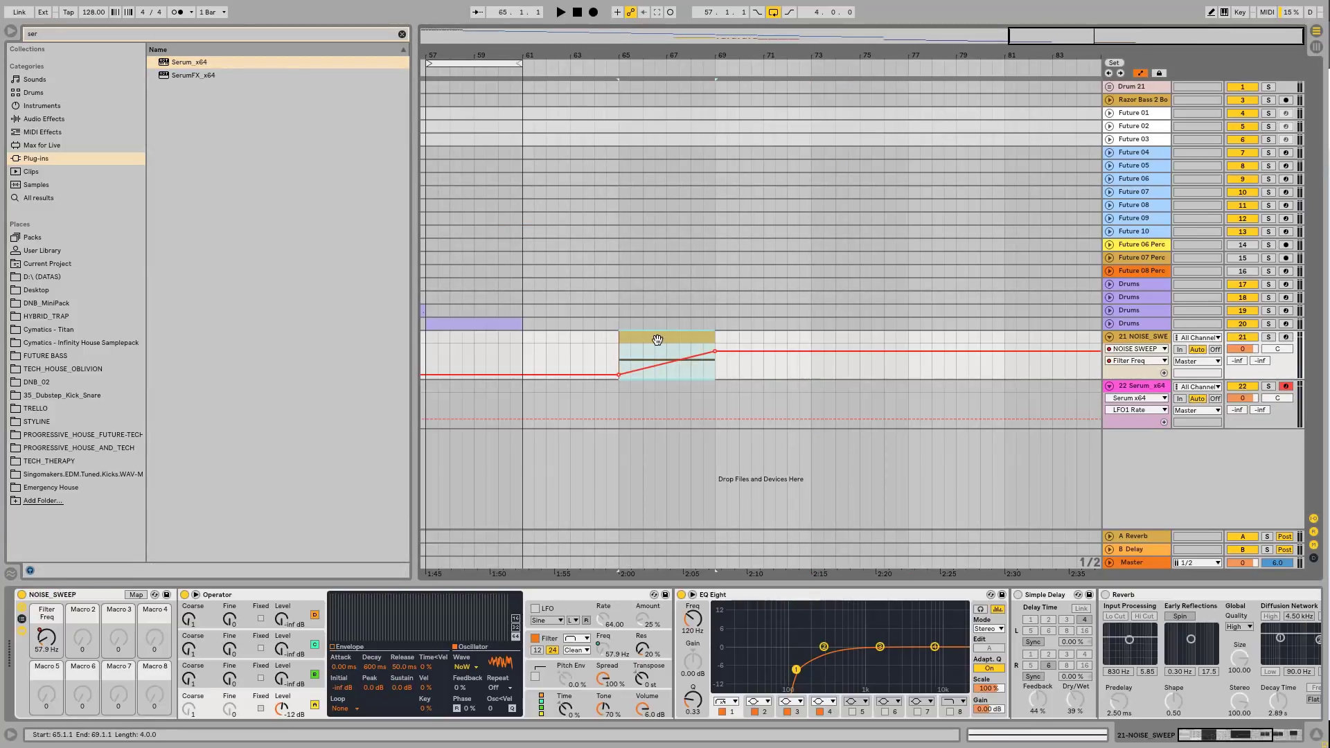
drag(657, 340, 851, 389)
- Transpose the copied clip's C3 note down to C1 and play the clip from bar 73
double_click(850, 389)
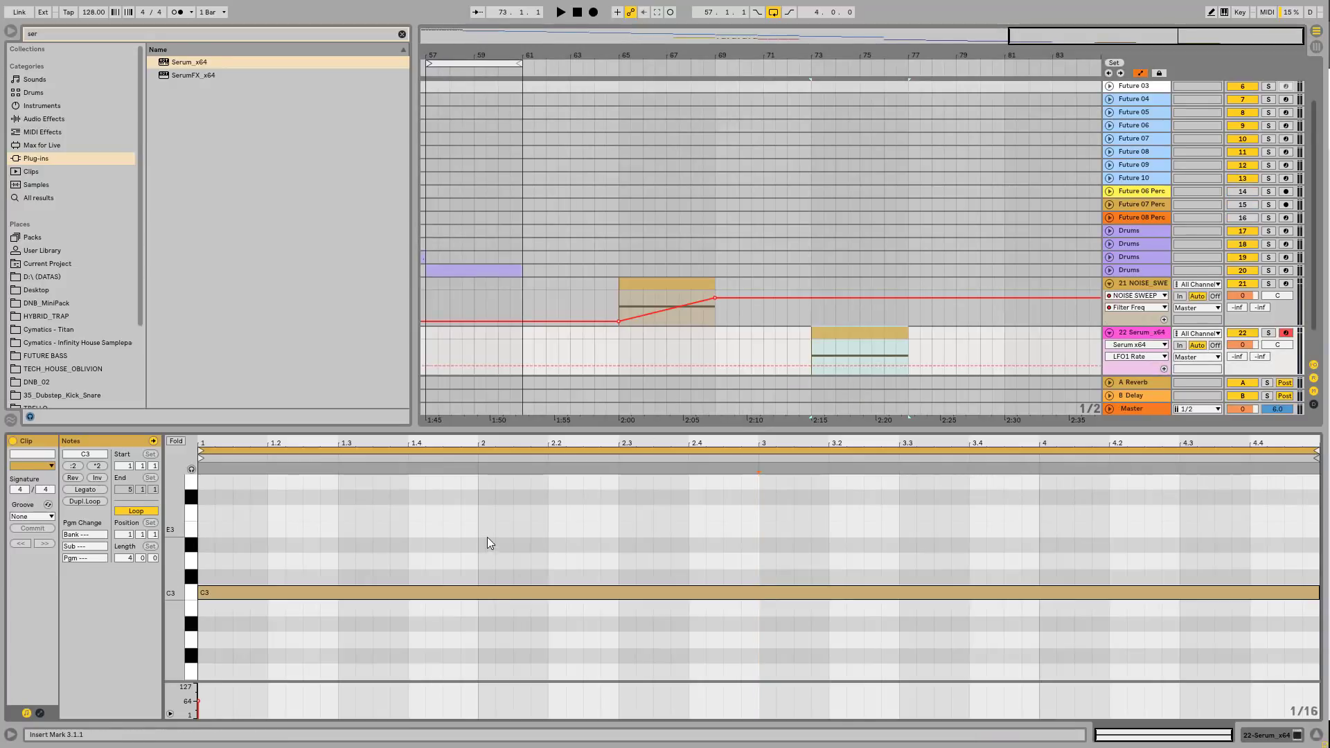
click(488, 598)
key(shift+Down)
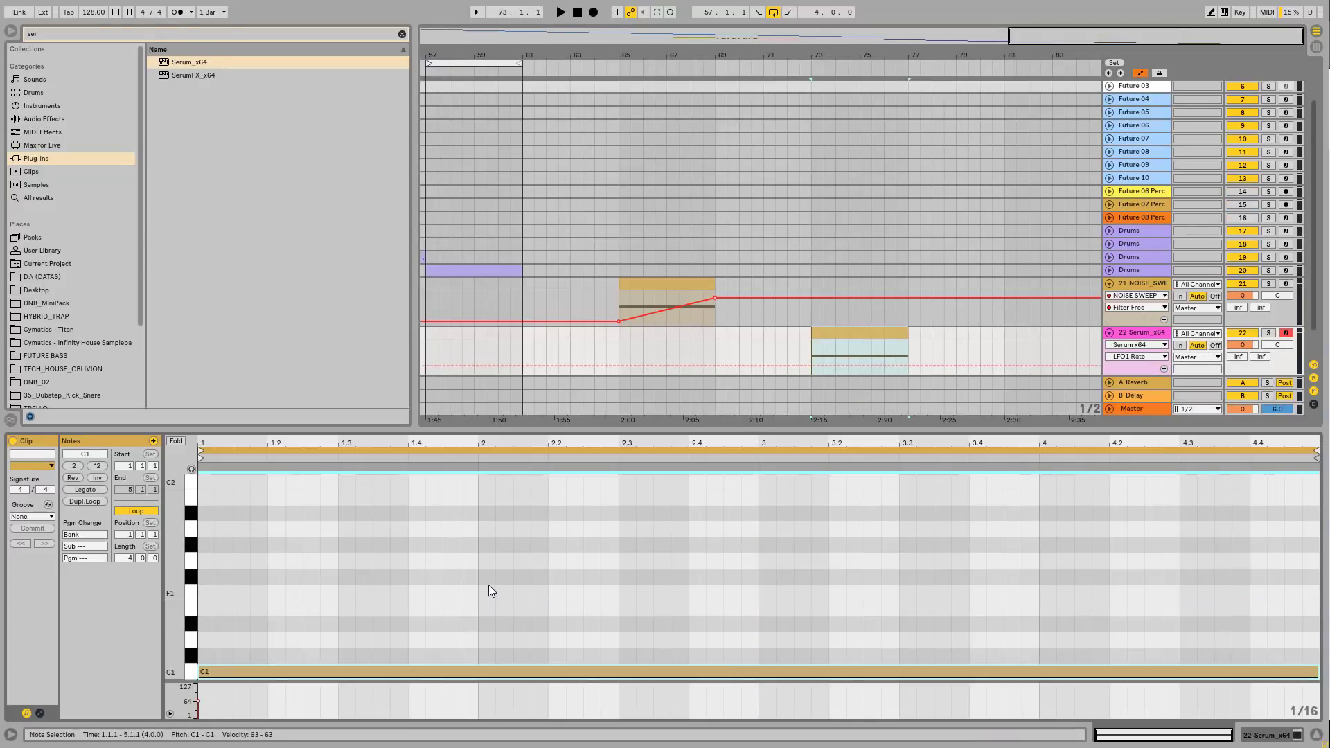
click(878, 335)
key(space)
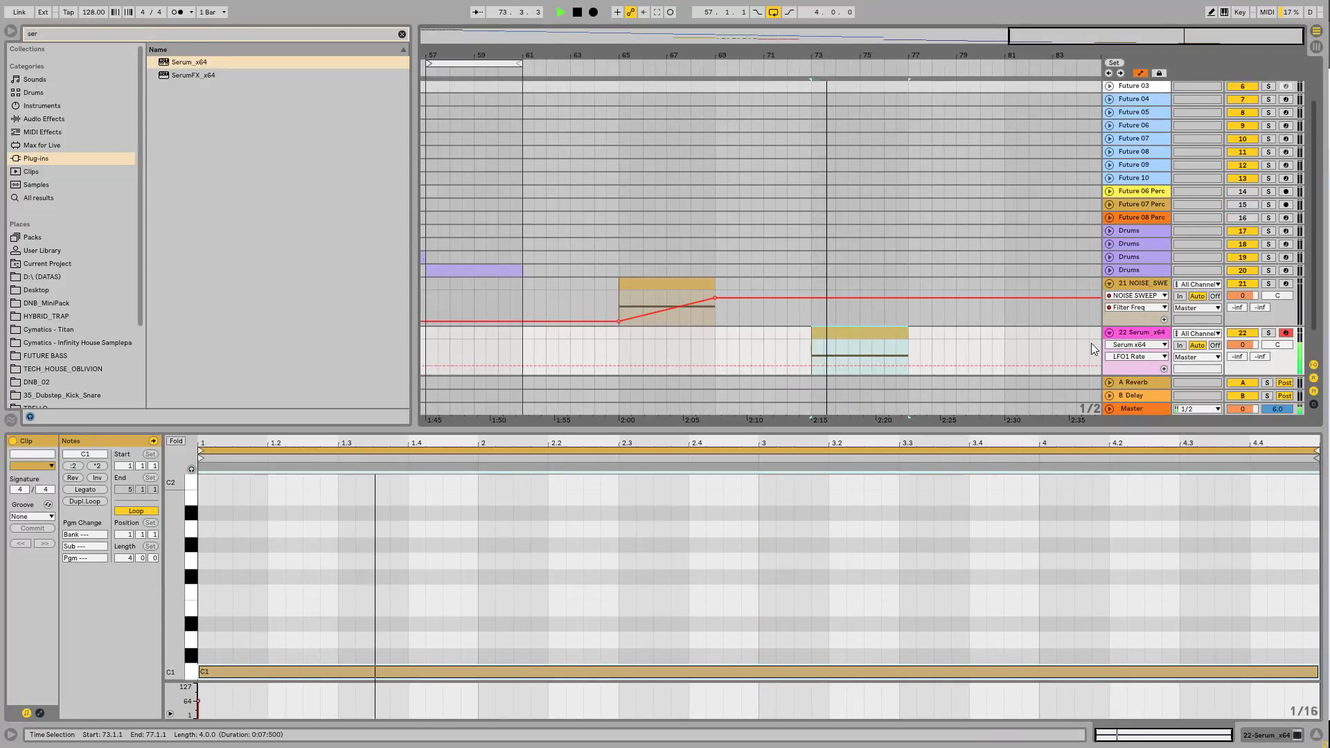
- Switch on Serum's Compressor effect with its Multiband mode, and close the plug-in window
double_click(1141, 334)
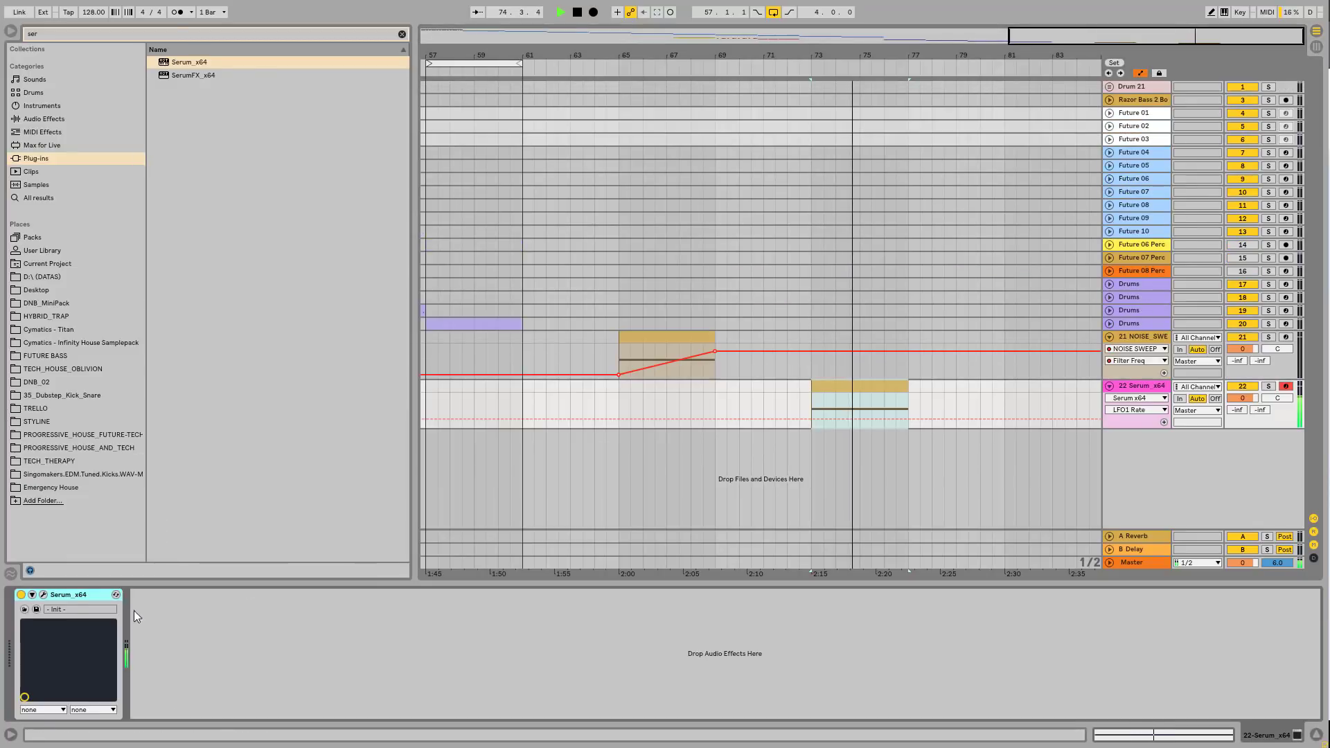
click(46, 594)
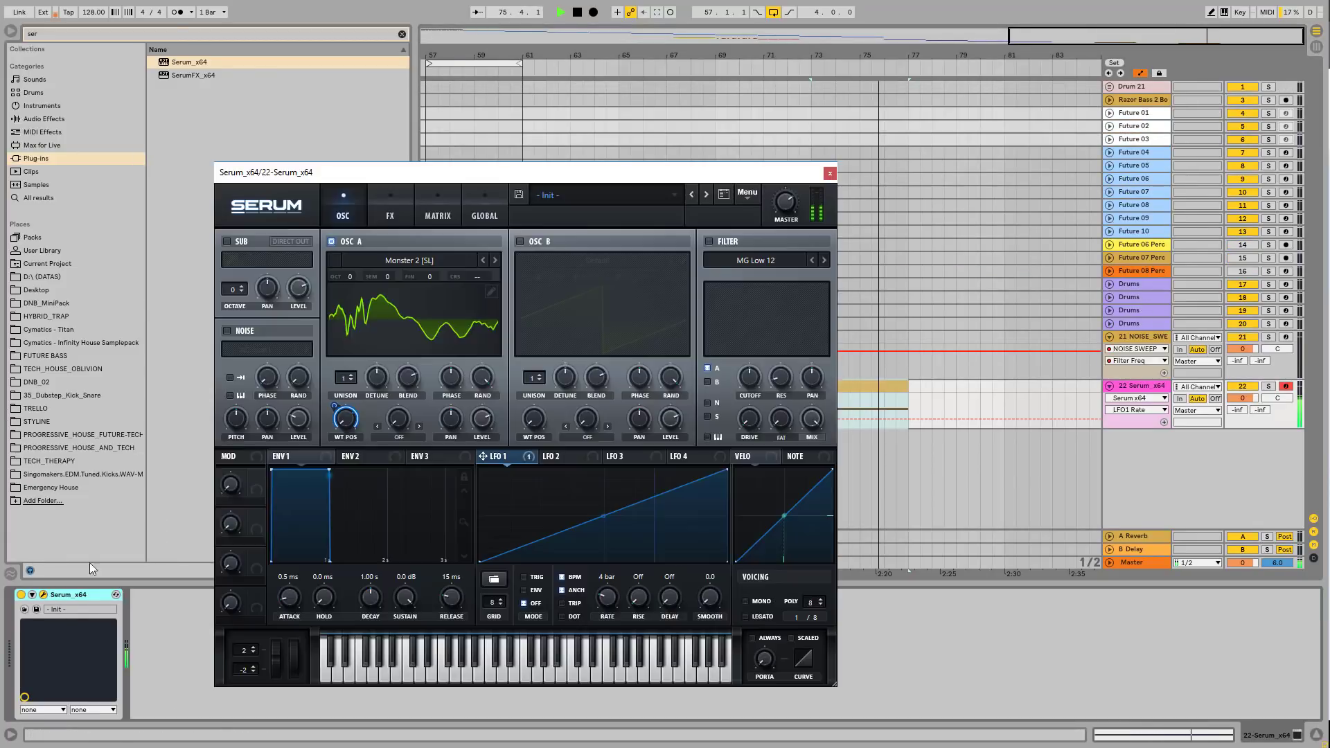
click(390, 204)
click(260, 365)
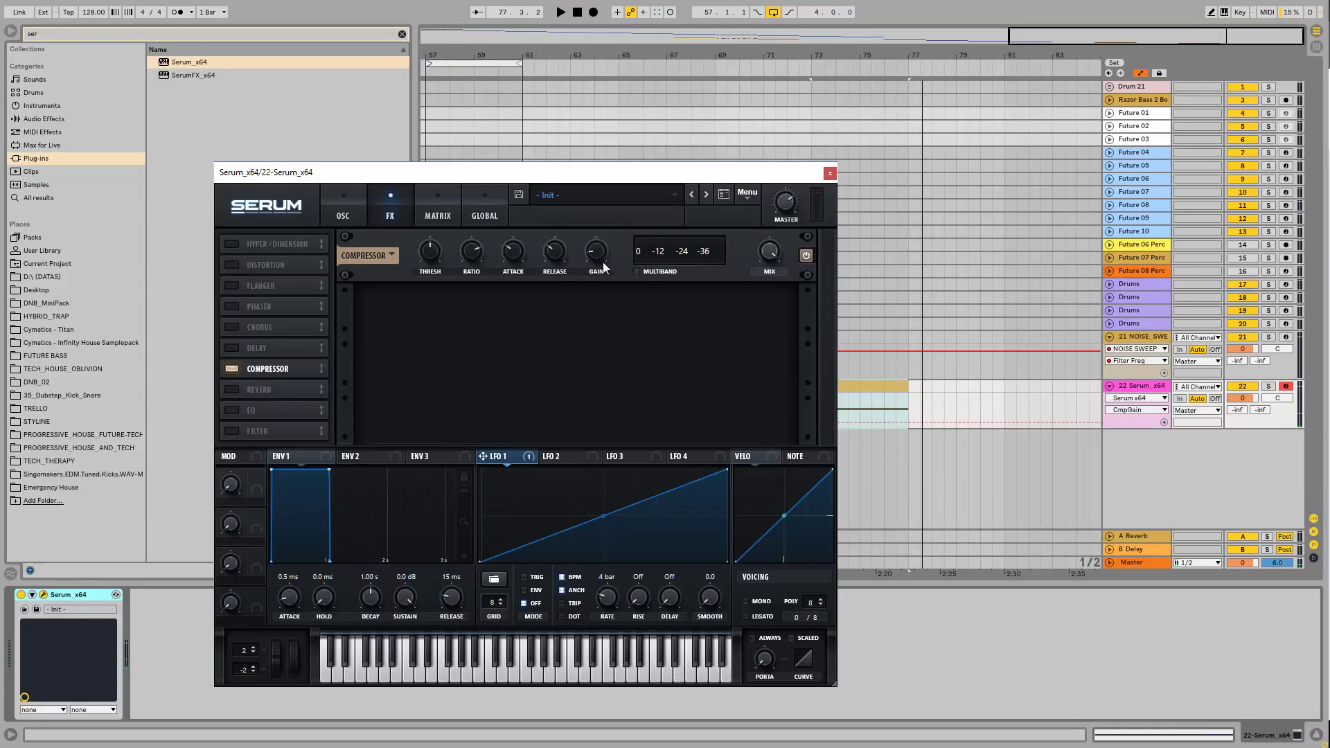
click(654, 270)
click(829, 173)
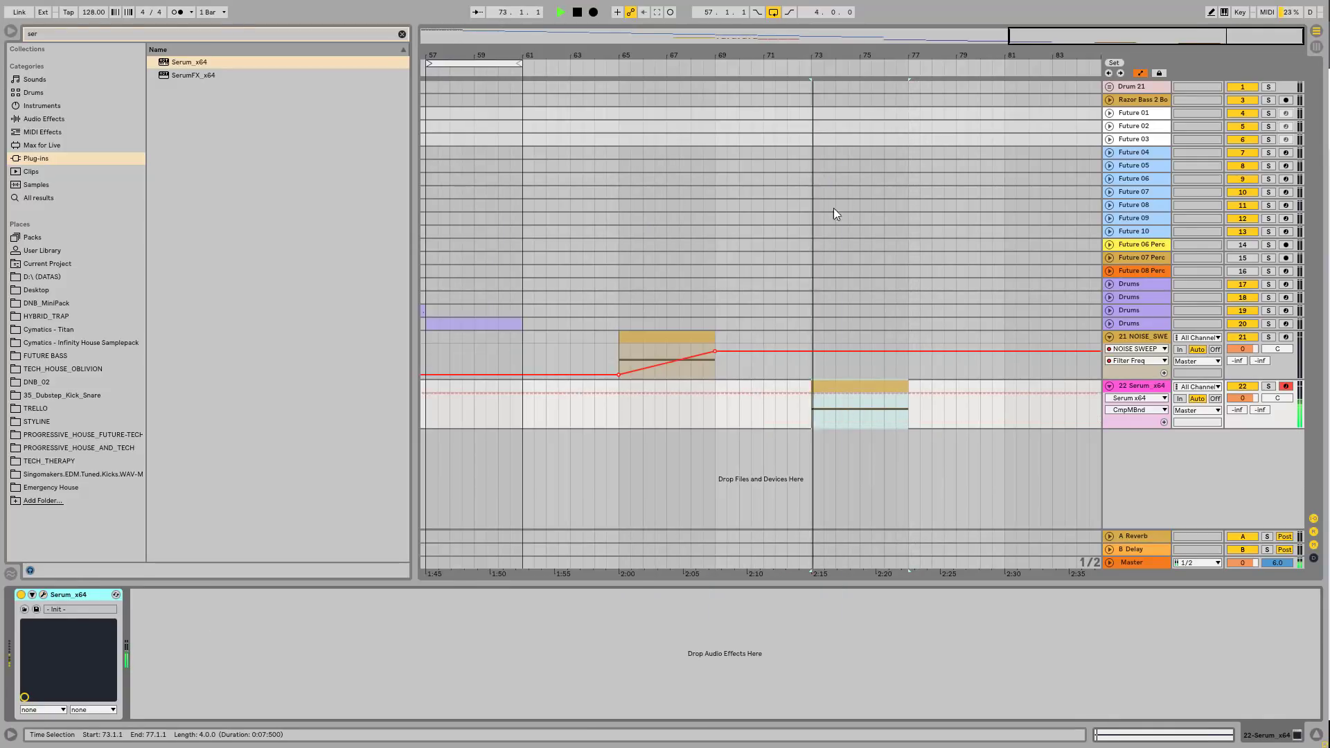
- Play the Serum clip from bar 73 to hear it with the multiband compressor
click(855, 388)
key(space)
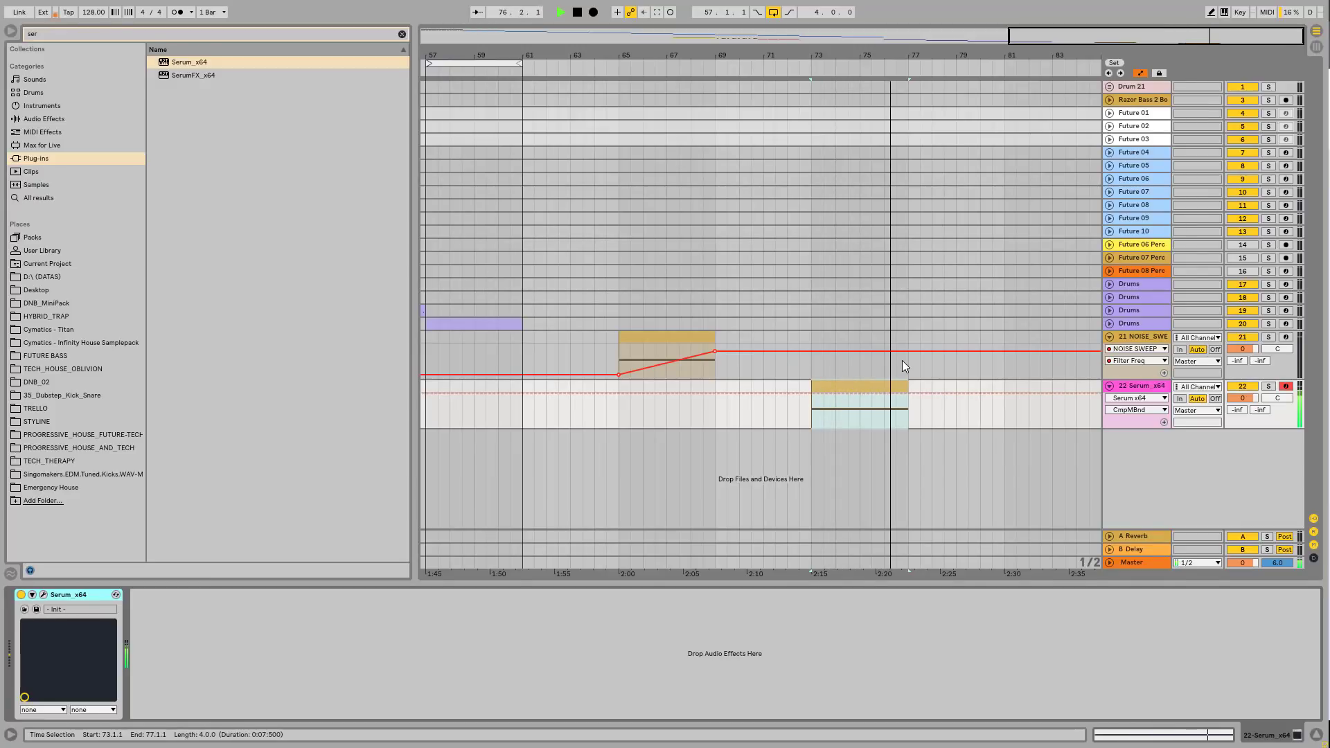
key(space)
- Reopen Serum's oscillator view and move its window clear of the Serum clip in the arrangement
click(44, 596)
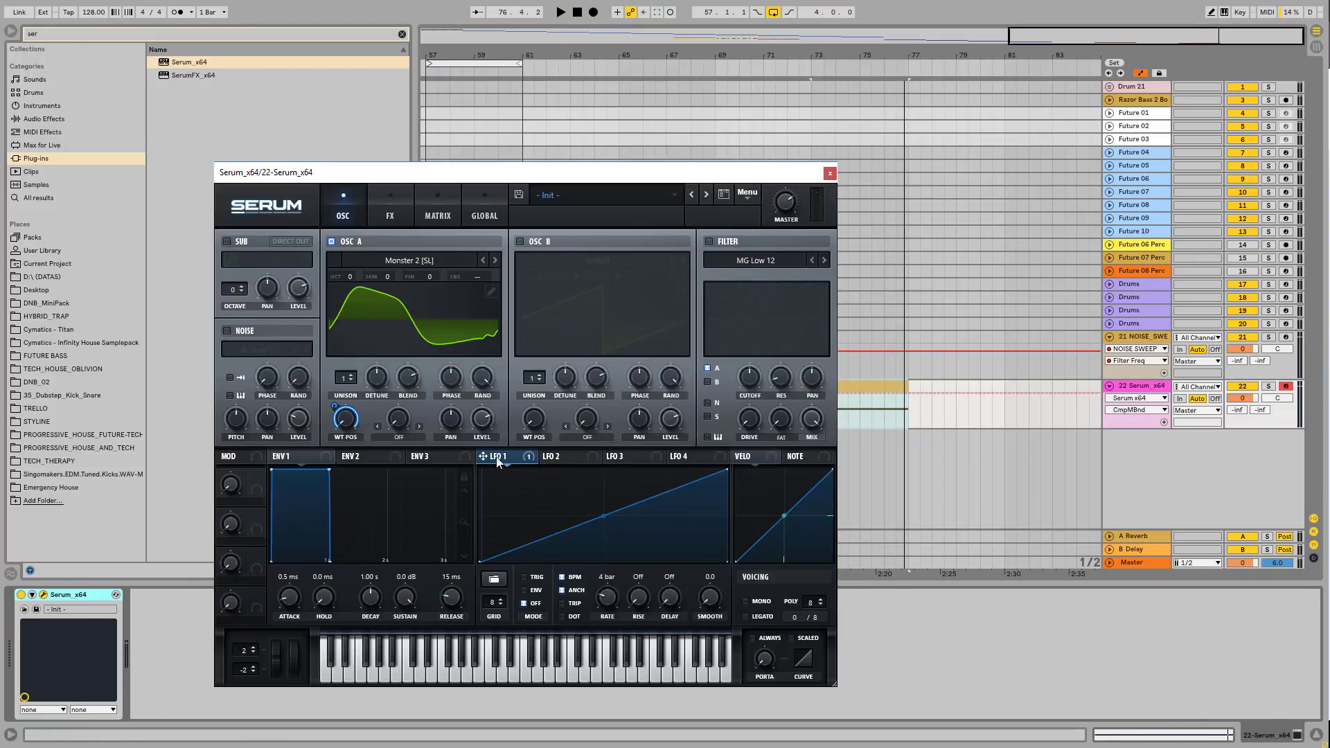
drag(790, 174, 672, 168)
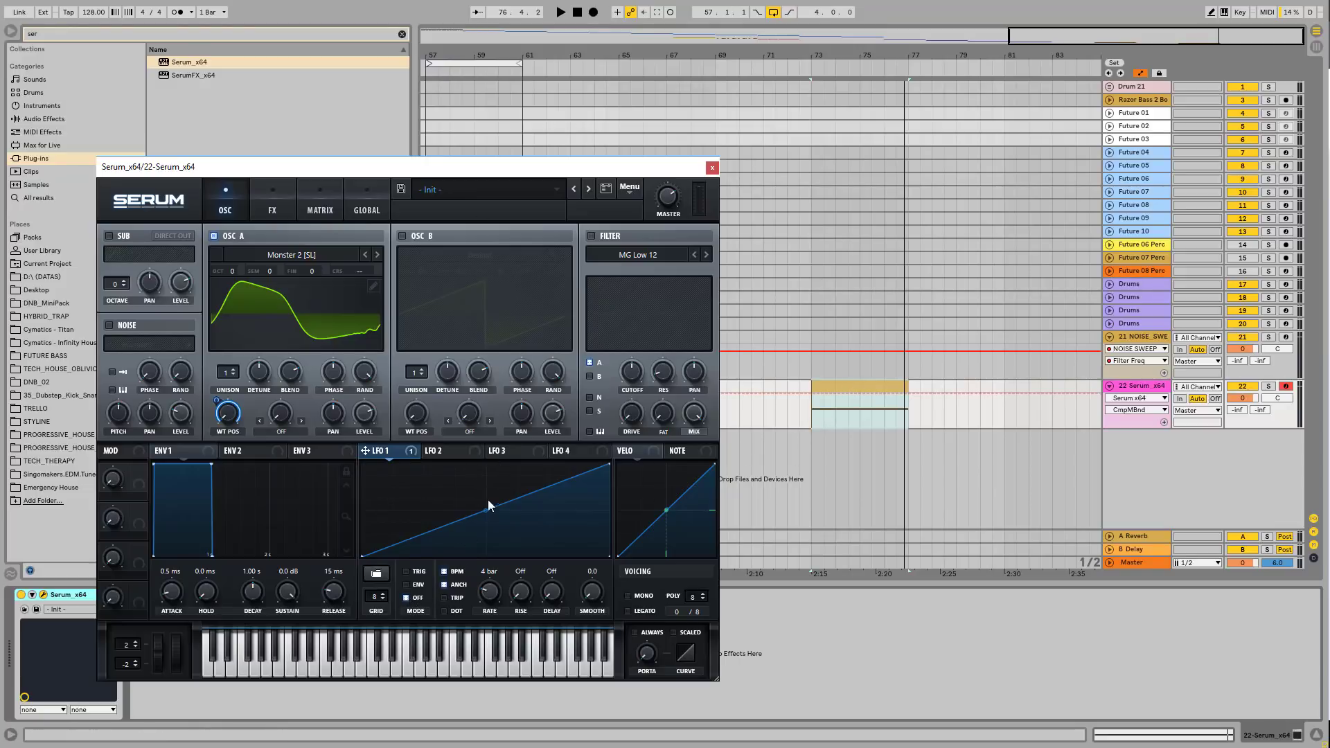
drag(485, 178, 436, 127)
- Audition the Serum clip from several positions between bars 73 and 77, watching the wavetable position with LFO 1 in Off mode
click(812, 420)
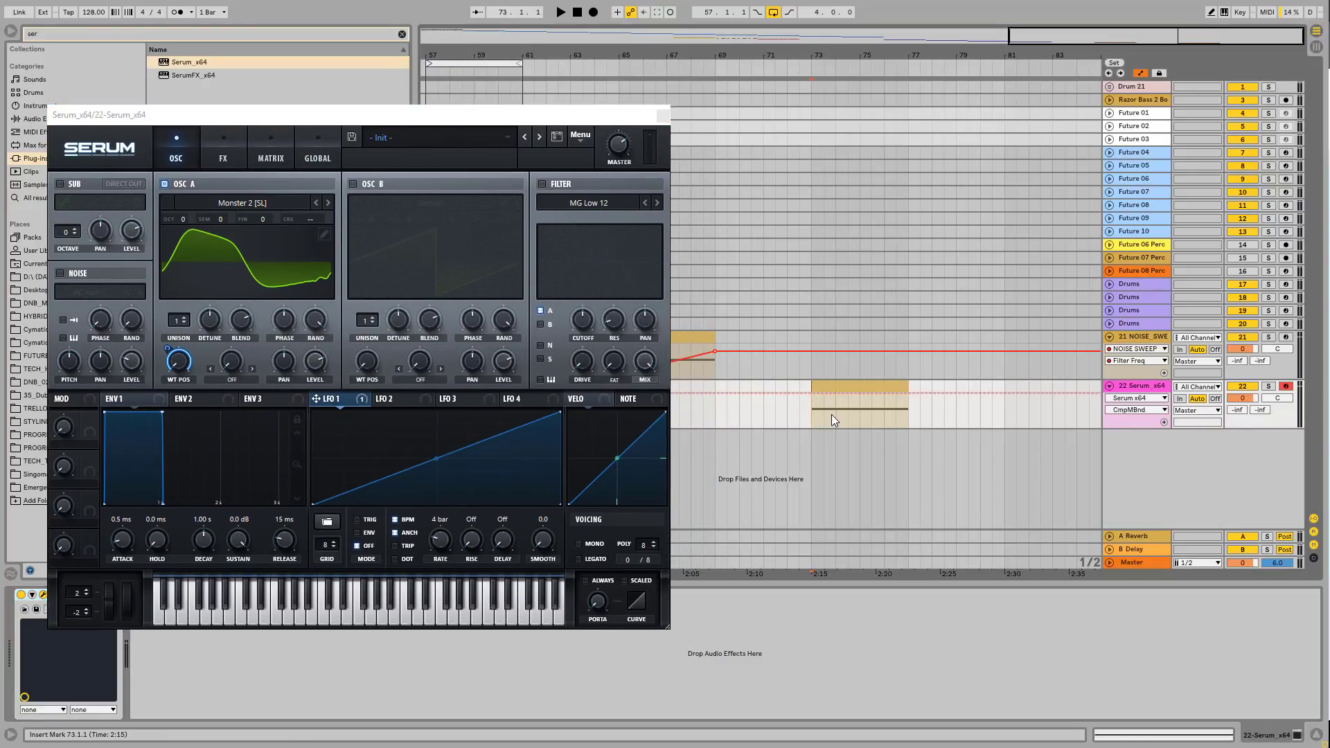
key(space)
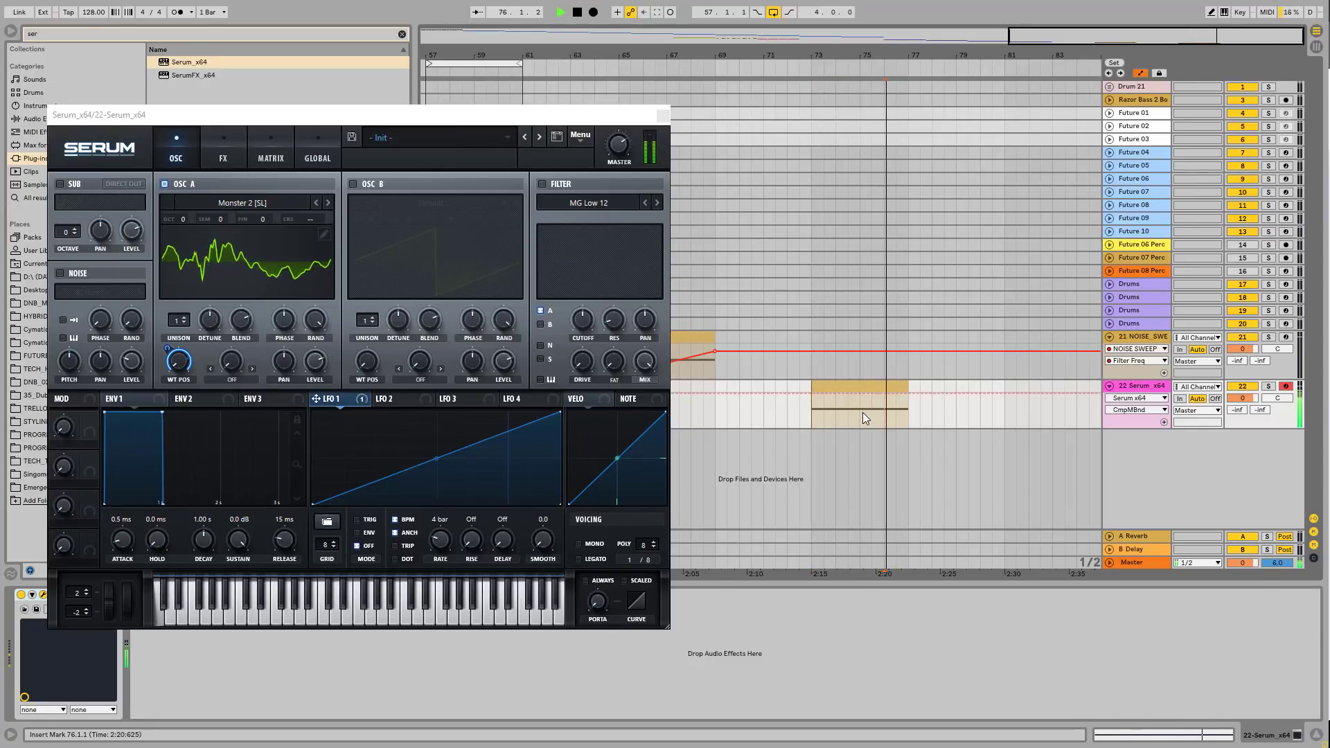
click(849, 410)
key(space)
click(891, 409)
key(space)
key(space)
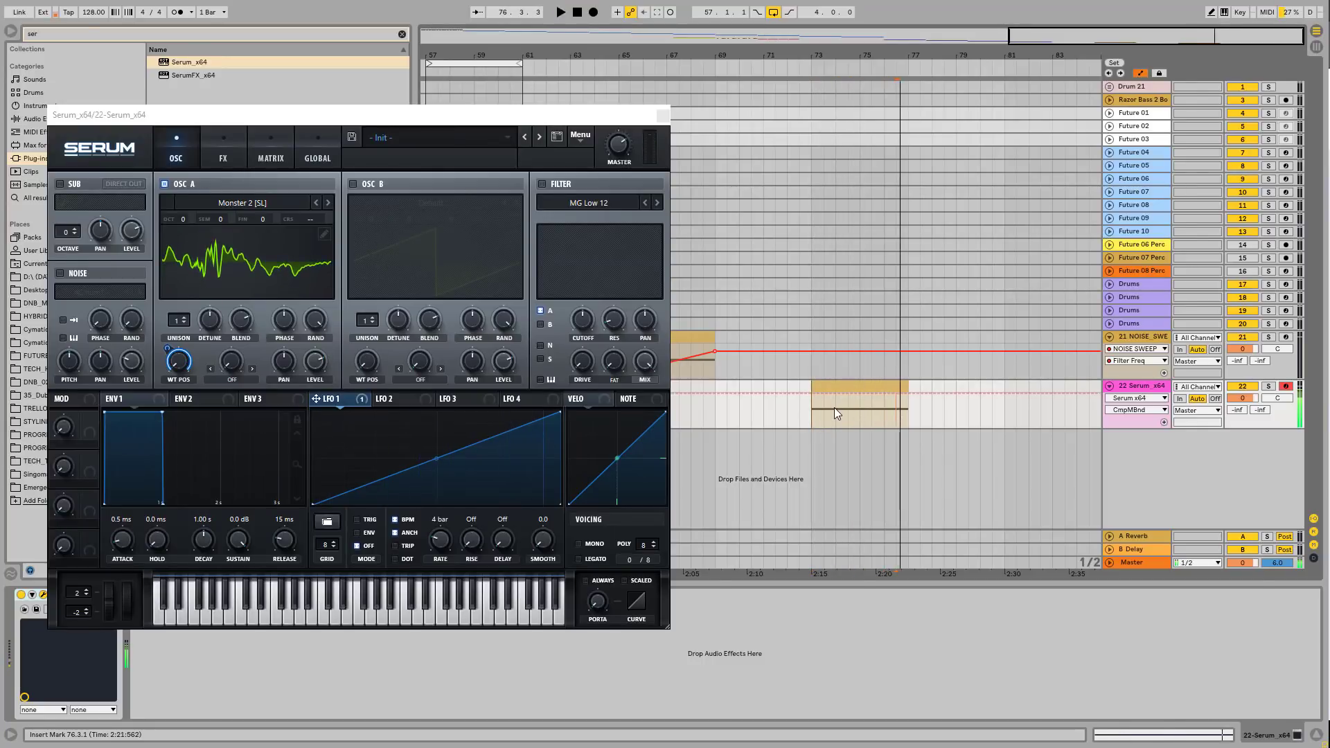
click(834, 408)
key(space)
key(space)
click(891, 410)
key(space)
key(space)
key(space)
click(834, 409)
key(space)
key(space)
click(862, 409)
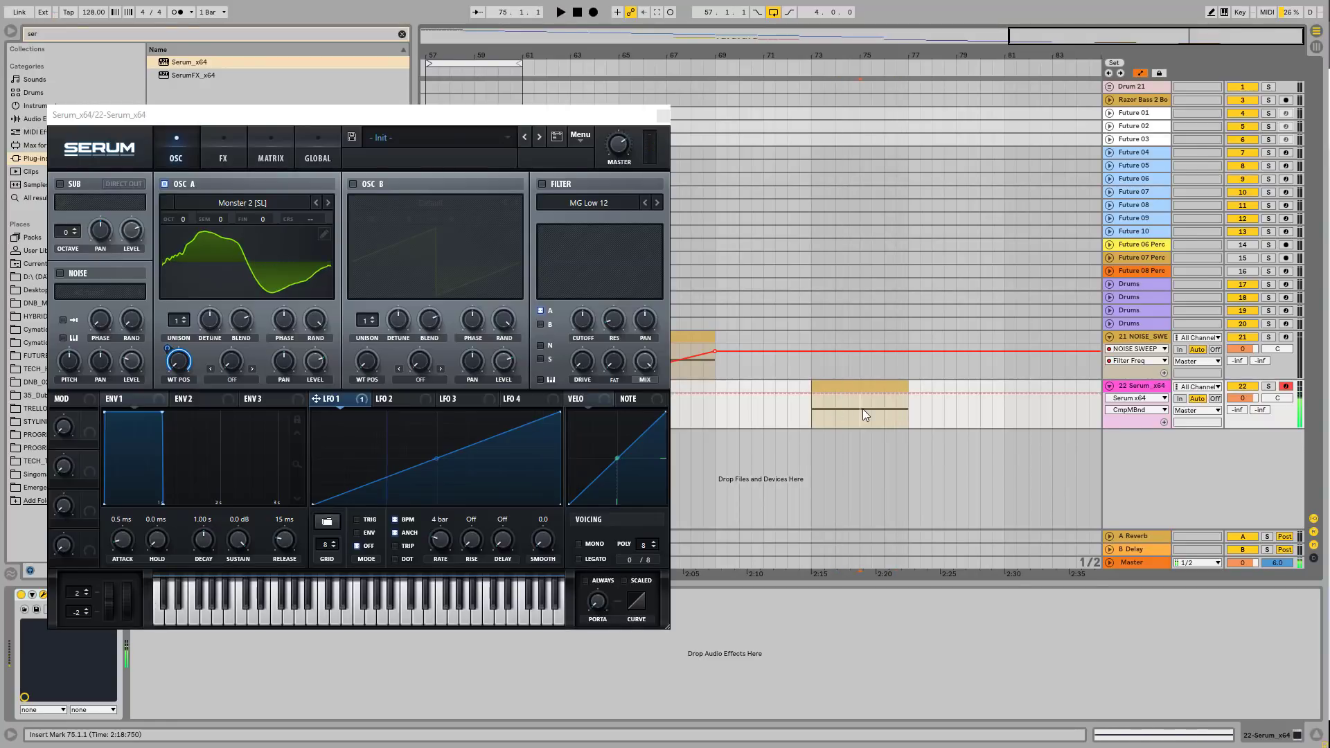
key(space)
key(space)
click(888, 410)
key(space)
key(space)
click(908, 410)
key(space)
key(space)
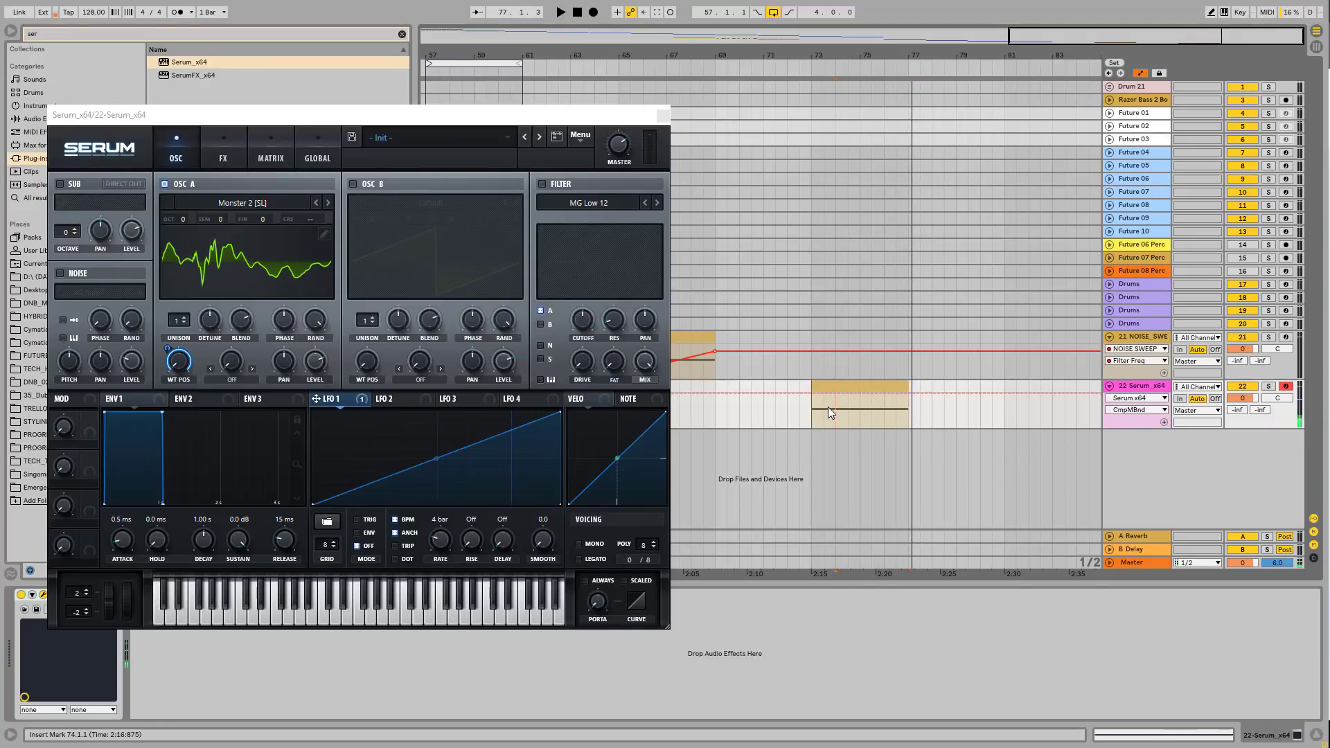
click(812, 409)
key(space)
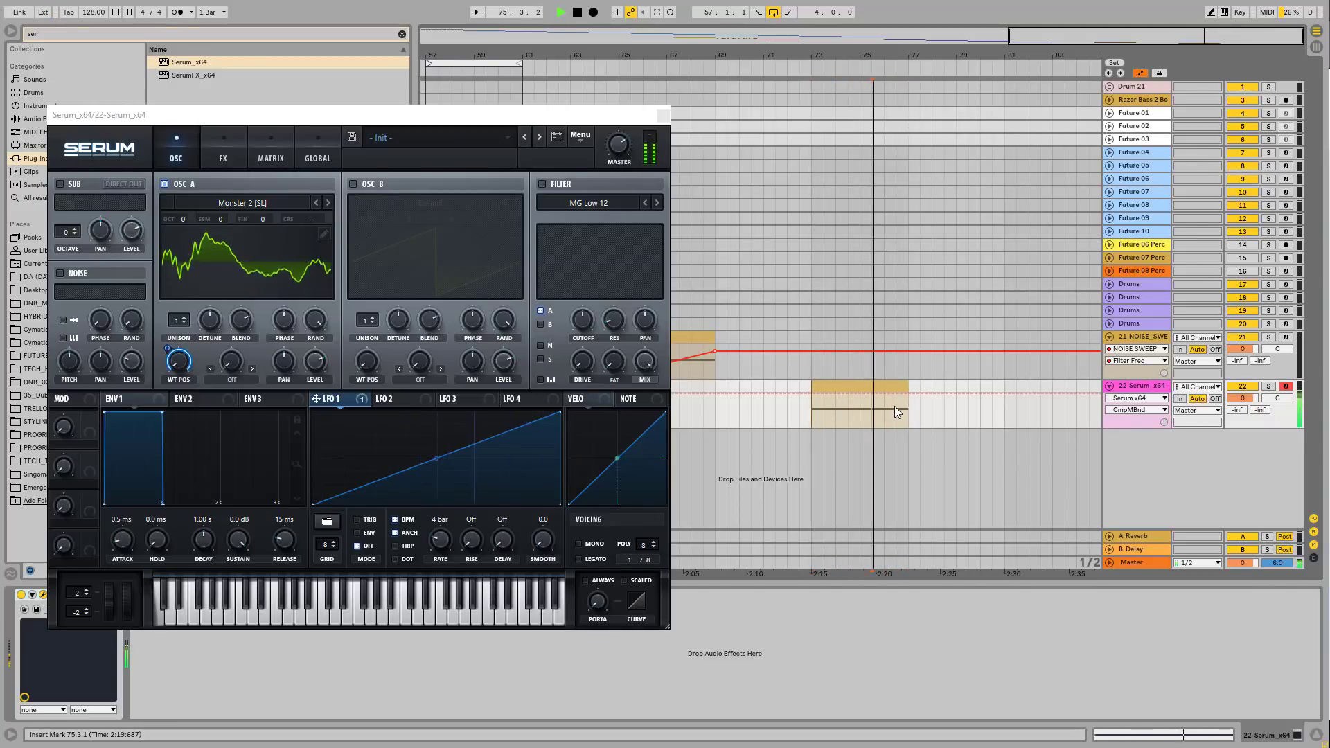
click(899, 410)
key(space)
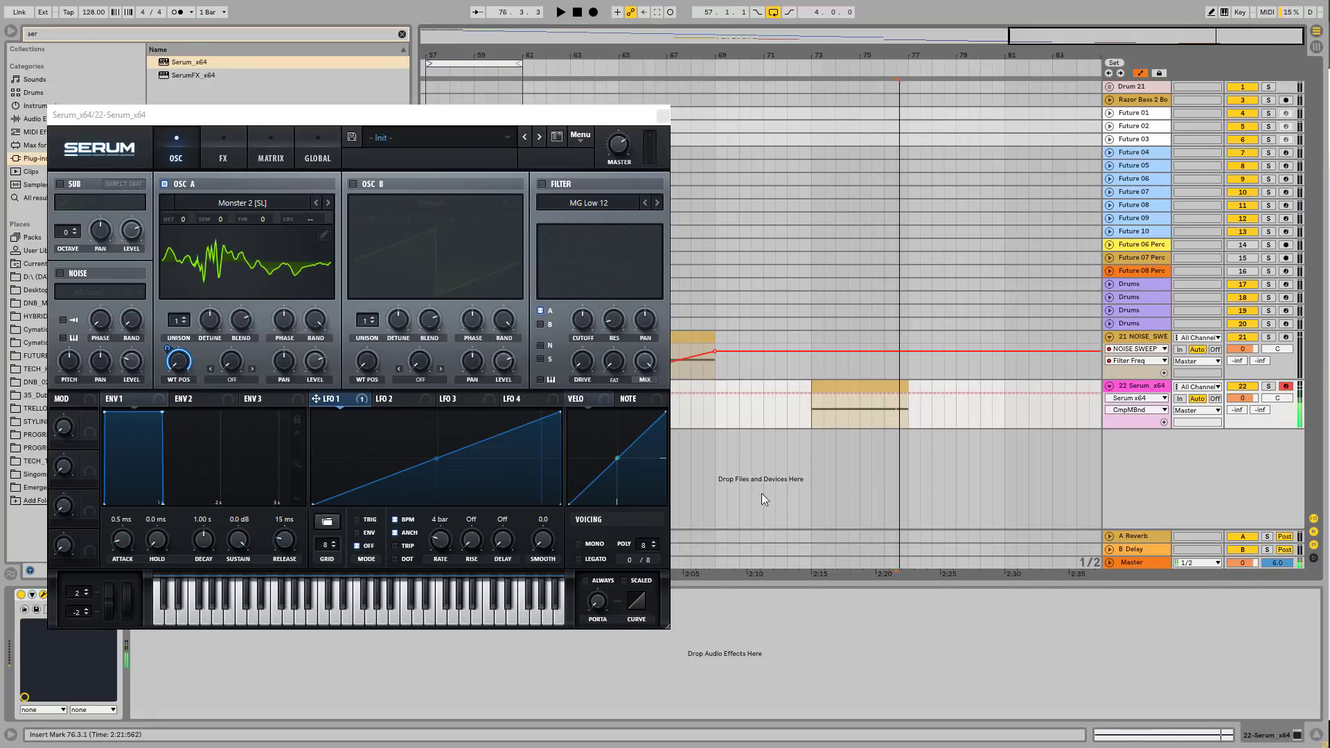
- Try LFO 1 in TRIG mode while auditioning the clip from positions between bars 73 and 76, and return it to Off
click(357, 519)
click(812, 409)
key(space)
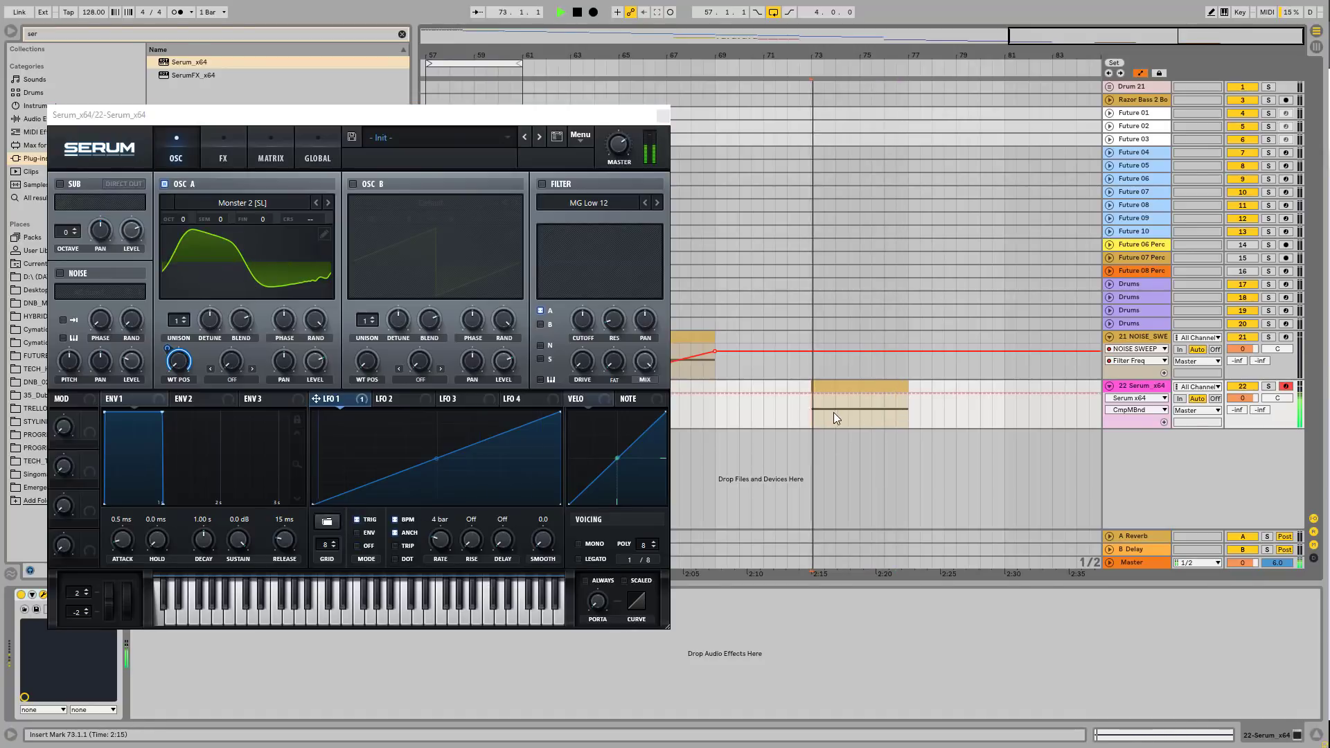
click(836, 413)
key(space)
key(space)
click(871, 415)
key(space)
key(space)
key(space)
click(886, 413)
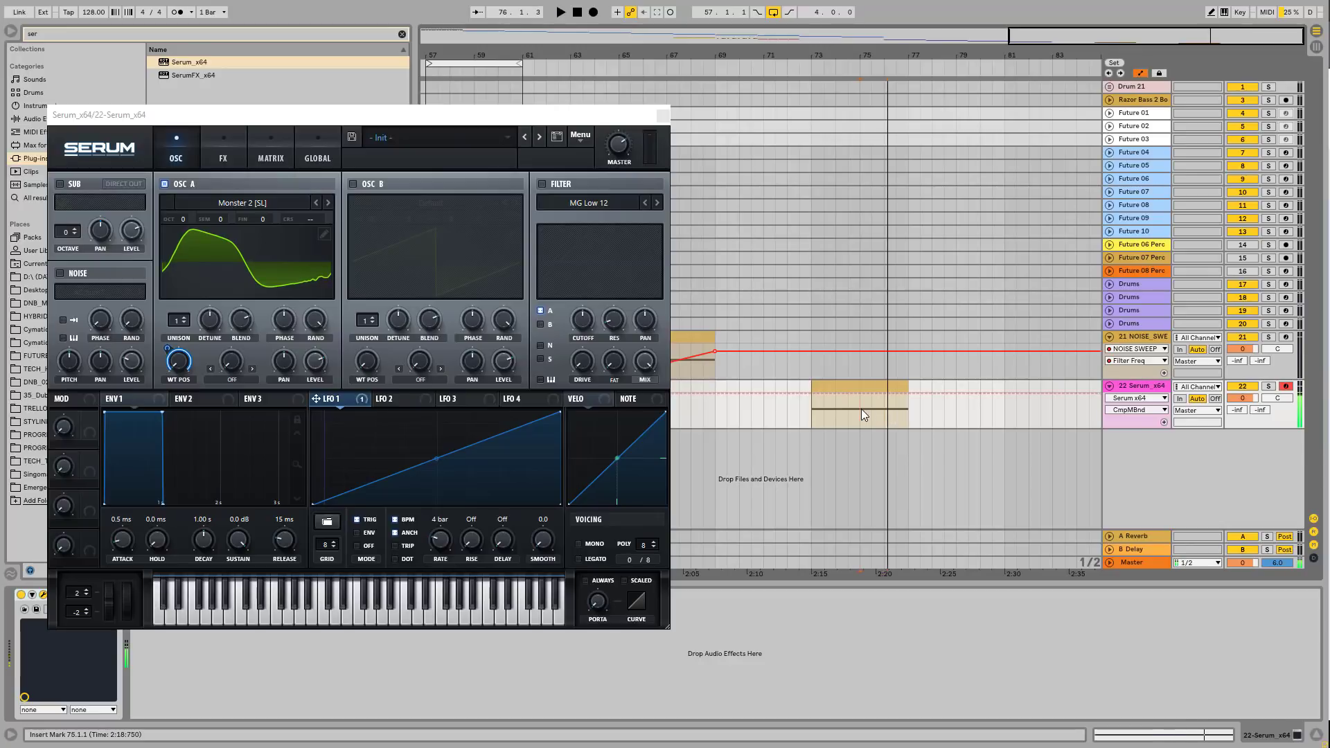
click(862, 408)
click(864, 414)
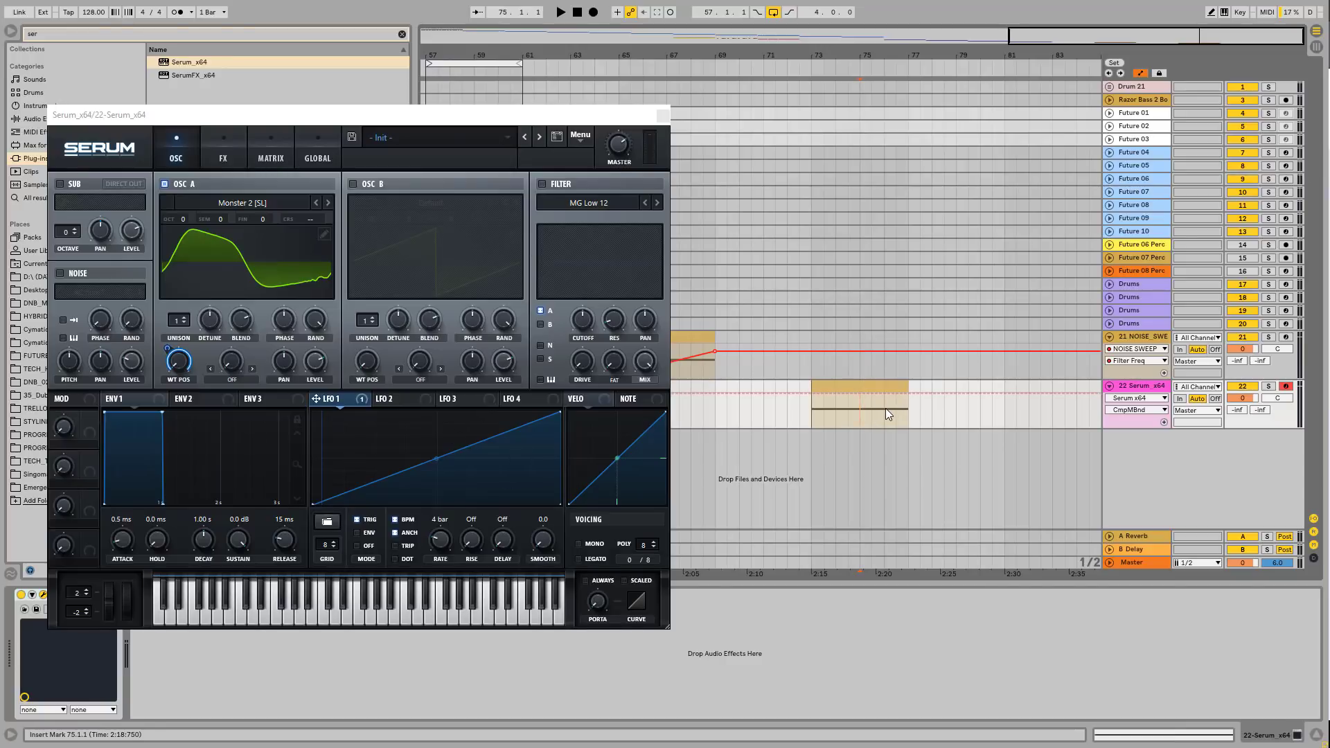
click(357, 546)
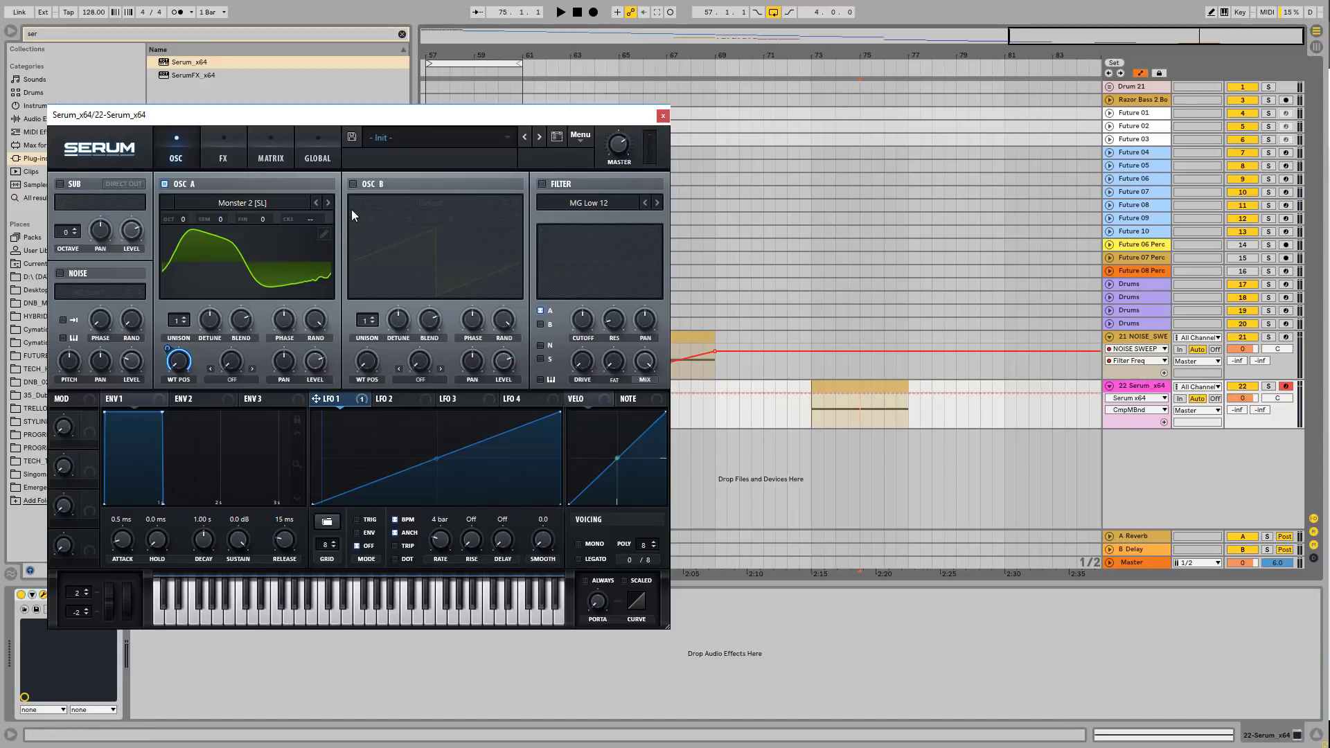
- Audition the Serum clip again in short bursts, working backwards from bar 76 to bar 73
click(863, 418)
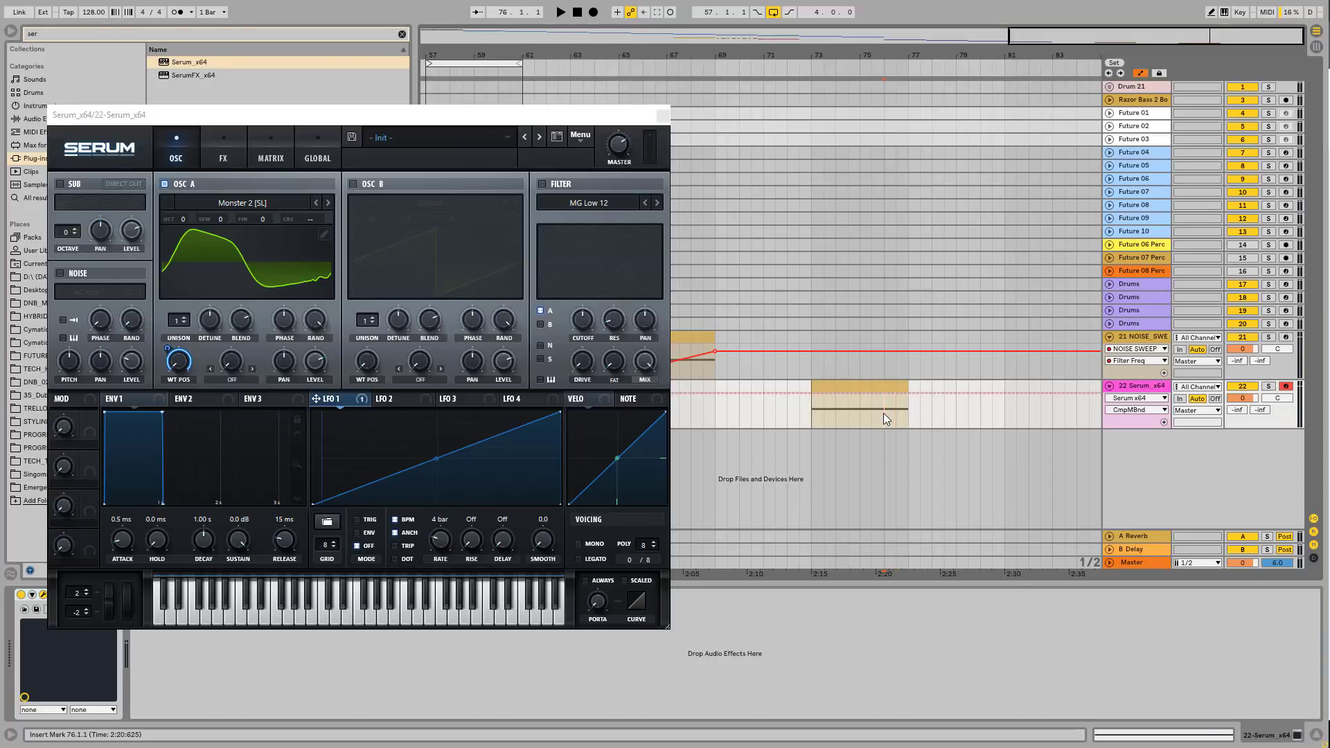
key(space)
key(space)
key(space)
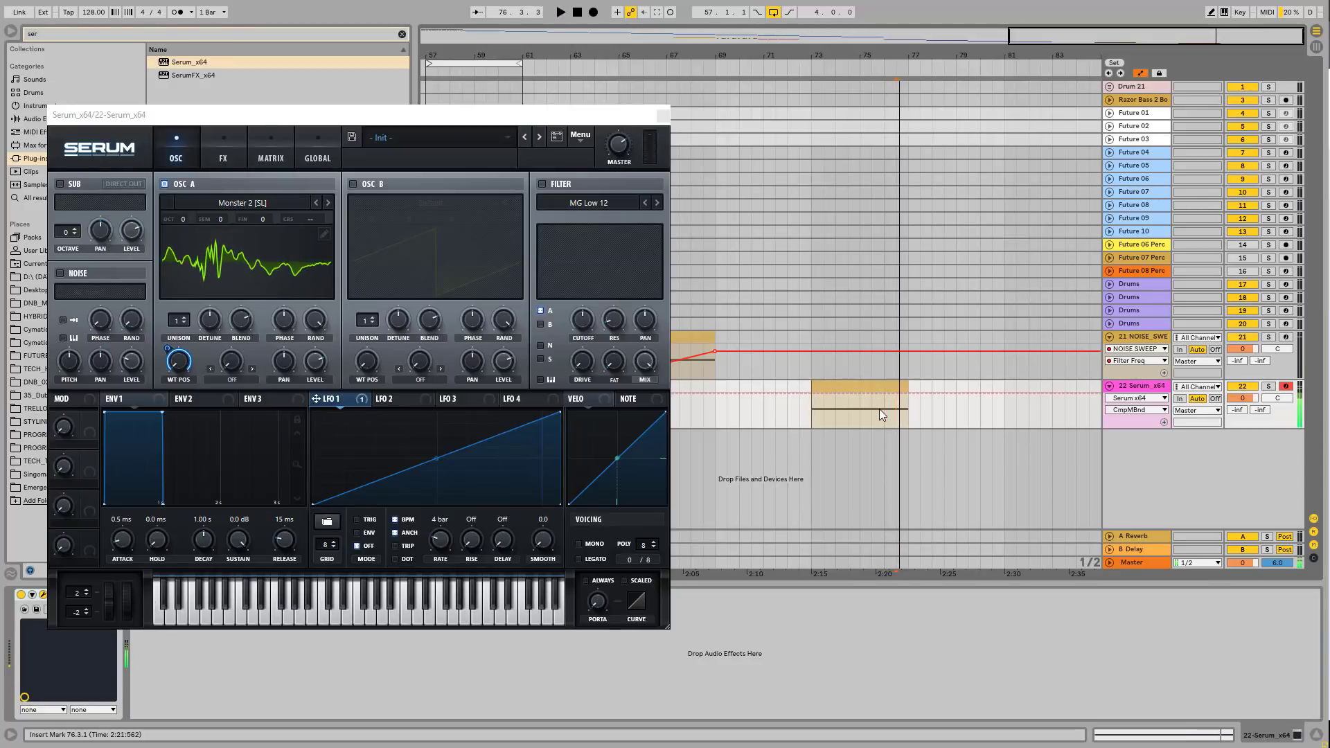
click(880, 409)
key(space)
key(space)
key(space)
key(space)
click(862, 408)
key(space)
key(space)
key(space)
click(847, 408)
key(space)
key(space)
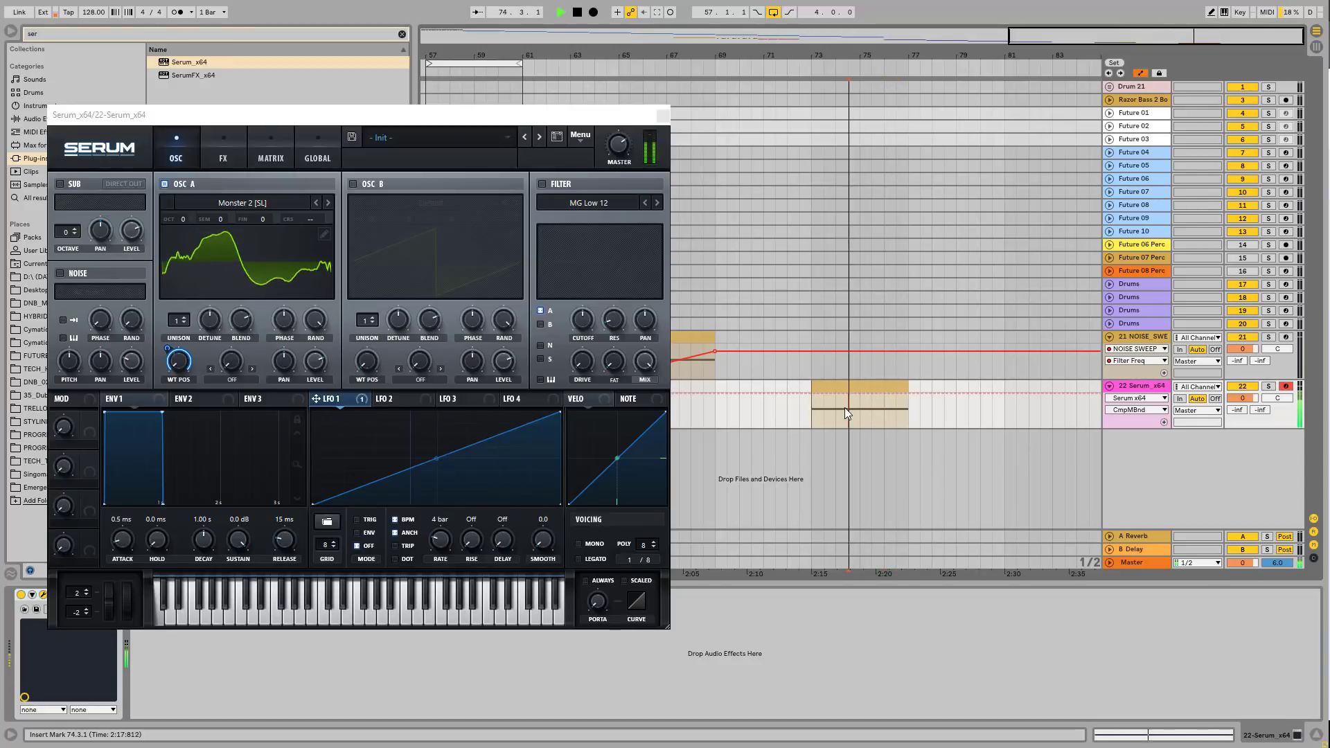
key(space)
key(space)
click(837, 408)
key(space)
key(space)
key(space)
key(space)
click(823, 407)
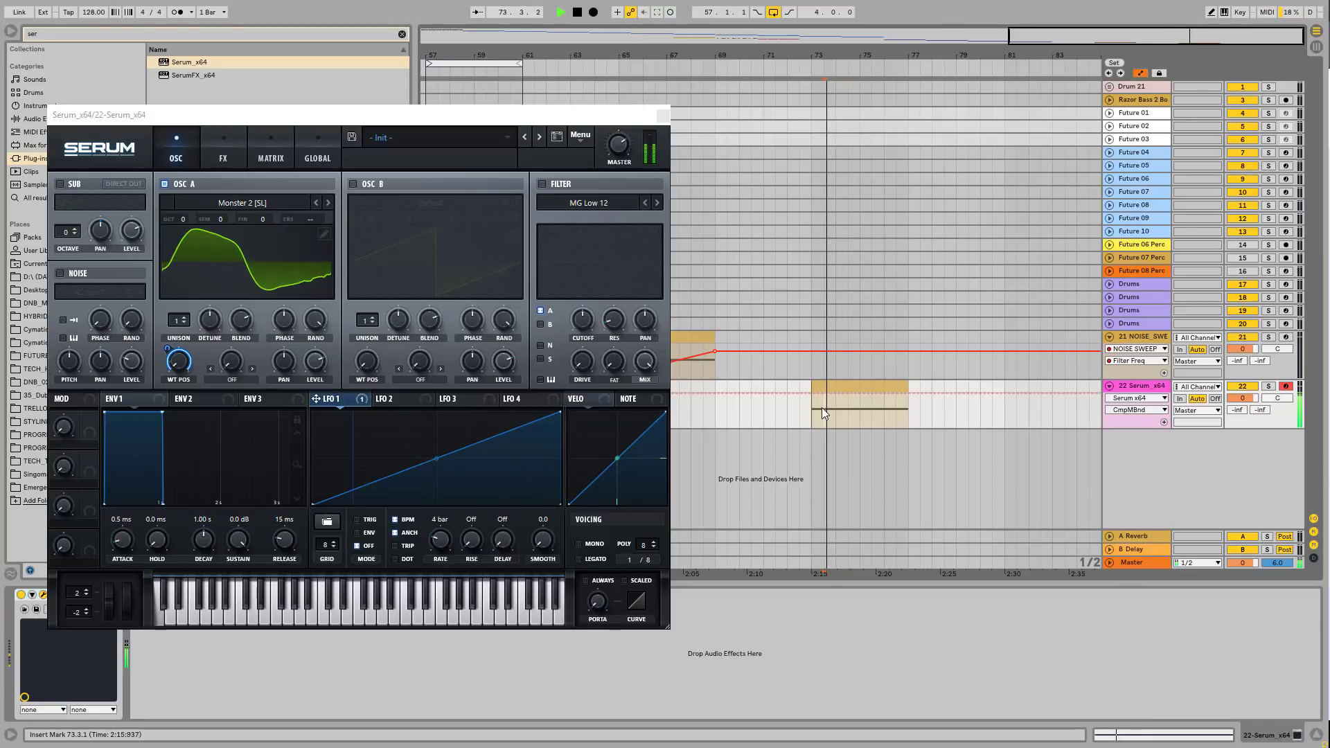
key(space)
- Select the Serum track and close the Serum window
right_click(1147, 391)
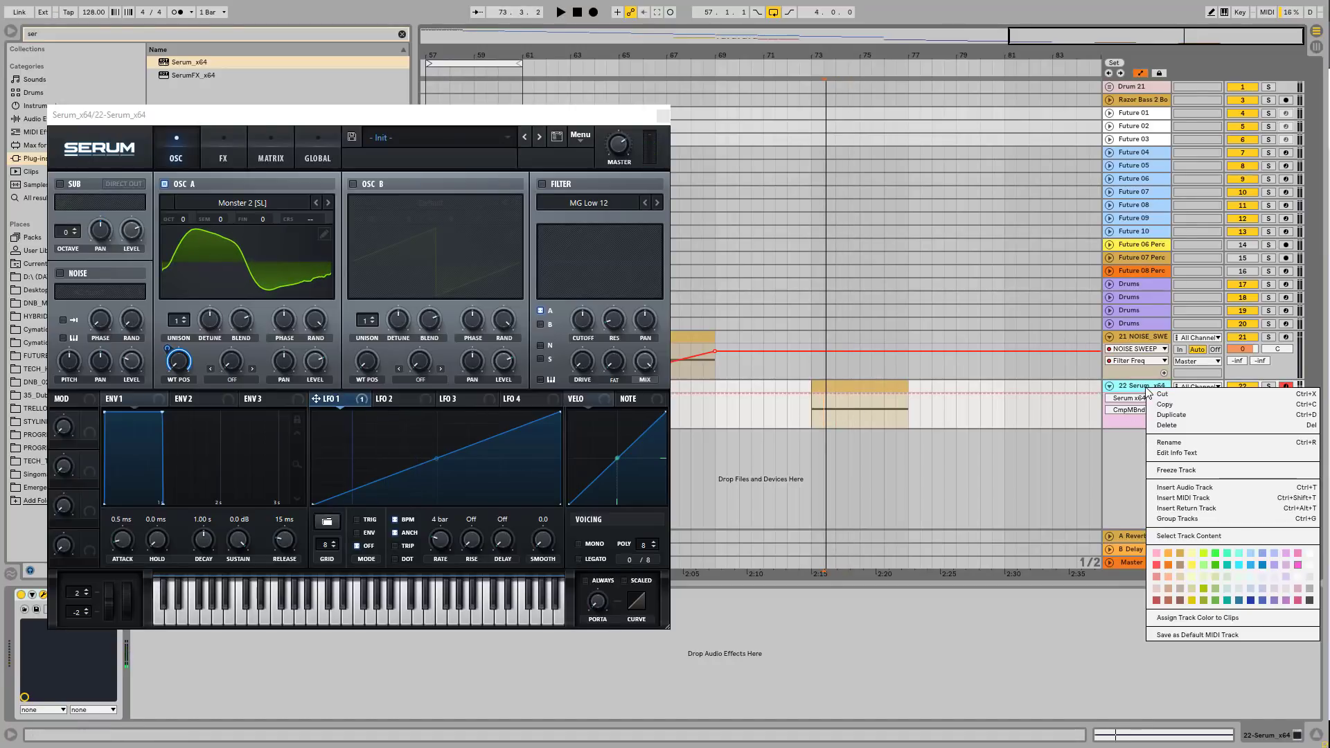
click(1136, 388)
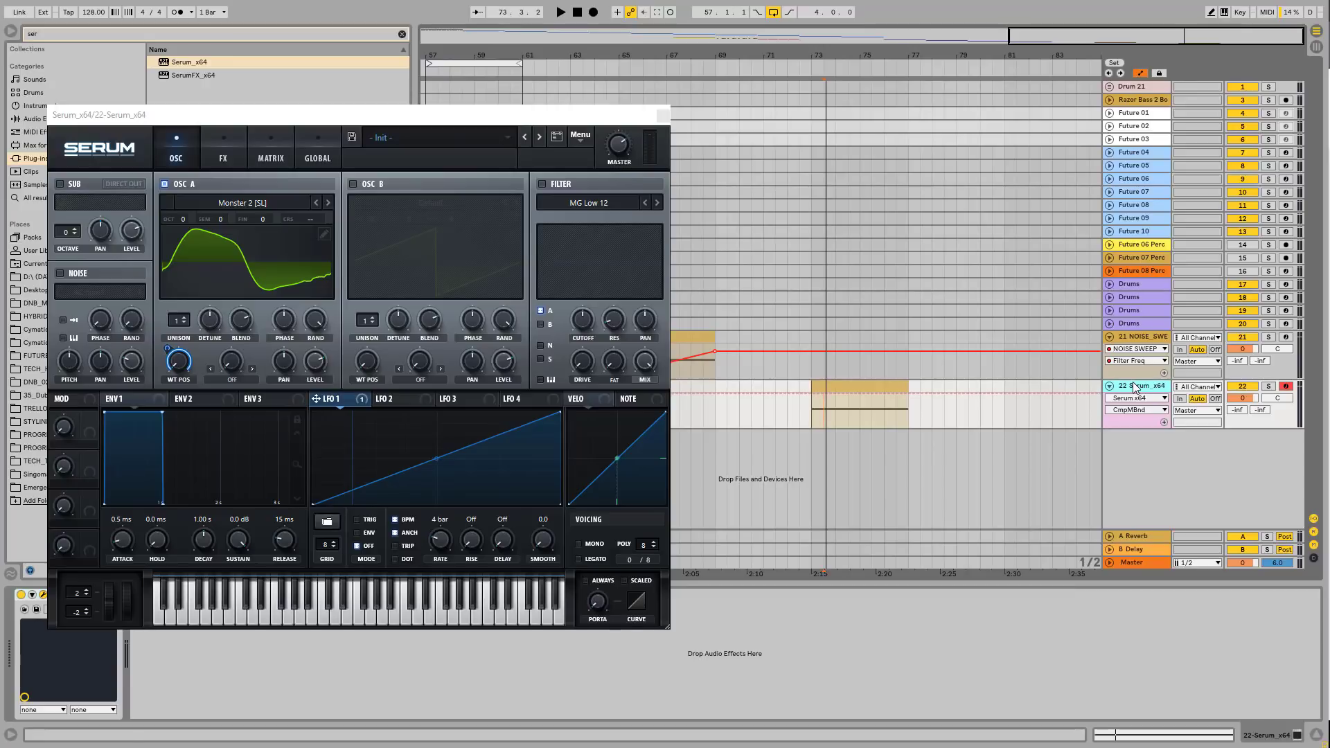
click(663, 116)
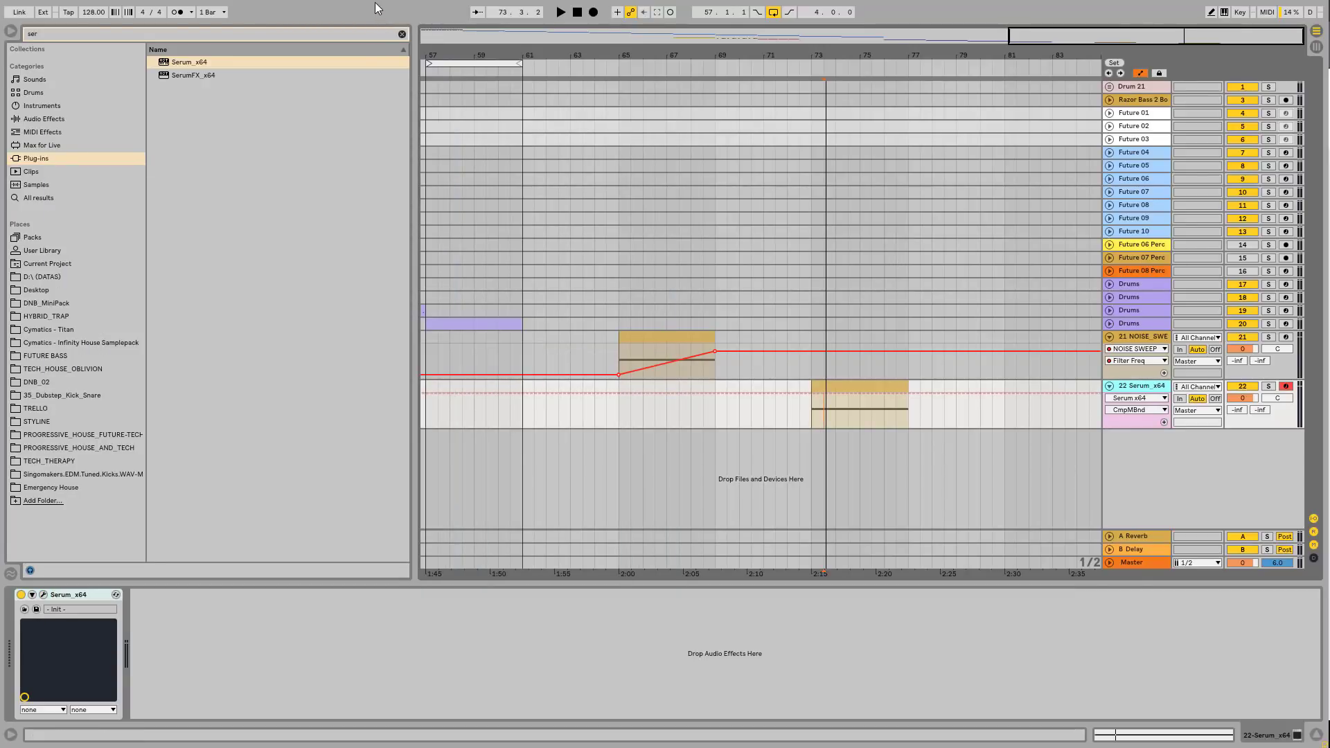
- Leave full screen to examine the MP3 encoding option in the Export Audio/Video settings, and return to full screen without exporting
key(F11)
click(90, 23)
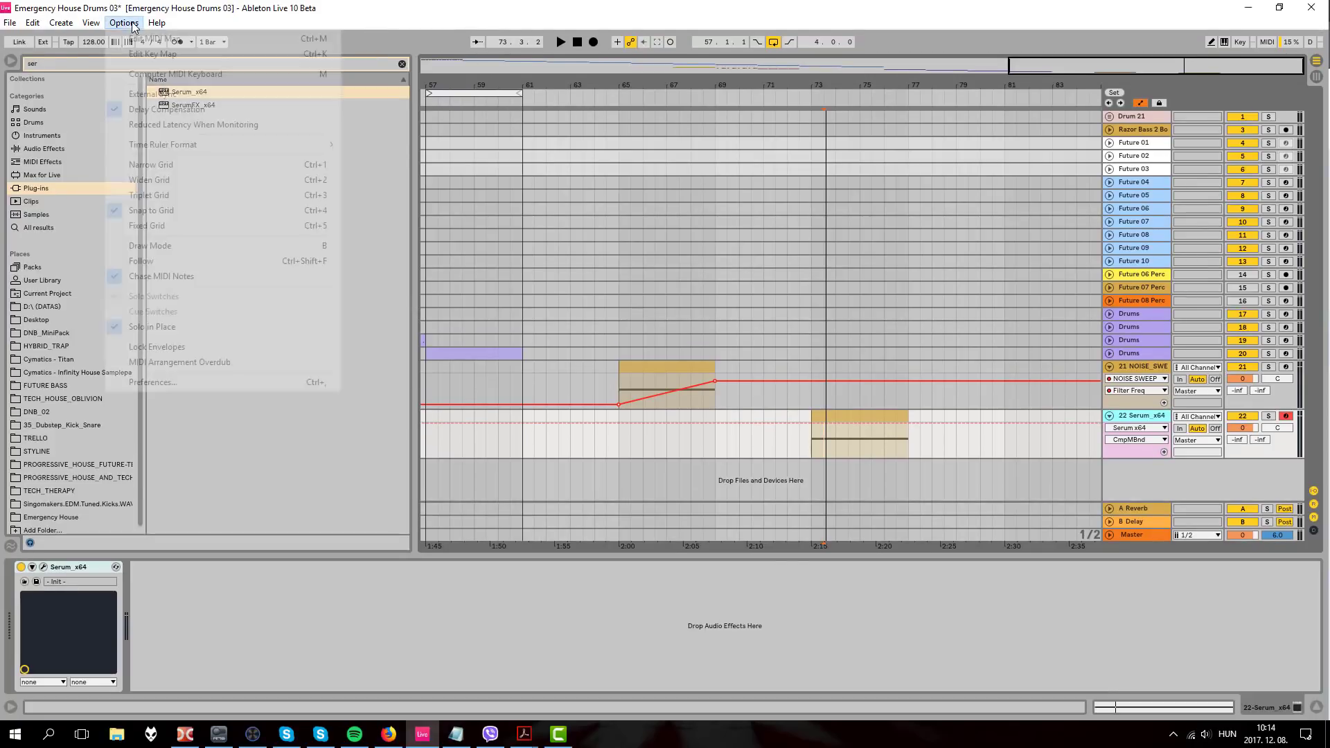
click(68, 25)
click(115, 26)
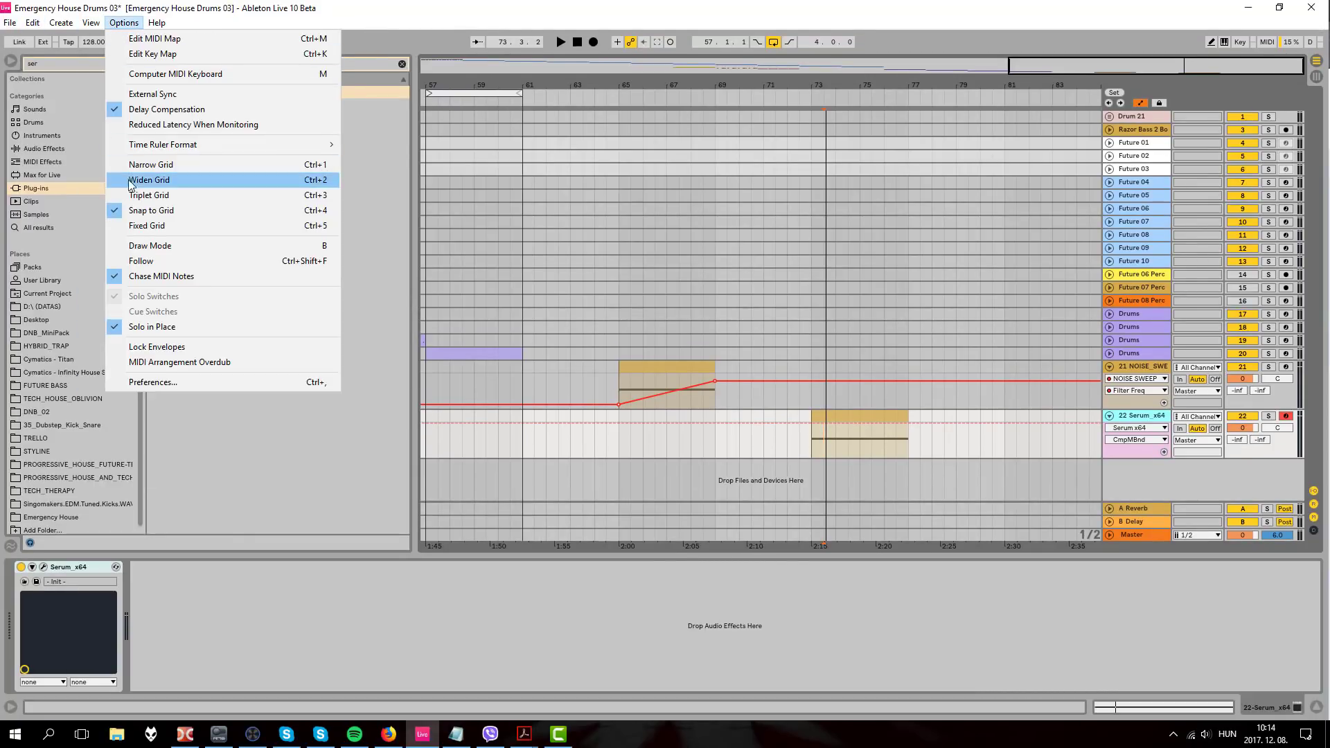
click(58, 26)
click(33, 23)
click(10, 23)
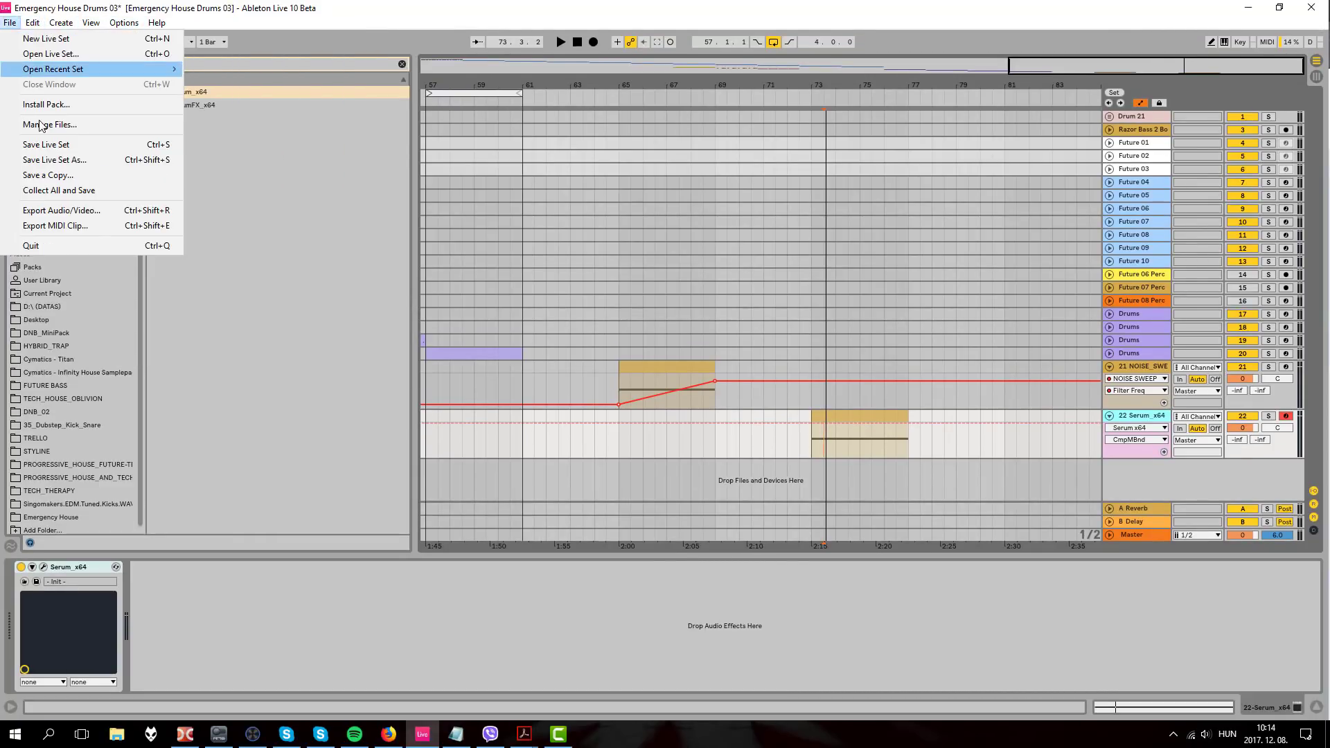
click(62, 210)
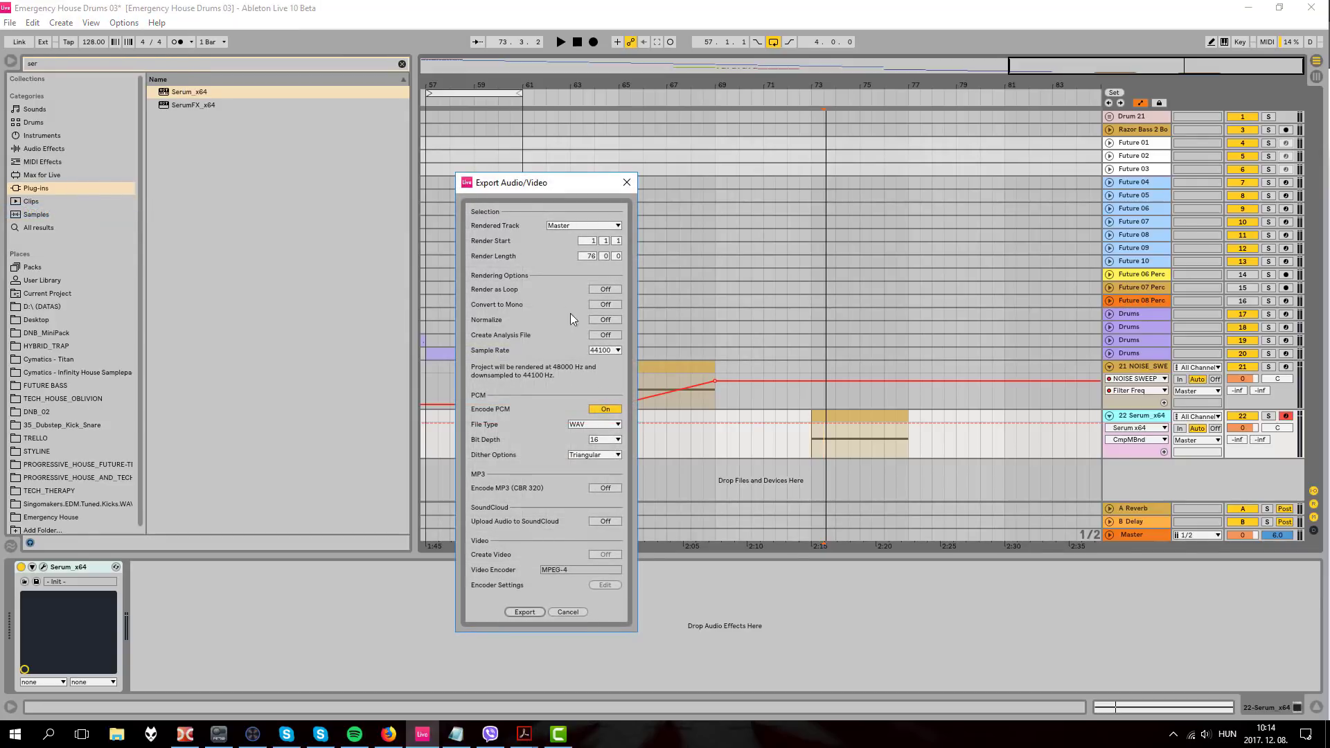
click(604, 489)
click(622, 188)
key(F11)
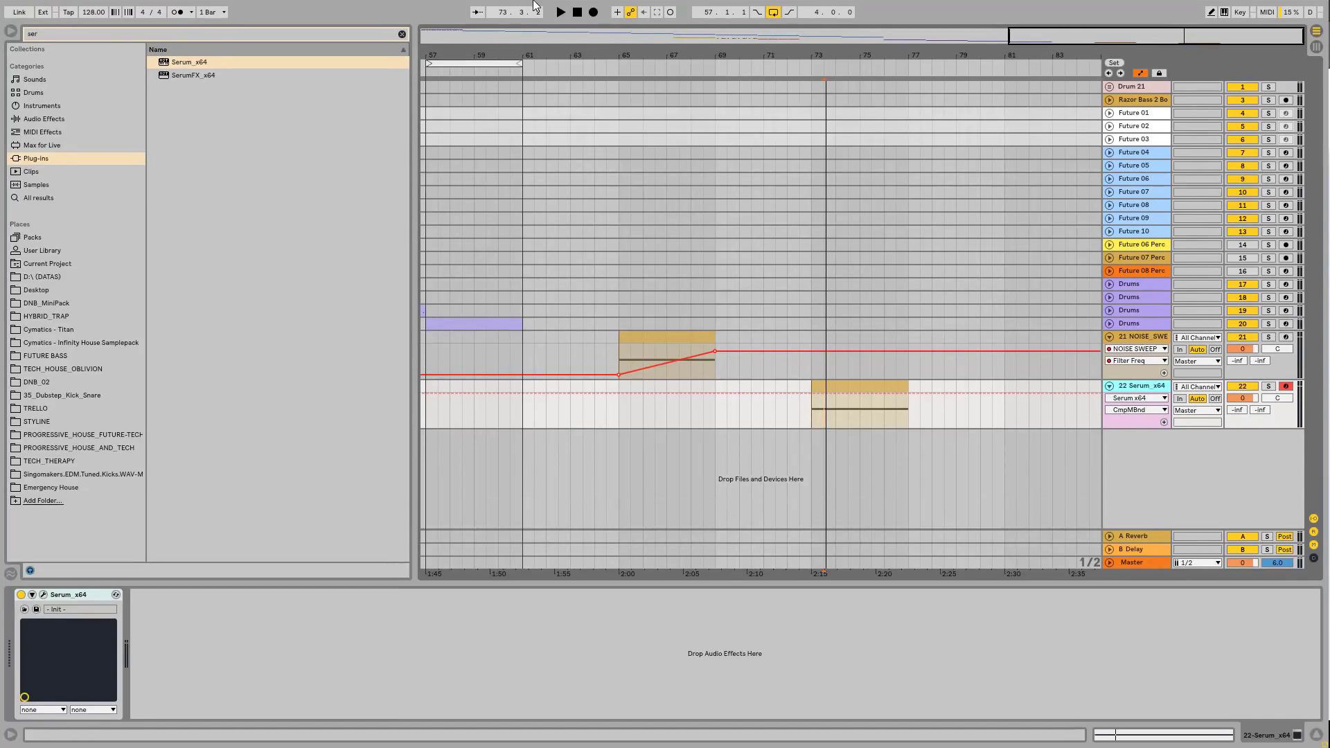
- Move the Serum clip to bar 65 beneath the noise sweep clip, and show both clips together in an enlarged note editor
click(891, 386)
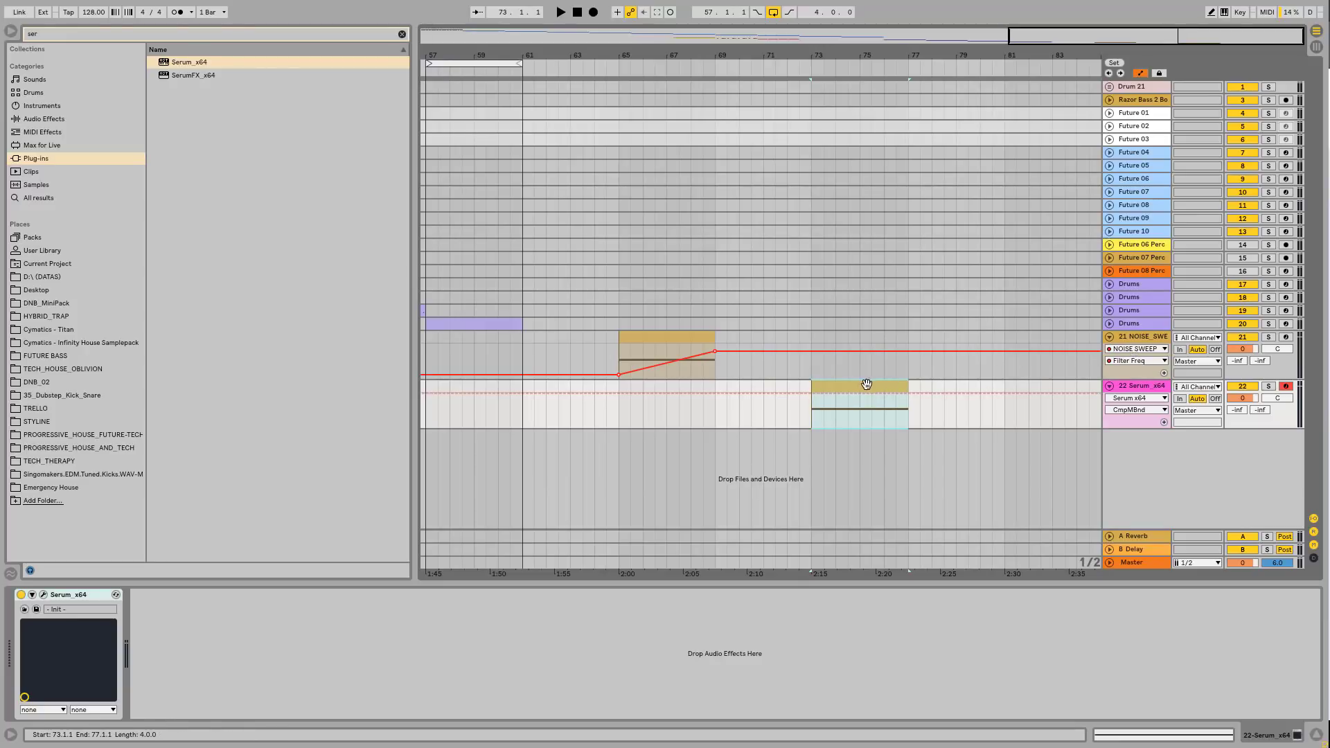
drag(865, 386, 655, 390)
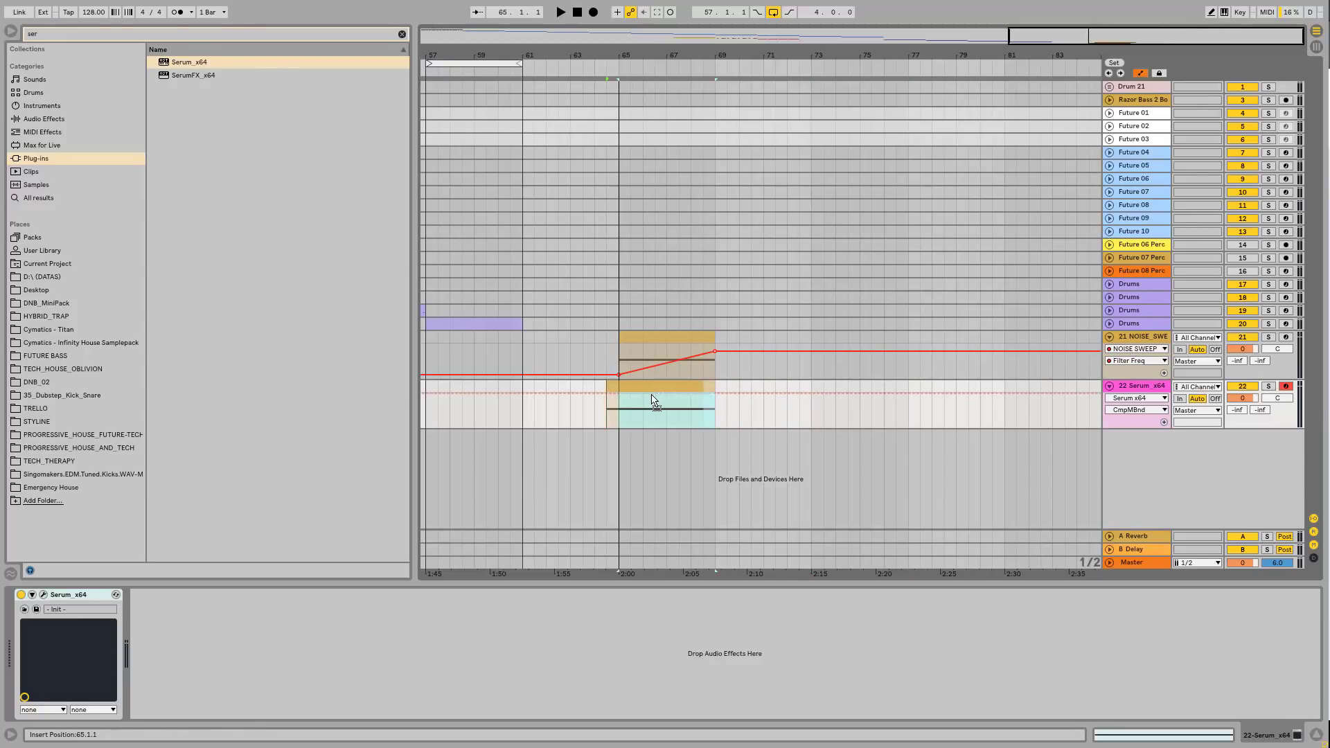
click(665, 338)
double_click(665, 338)
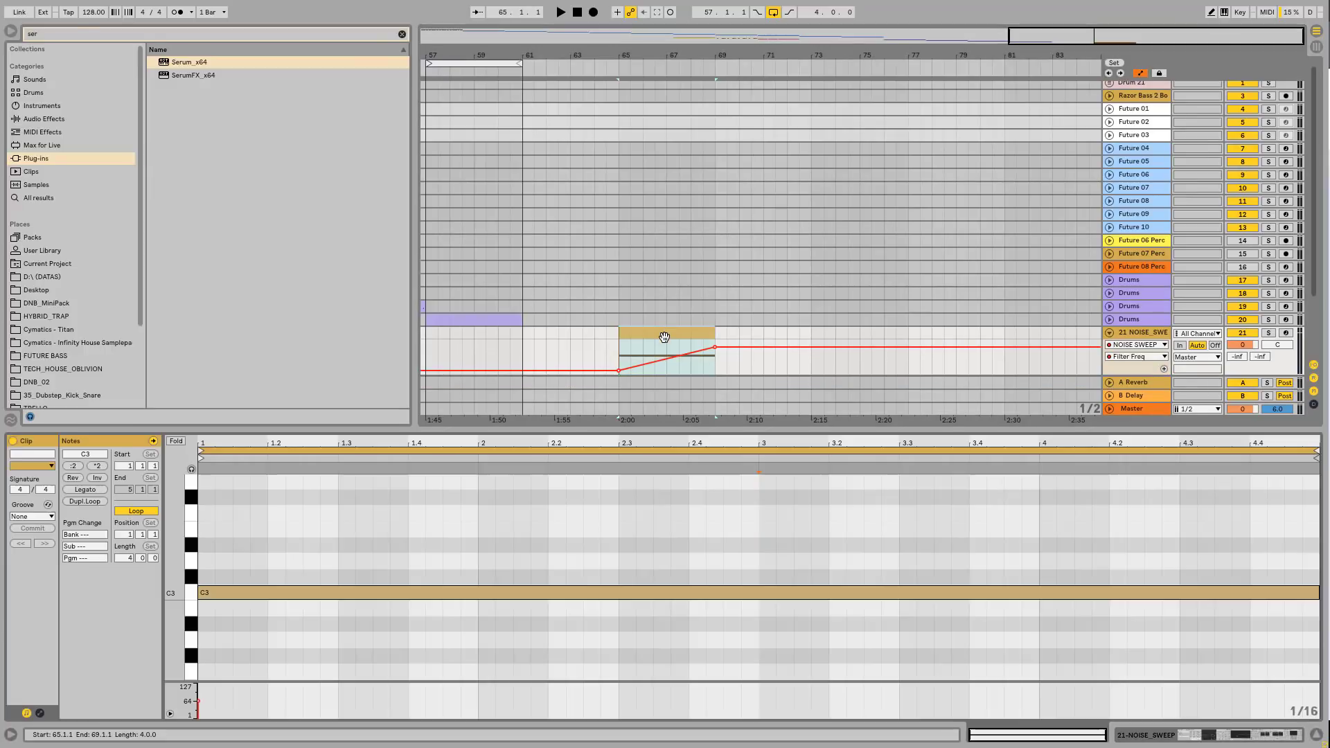
drag(683, 427, 683, 361)
scroll(755, 178, down, 3)
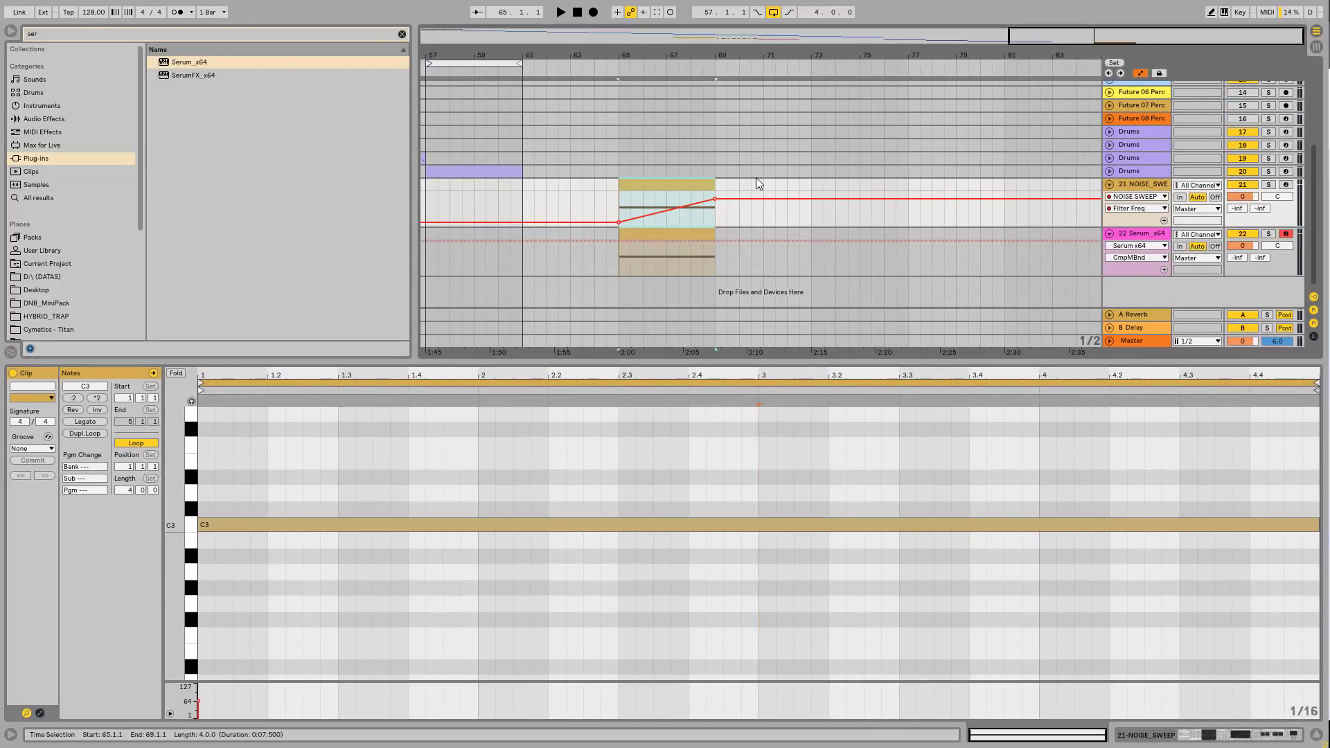
shift+click(691, 238)
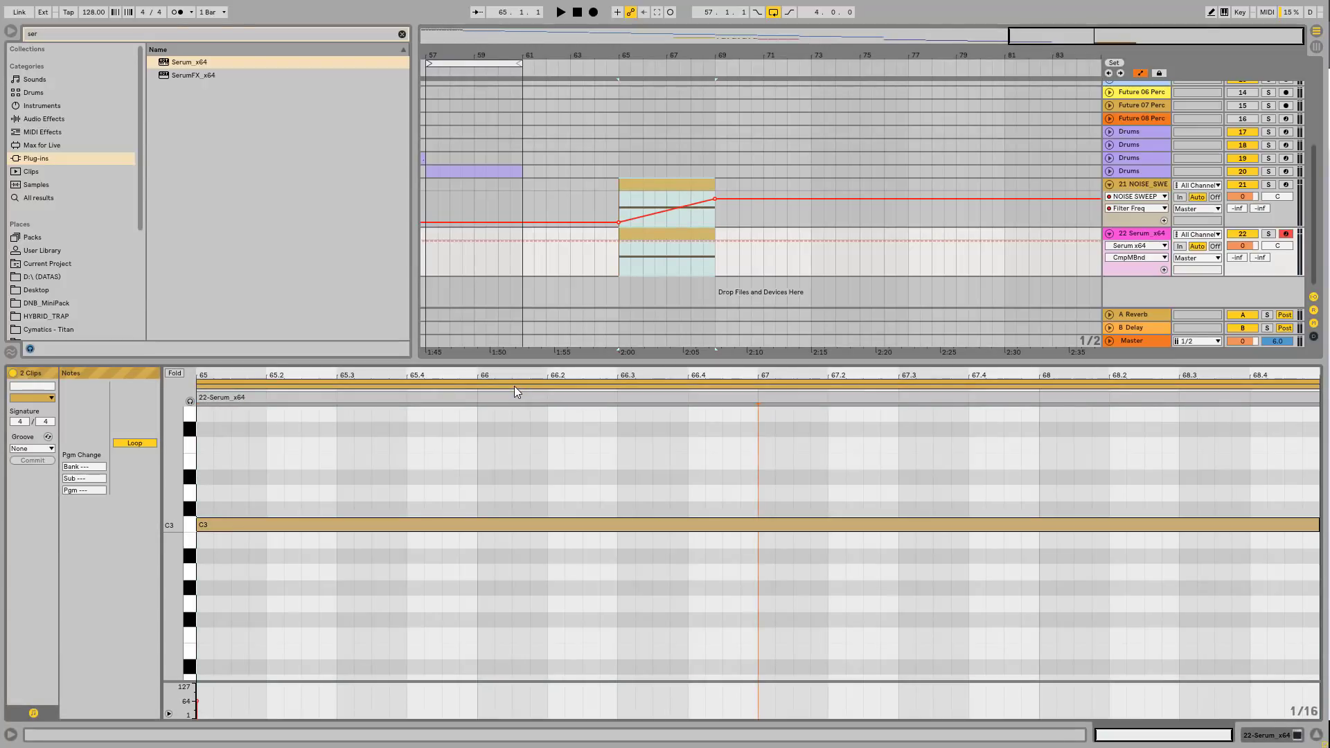
click(655, 209)
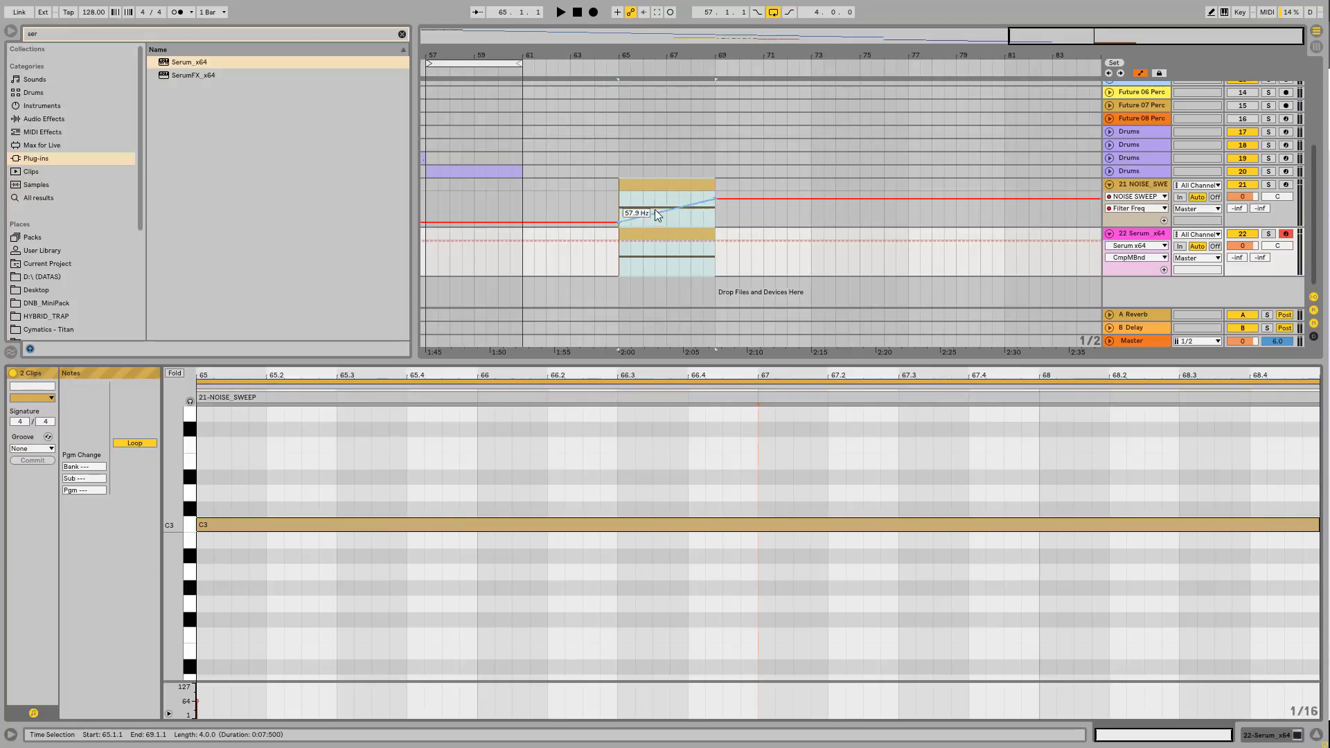
- Duplicate the Serum track twice, together with its clip
click(1127, 233)
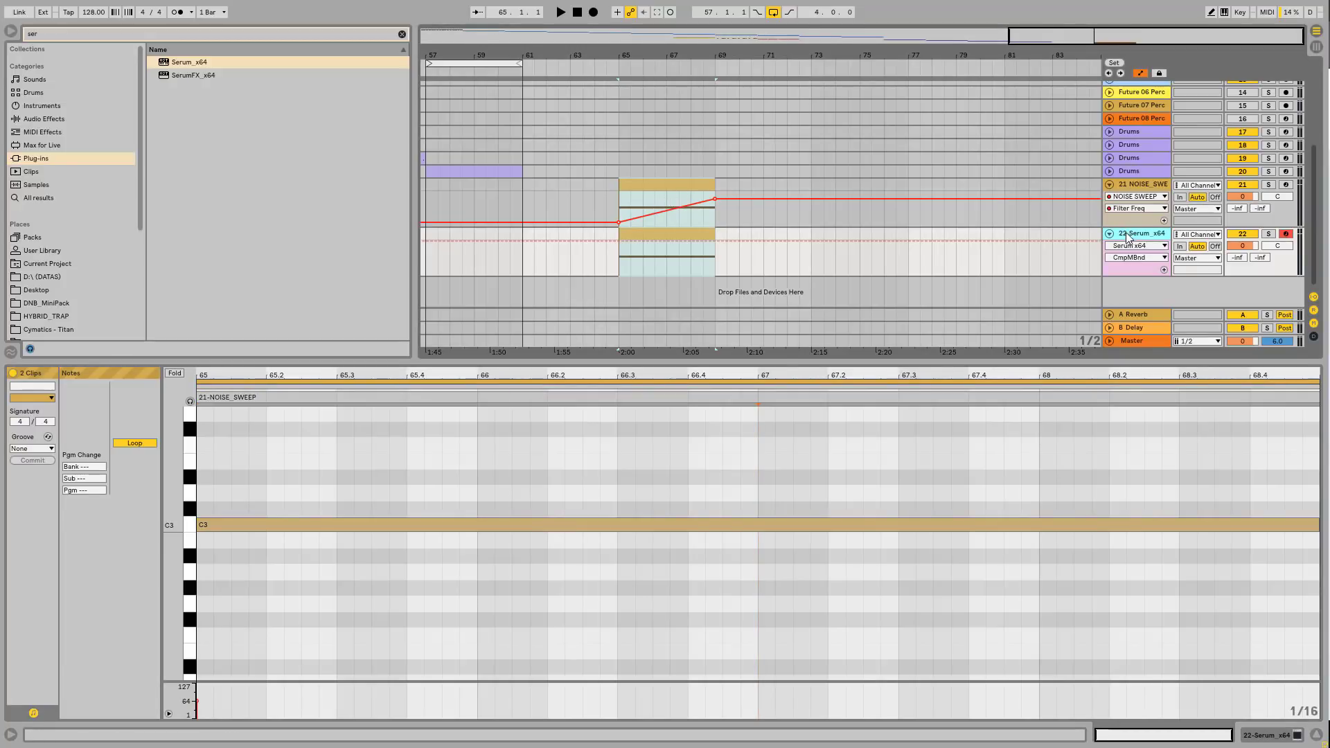
key(ctrl+d)
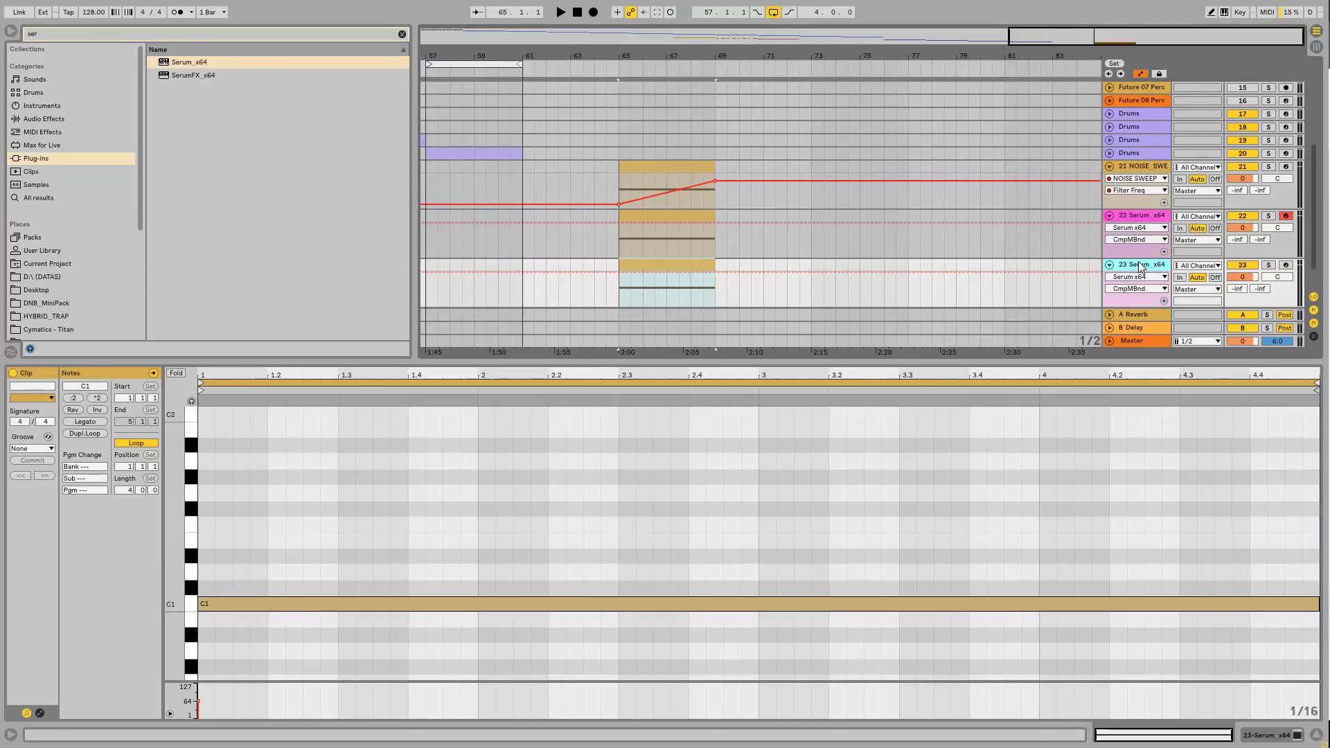
key(ctrl+d)
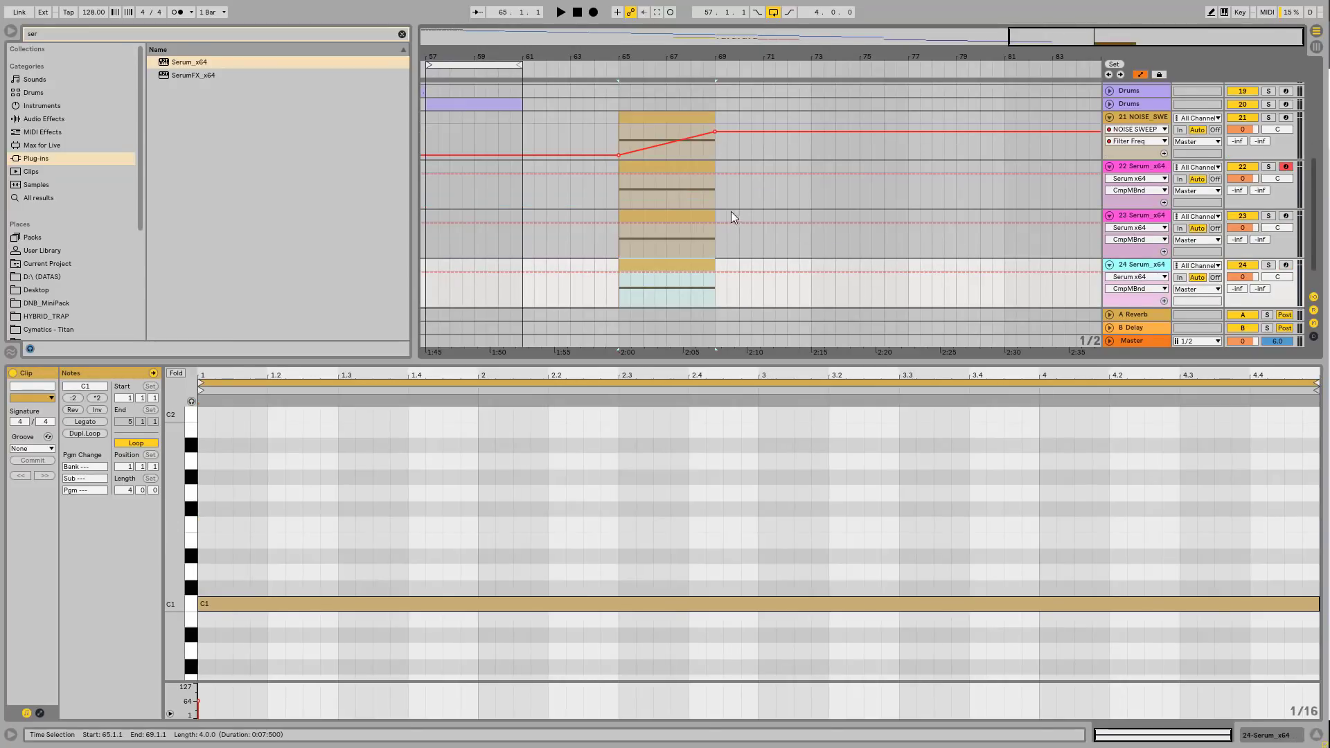
- Select the noise sweep clip and all three Serum clips, and switch between them in the multi-clip note editor to compare their notes
shift+click(663, 120)
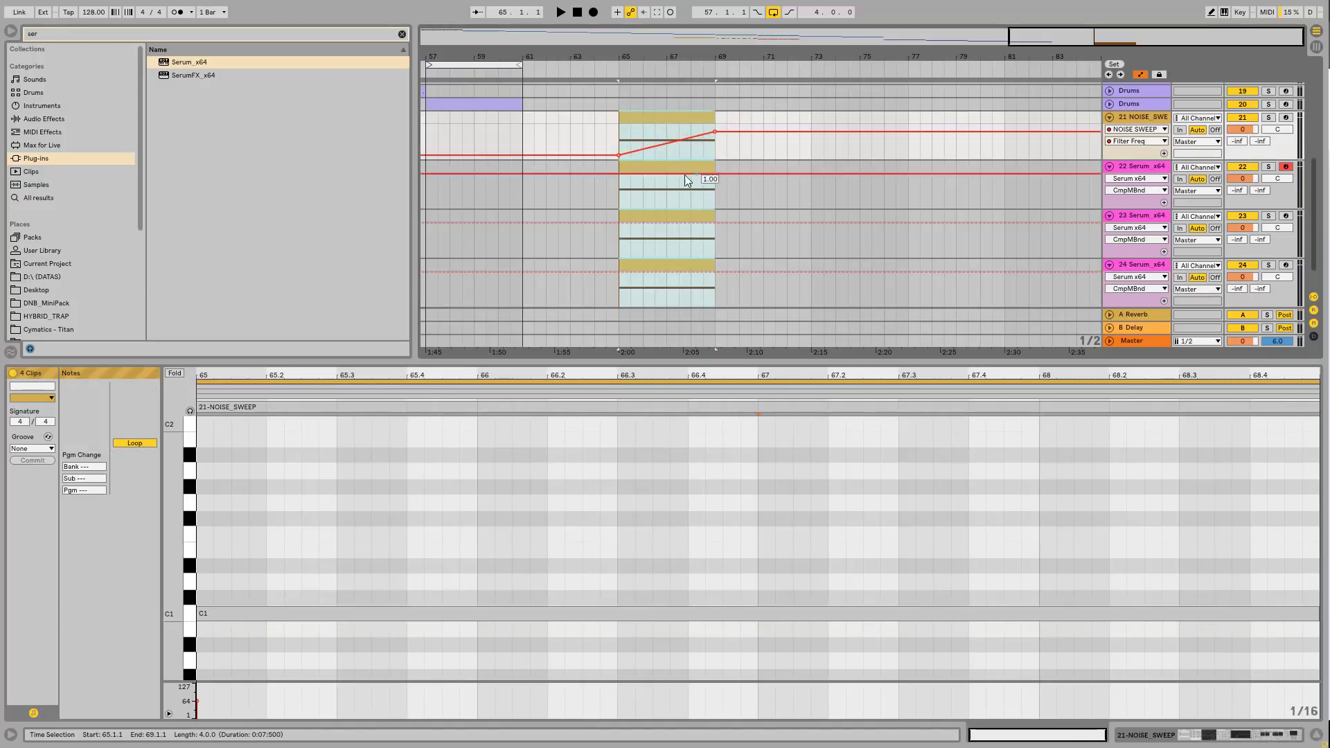
click(455, 392)
click(458, 384)
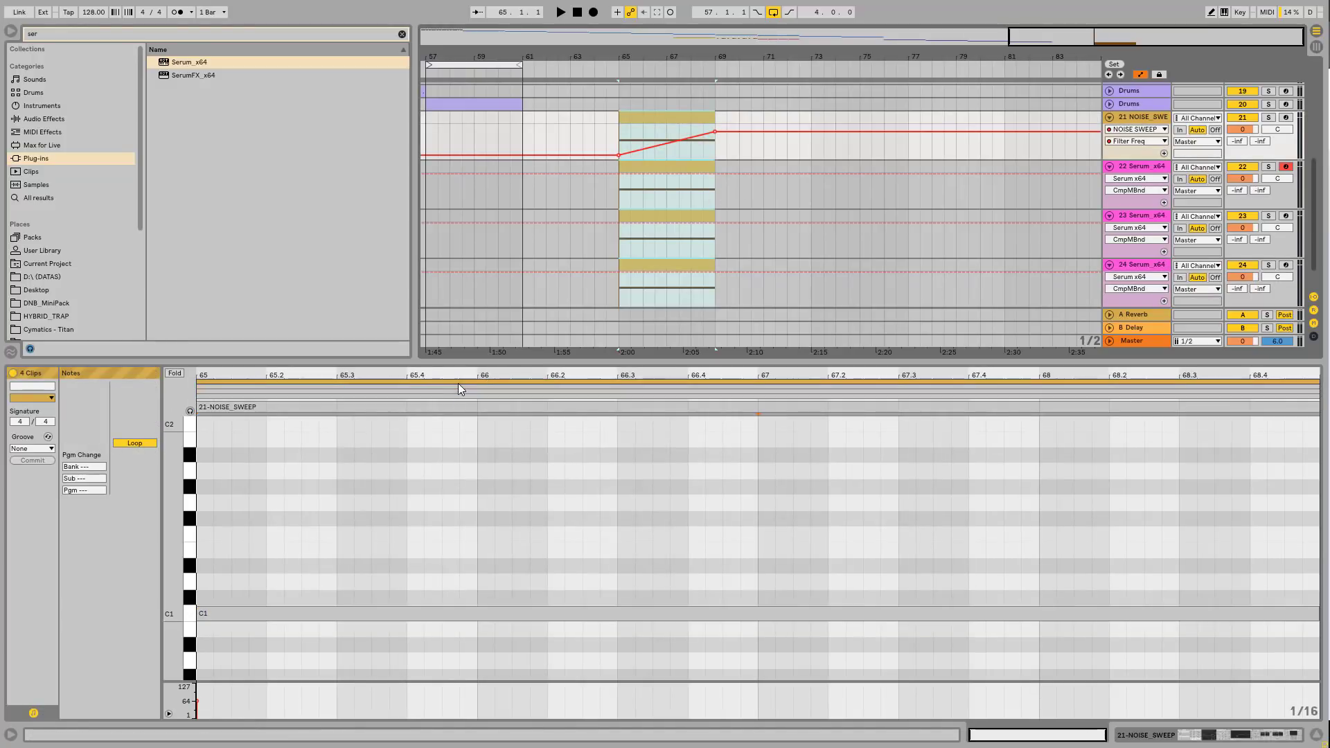
click(459, 392)
click(463, 380)
click(564, 389)
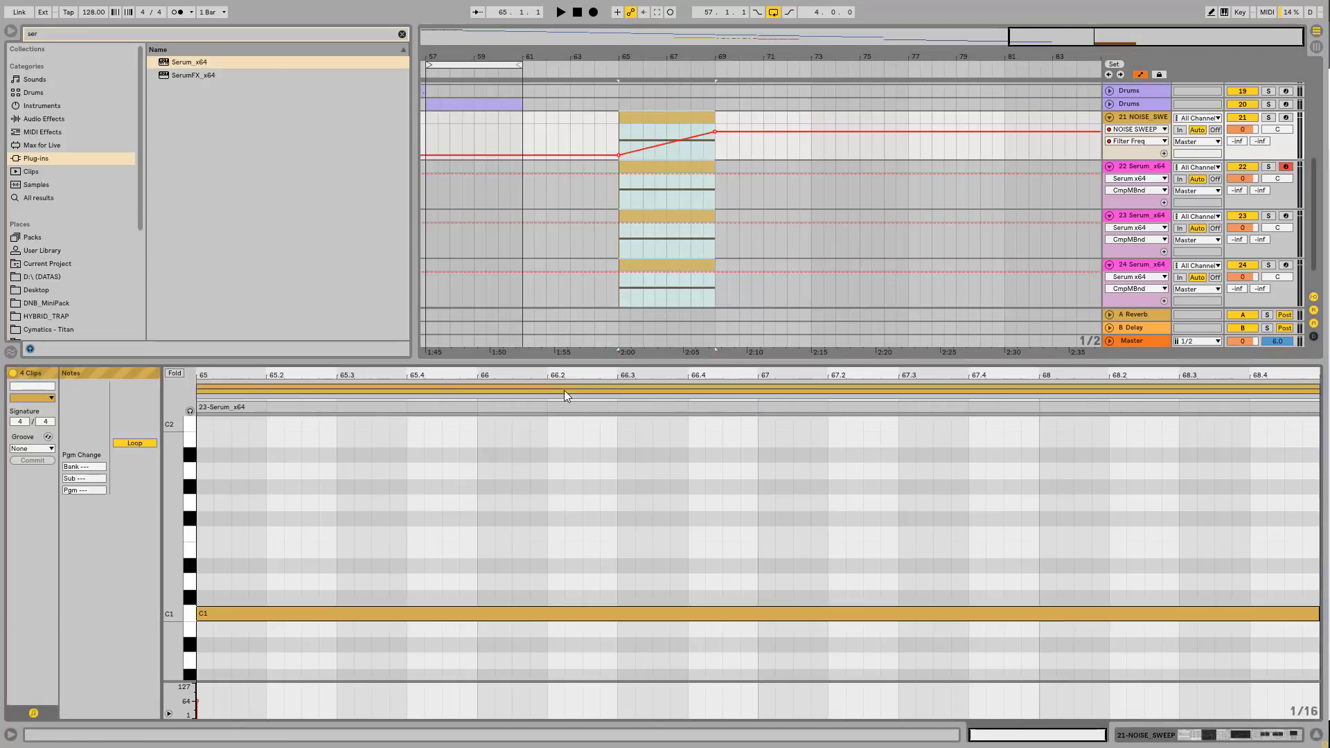
click(562, 397)
click(564, 391)
click(565, 382)
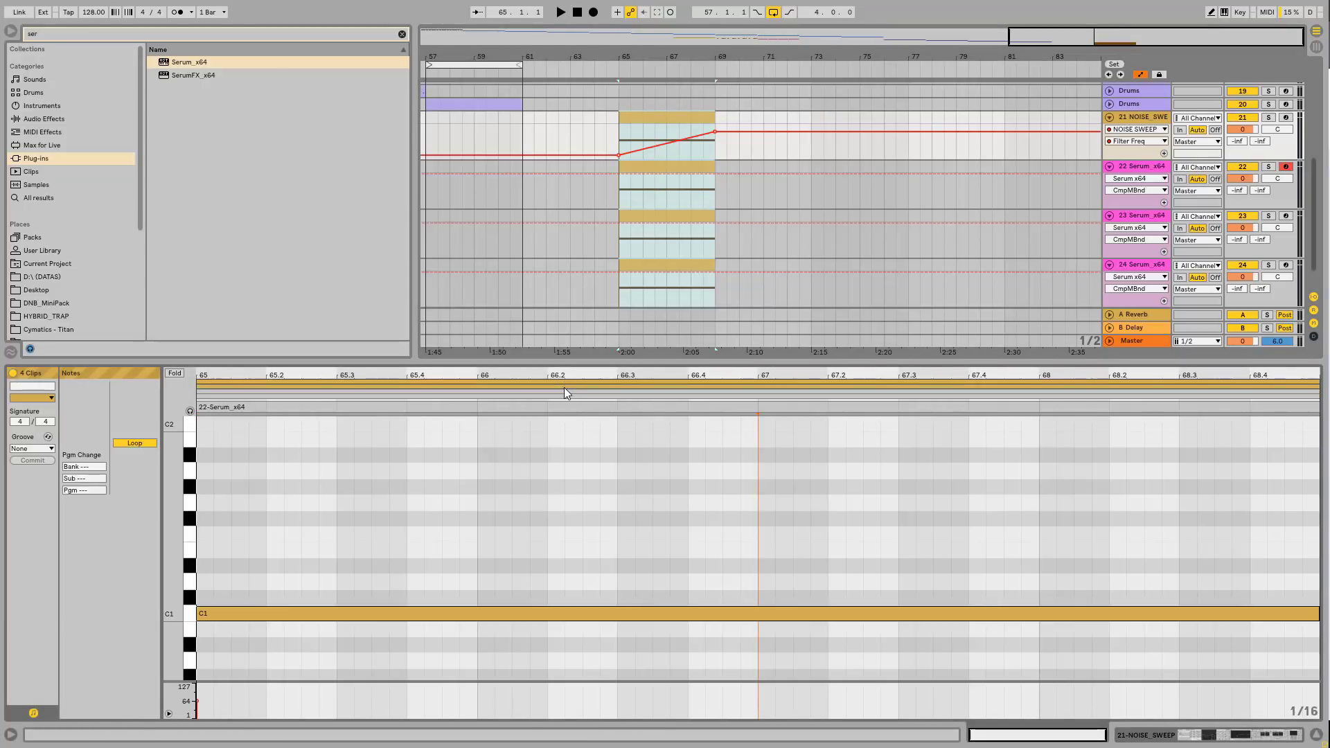
click(564, 388)
click(563, 395)
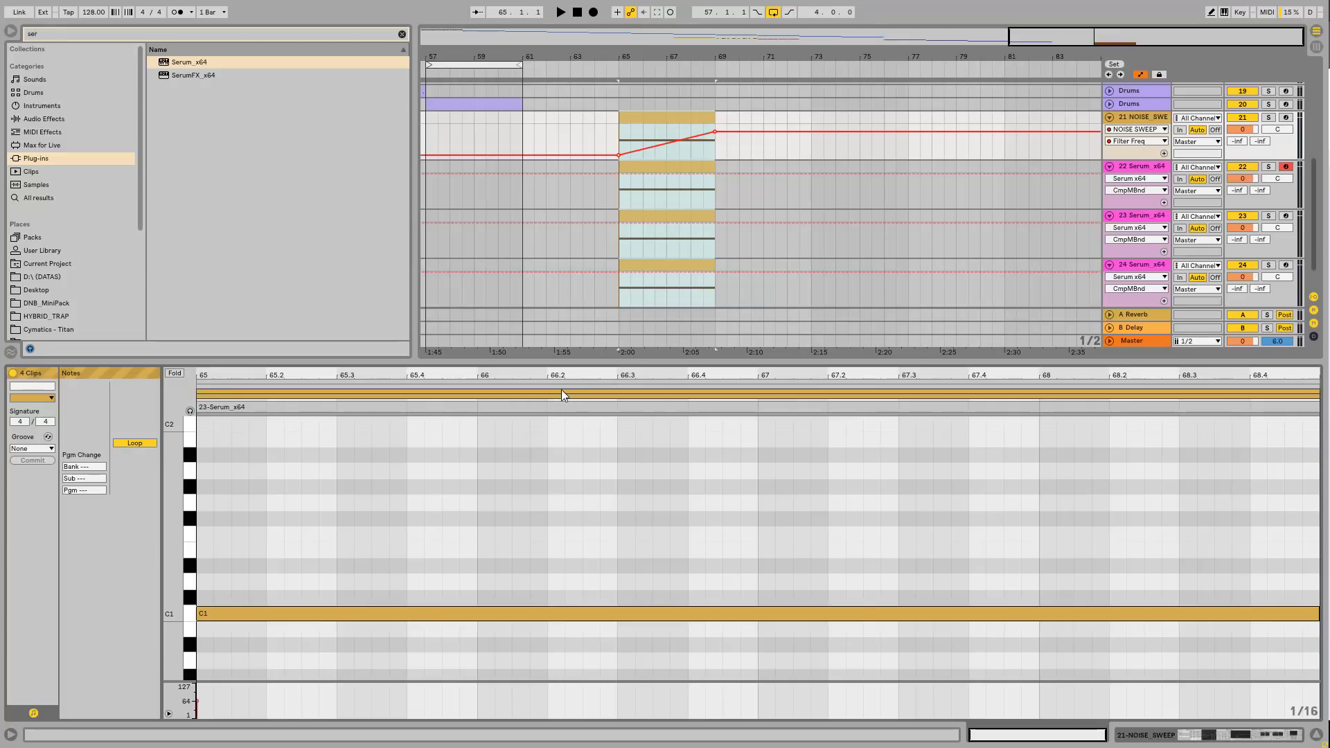
click(561, 388)
click(561, 381)
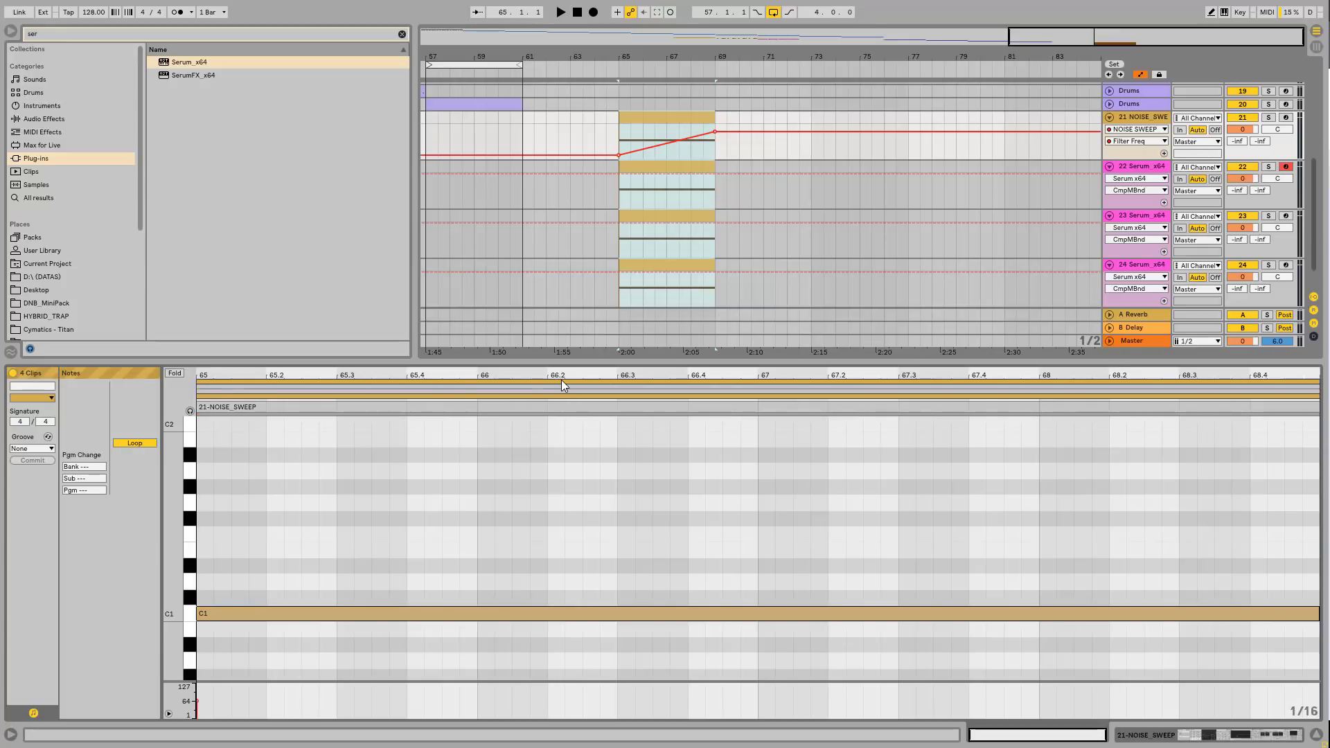
click(562, 396)
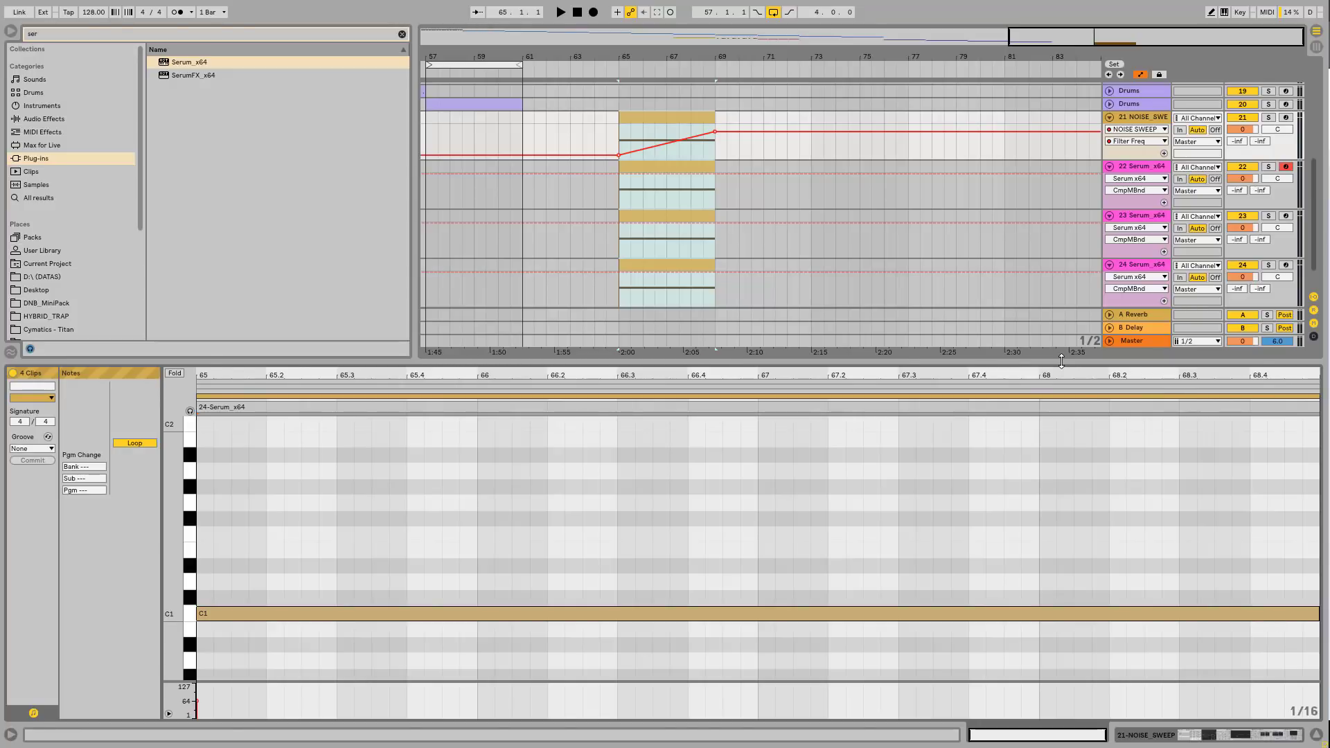
- Hide the note editor and delete the noise sweep track along with all three Serum tracks
key(ctrl+alt+l)
click(1109, 338)
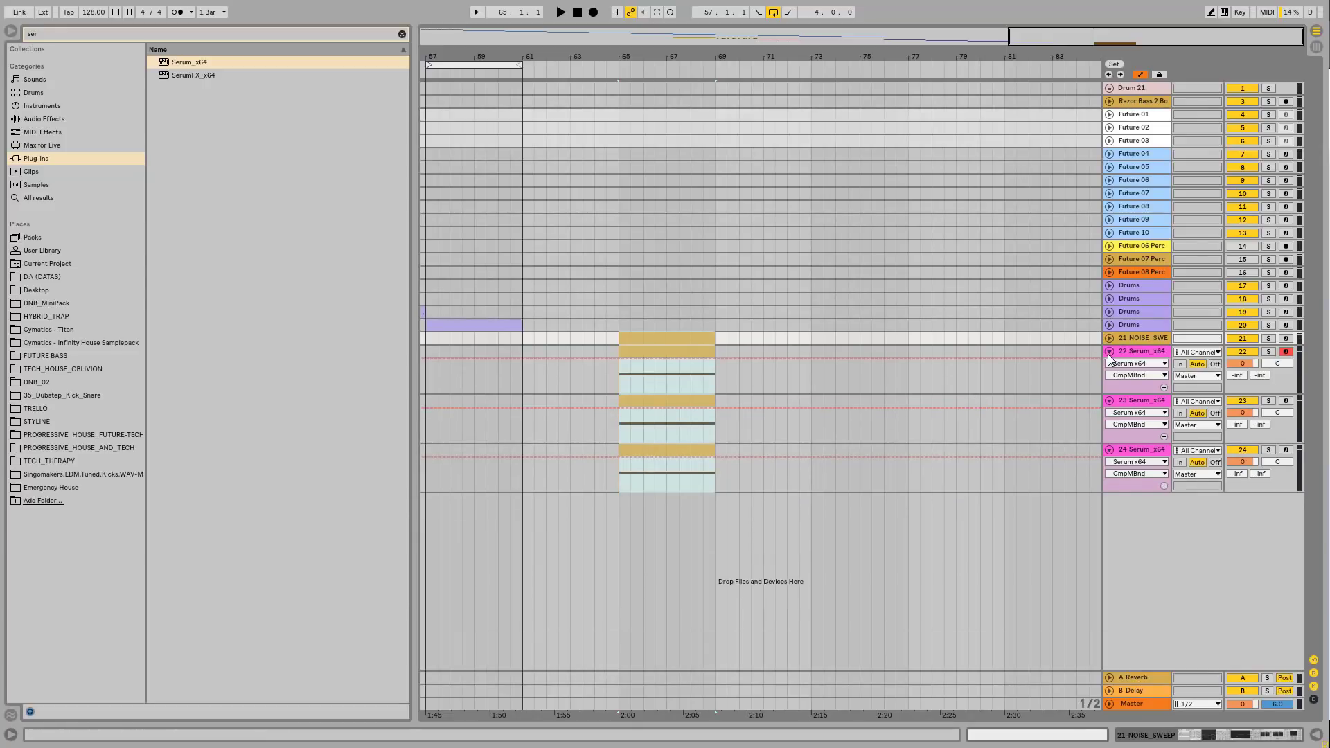
click(1109, 352)
click(1109, 364)
click(1132, 352)
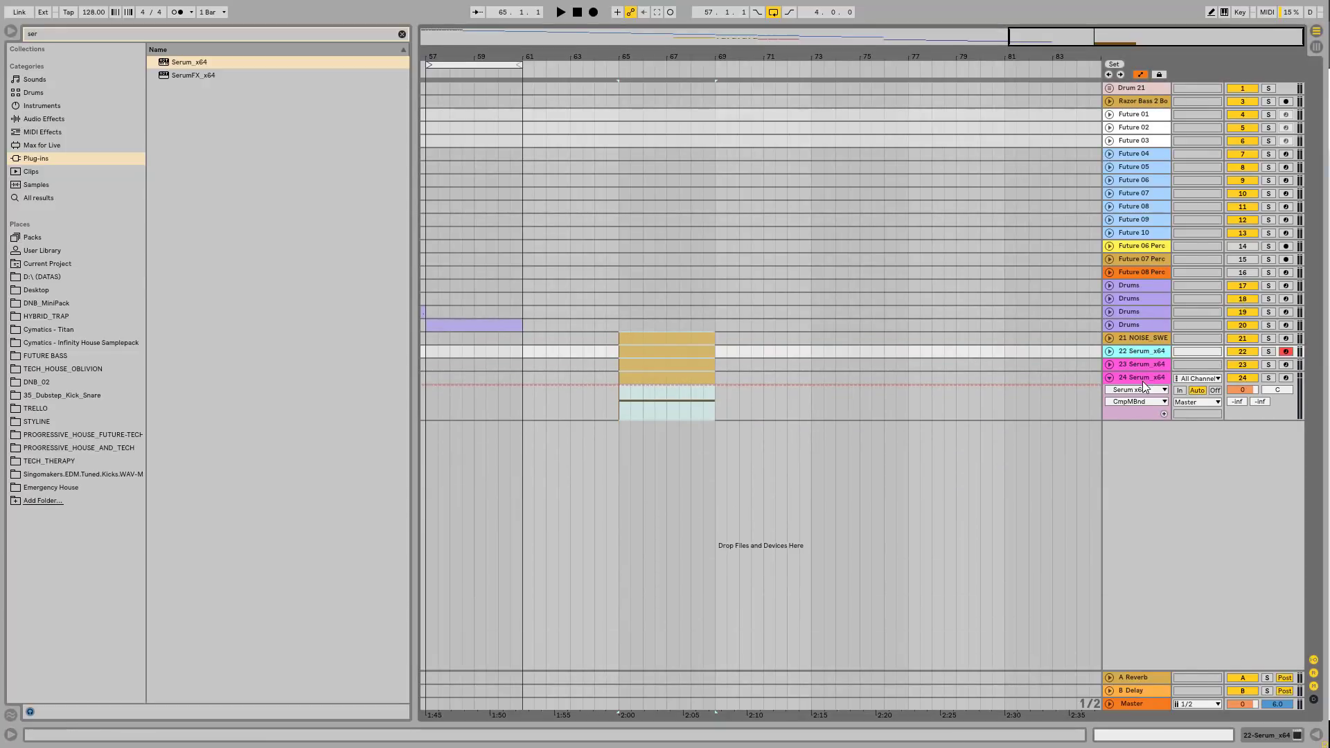
click(1140, 340)
shift+click(1140, 380)
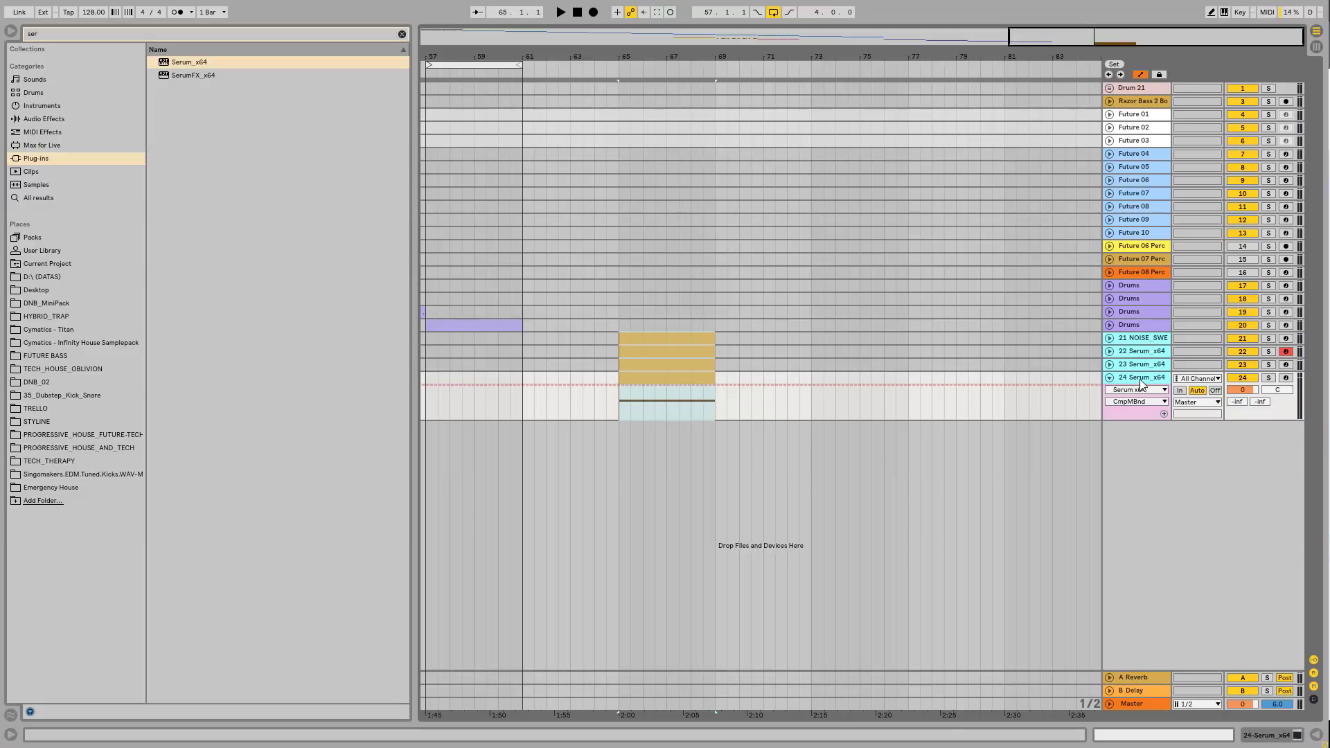
key(Delete)
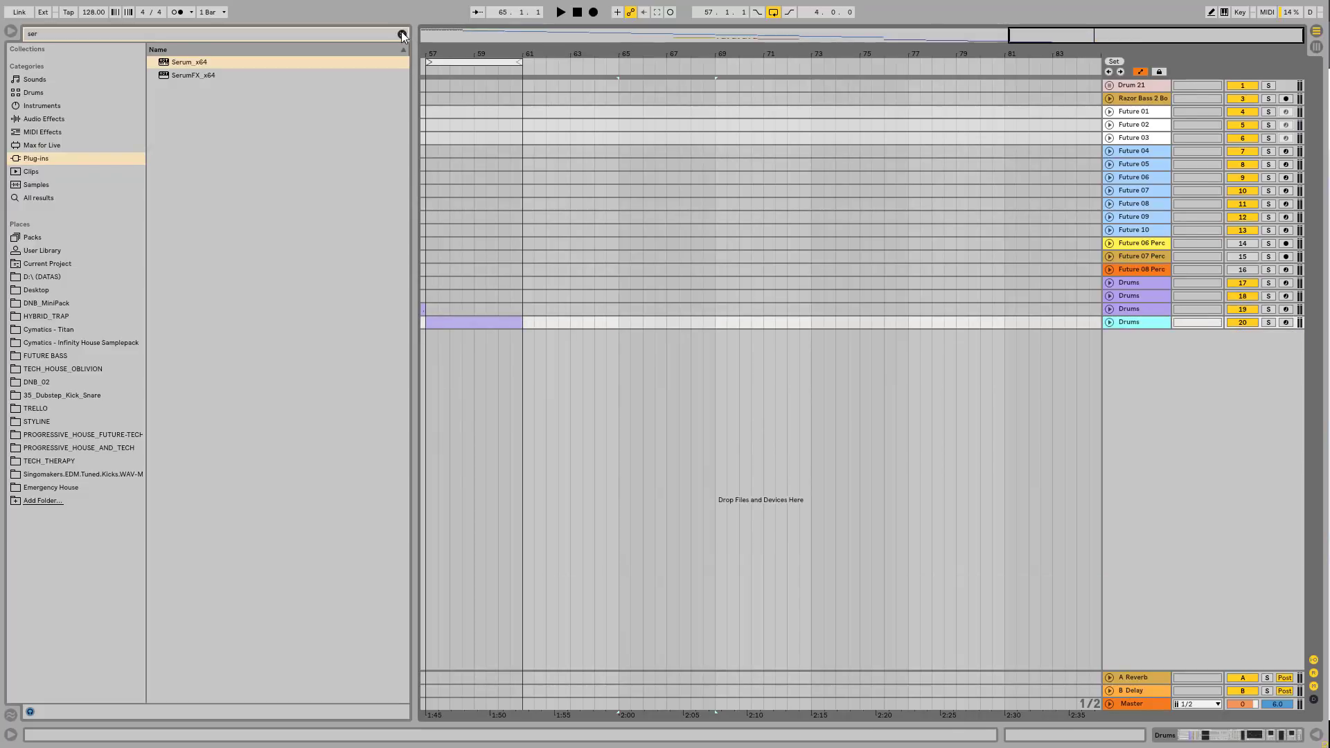
- Clear the browser search and place TT_Drum_Loop_128_021.wav from the TECH_THERAPY folder on a new audio track at bar 69
click(402, 33)
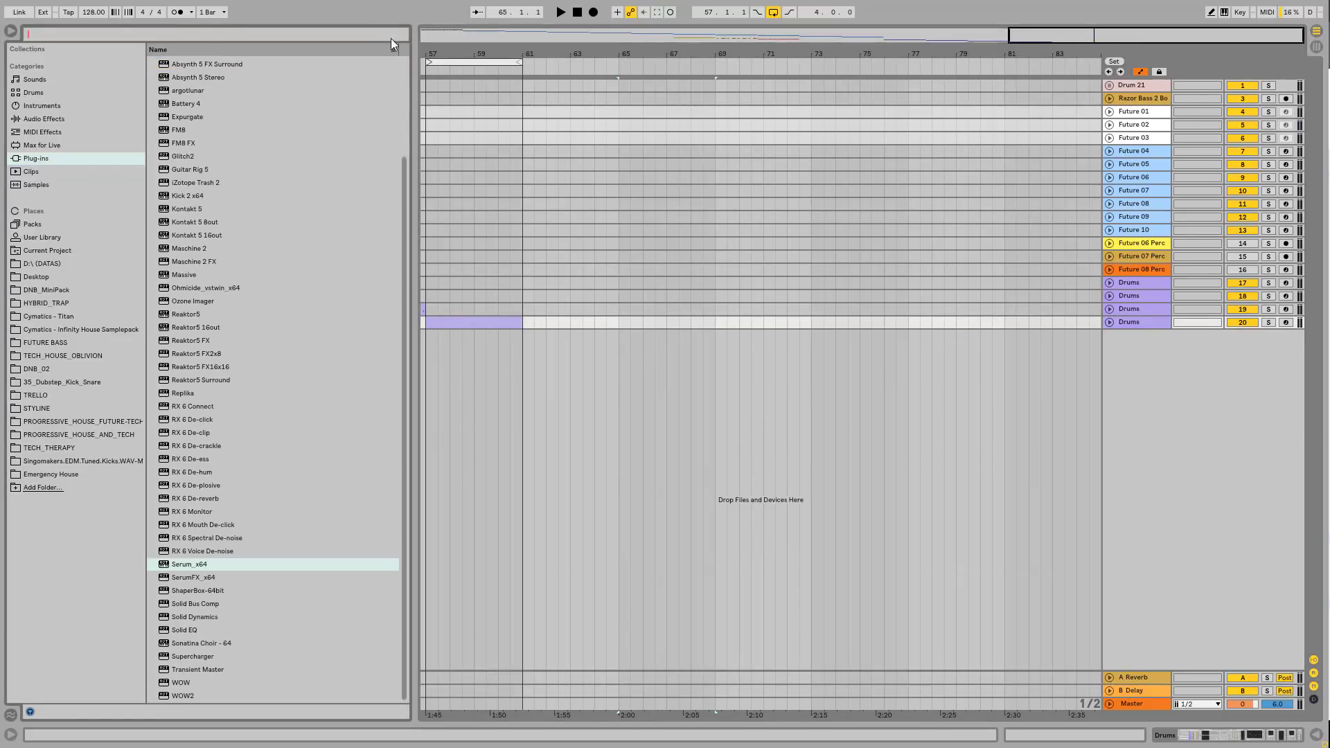
click(91, 448)
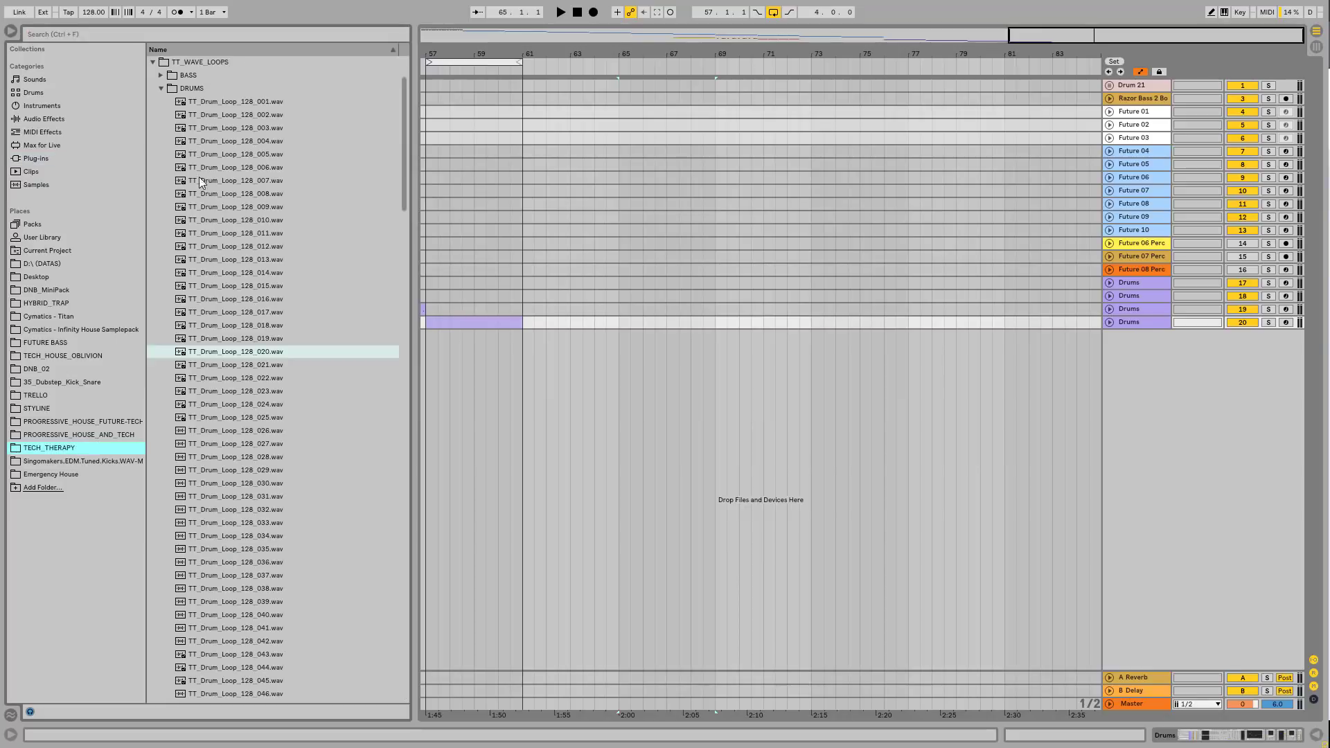
click(249, 354)
click(225, 362)
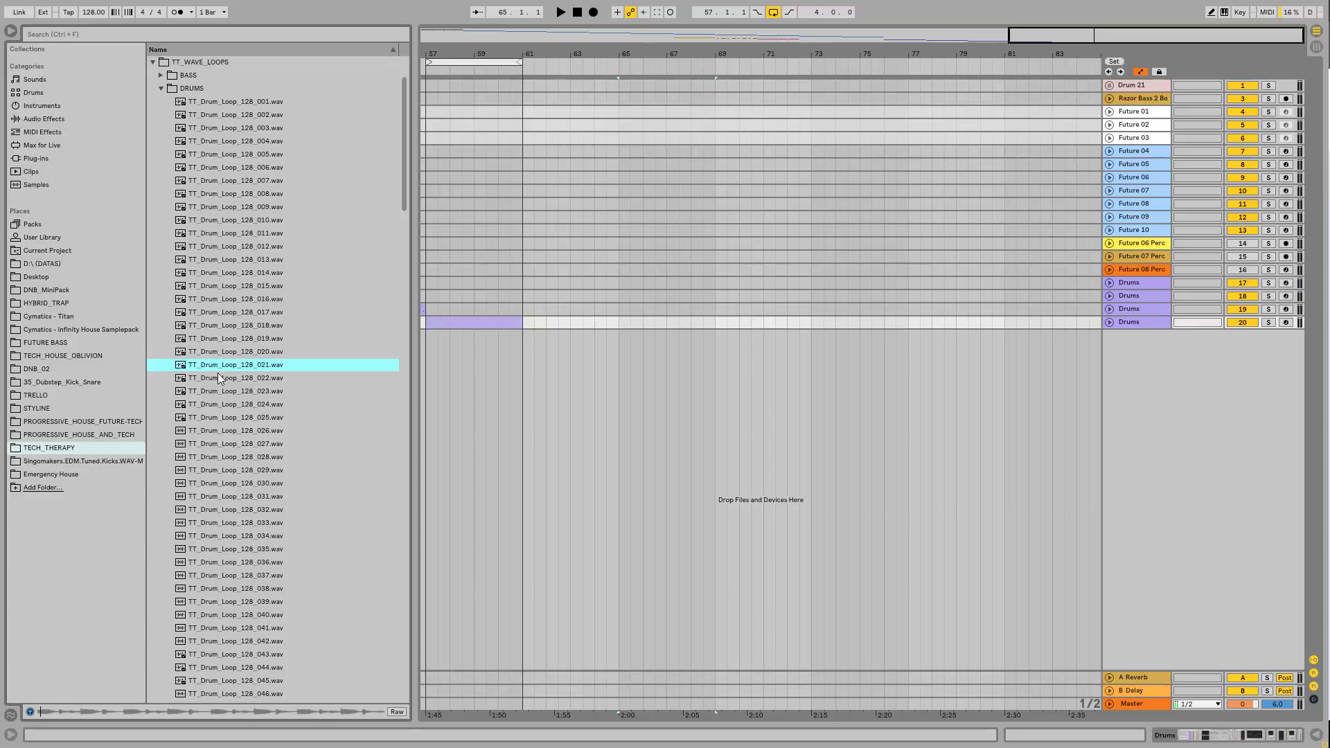
drag(218, 374, 717, 338)
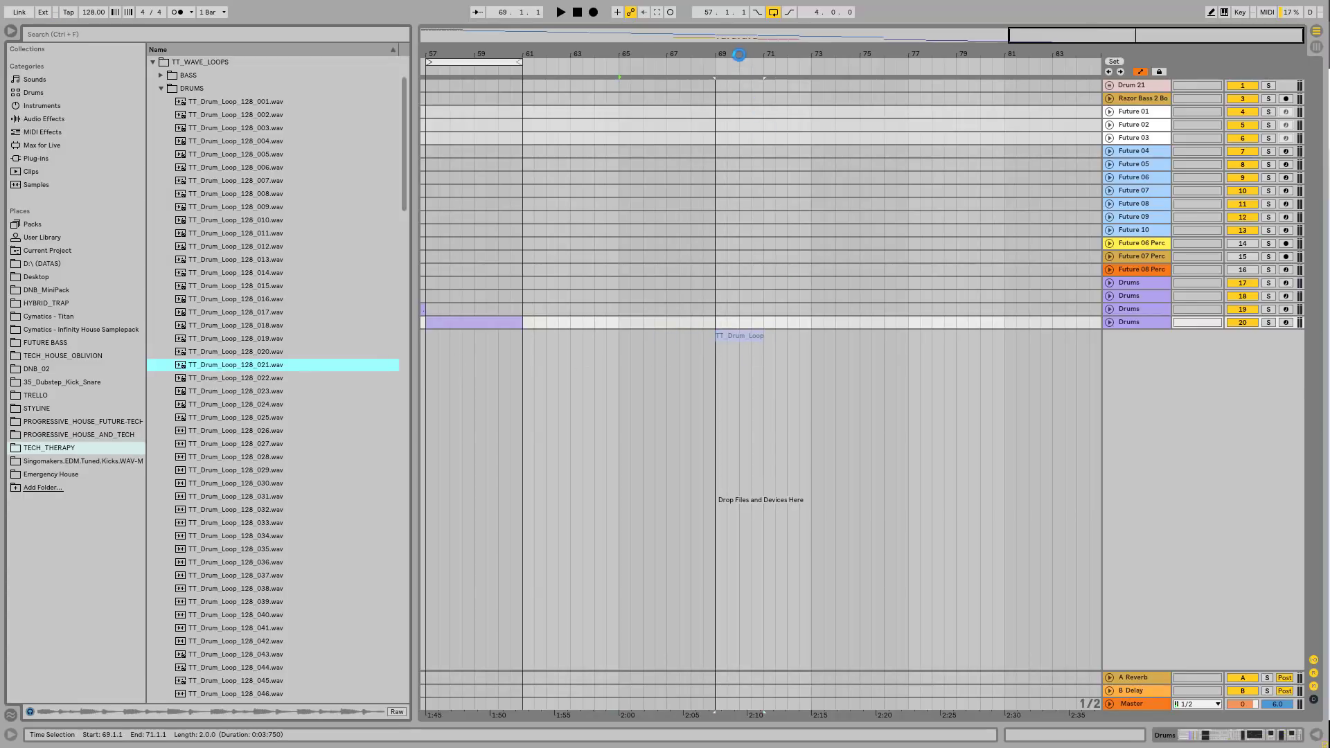
drag(739, 53, 747, 201)
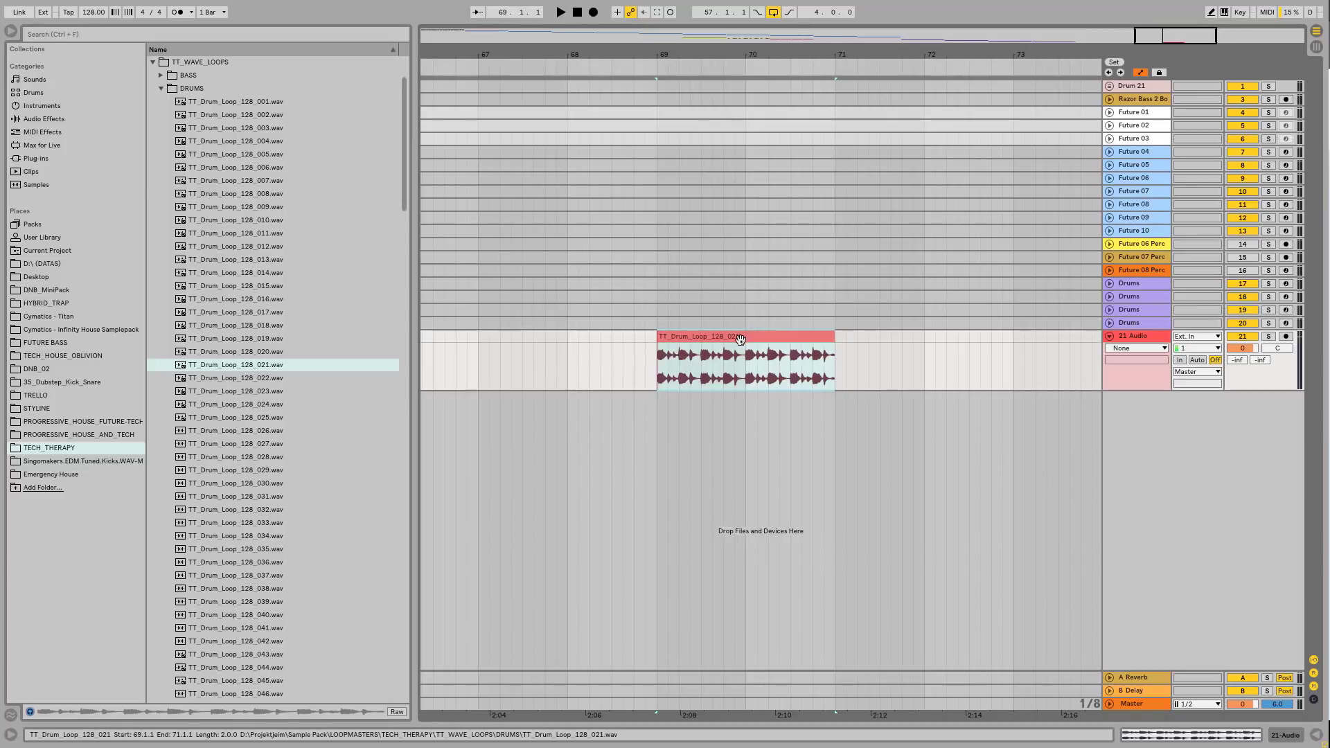
- Convert the drums of TT_Drum_Loop_128_021.wav to a new MIDI track straight from the browser, and unfold that track
right_click(742, 340)
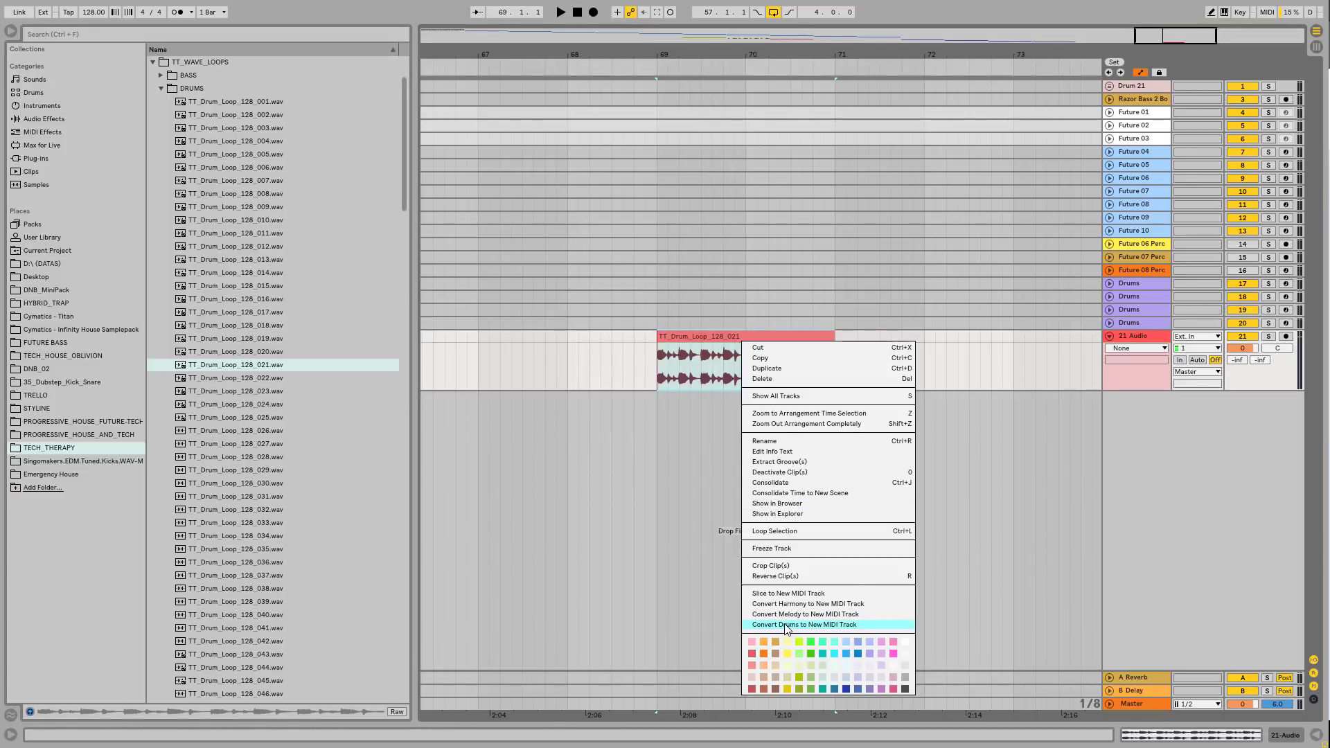
right_click(256, 368)
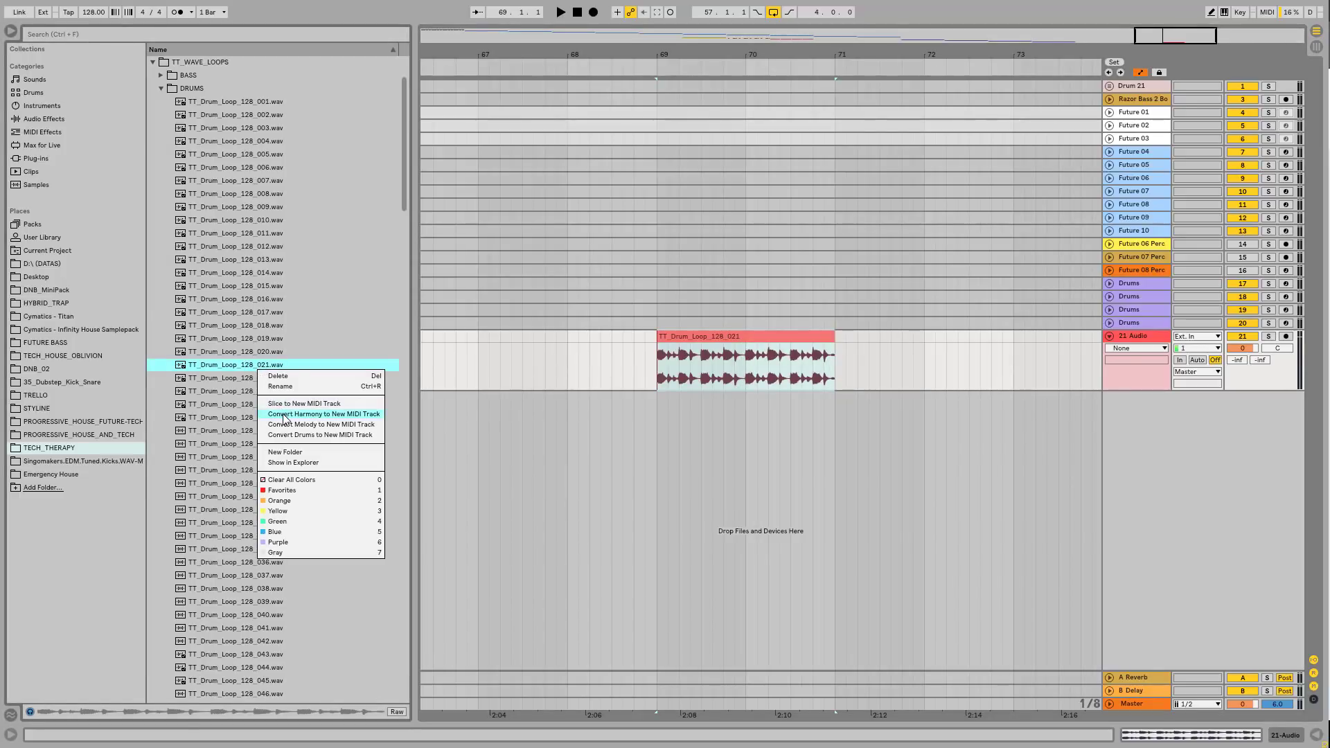
click(314, 435)
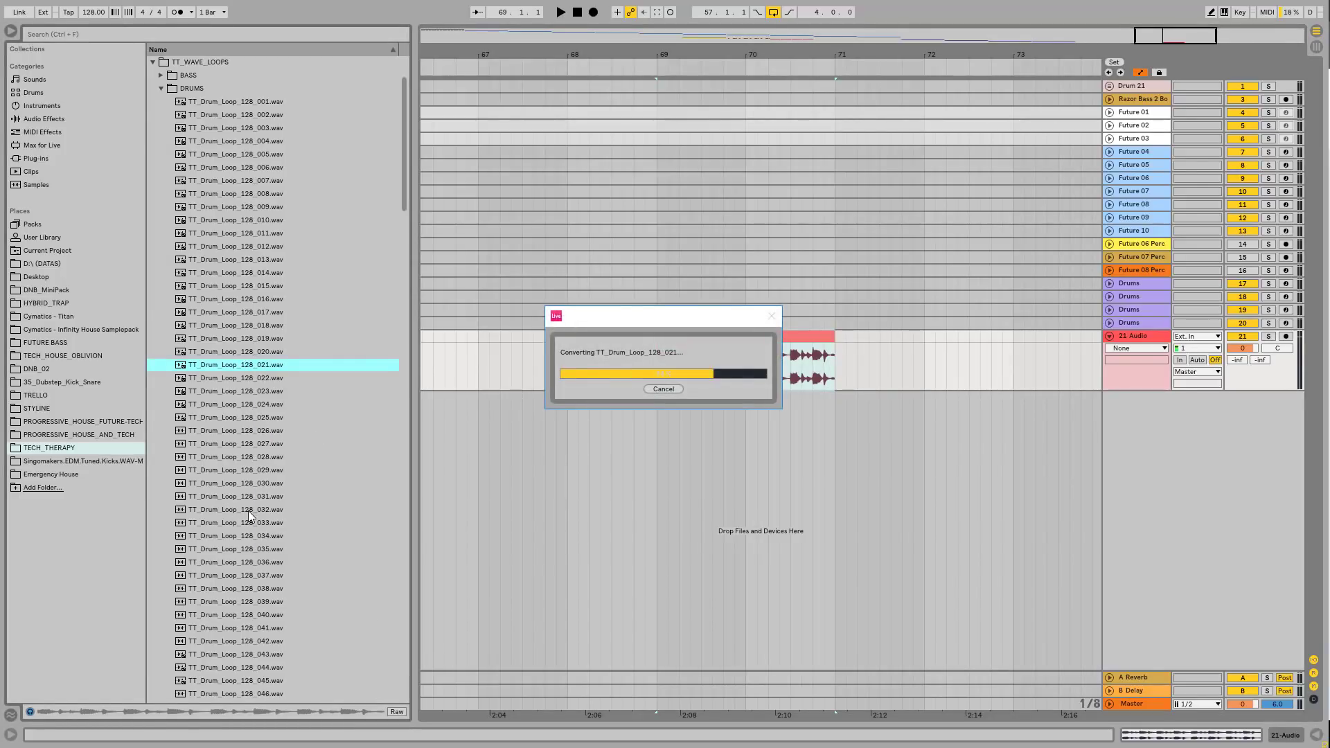
click(804, 356)
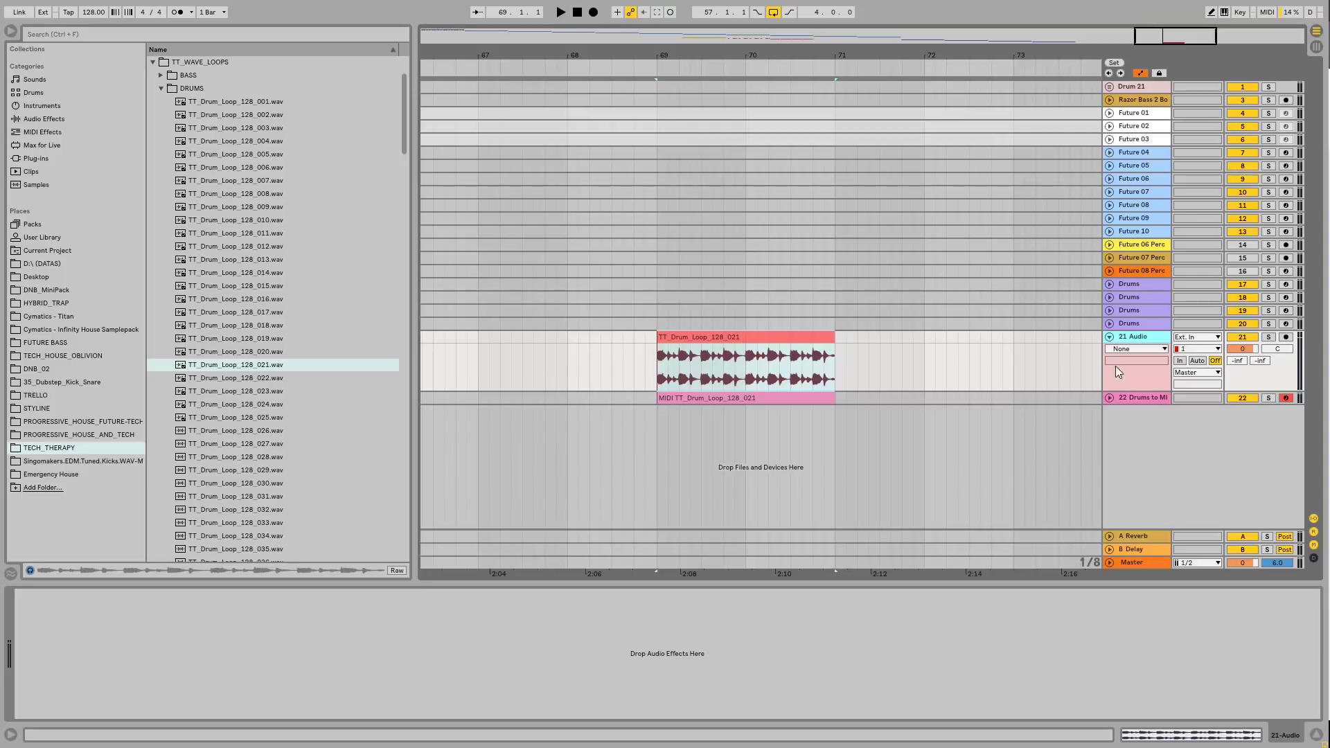
click(1110, 398)
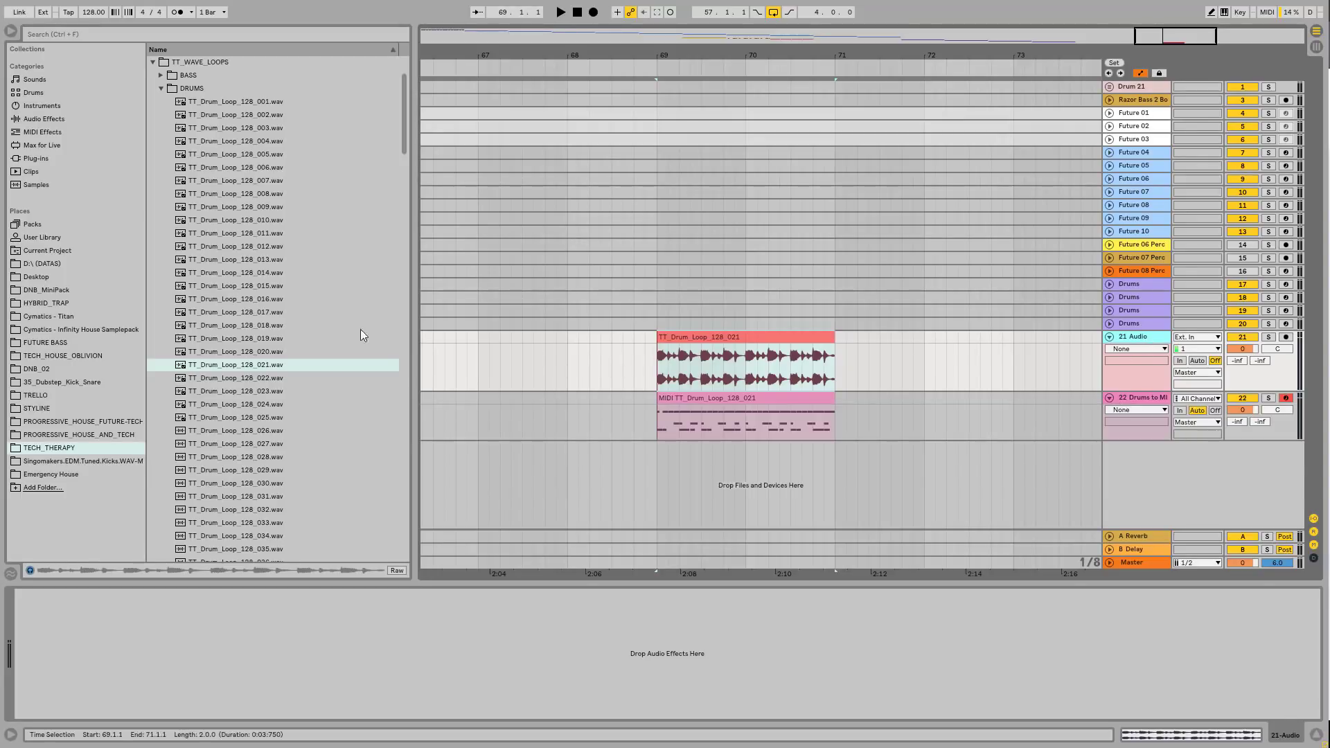
- Open the BASS loops folder and convert the melody of TT_Bass_Loop_128_11_C.wav to a new MIDI track
scroll(221, 202, up, 2)
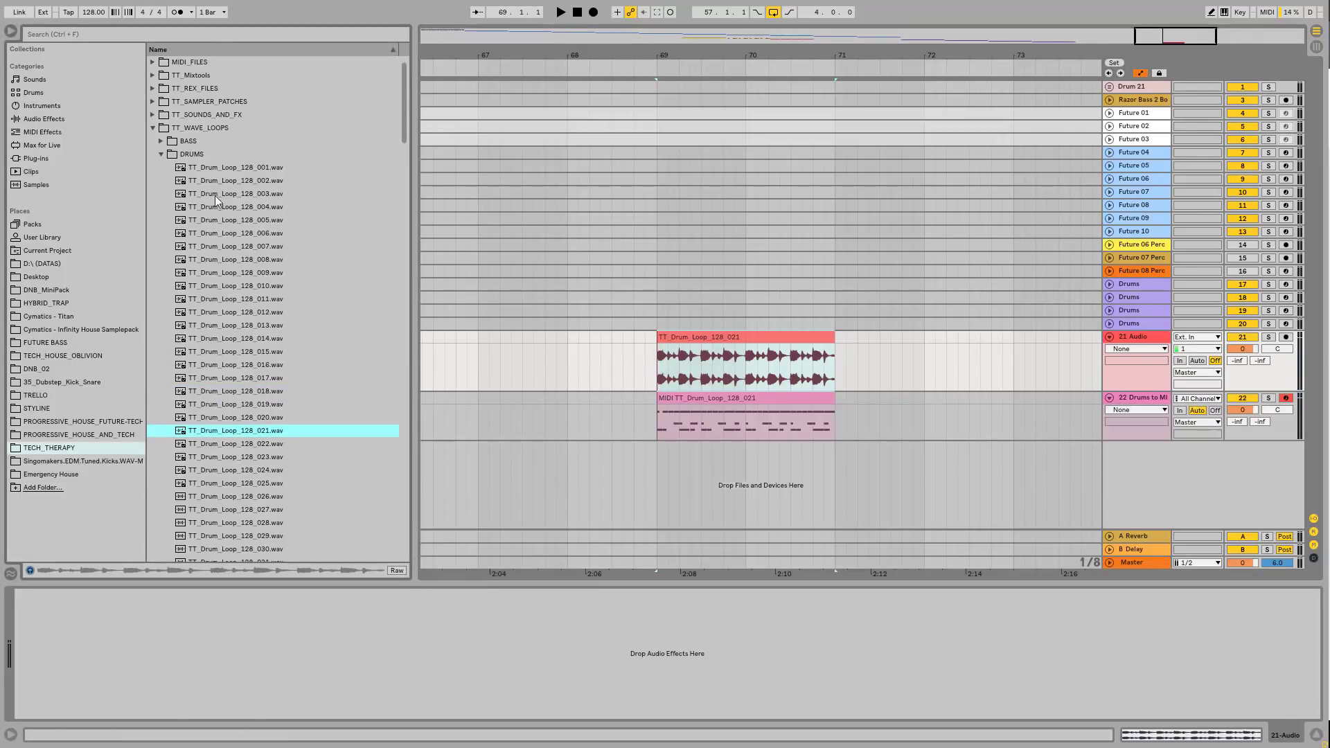
click(160, 157)
click(160, 155)
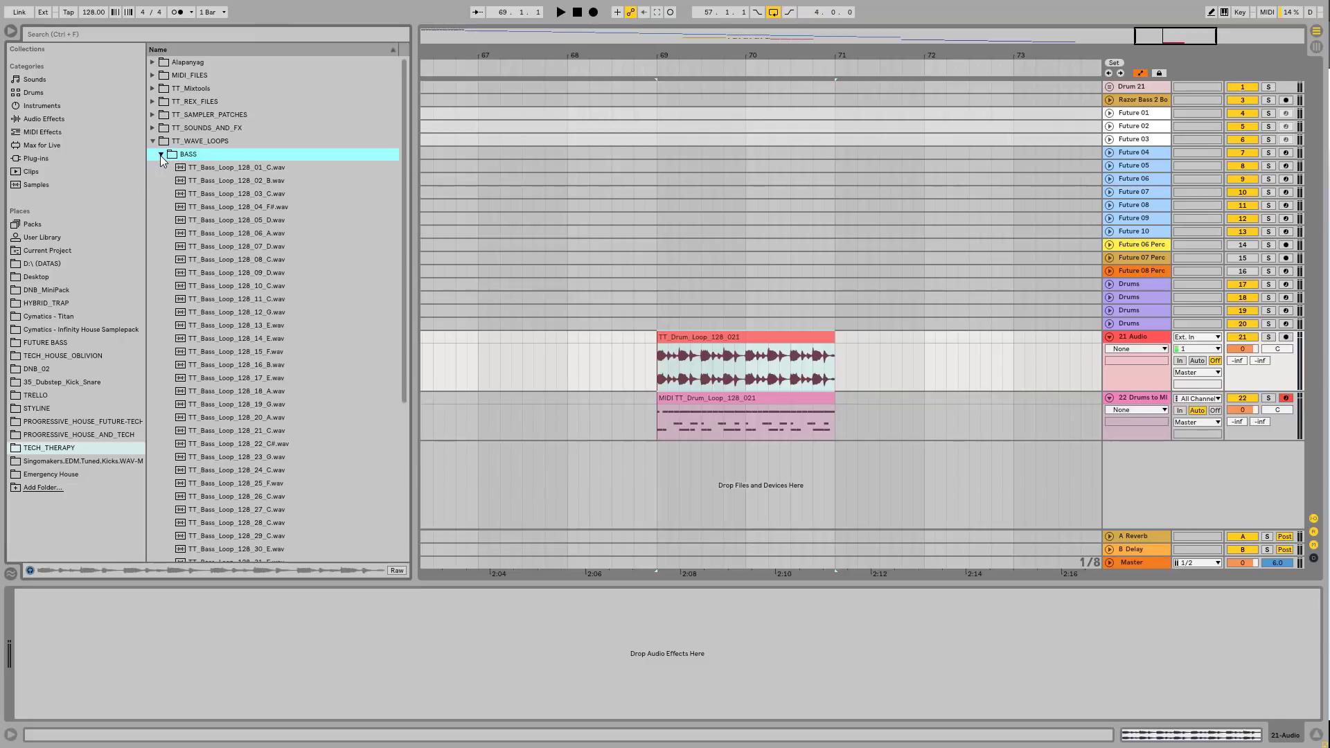
right_click(244, 299)
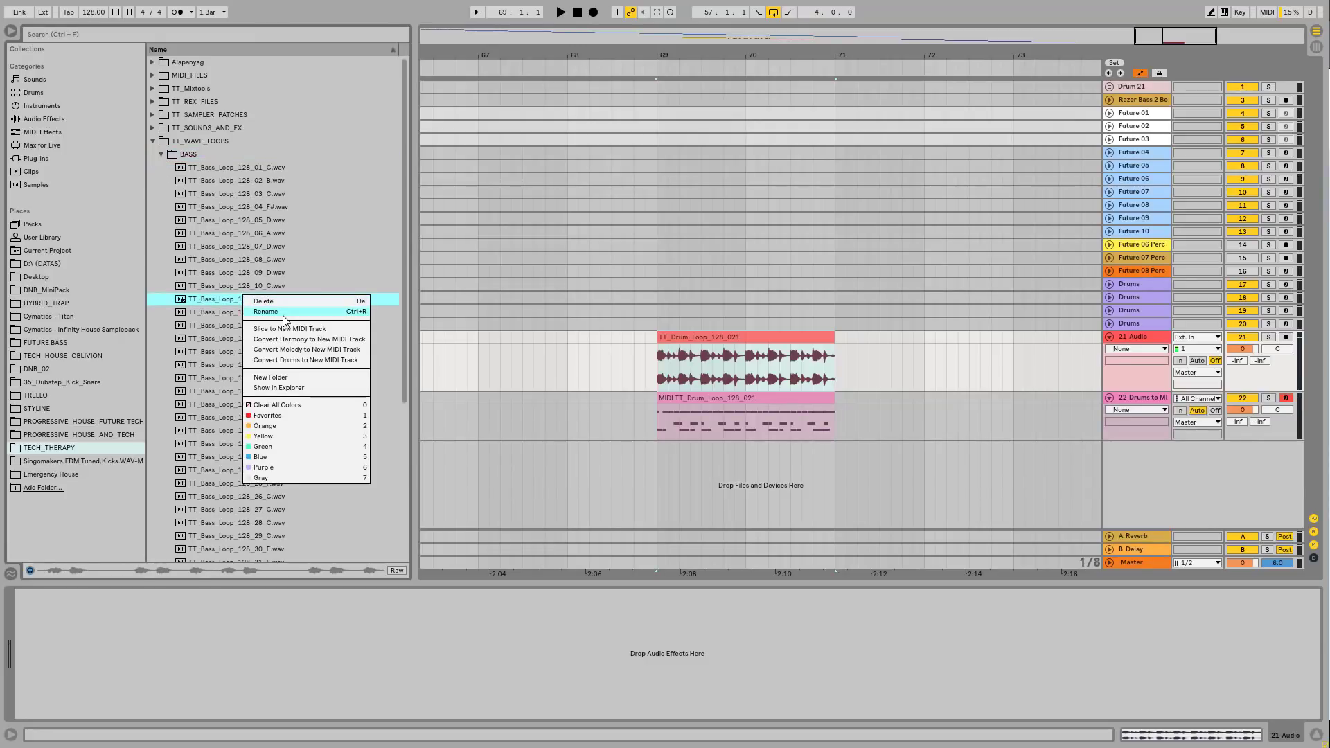
click(309, 350)
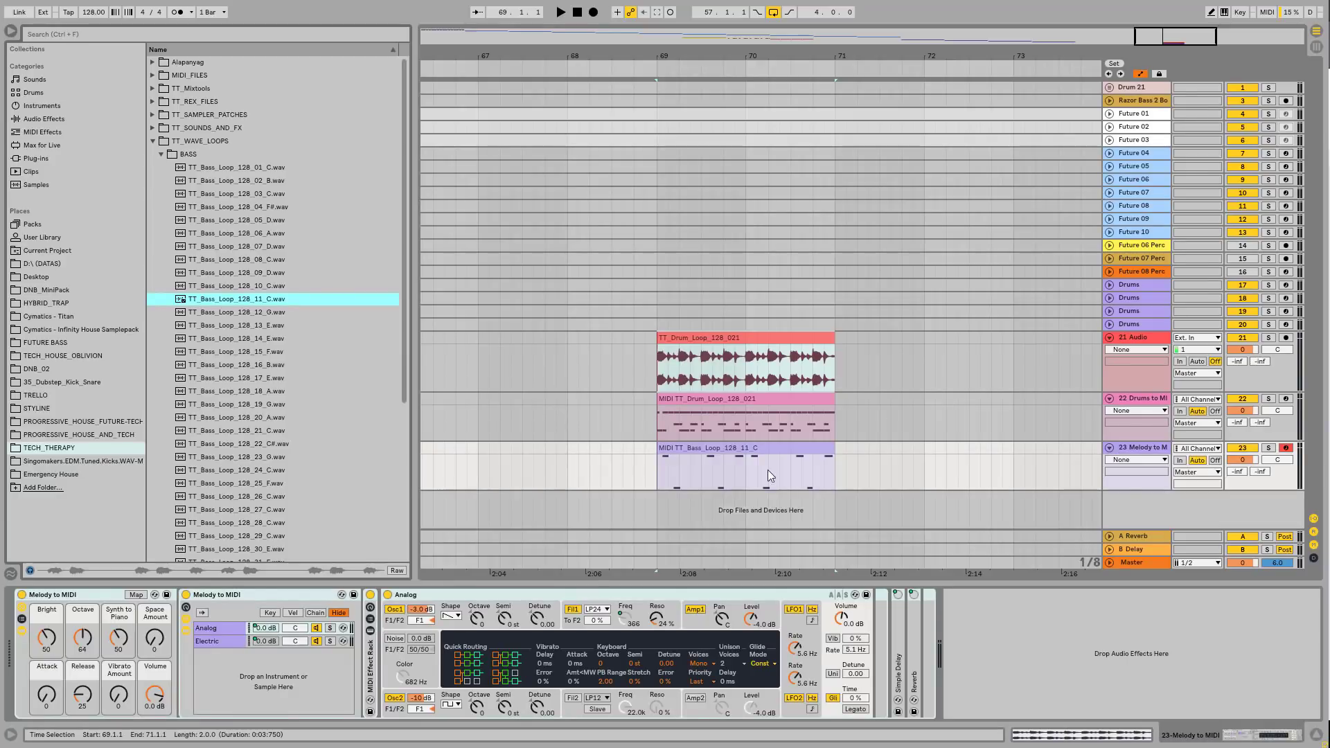
- Solo and play the converted bass melody track, and preview TT_Bass_Loop_128_11_C.wav in the browser for comparison
click(768, 473)
click(1268, 448)
key(space)
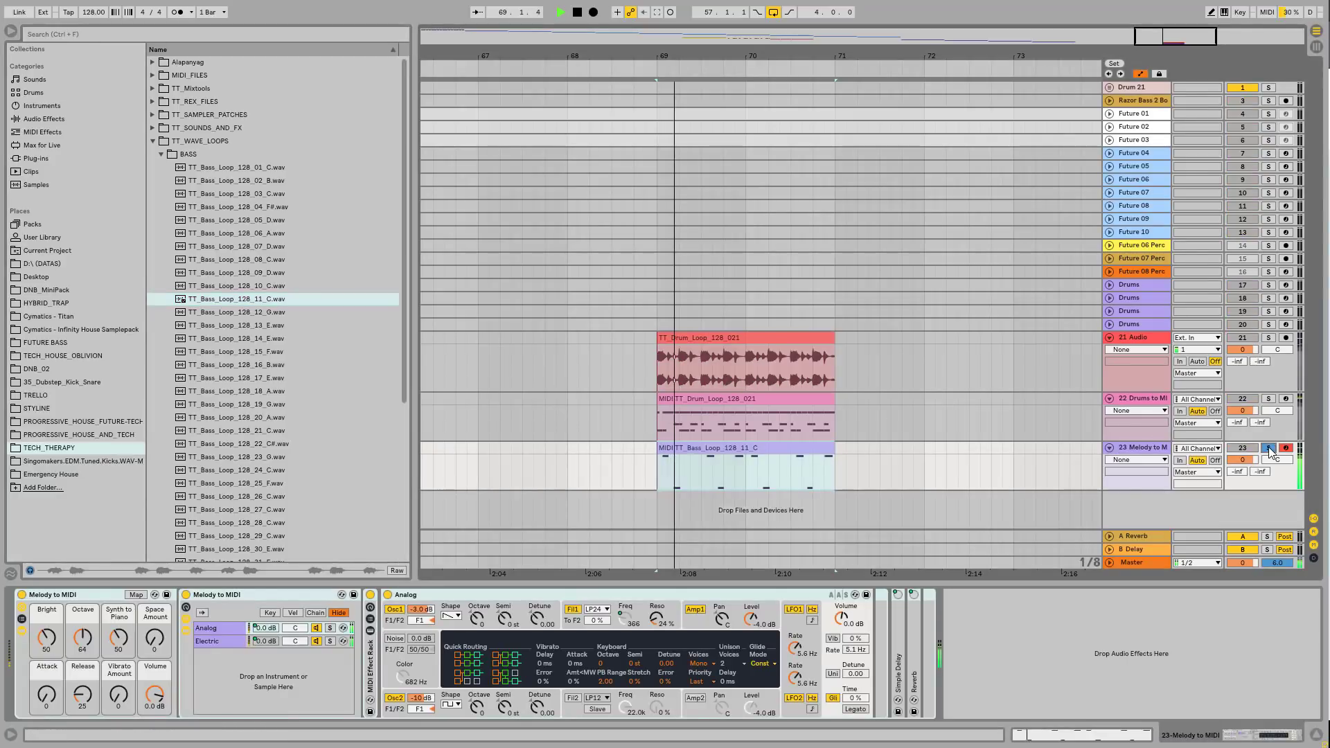
click(262, 301)
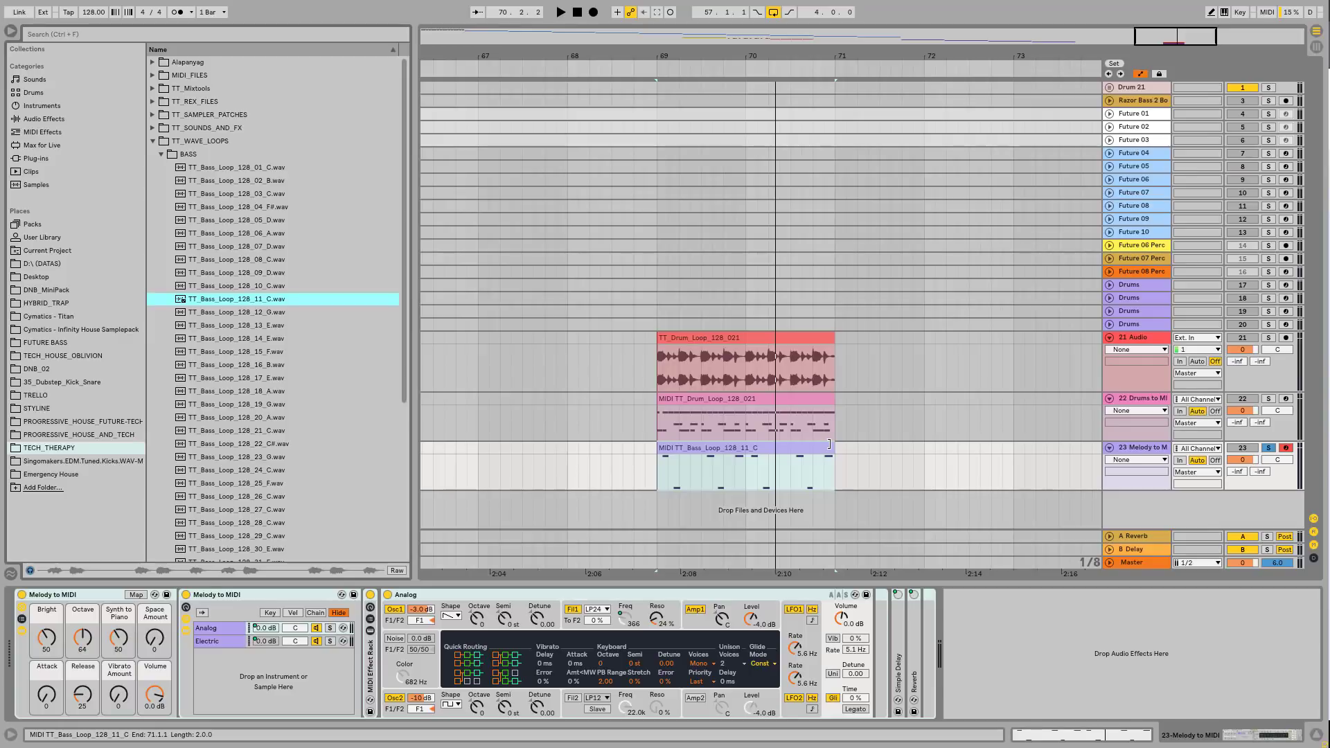
- Play from the drum loop's start, switching solo between the original audio track and the converted drums MIDI track to compare them
click(808, 338)
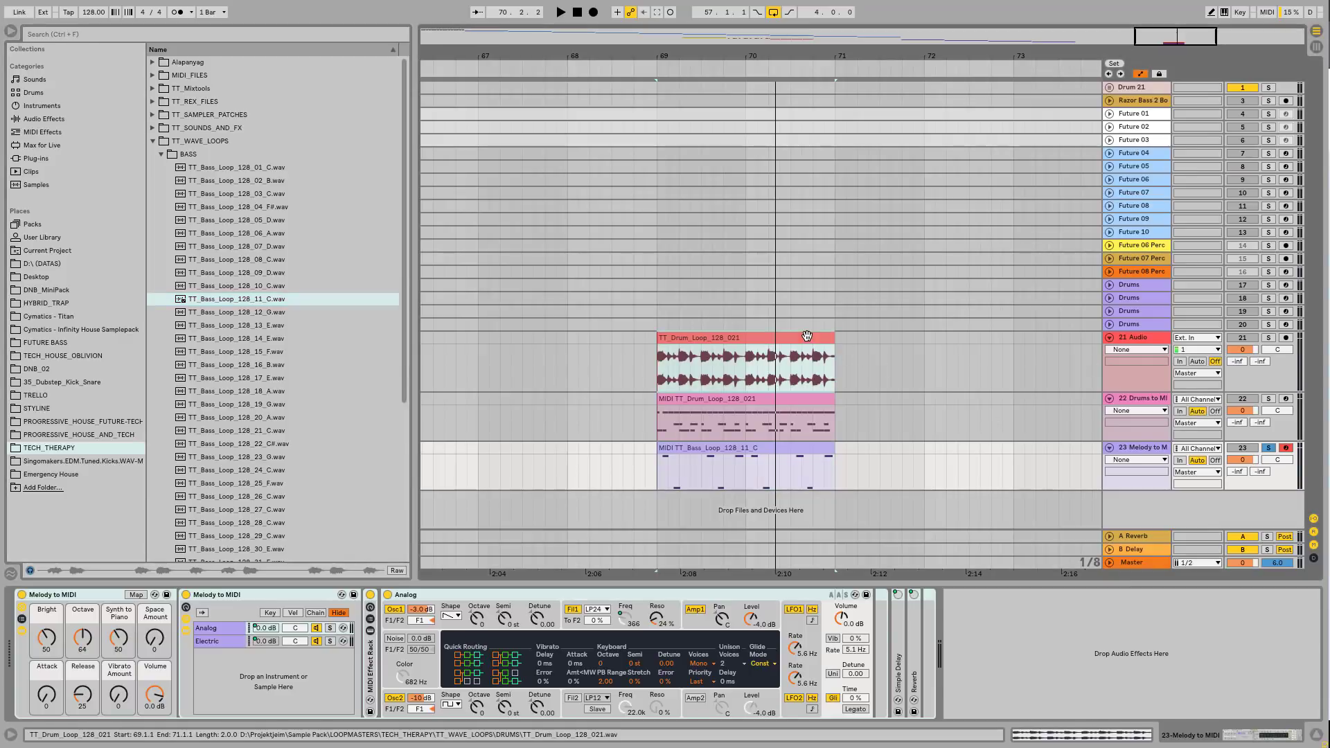
click(1251, 329)
click(1268, 338)
key(space)
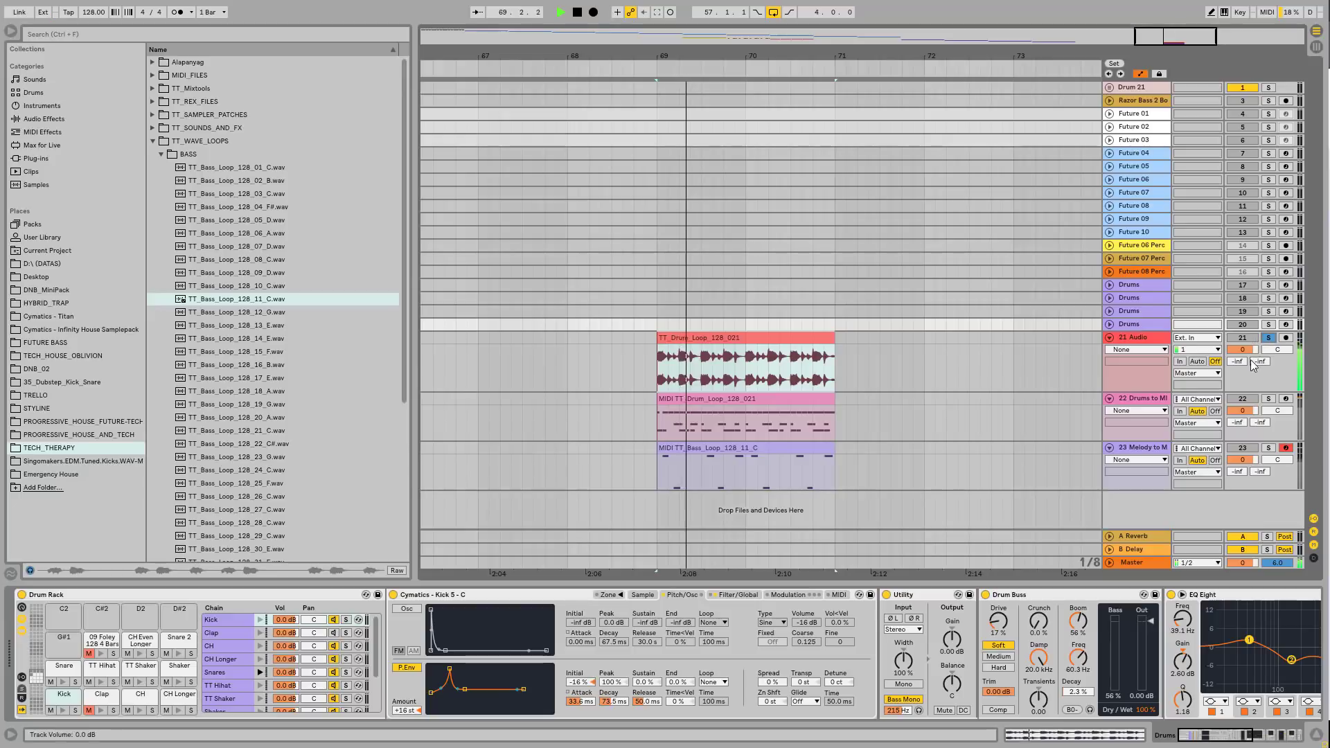
click(1270, 400)
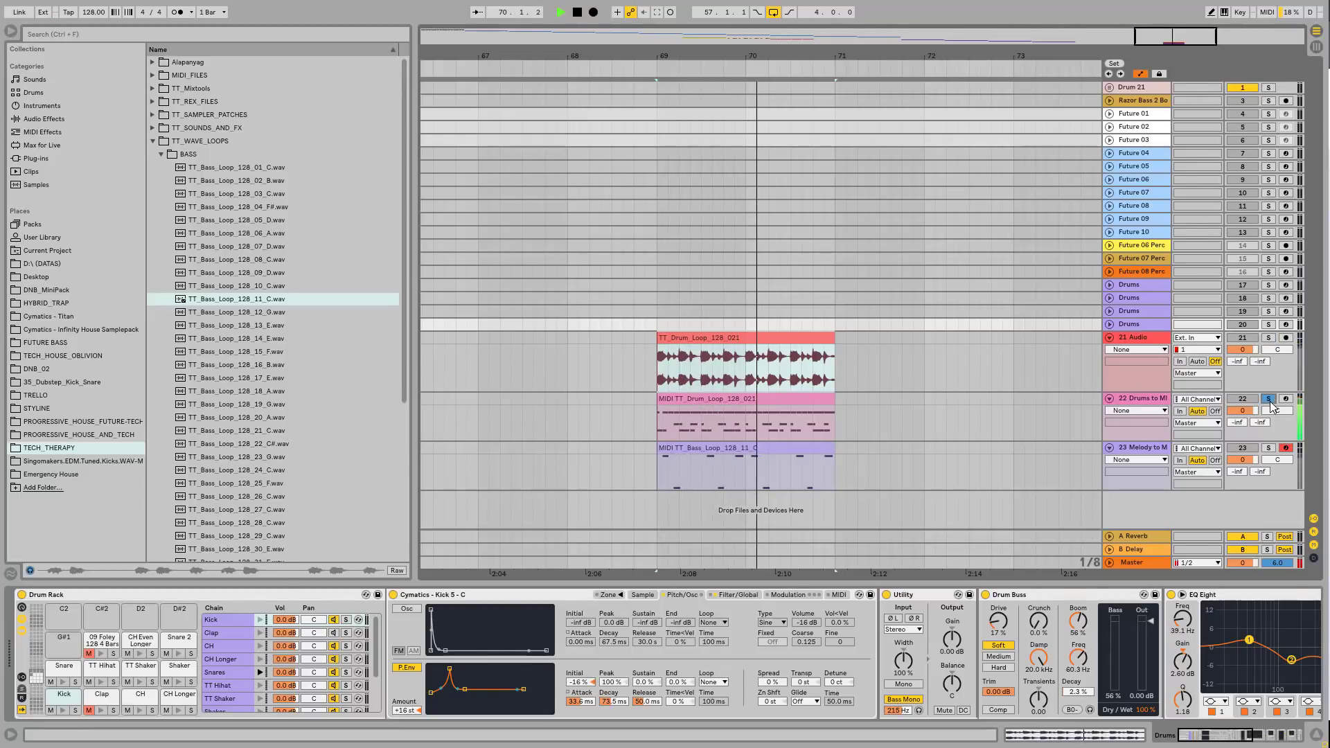
click(1270, 339)
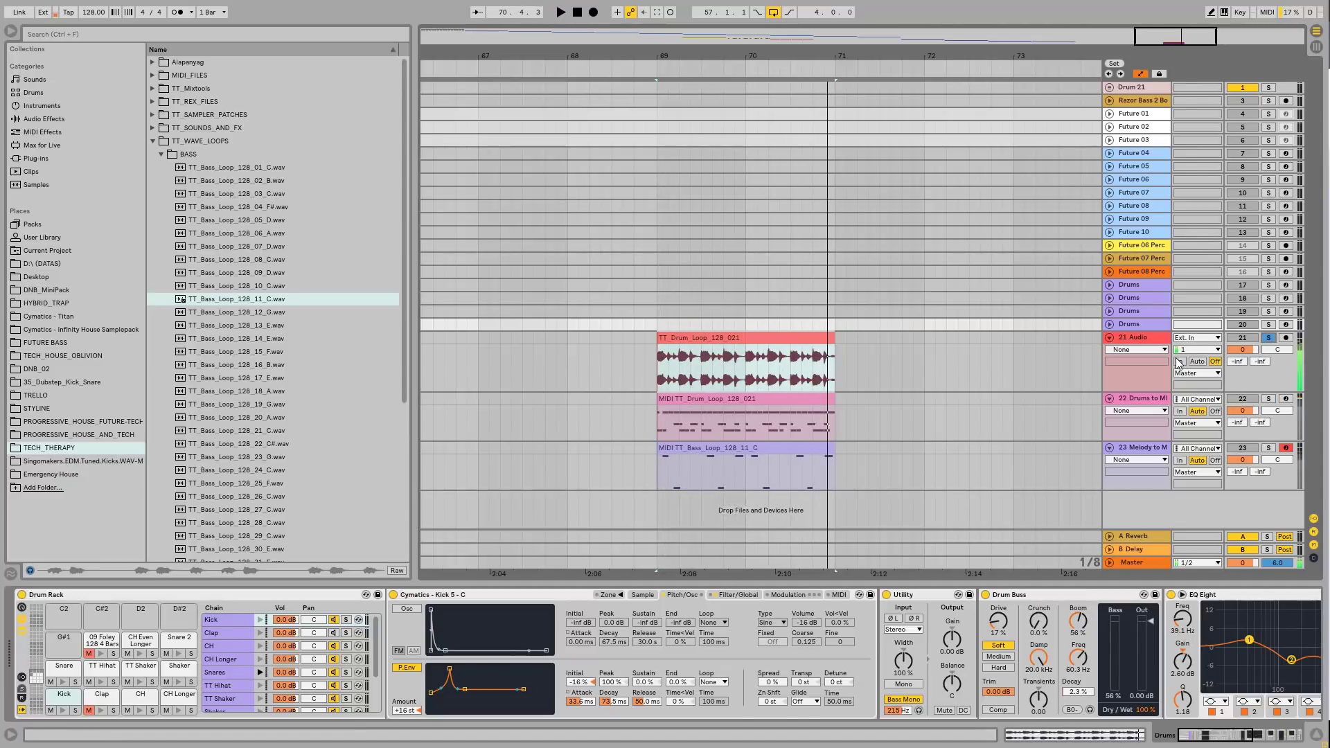
key(space)
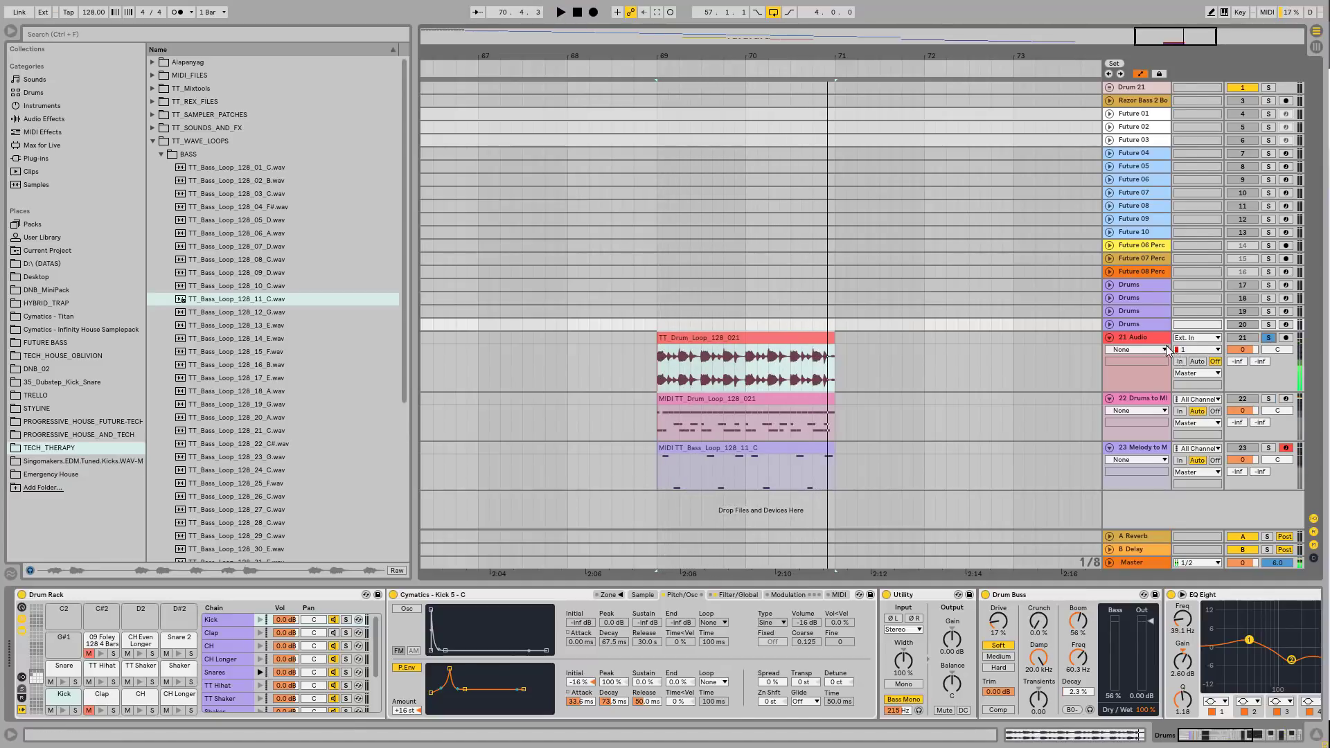
- Delete the drum loop audio track together with the converted drums and melody MIDI tracks
click(1148, 447)
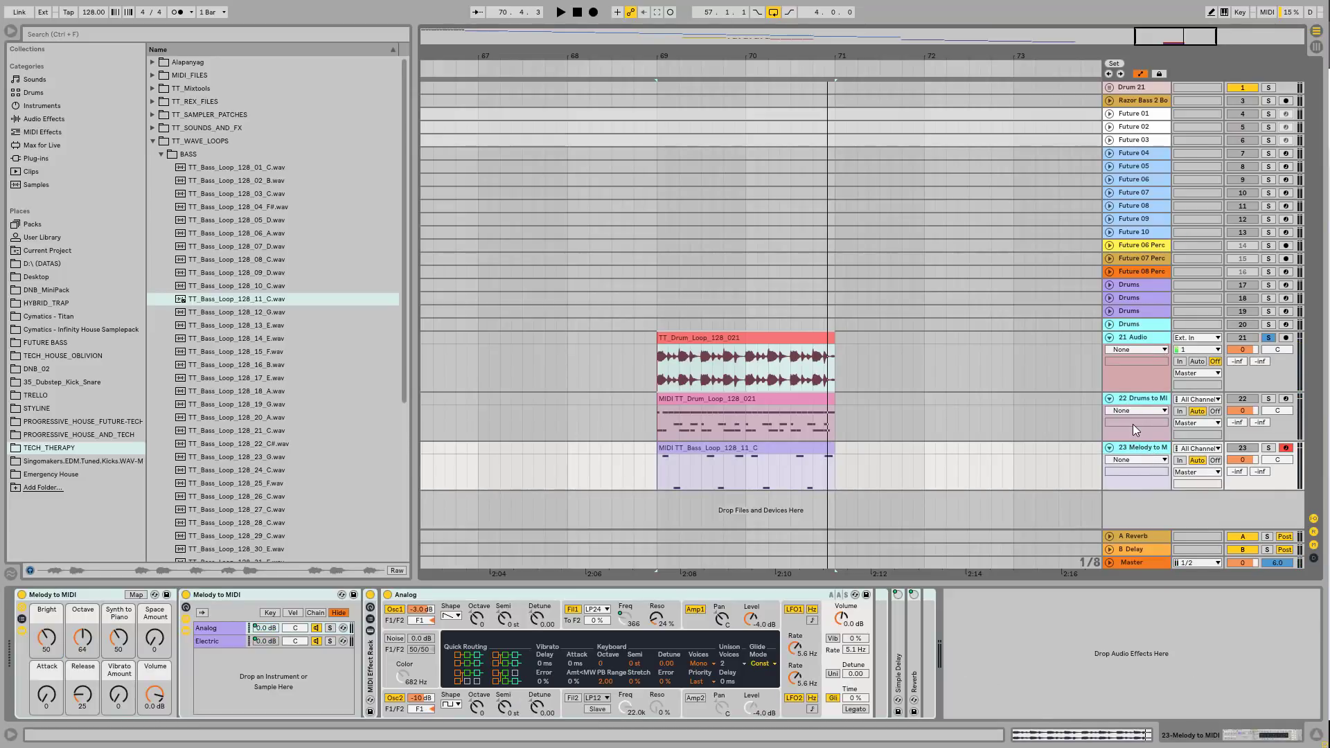
click(1146, 435)
click(1146, 447)
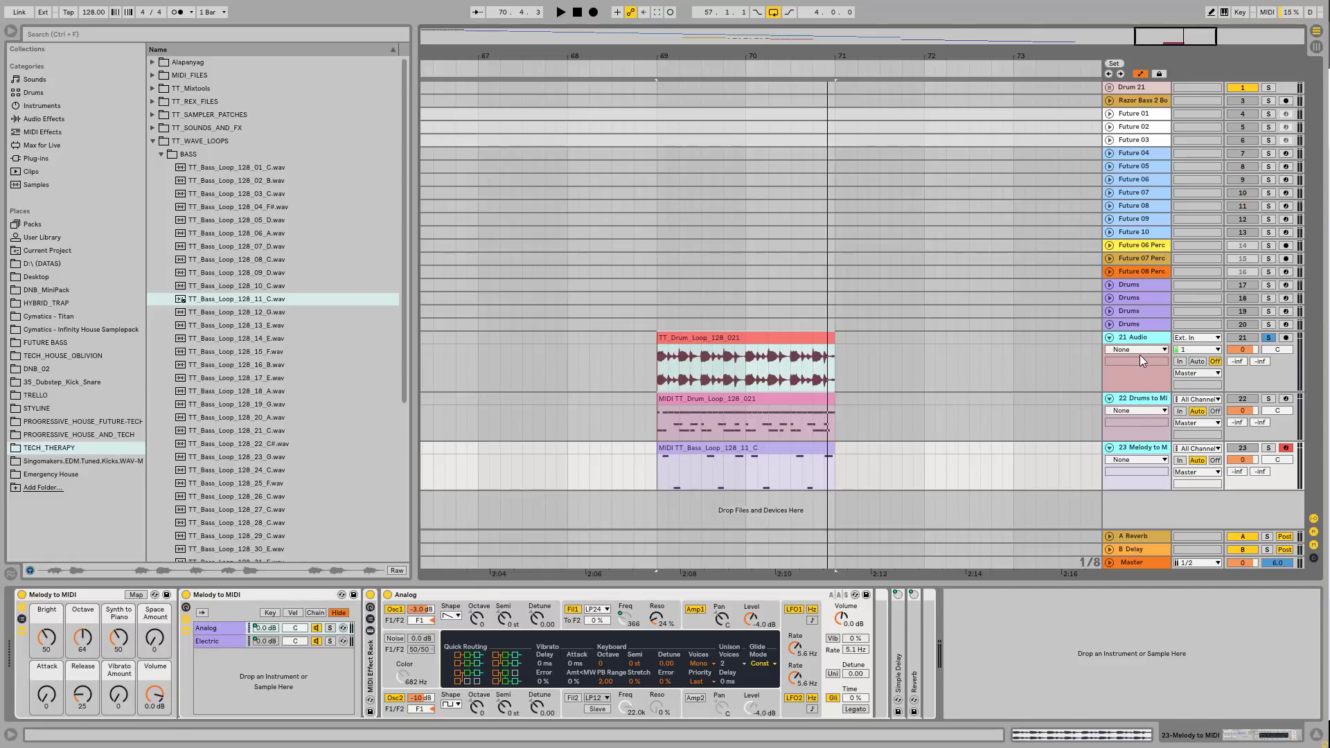
key(Delete)
click(1124, 310)
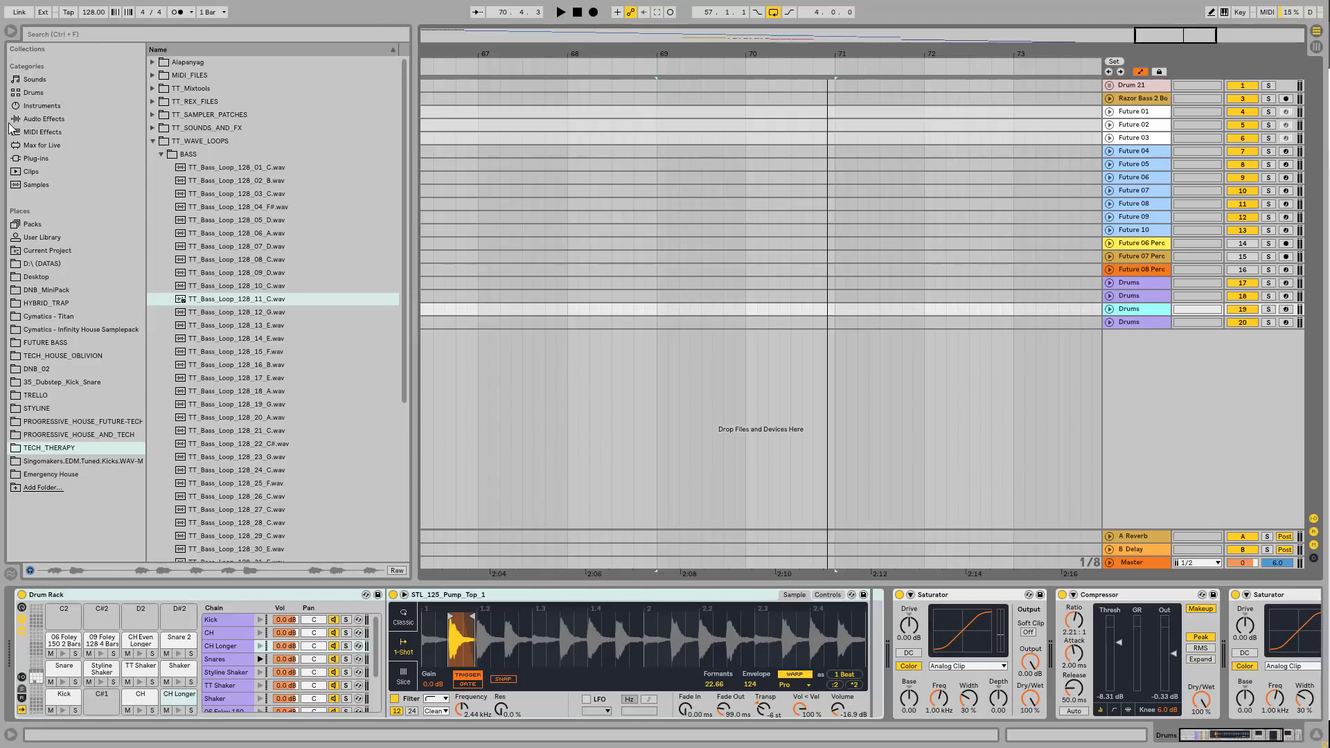
- Add Drum Buss from the audio effects on a new audio track below the Drums tracks
click(45, 119)
scroll(277, 246, down, 3)
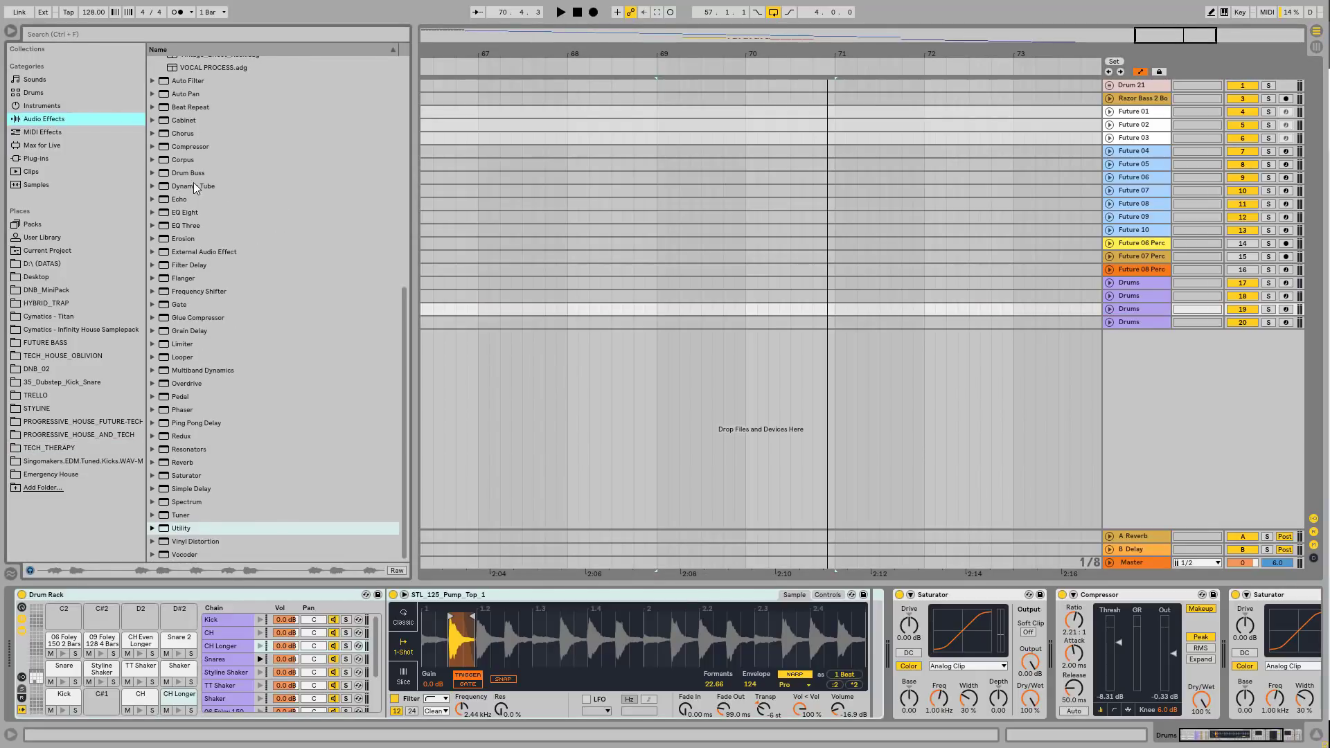
drag(193, 174, 871, 348)
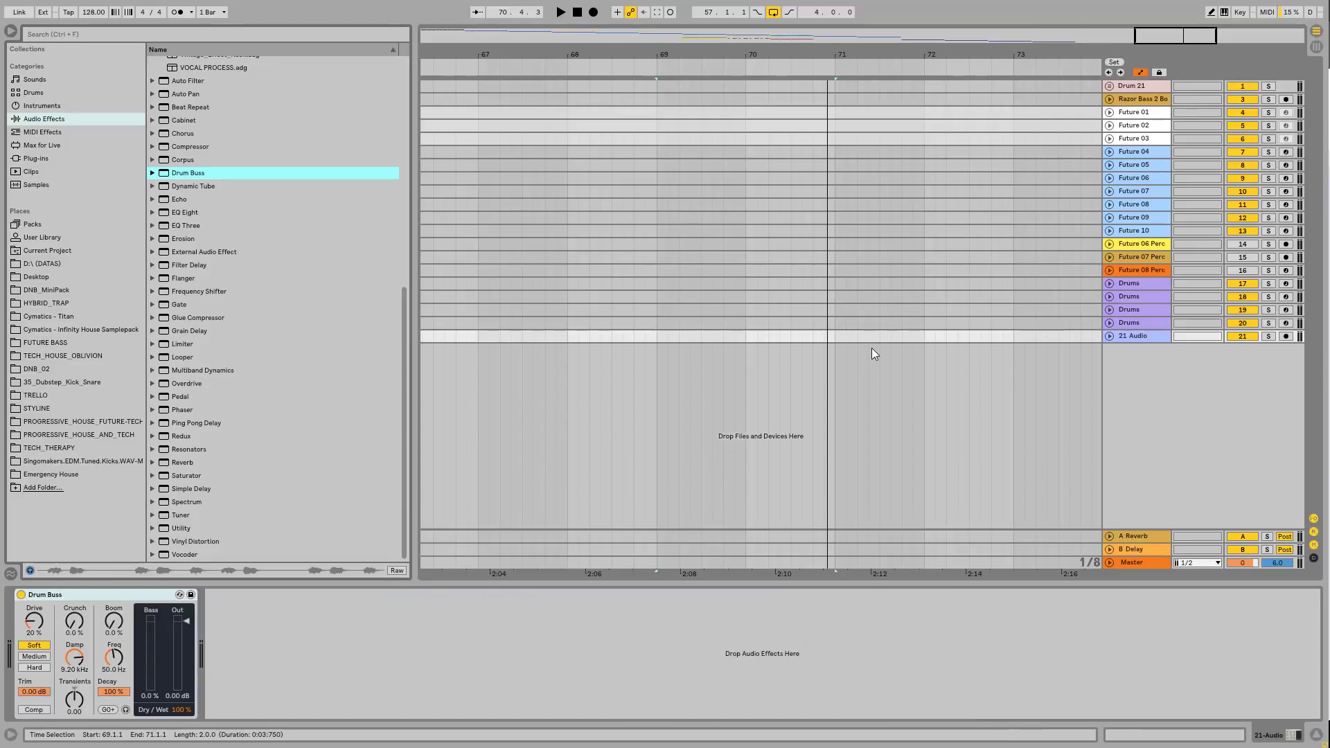
click(116, 598)
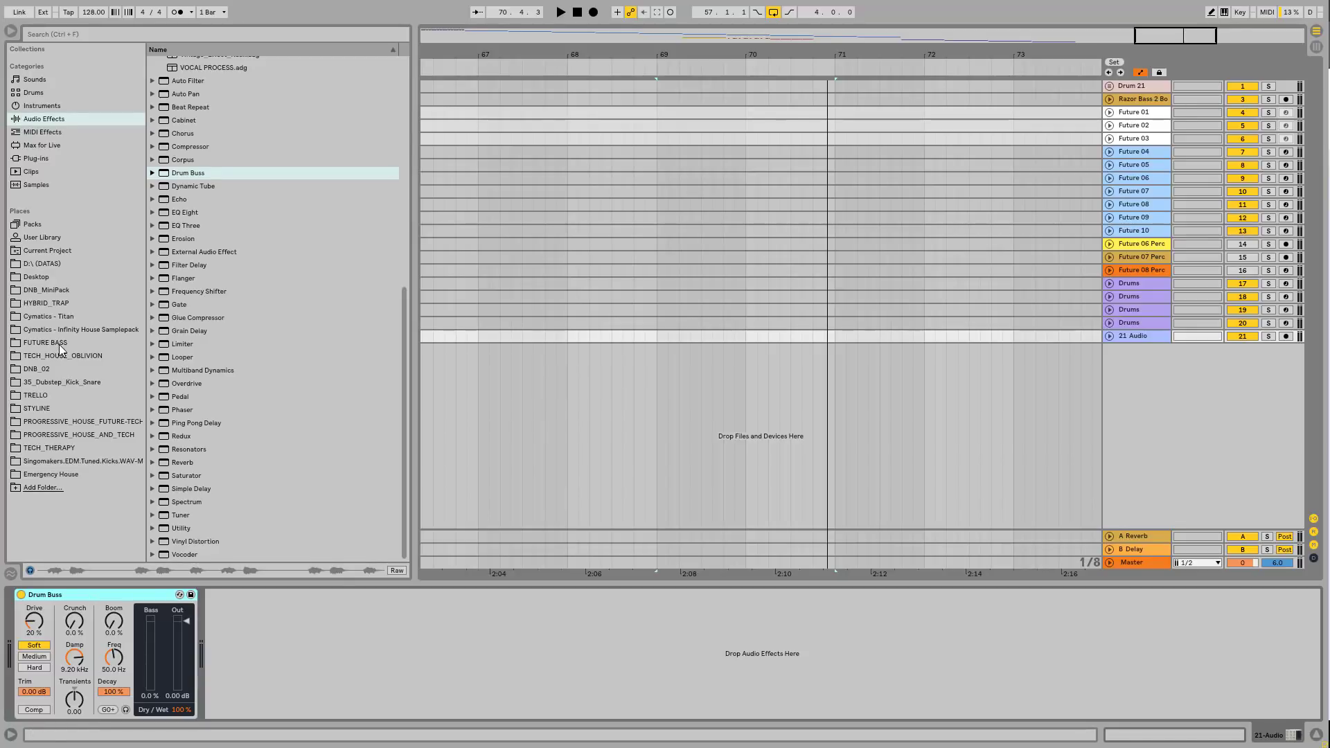
- Place TT_KICK_03.wav from TECH_THERAPY's DRUM_SOUNDS KICKS folder on a new audio track at bar 71
click(68, 449)
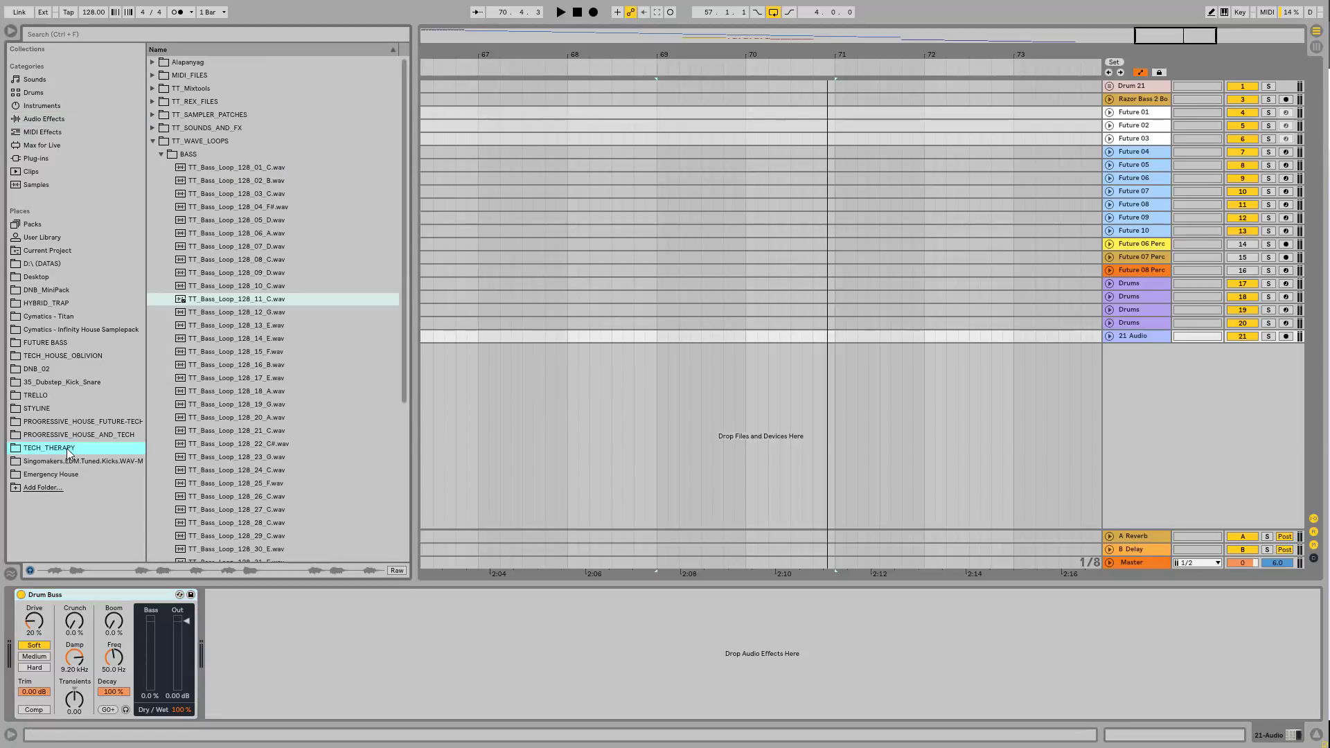
click(152, 128)
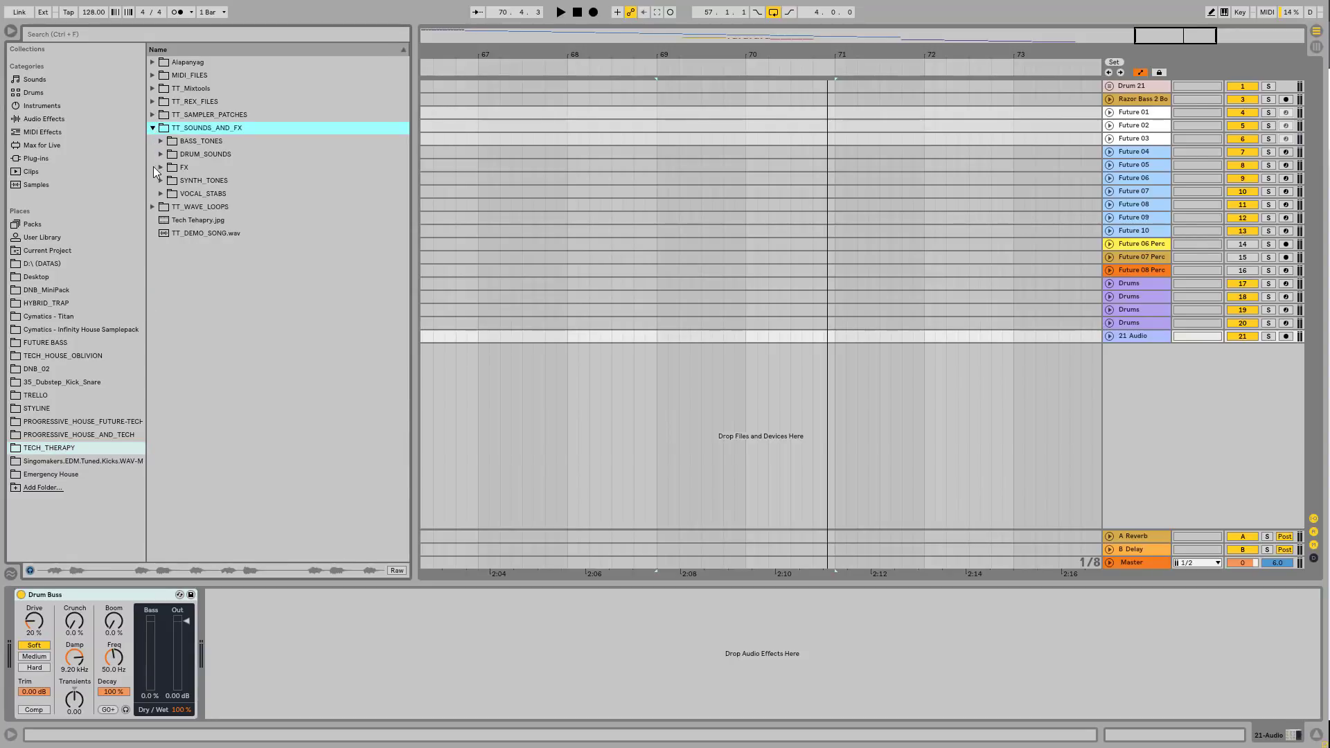
click(161, 153)
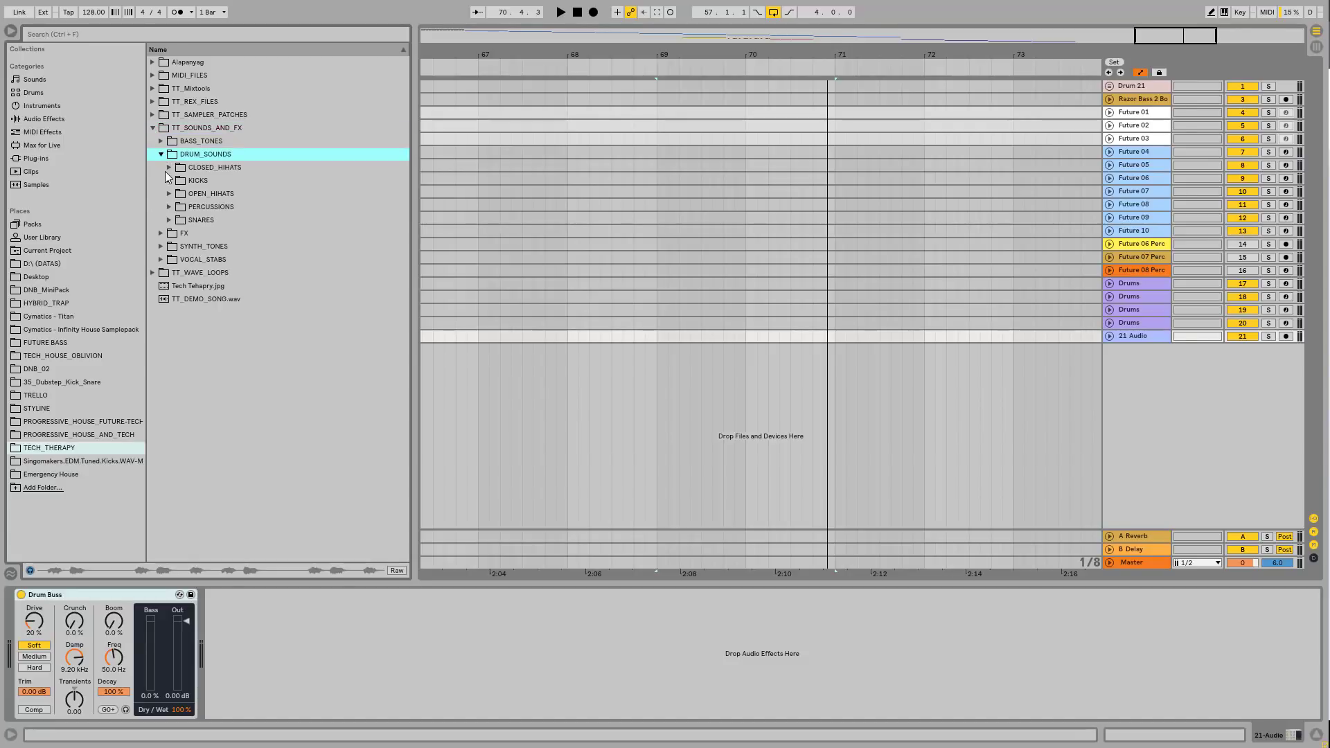
click(175, 183)
click(226, 219)
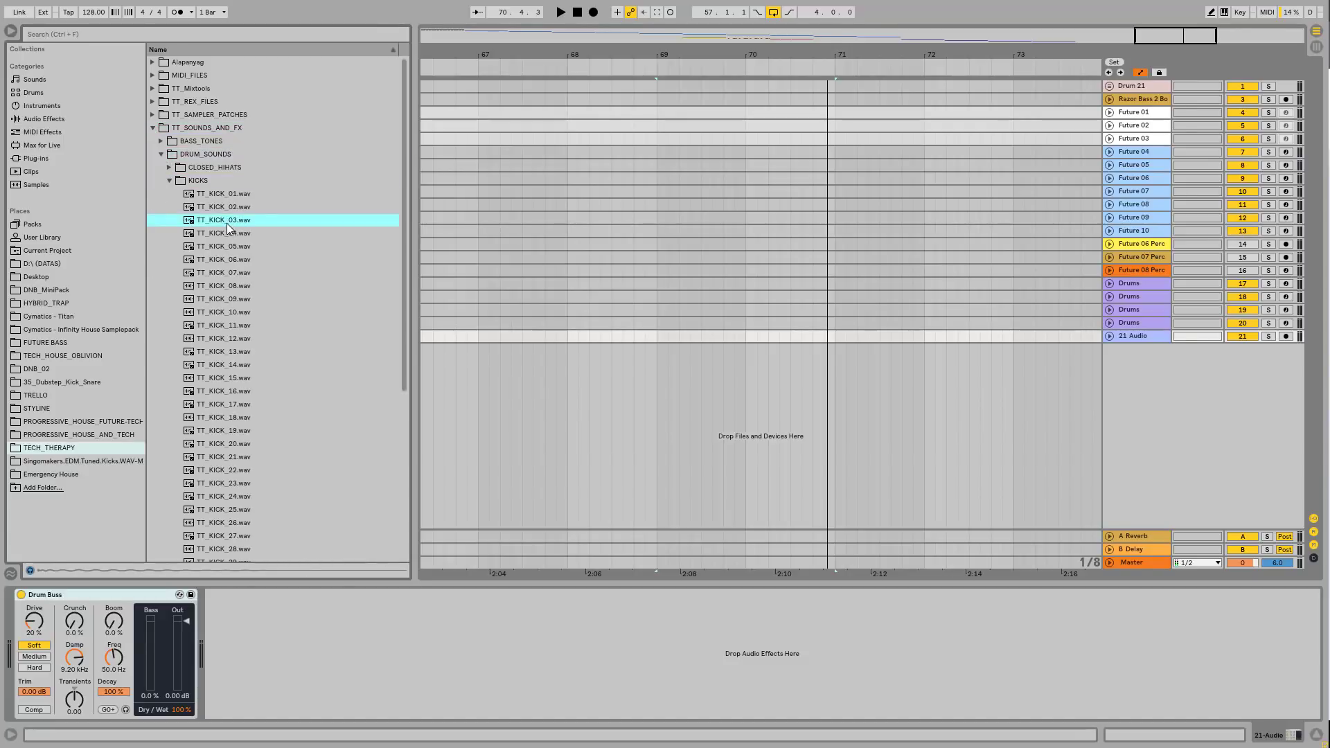
mouse_move(227, 222)
mouse_down()
mouse_move(840, 356)
mouse_move(857, 65)
mouse_move(844, 48)
mouse_move(802, 329)
mouse_up()
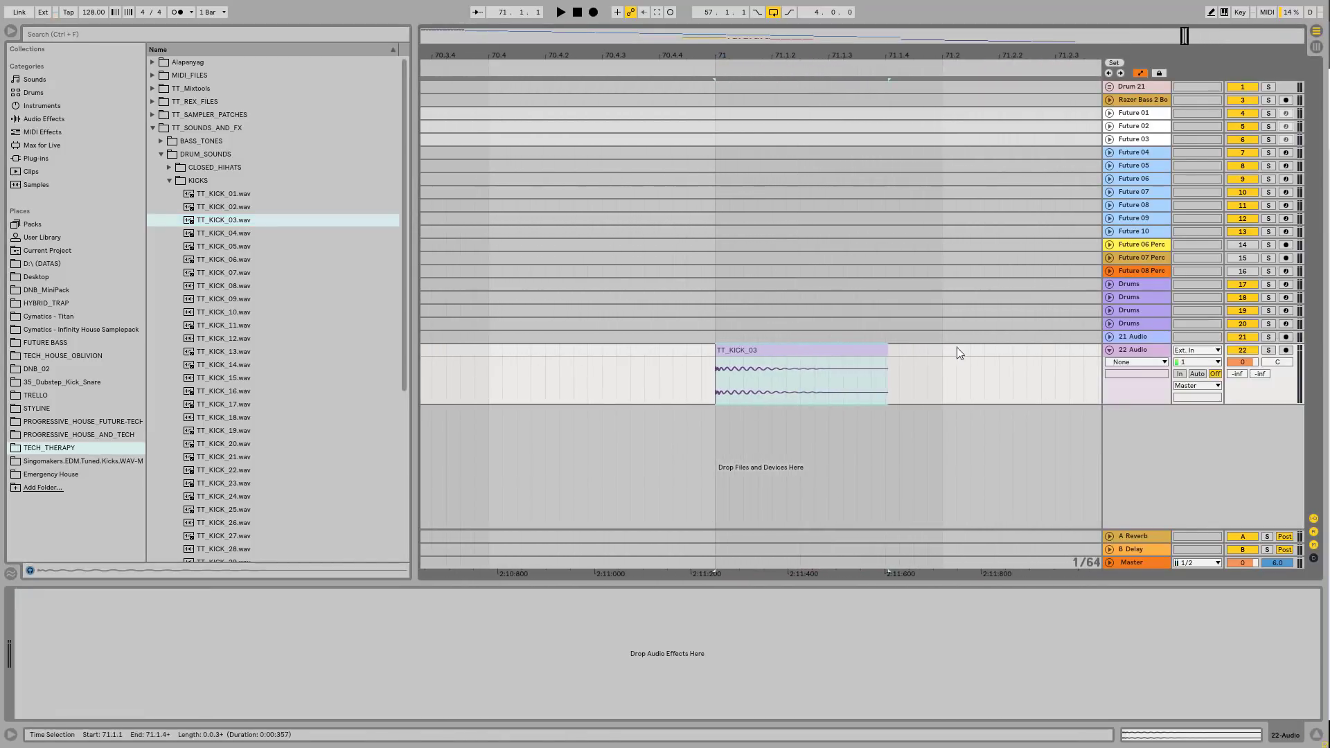
- Raise the TT_KICK_03 clip's gain to 8.88 dB and listen to it
double_click(817, 351)
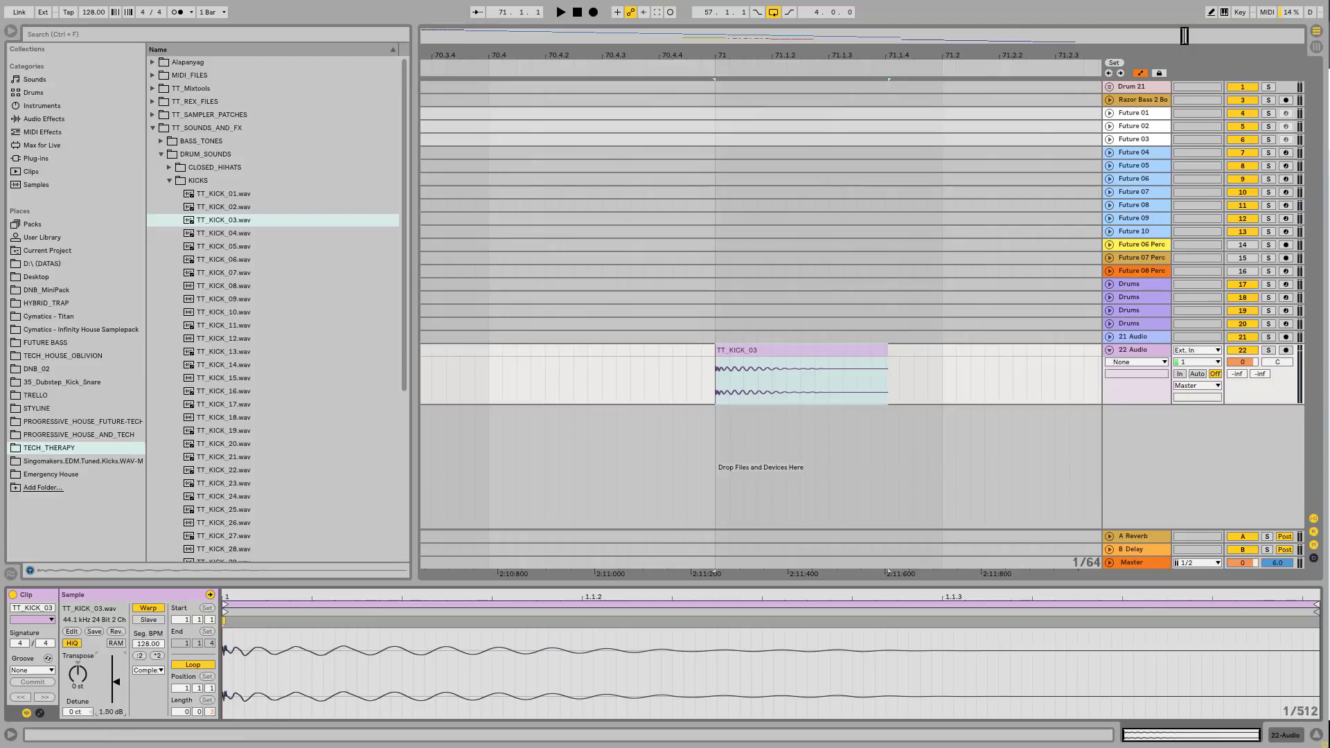
drag(116, 682, 115, 674)
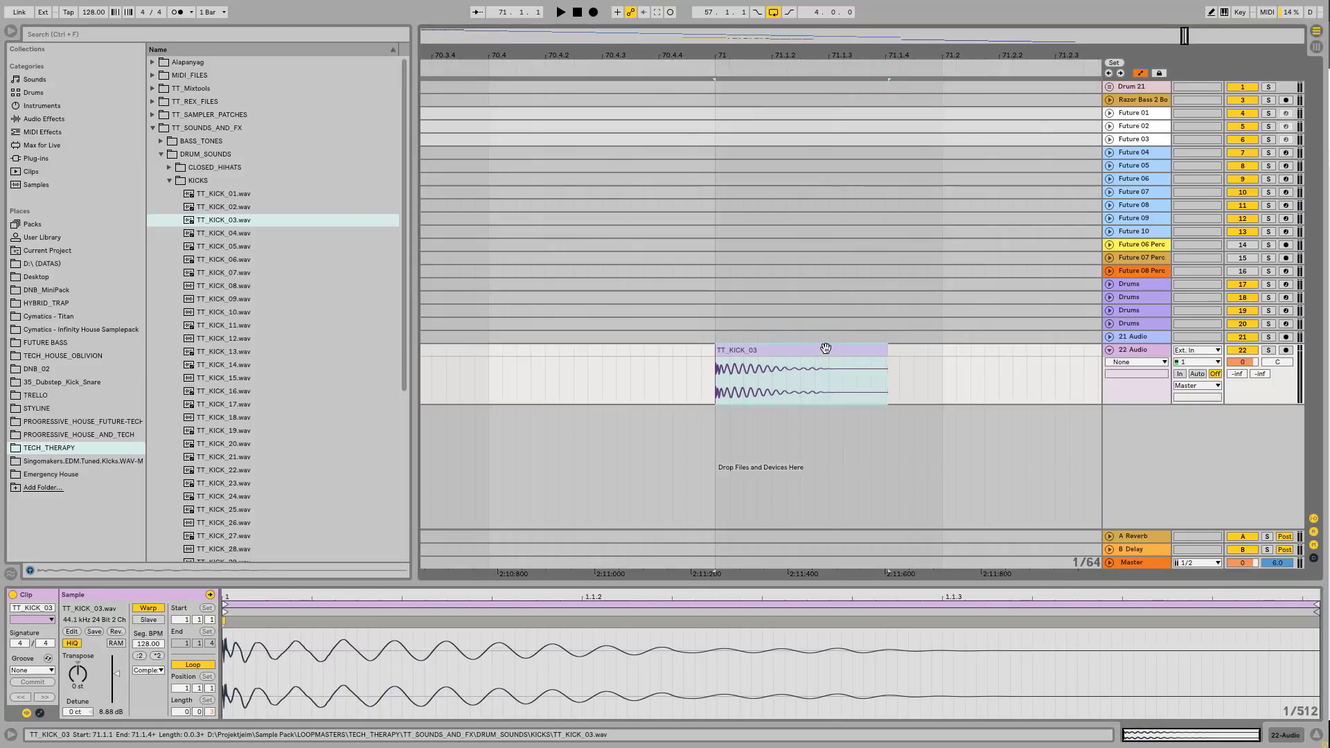
key(space)
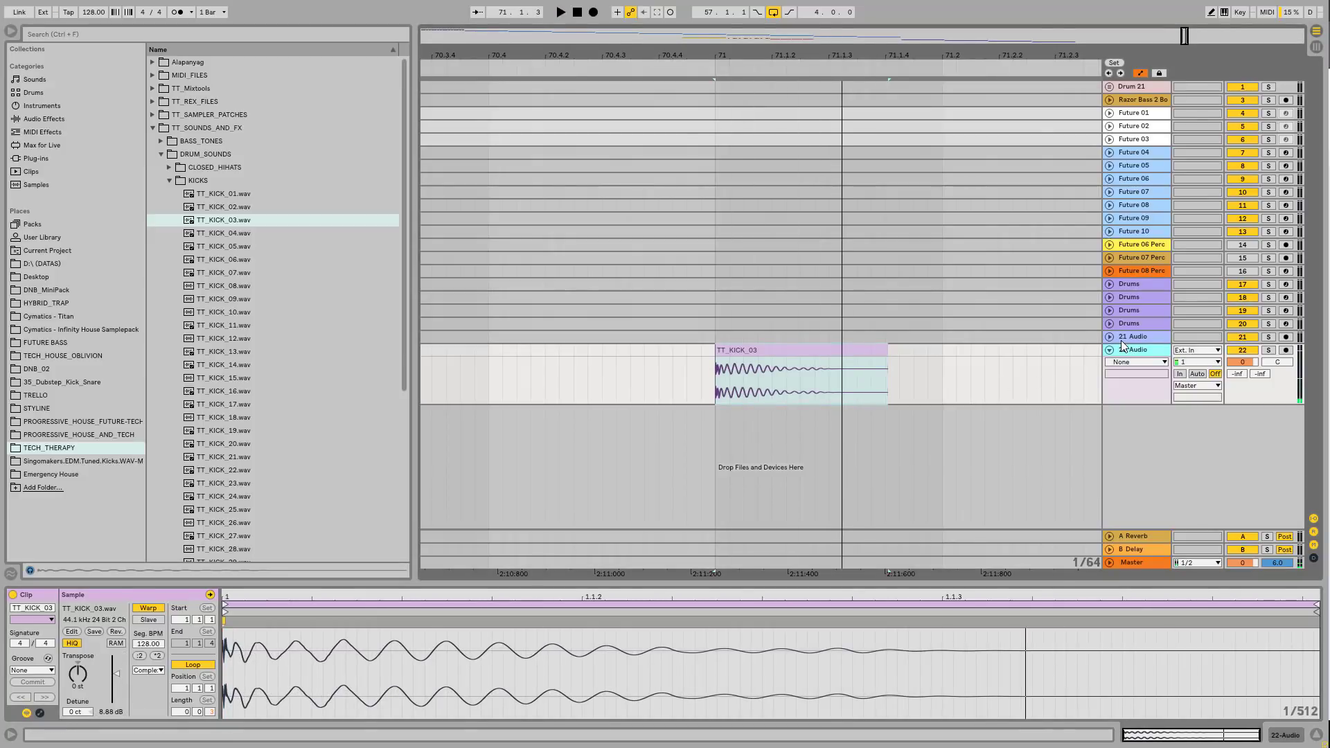
- Insert a new audio track below the kick track and set its input to Resampling
key(ctrl+t)
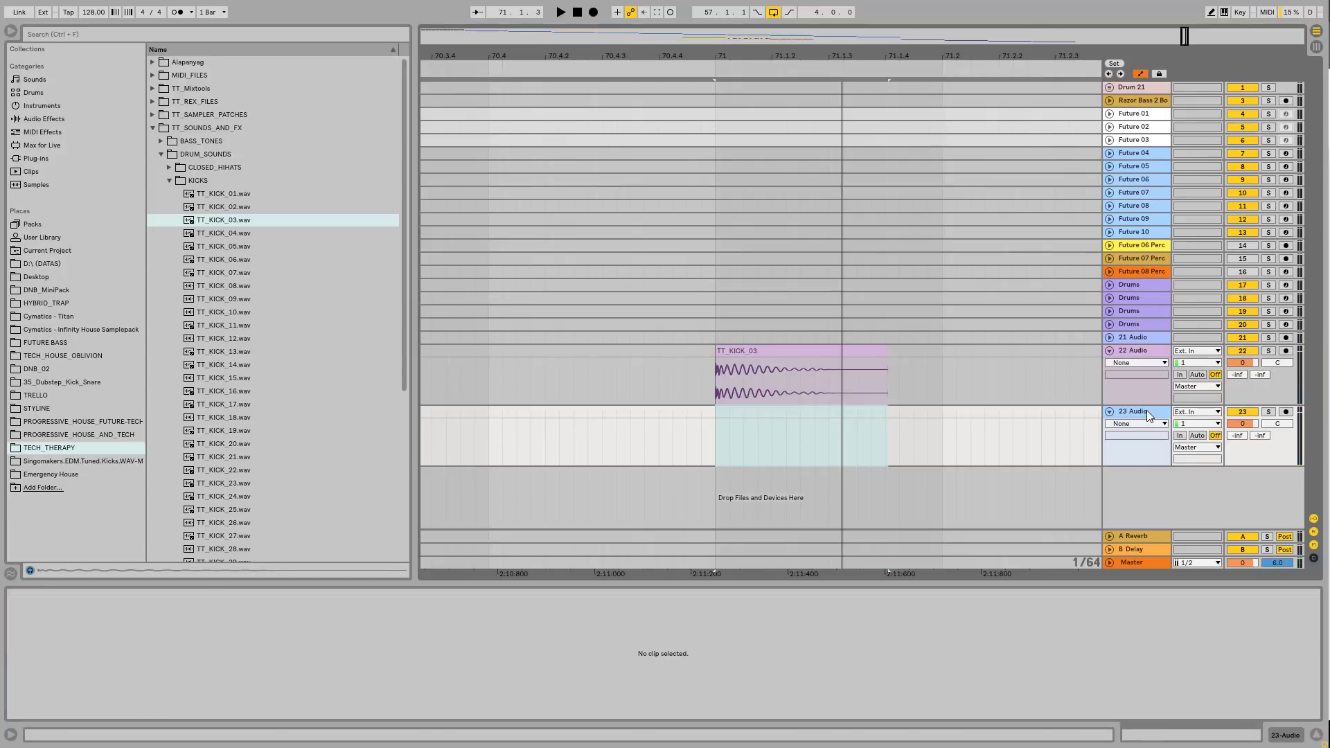
click(1206, 414)
click(1205, 128)
- Loop one beat around the TT_KICK_03 clip at bar 71 and play it with its track soloed
click(840, 356)
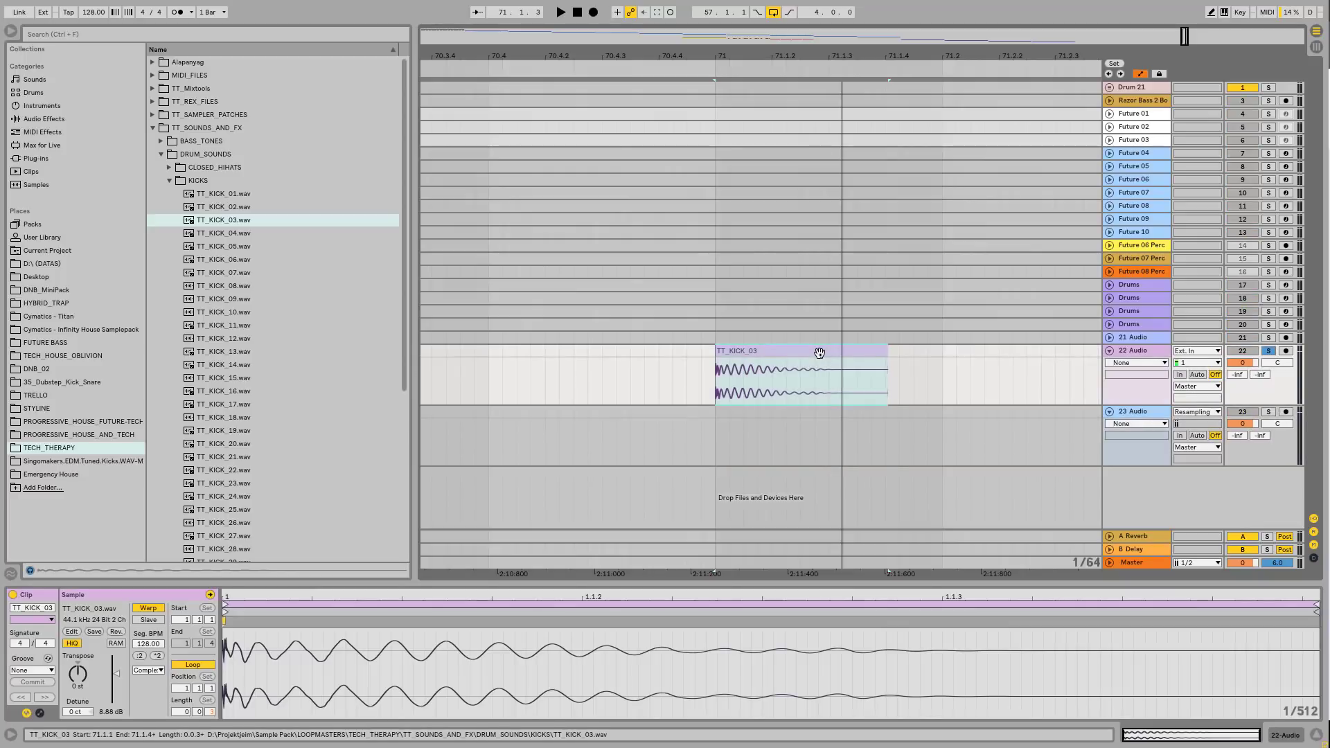
key(ctrl+l)
key(space)
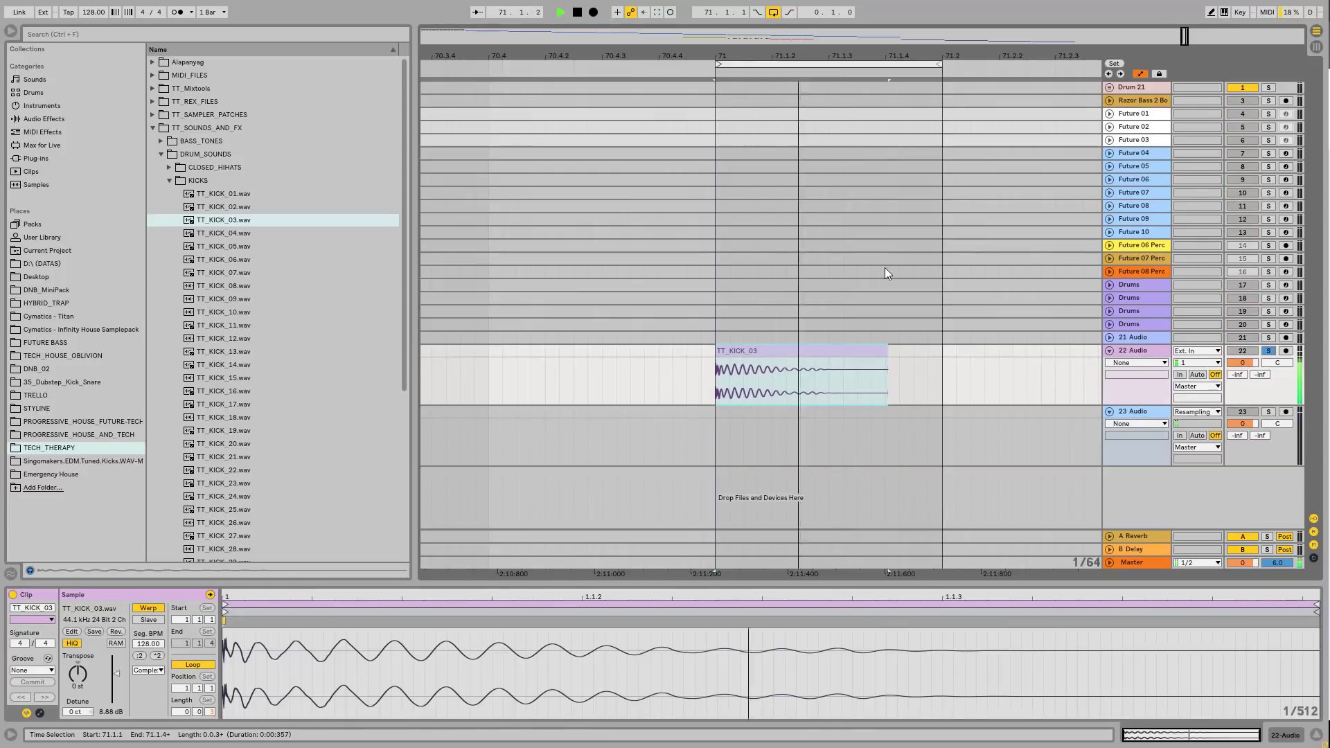
key(space)
- Arm the resampling track and record the looping kick onto it
click(1286, 412)
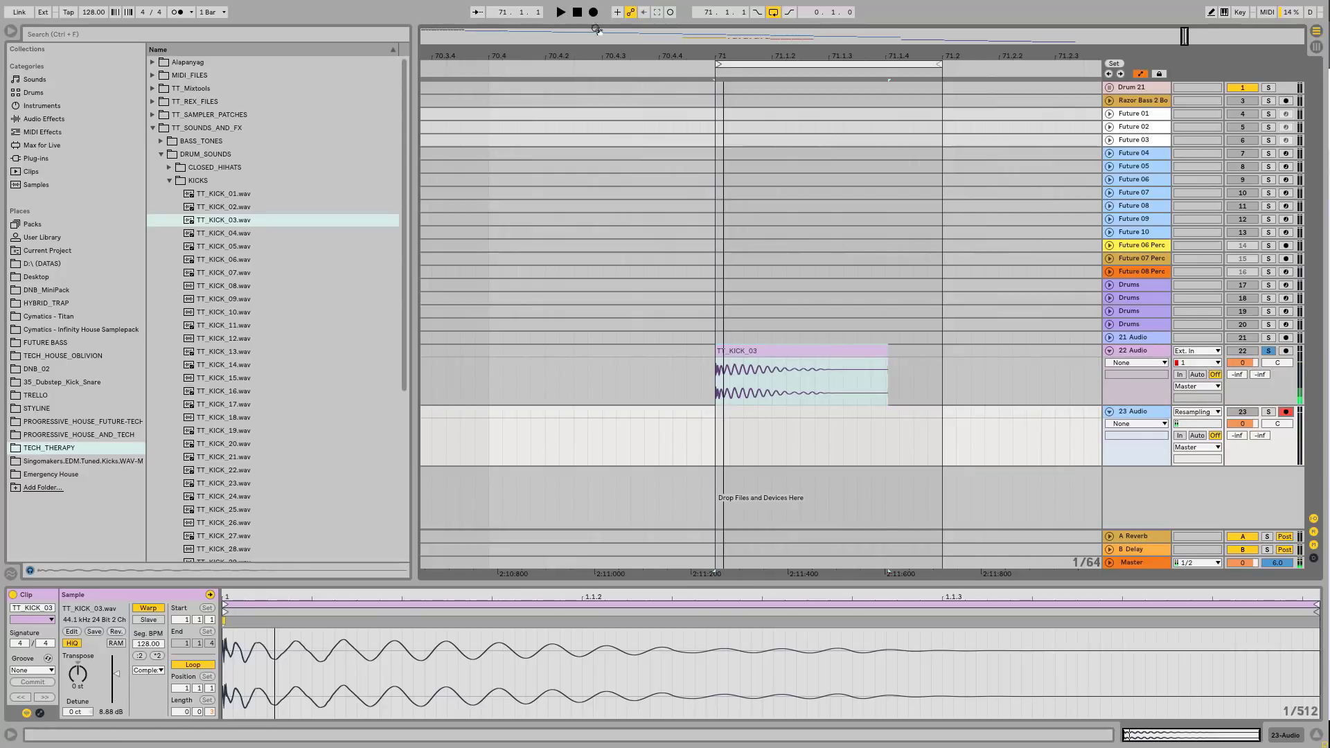
click(593, 12)
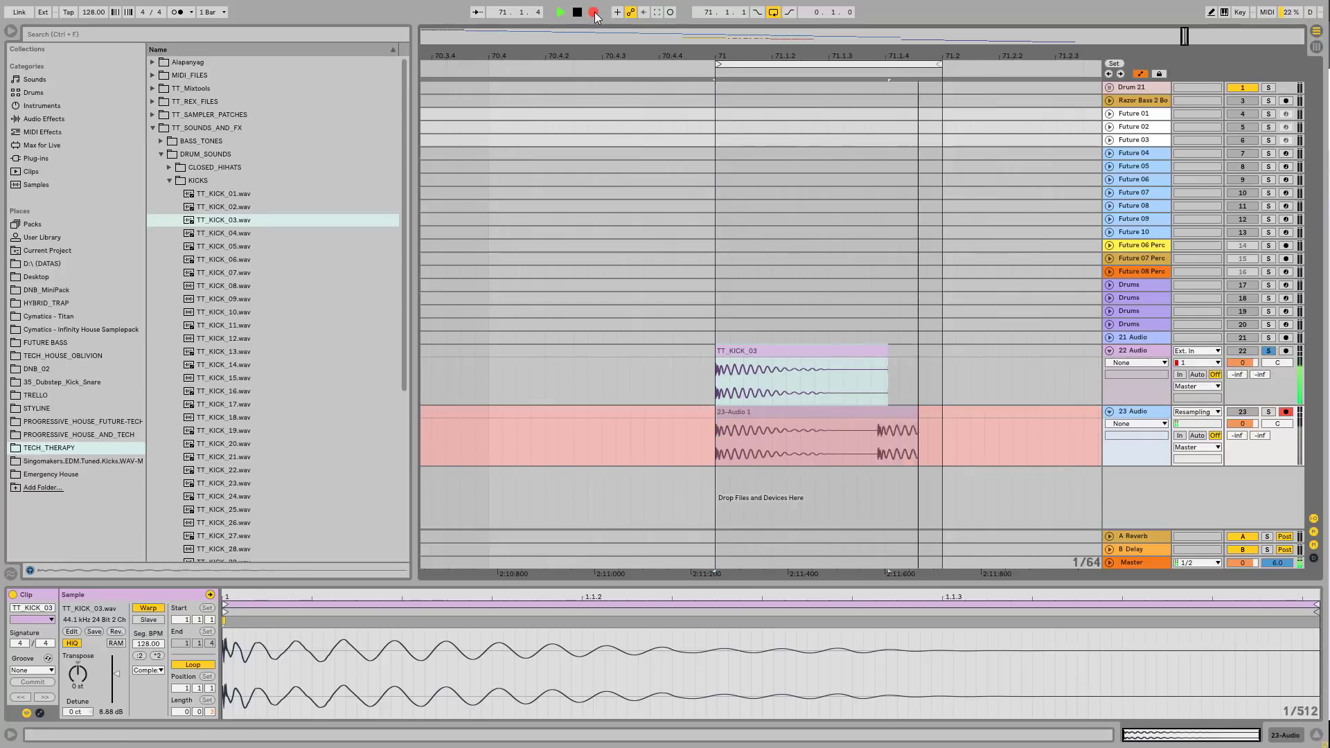
key(space)
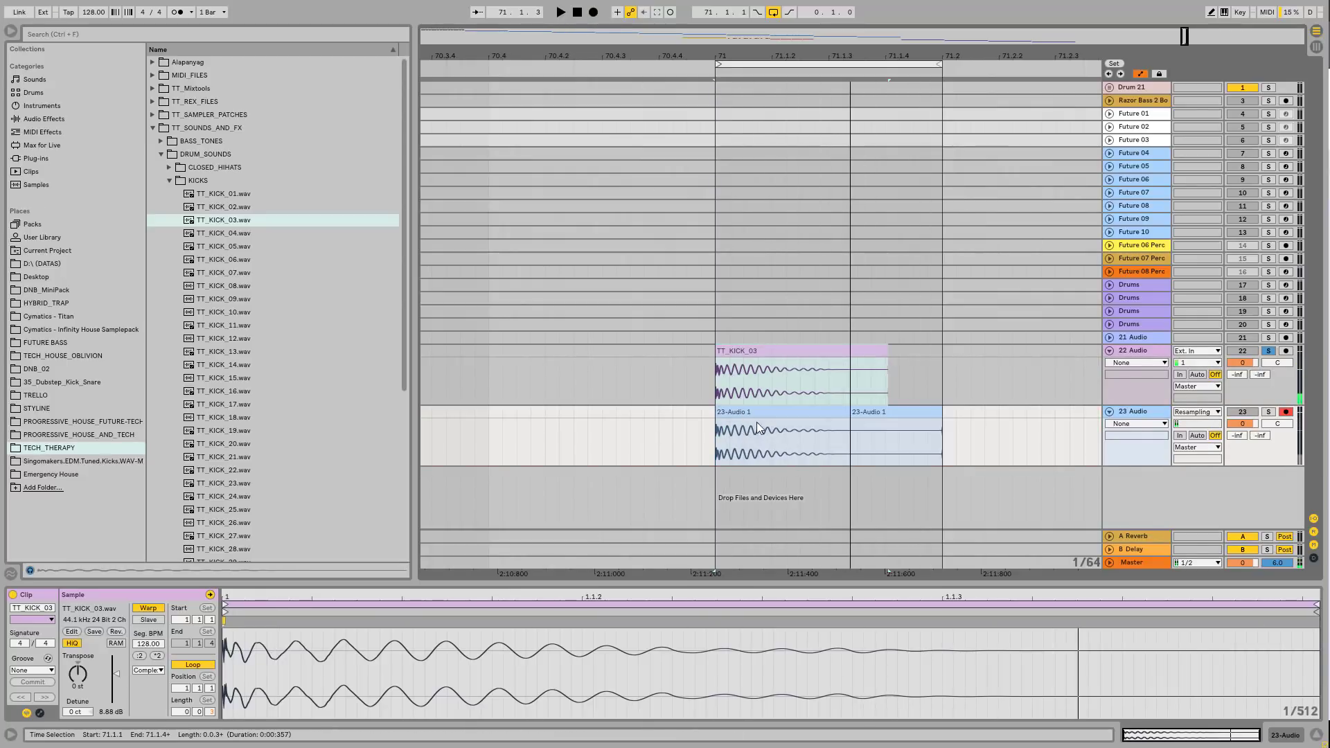
- Add Drum Buss from the audio effects to the TT_KICK_03 track
click(1135, 352)
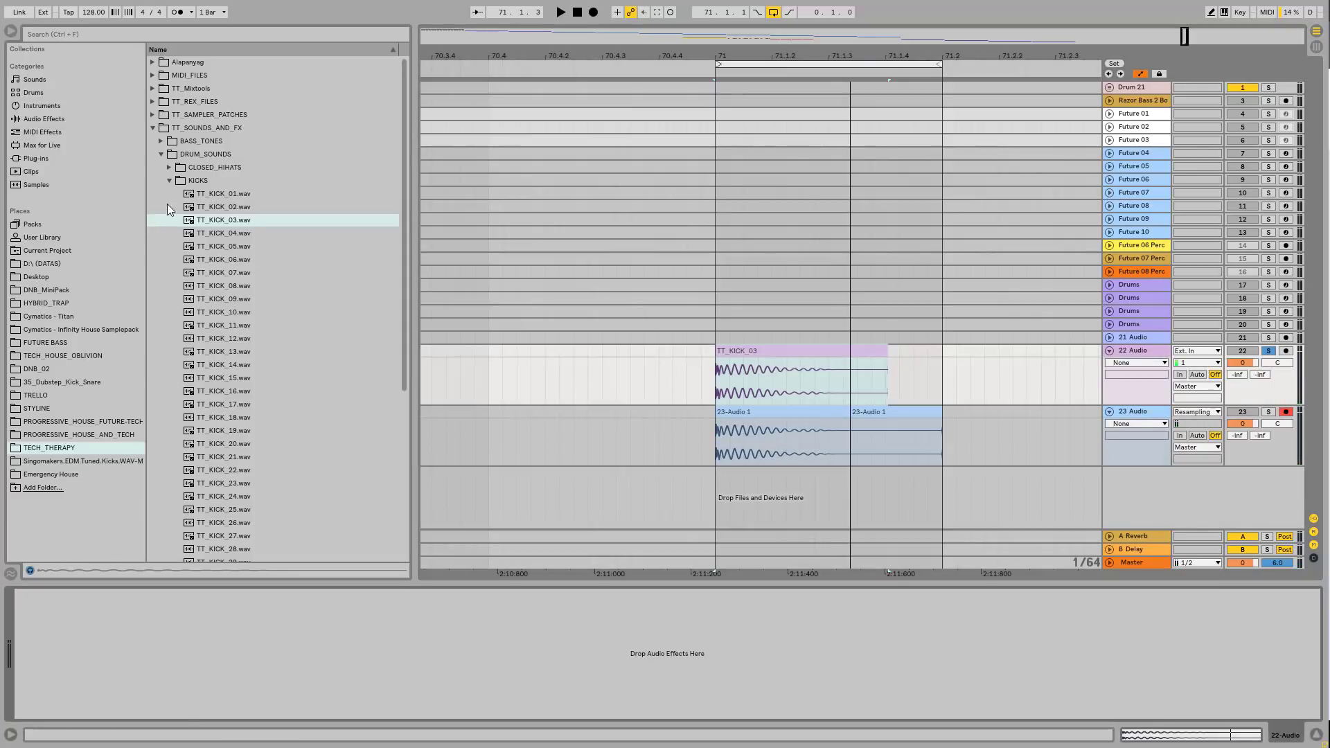
click(54, 120)
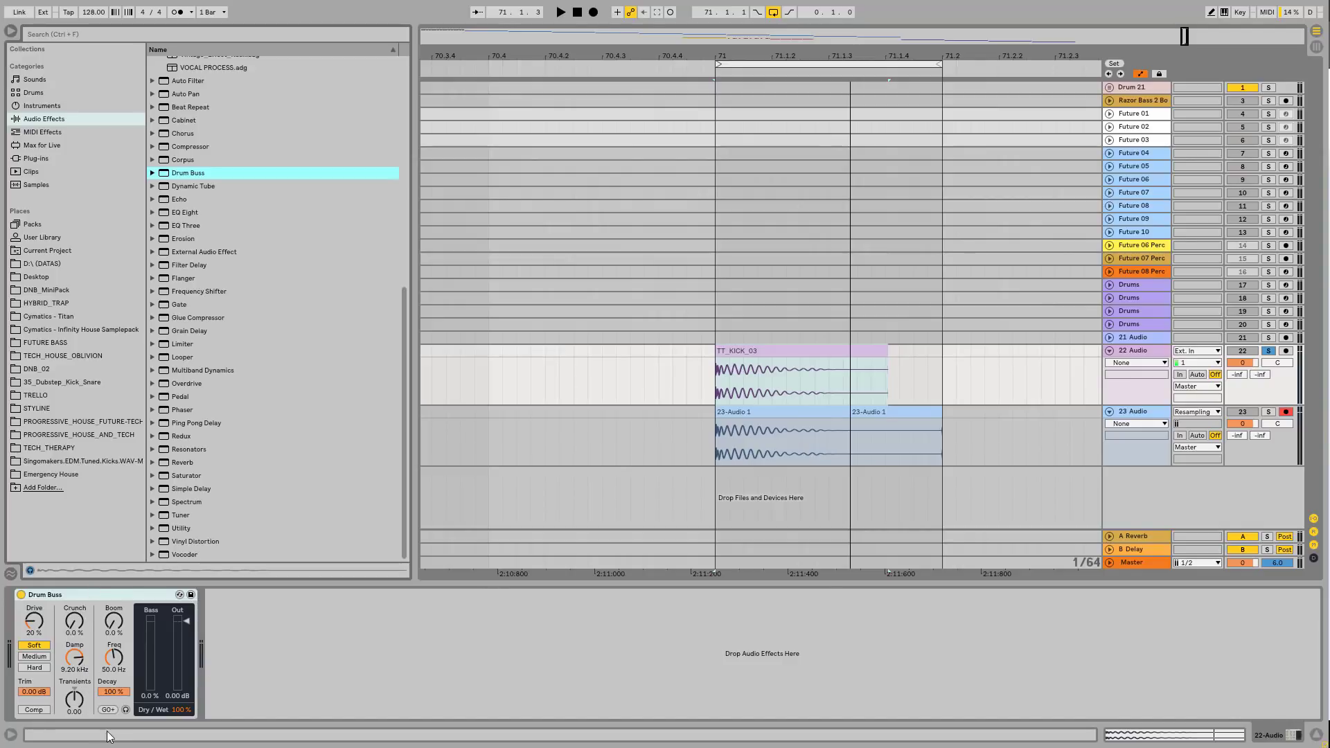
- Raise Drum Buss's Transients to 0.81 while the kick loop plays, and switch the device off for comparison
key(space)
drag(74, 701, 74, 617)
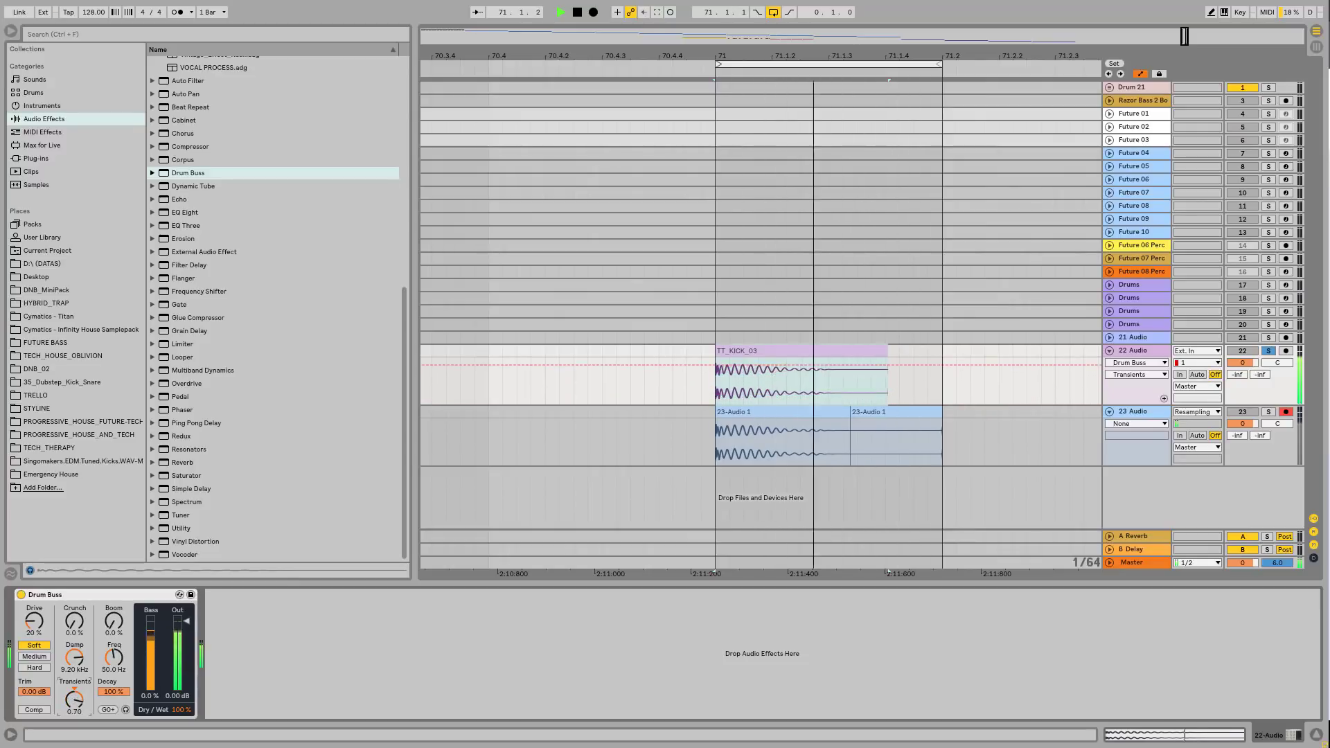
click(21, 595)
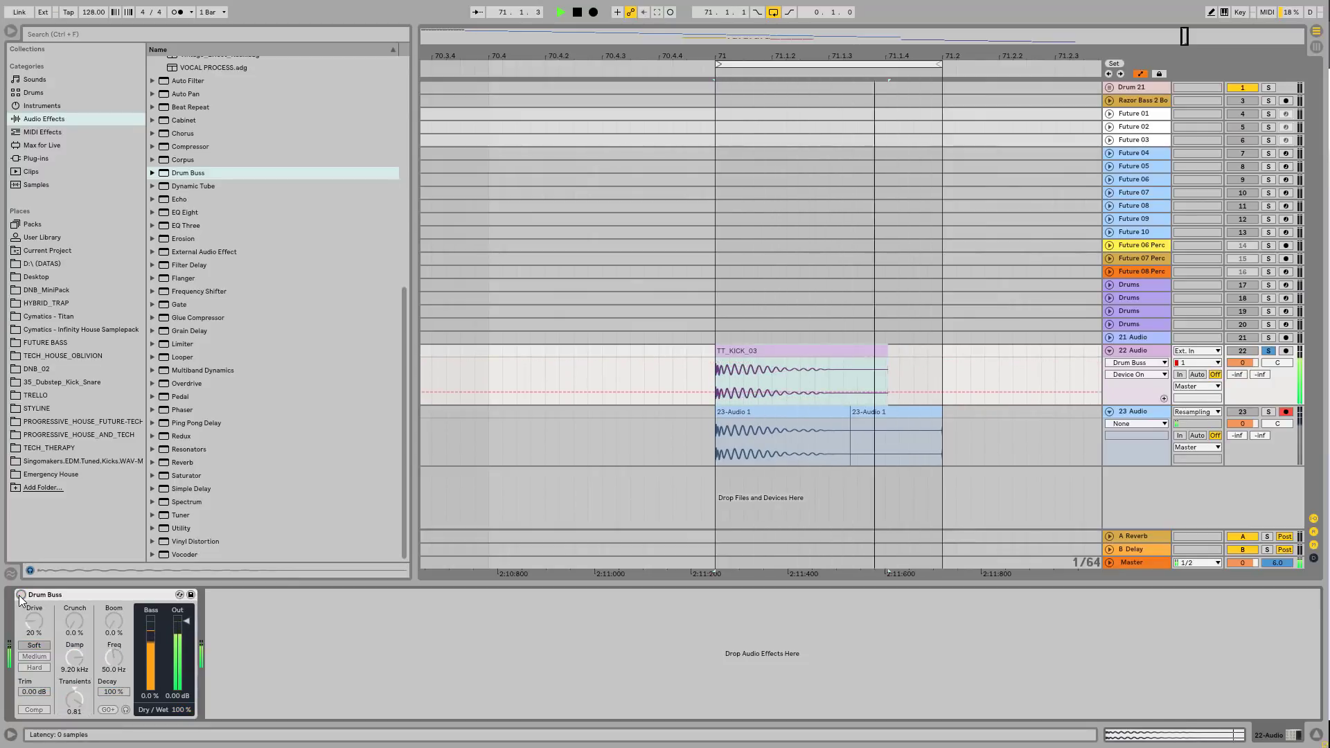
- Switch Drum Buss on, then resample the kick with Drive 0 %, Damp 20.0 kHz, Transients 0.98 and a reduced Dry/Wet
click(21, 594)
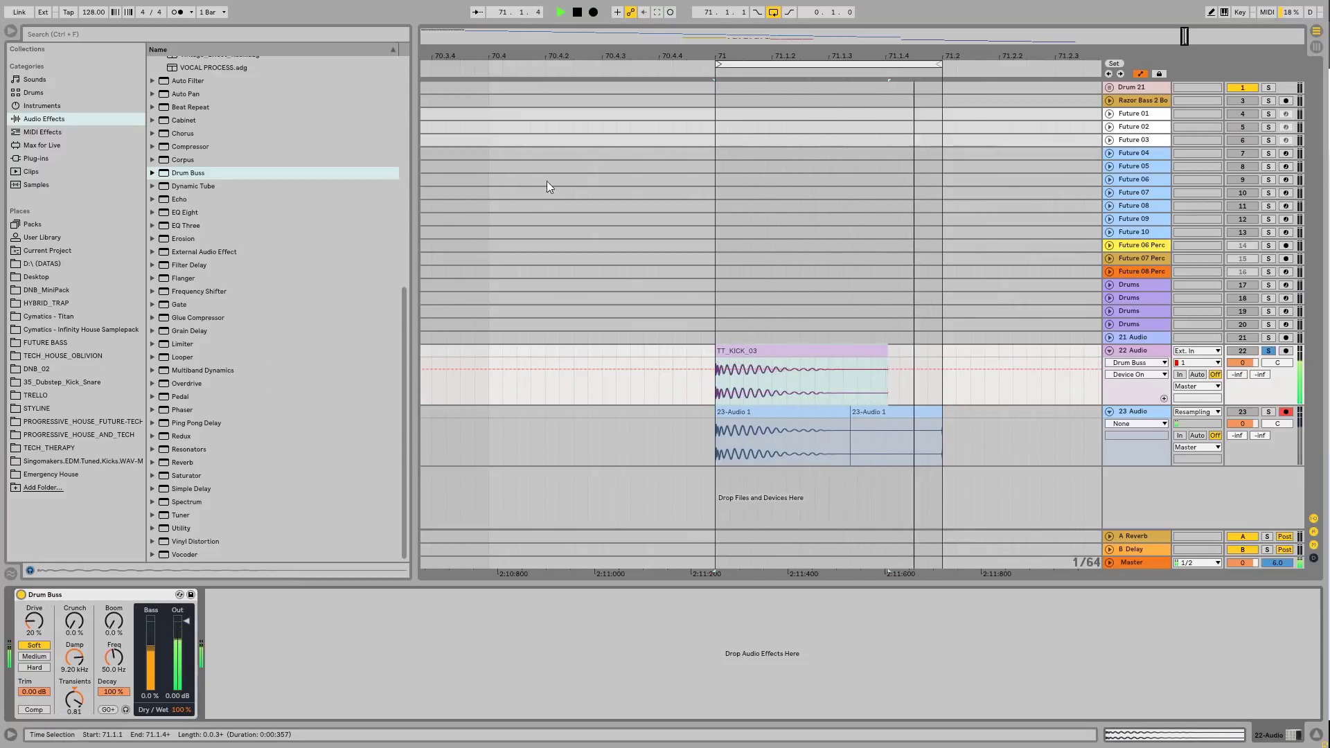
click(594, 13)
click(74, 698)
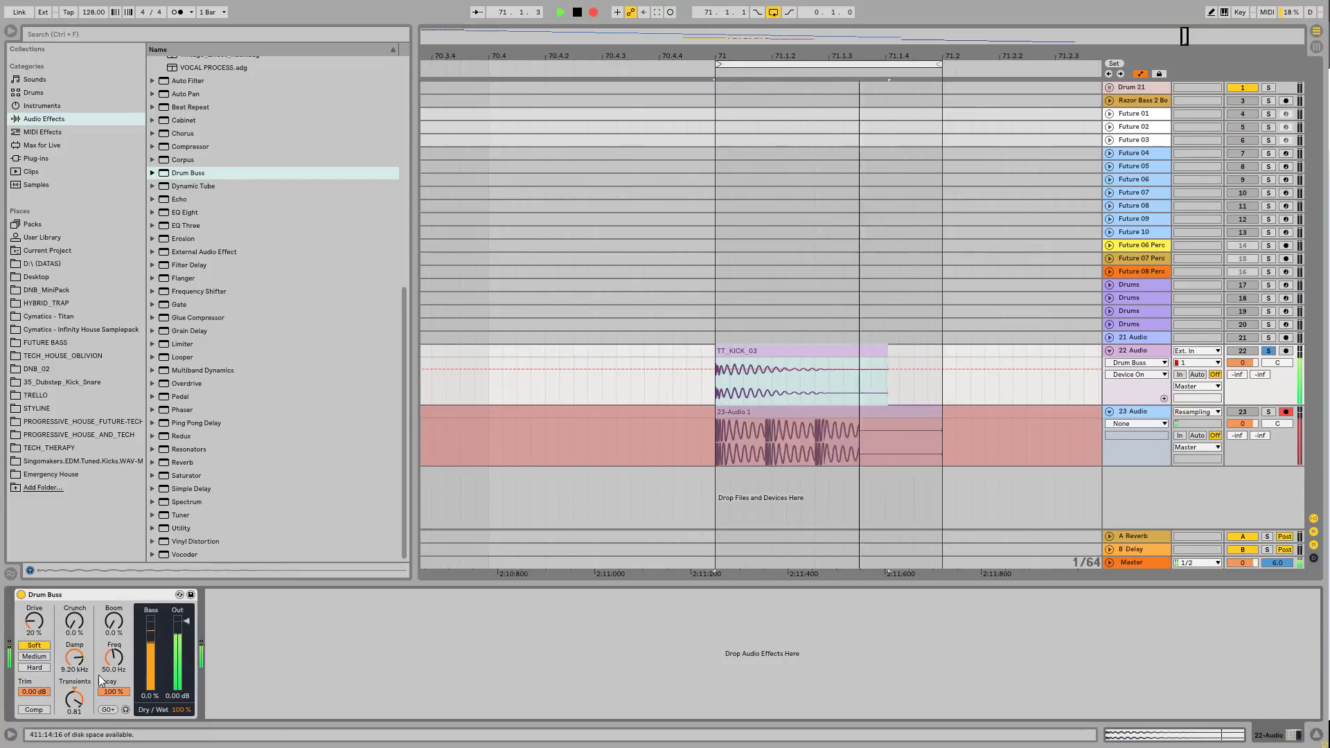
drag(74, 698, 35, 651)
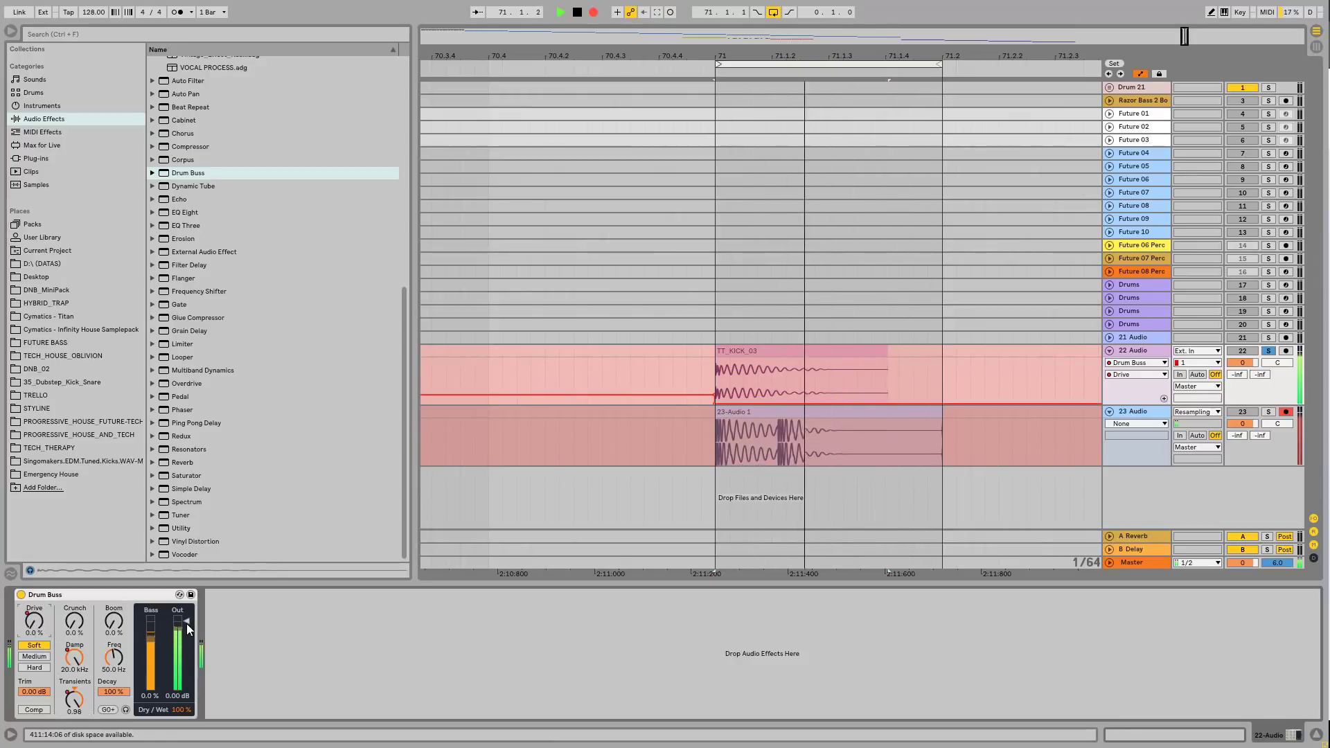
drag(181, 709, 181, 747)
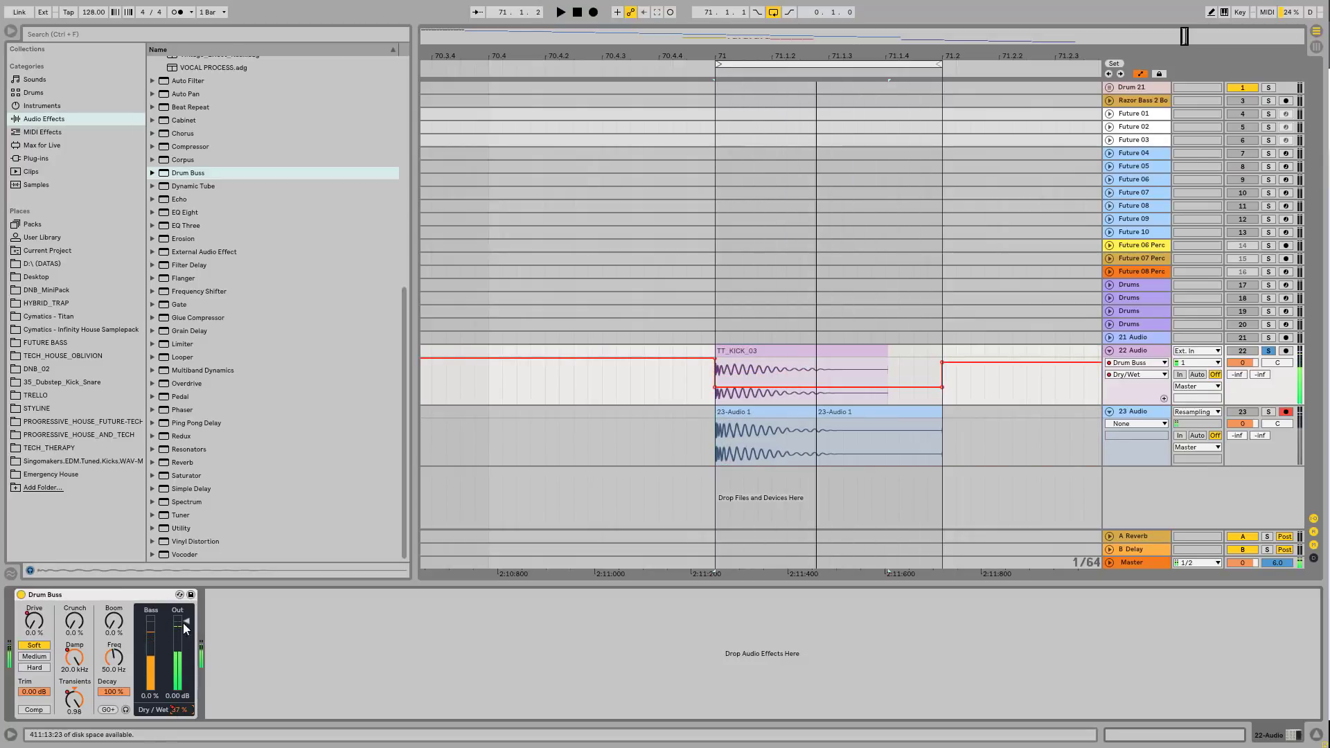
key(space)
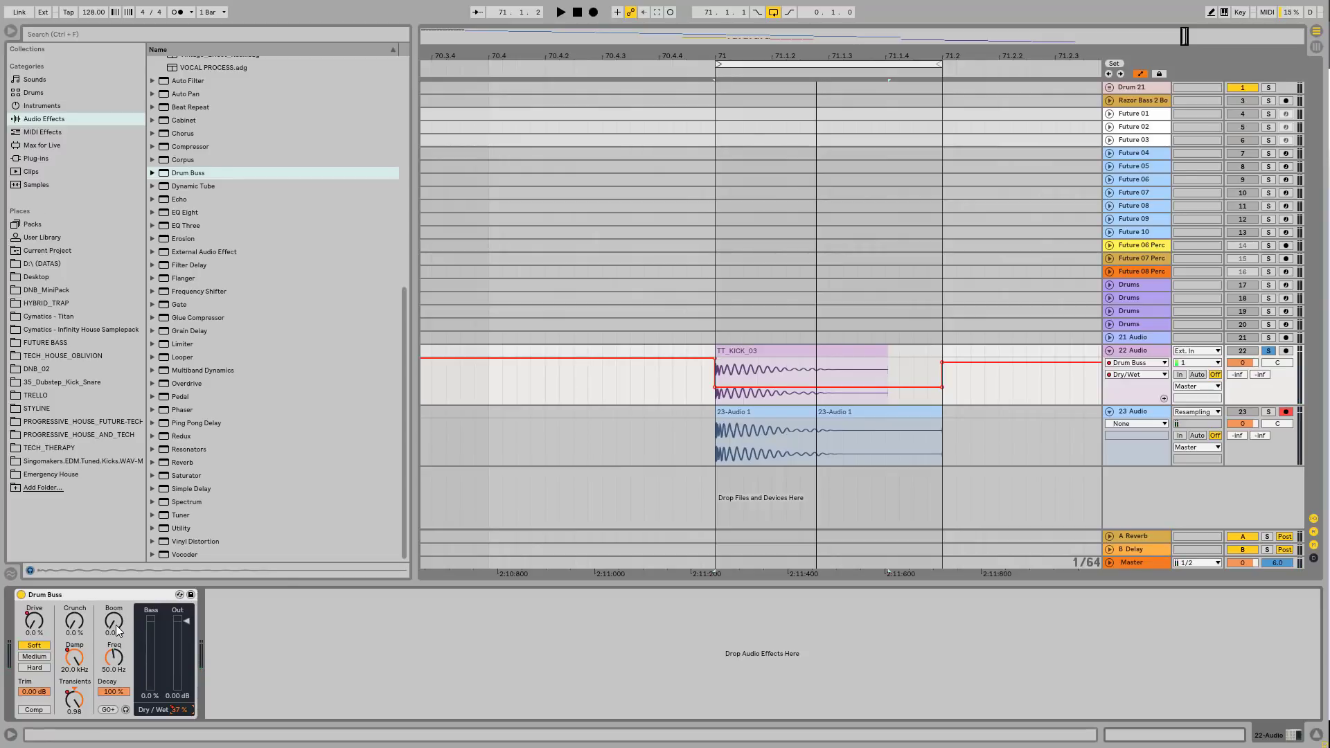
- Raise Drum Buss's Boom to 67 %, record the looping kick, and increase Boom to 81 % during recording
click(111, 603)
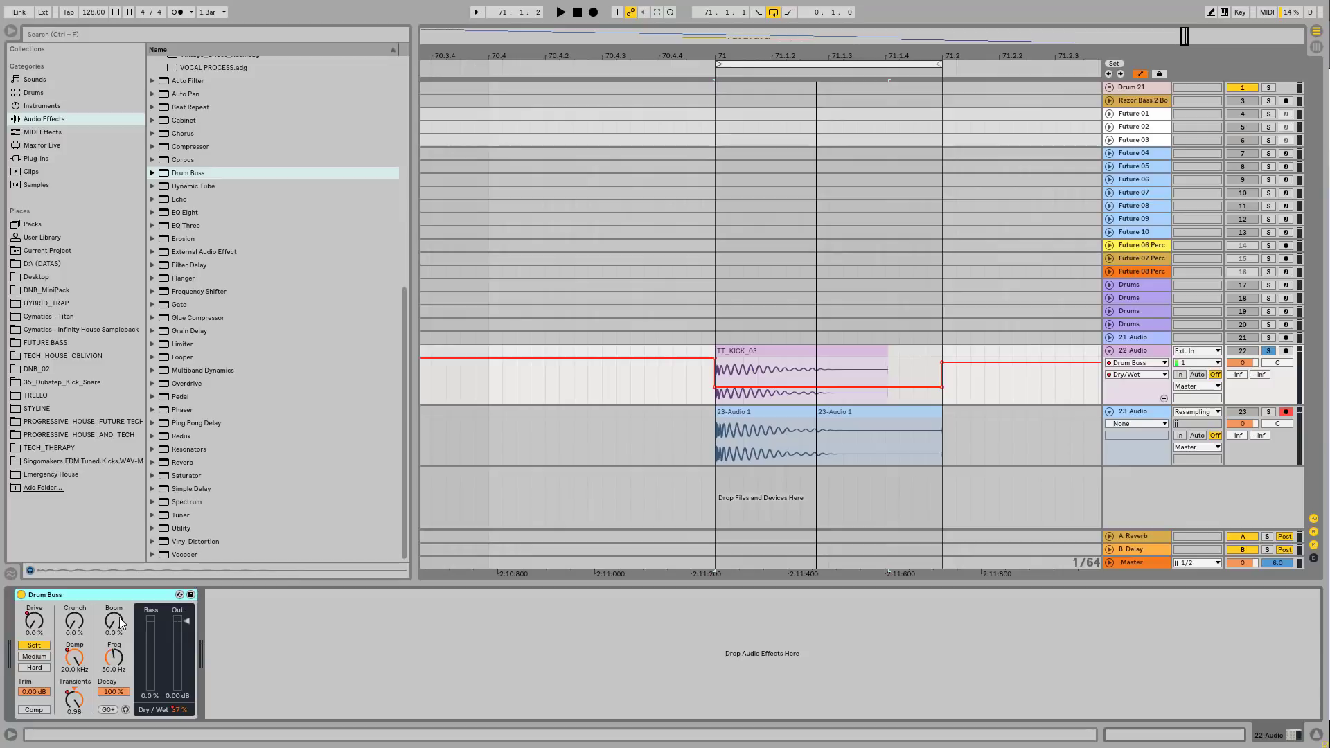
drag(119, 622, 119, 576)
key(space)
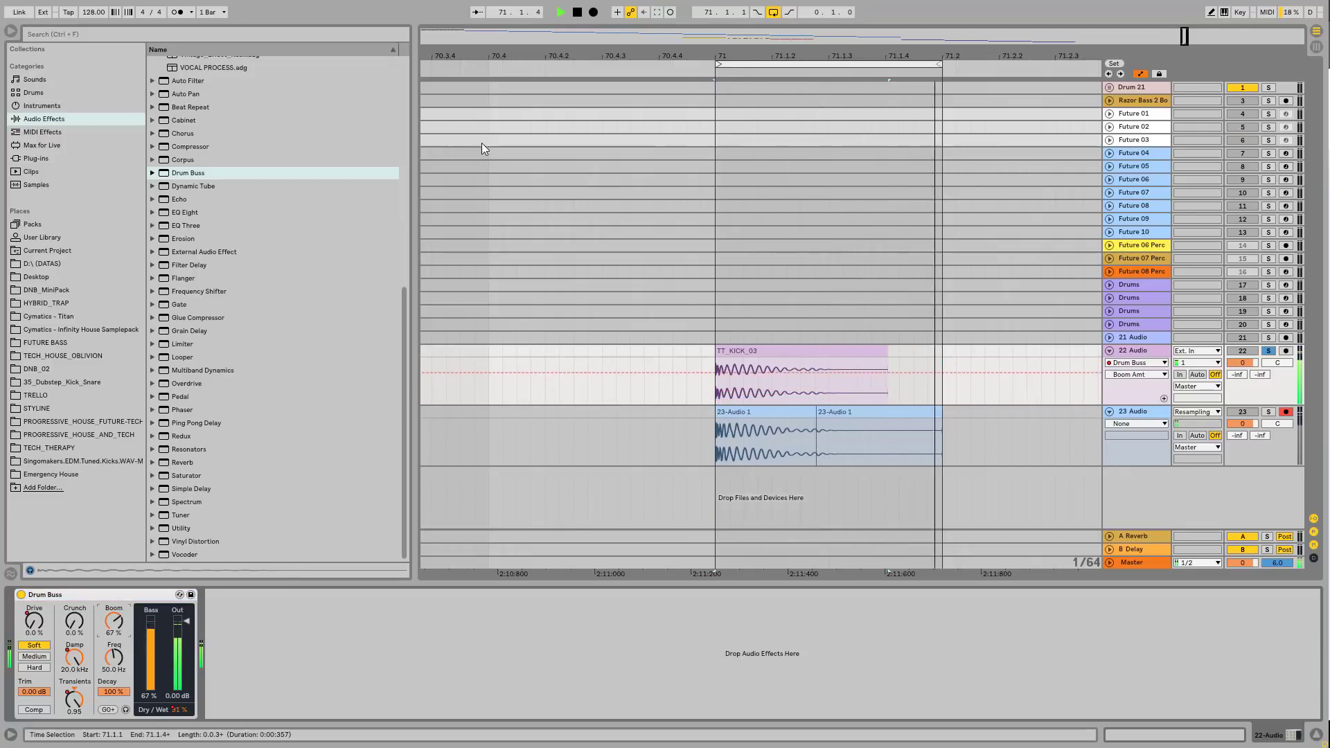
click(593, 13)
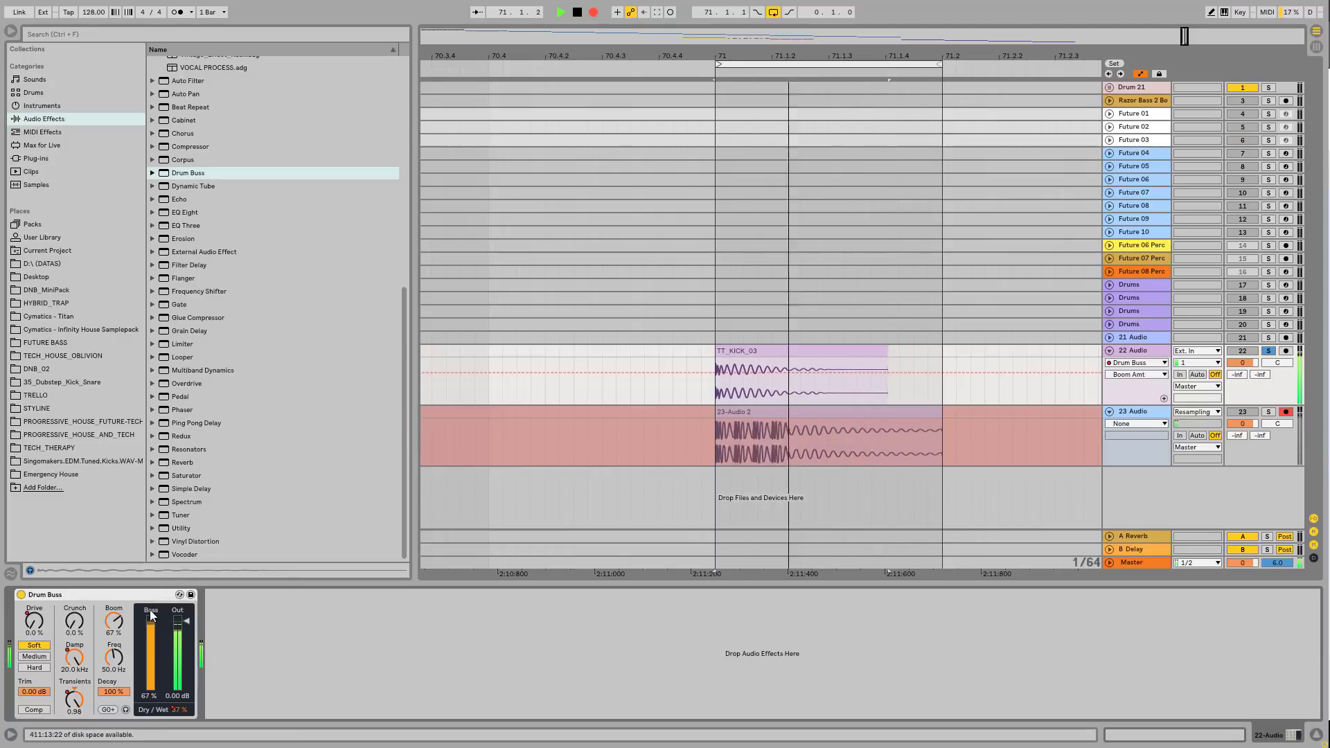
drag(117, 626, 116, 617)
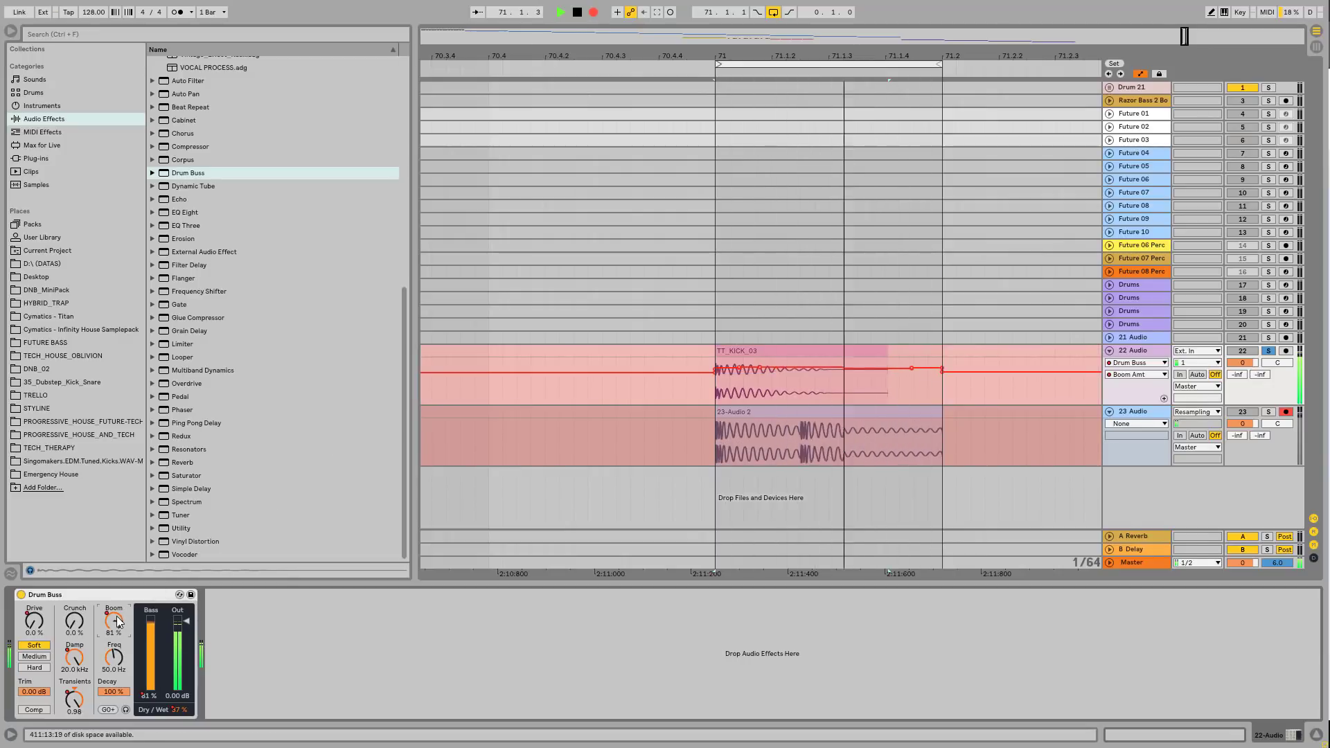
key(space)
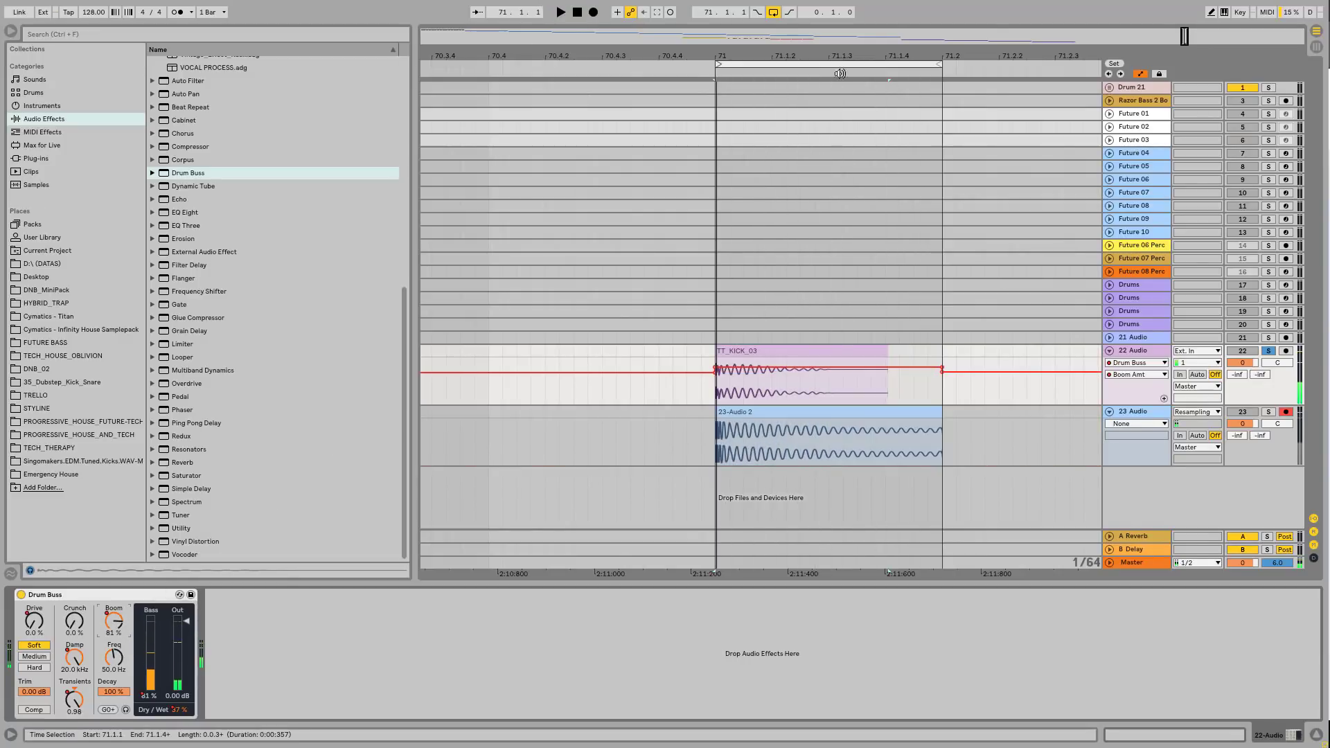
- Tune Drum Buss's Boom frequency to 52.4 Hz while recording the kick onto the resampling track
key(z)
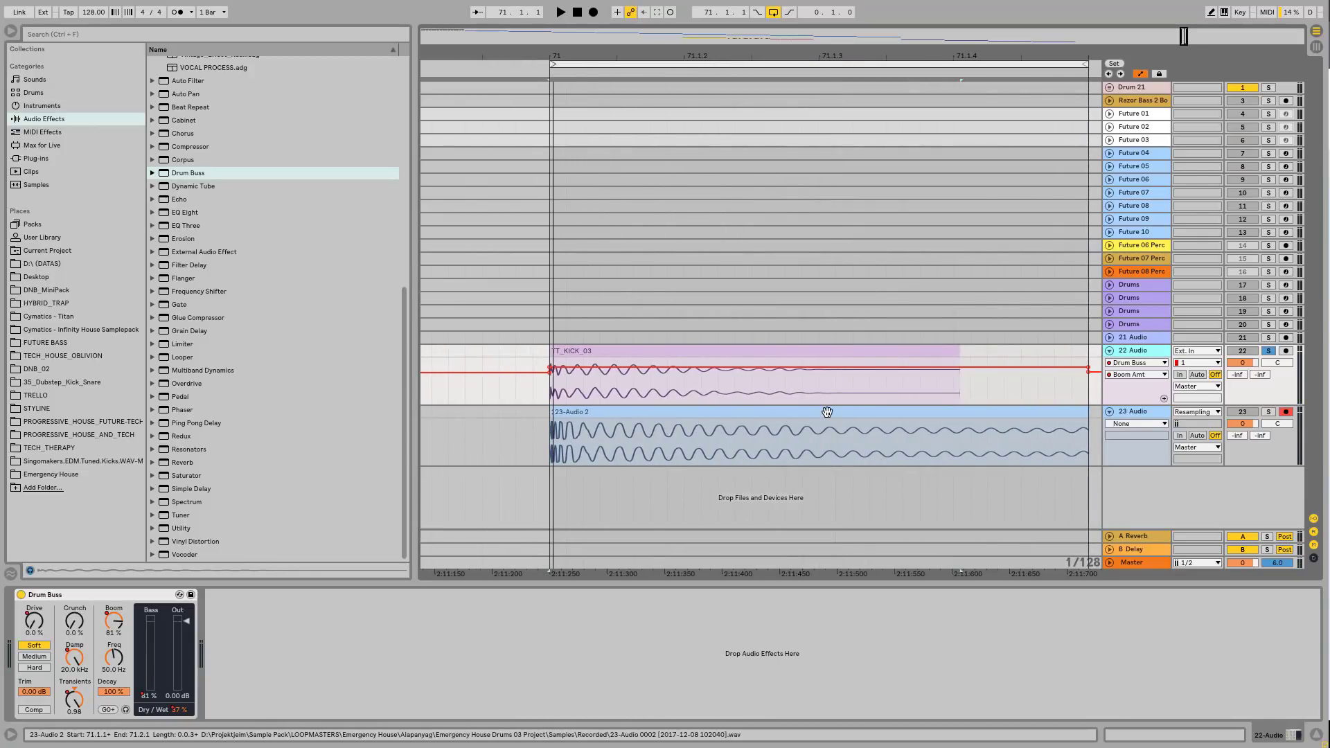
drag(805, 60, 807, 50)
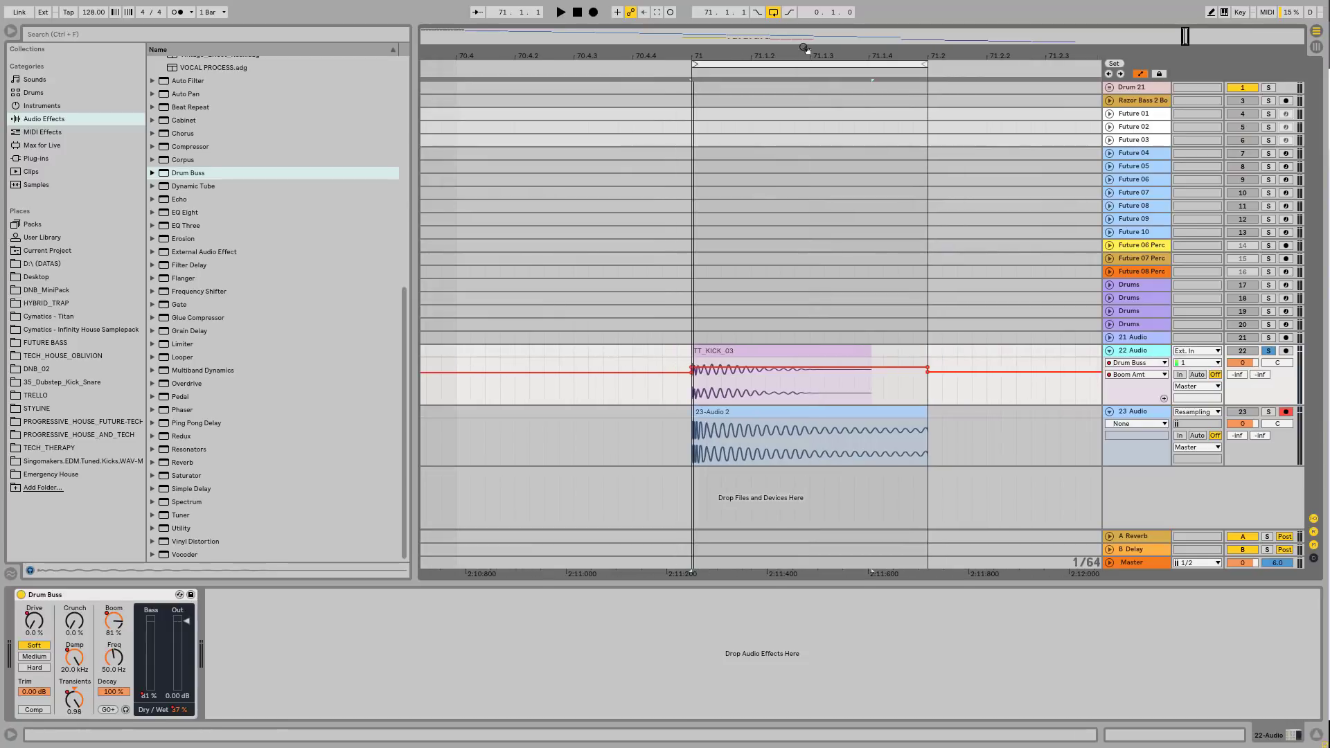
click(115, 658)
drag(115, 657, 115, 654)
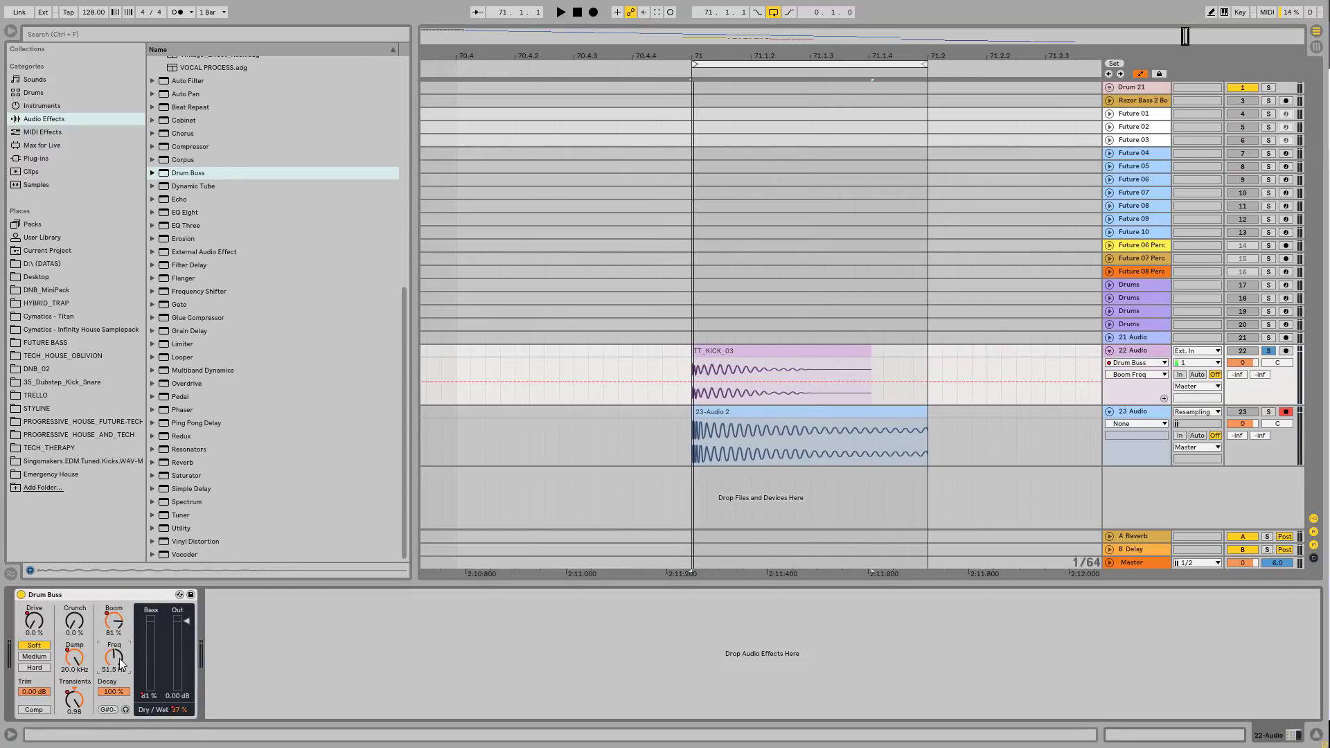
key(space)
key(F9)
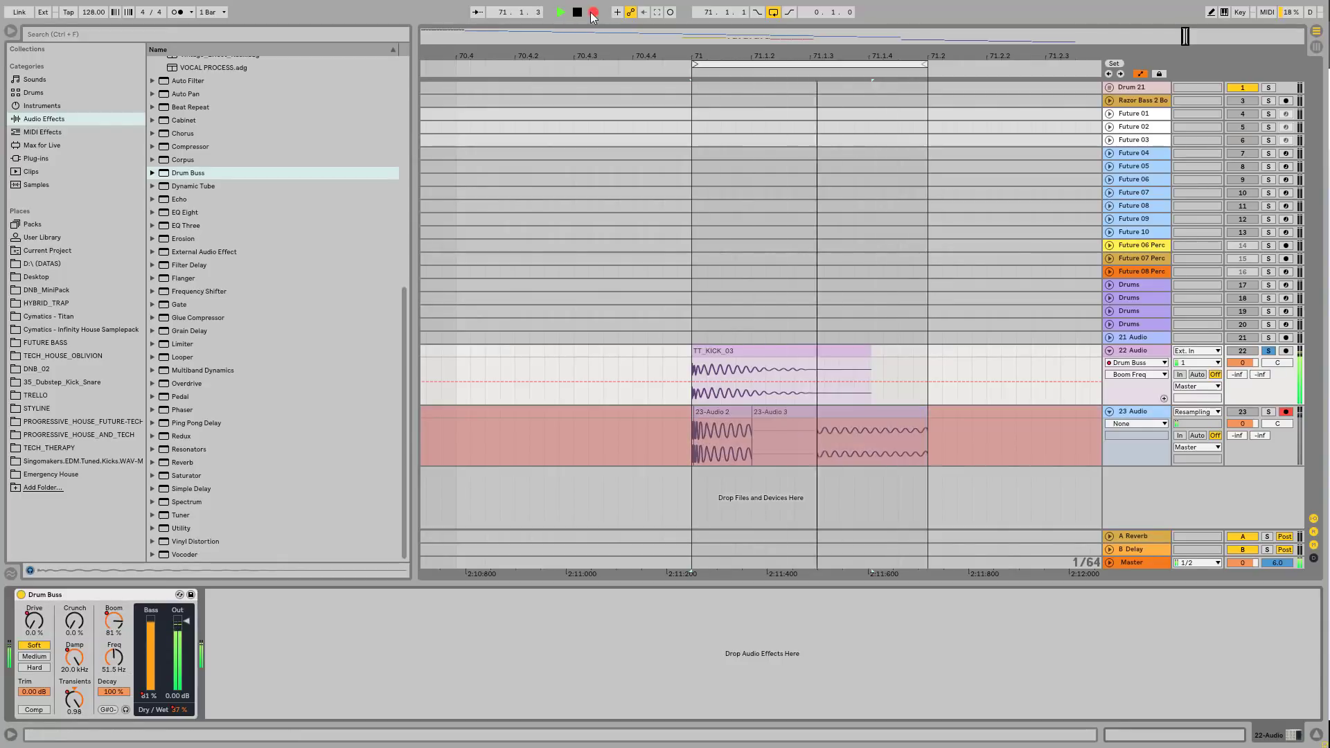
mouse_move(128, 666)
mouse_down()
mouse_move(115, 656)
mouse_move(115, 669)
mouse_up()
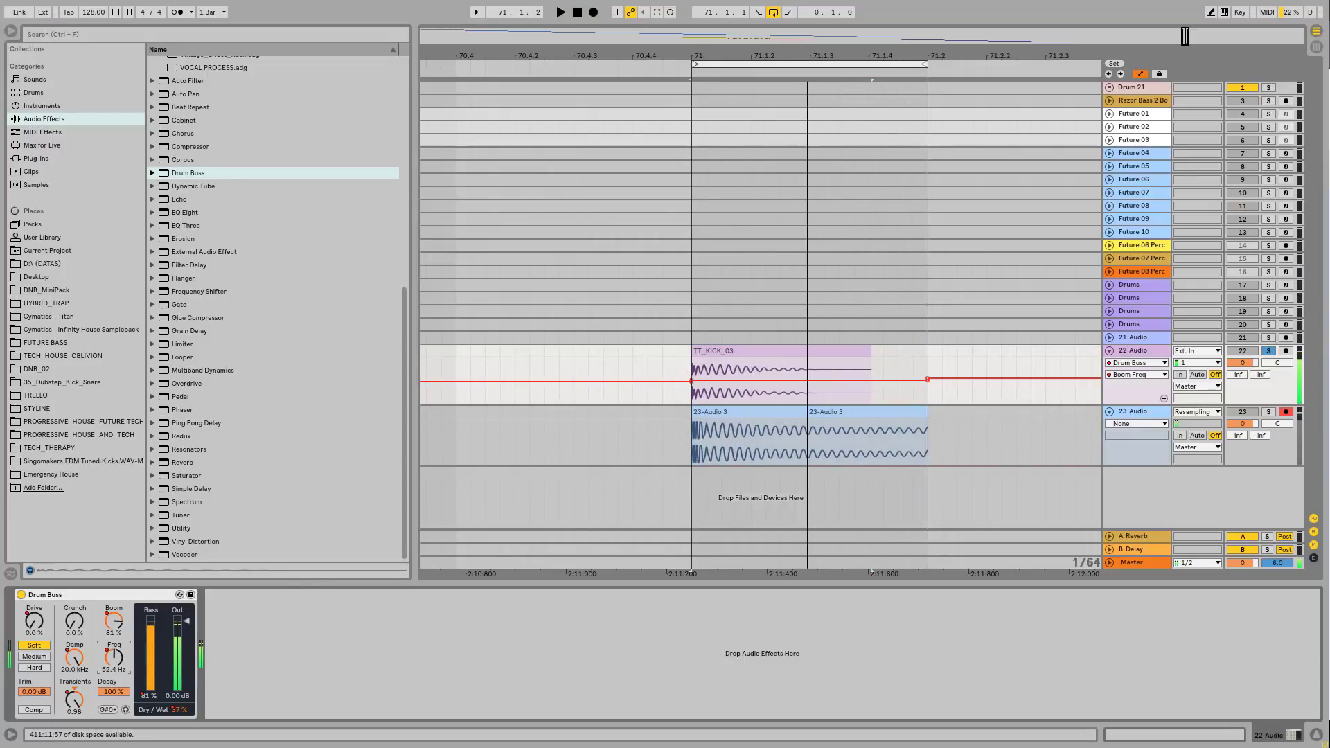
key(space)
- Record the kick onto the resampling track again while reducing Drum Buss's Boom Decay
click(745, 447)
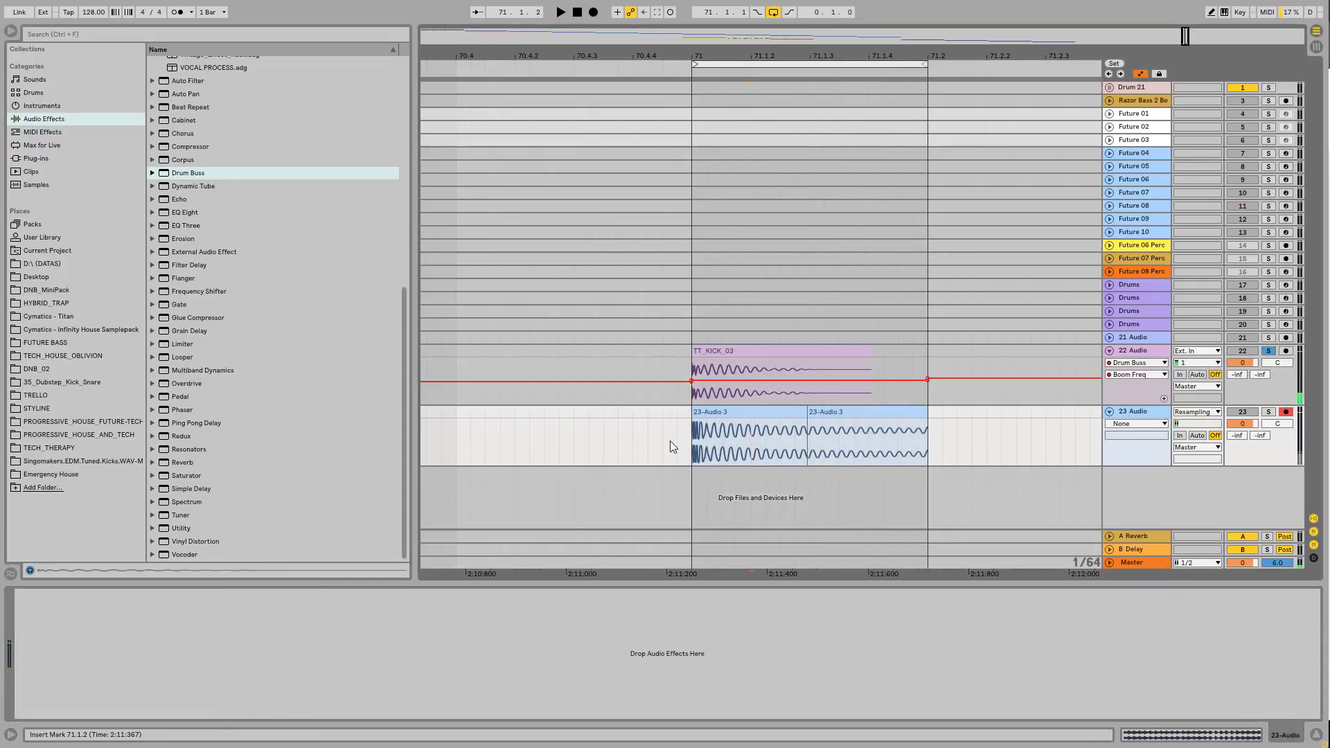
click(745, 389)
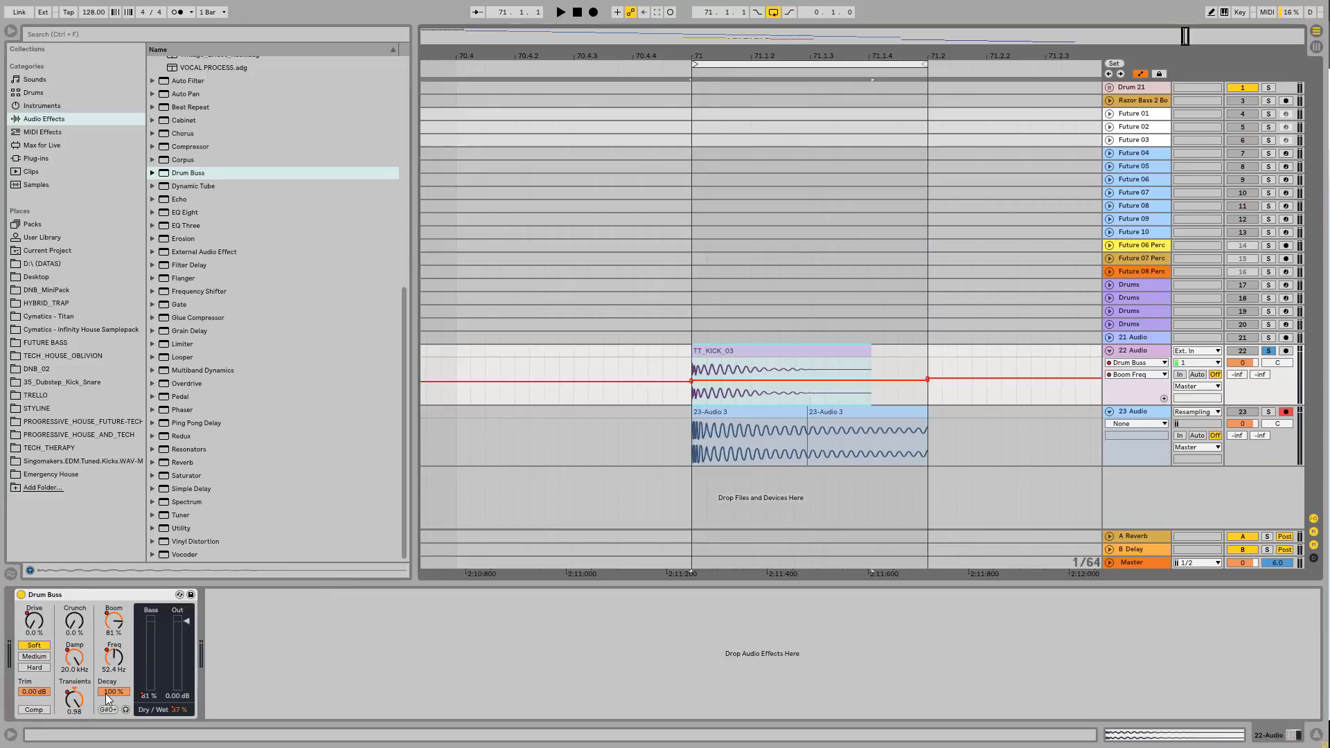
key(F9)
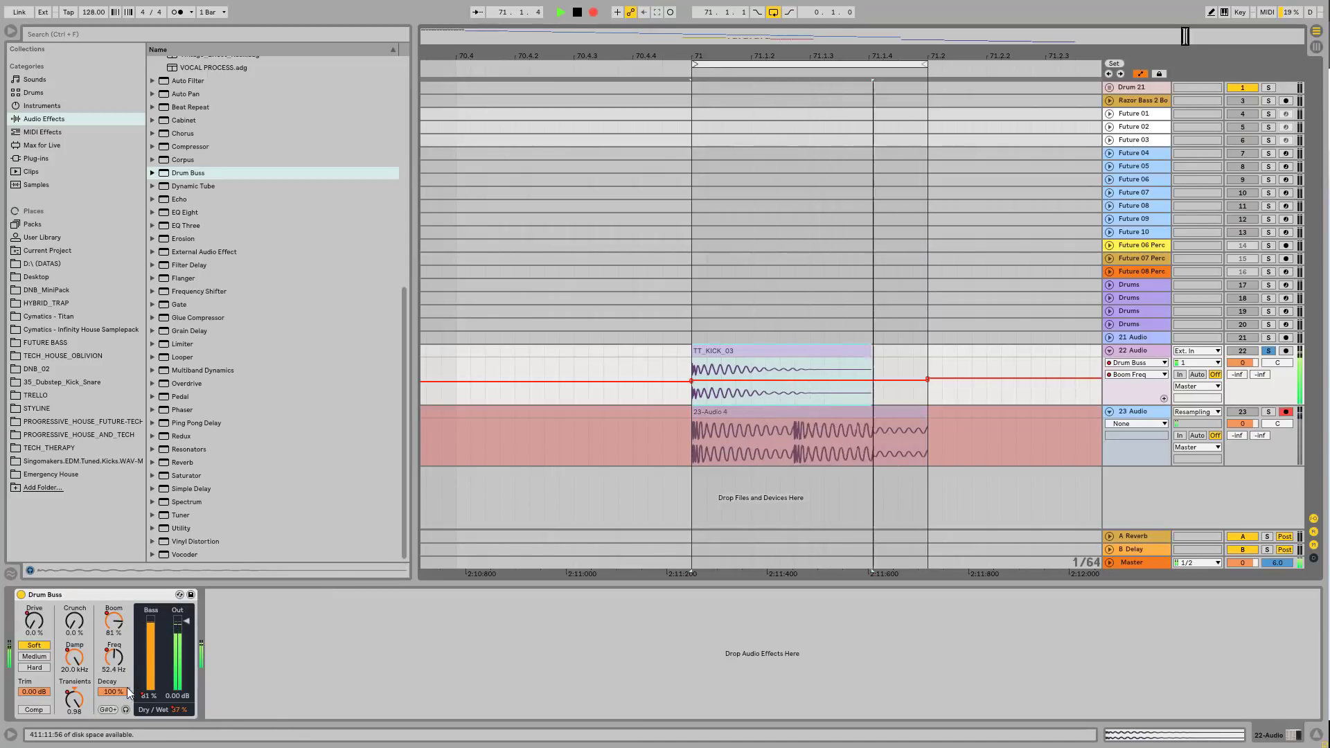
key(space)
- Delete the recorded automation of Drum Buss's Boom frequency and Boom amount
right_click(114, 657)
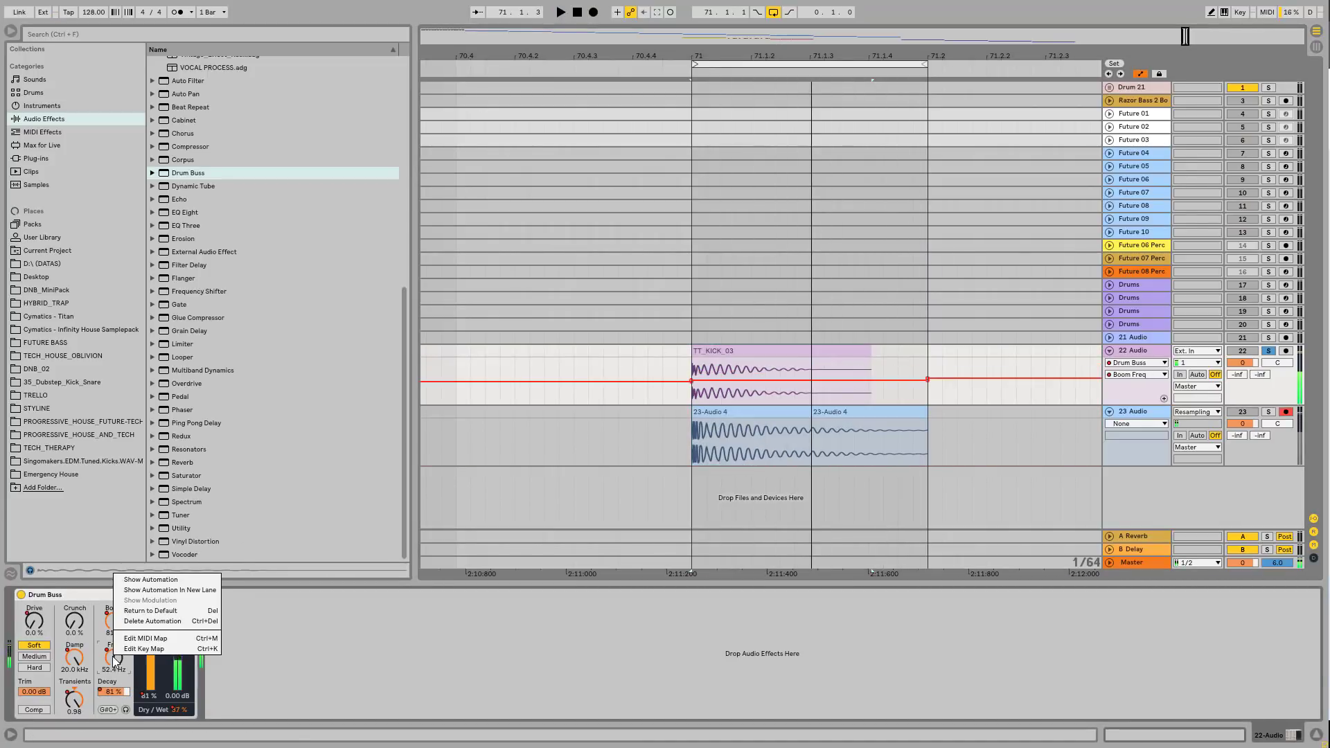
click(153, 622)
right_click(116, 622)
click(153, 672)
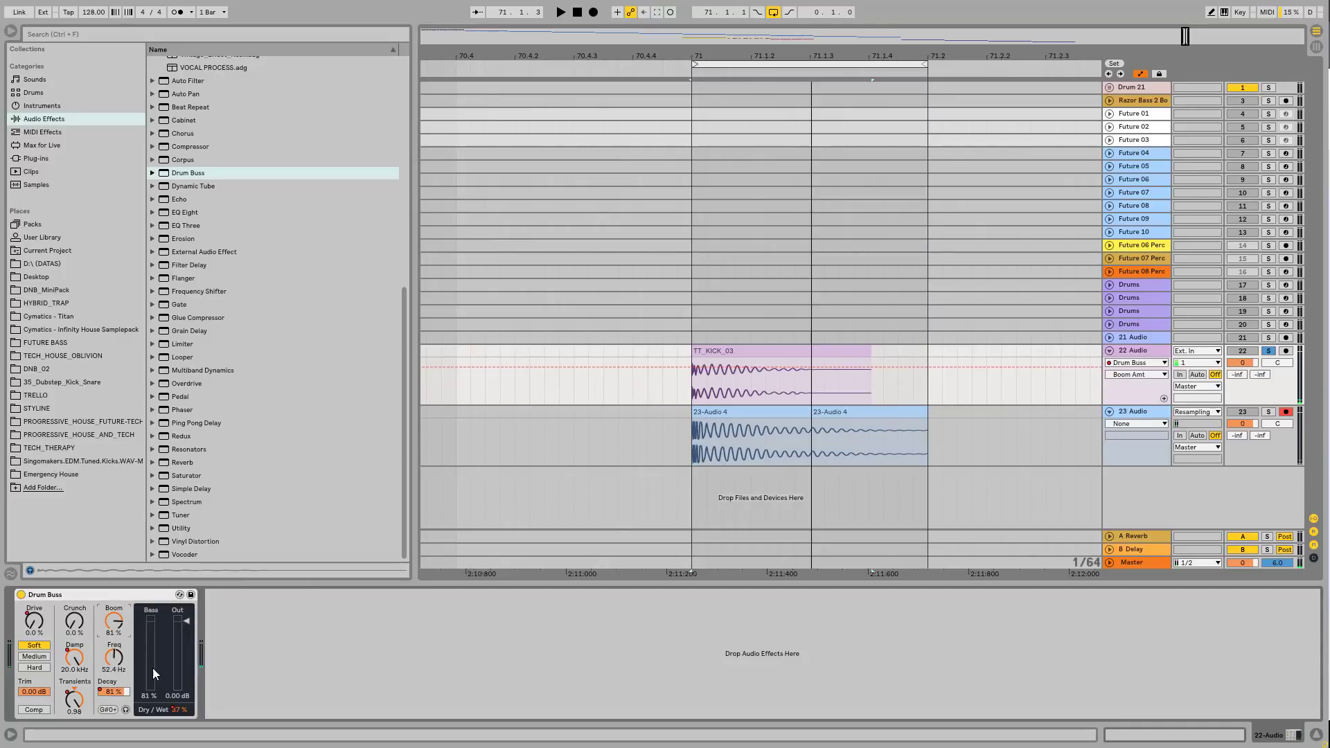
- Record the kick again, deleting the Boom Decay automation and lowering Decay to about 45 % during the take
click(593, 12)
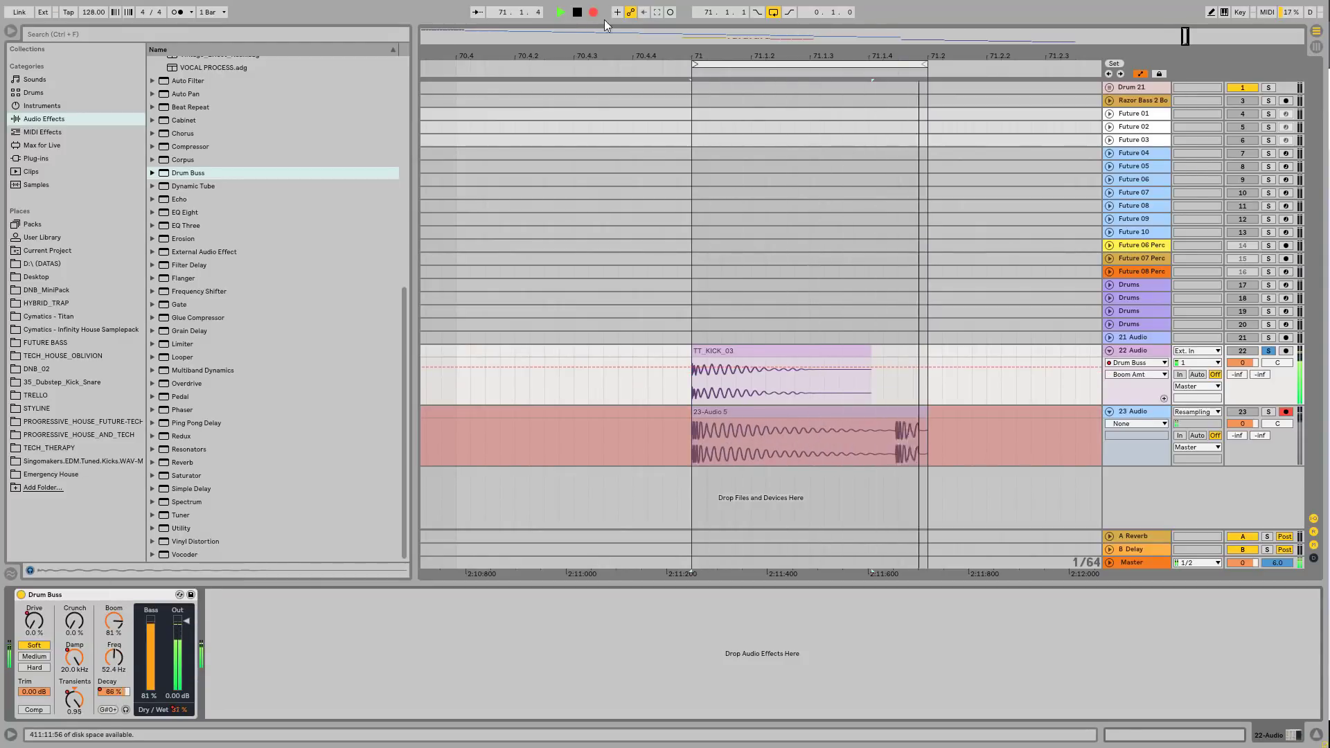
click(617, 11)
right_click(114, 692)
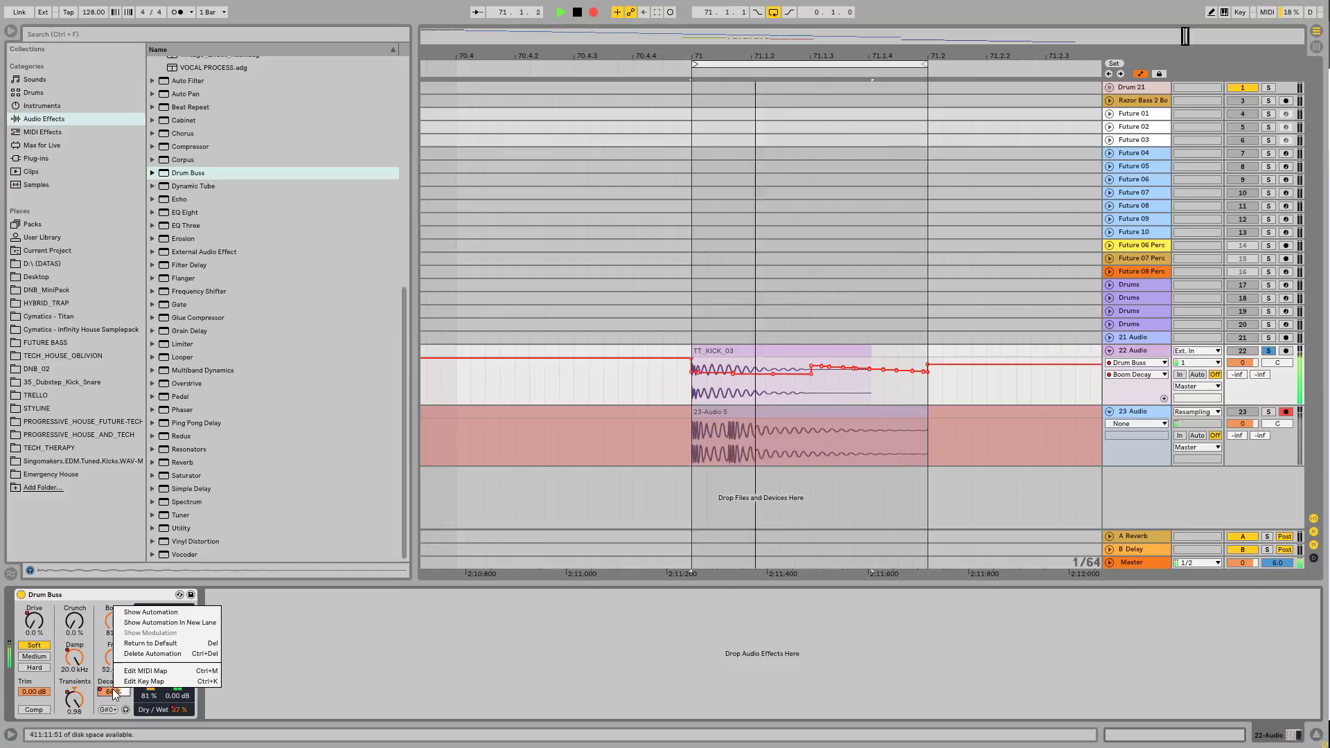
click(151, 654)
drag(115, 693, 114, 706)
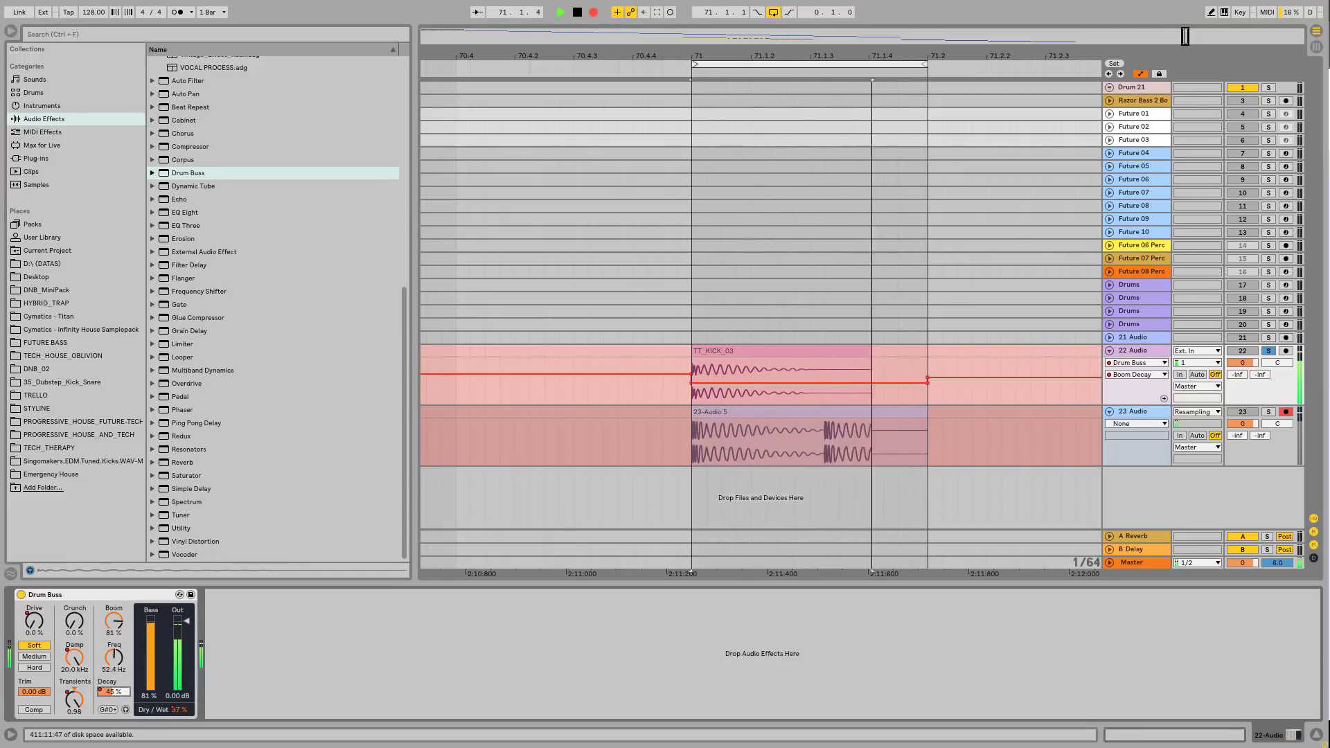
key(space)
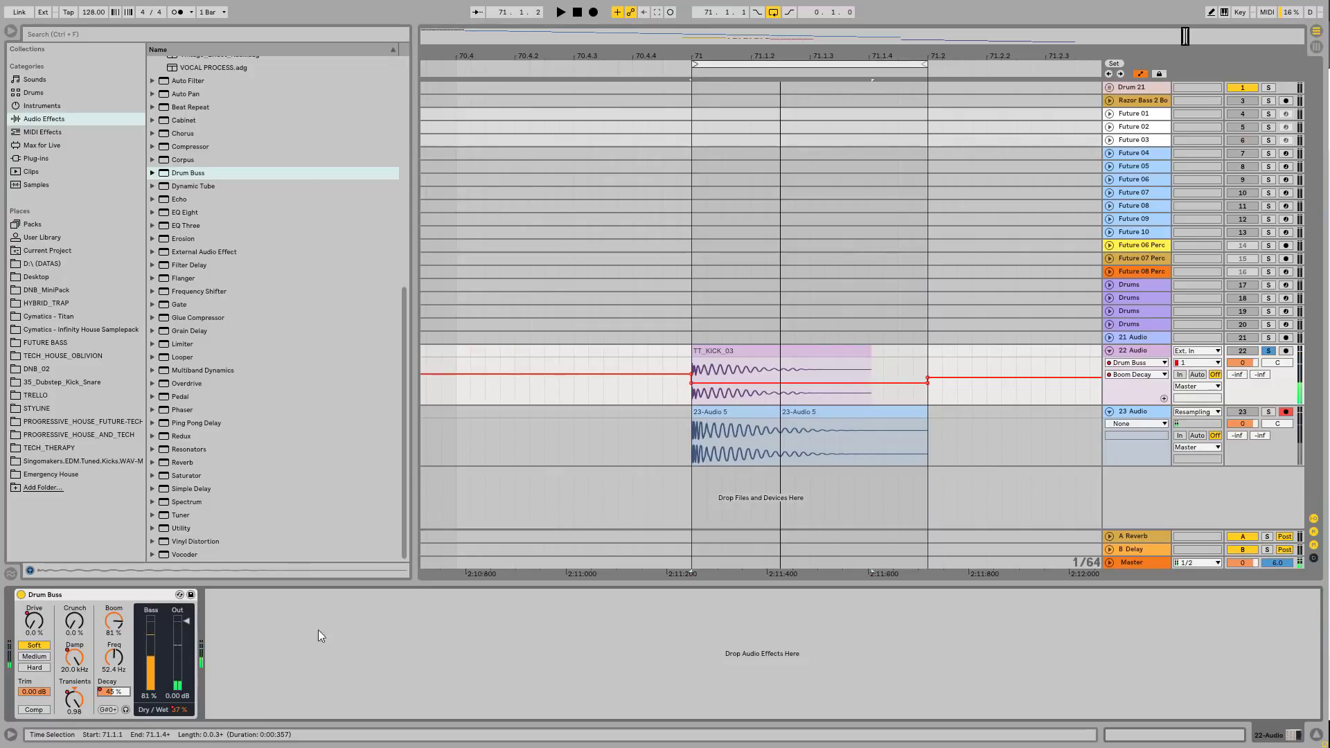
- Replace Drum Buss on the kick track with Utility, and enable its Bass Mono at about 186 Hz
click(133, 596)
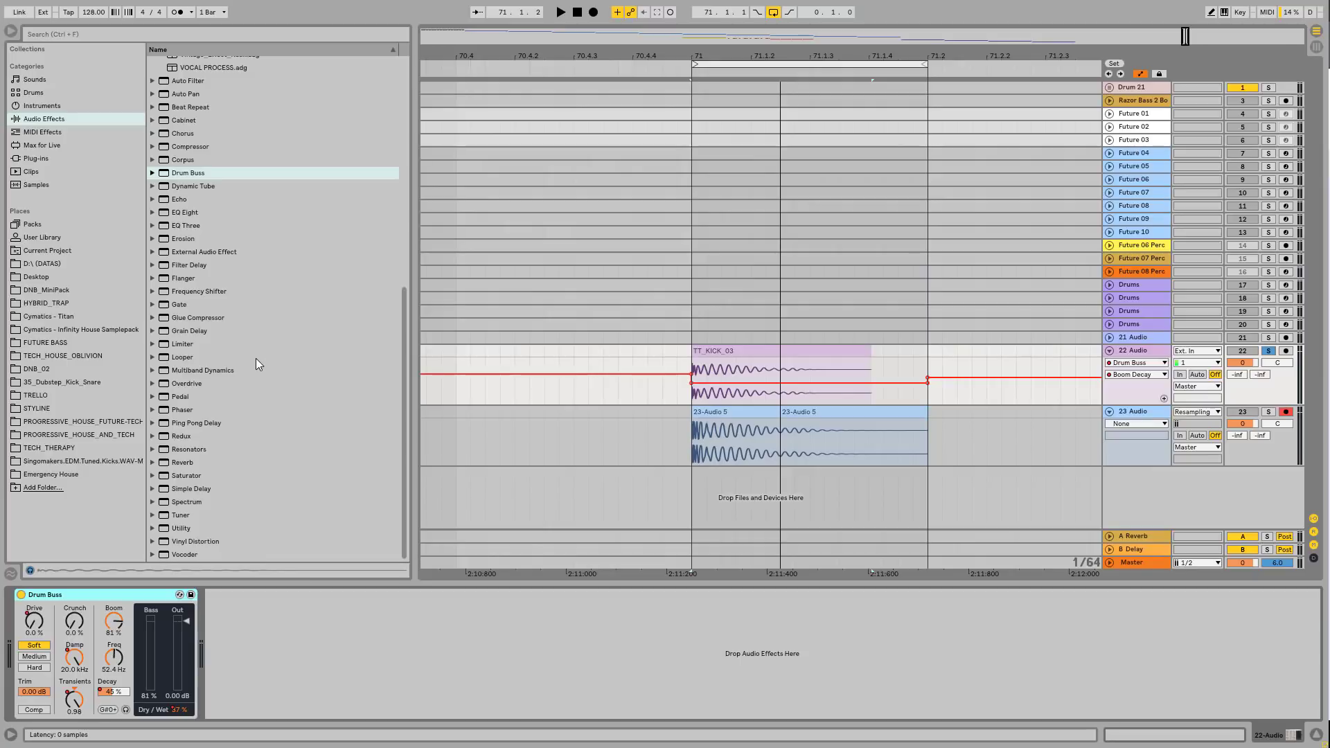
key(Delete)
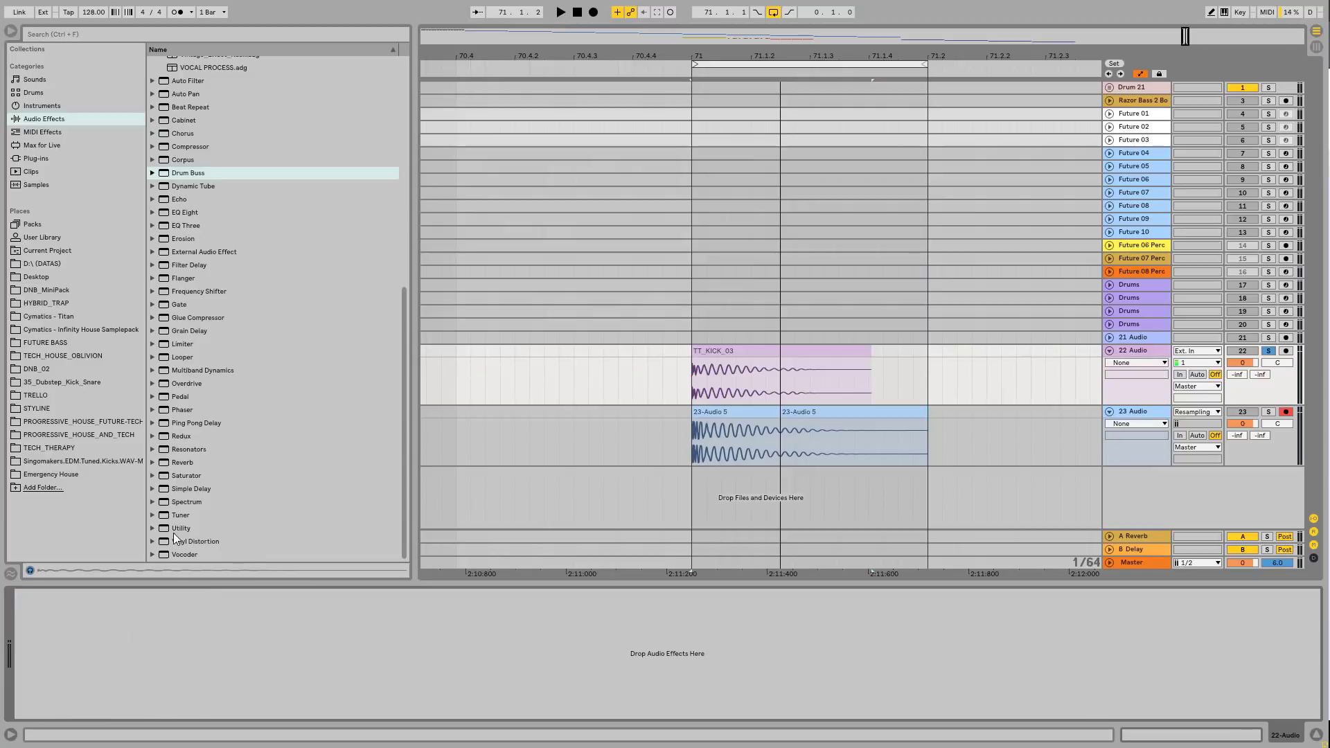
drag(178, 529, 166, 636)
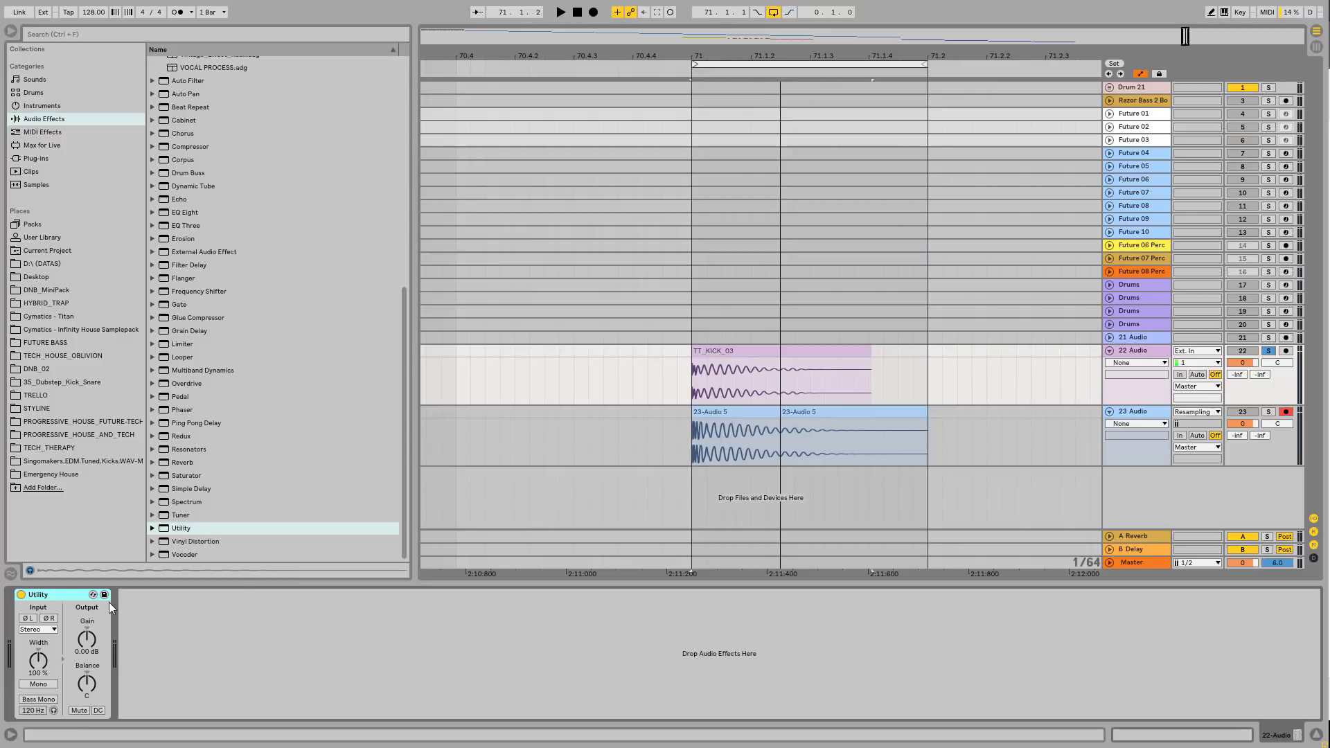
click(40, 700)
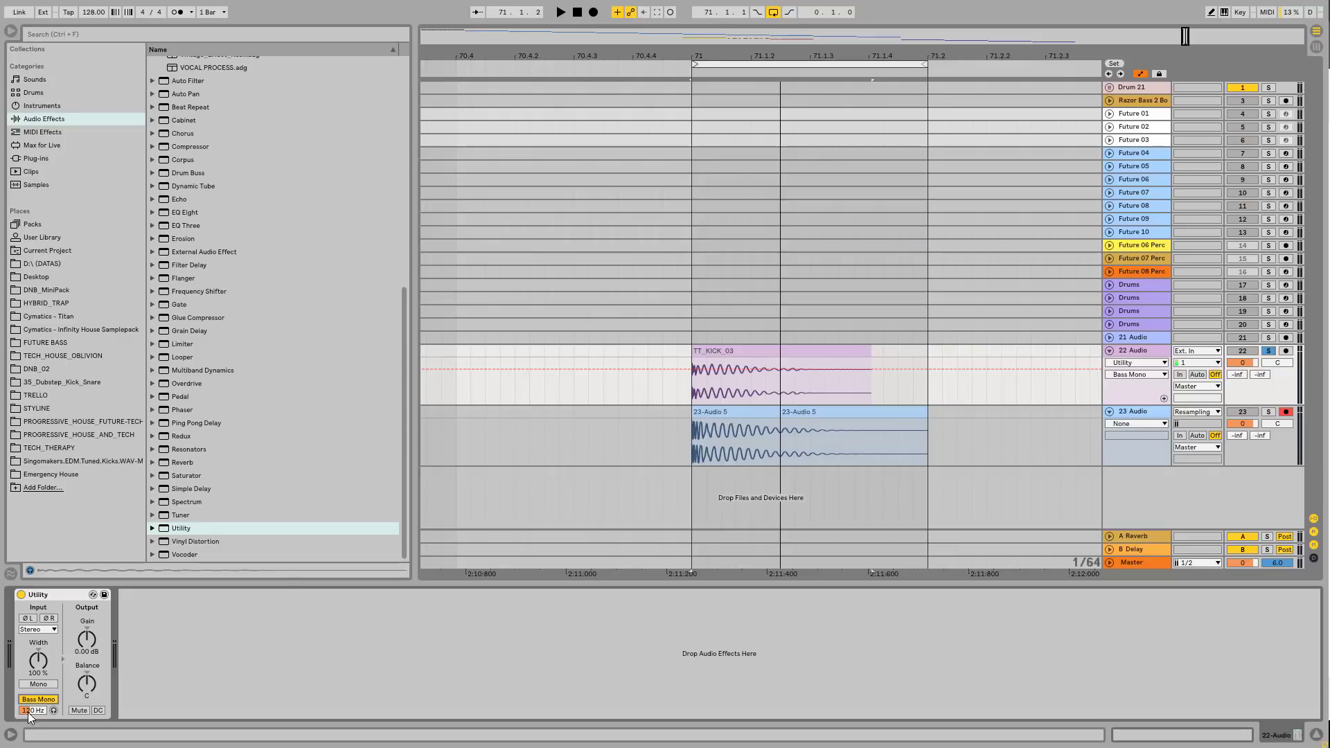
drag(31, 711, 31, 693)
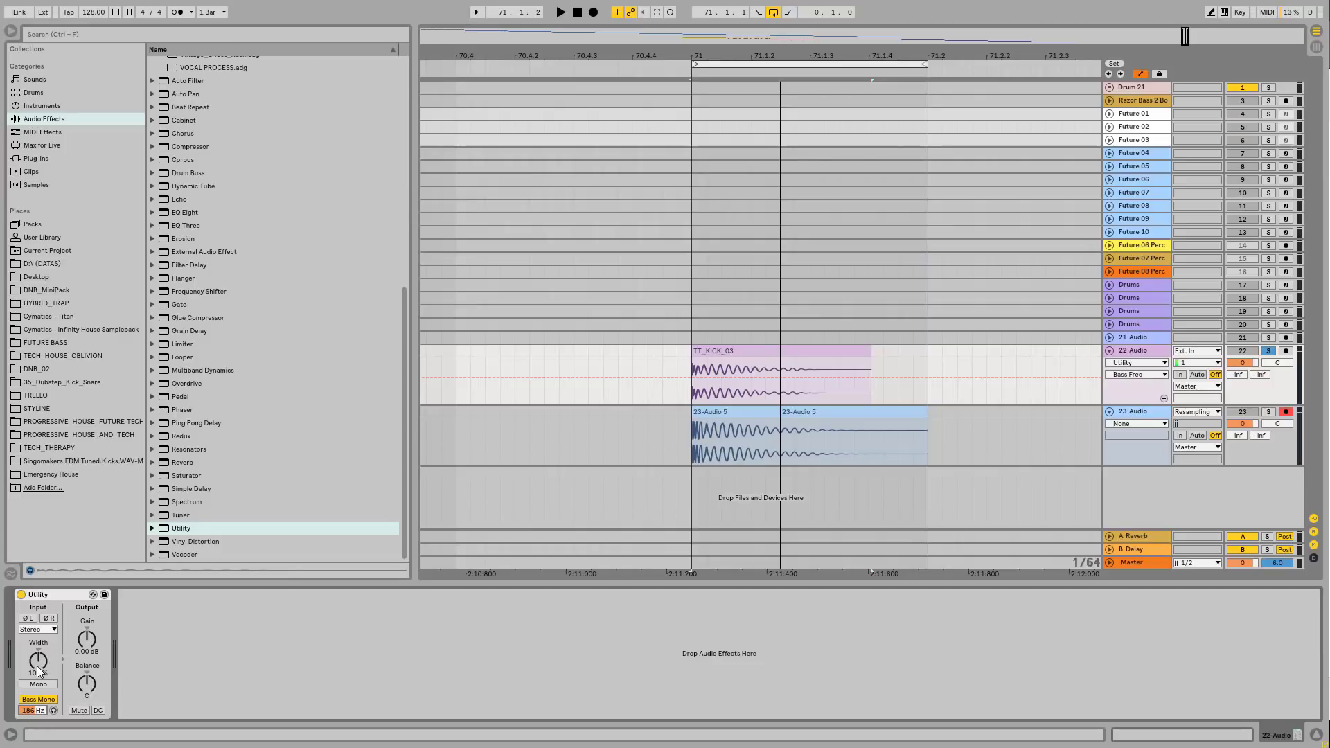
- Try Utility's Width at 186 %, restore it to 100 %, and try its Mono switch
drag(38, 671, 39, 632)
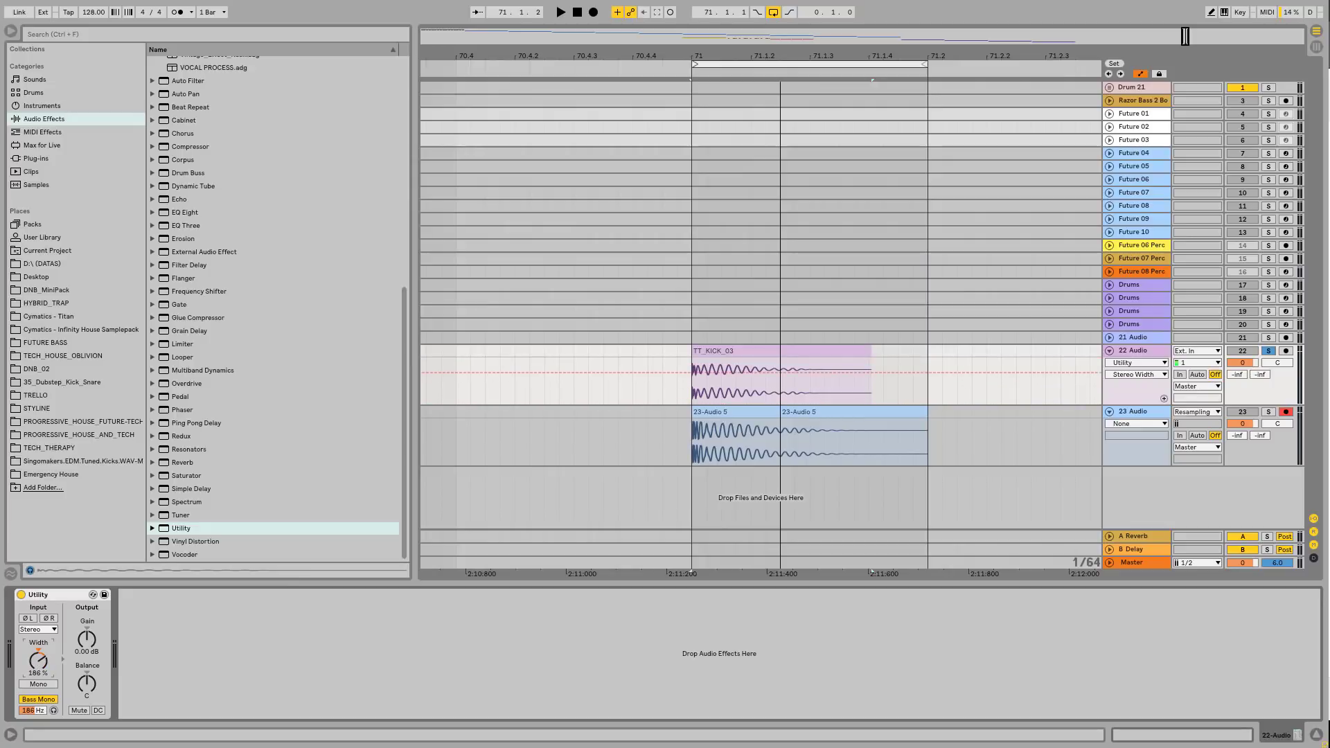
click(39, 650)
click(42, 685)
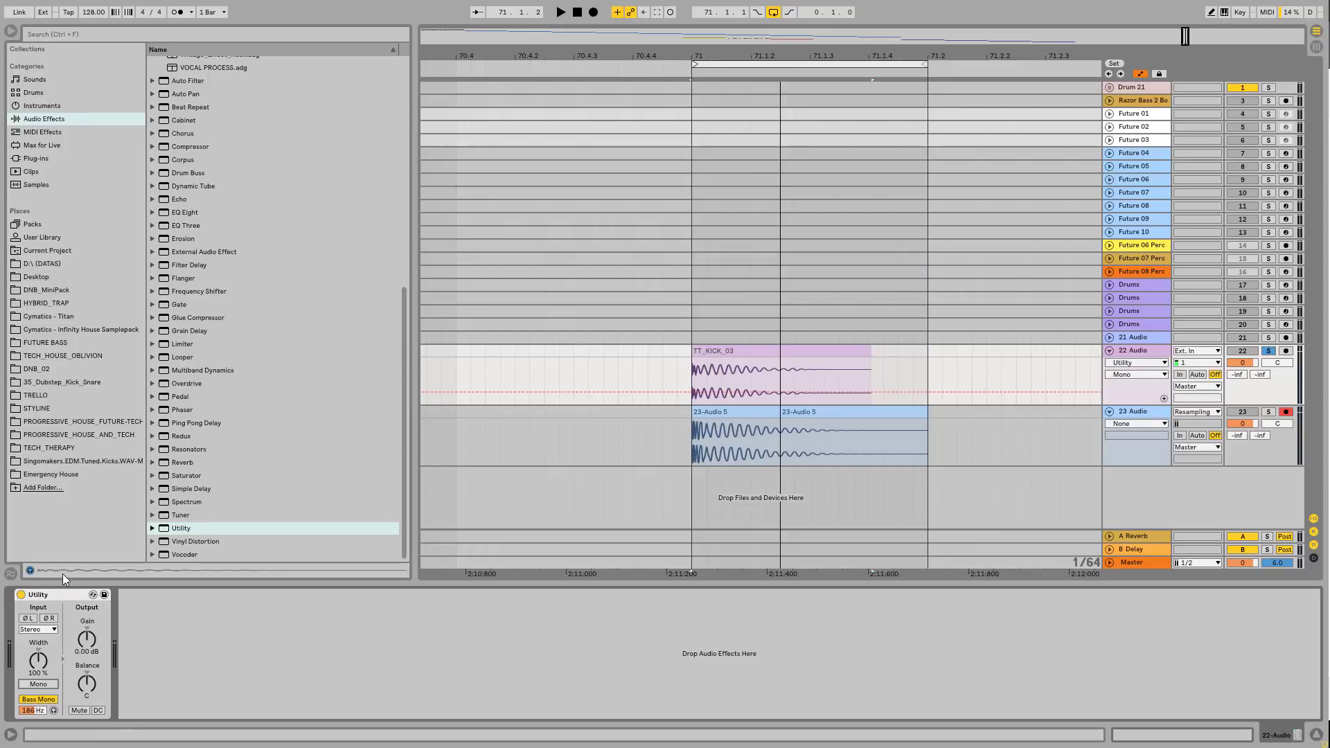
click(60, 596)
- Add the TWO BANDS SPLIT MBC audio effect rack after Utility on the kick track
scroll(244, 285, up, 10)
scroll(248, 275, up, 4)
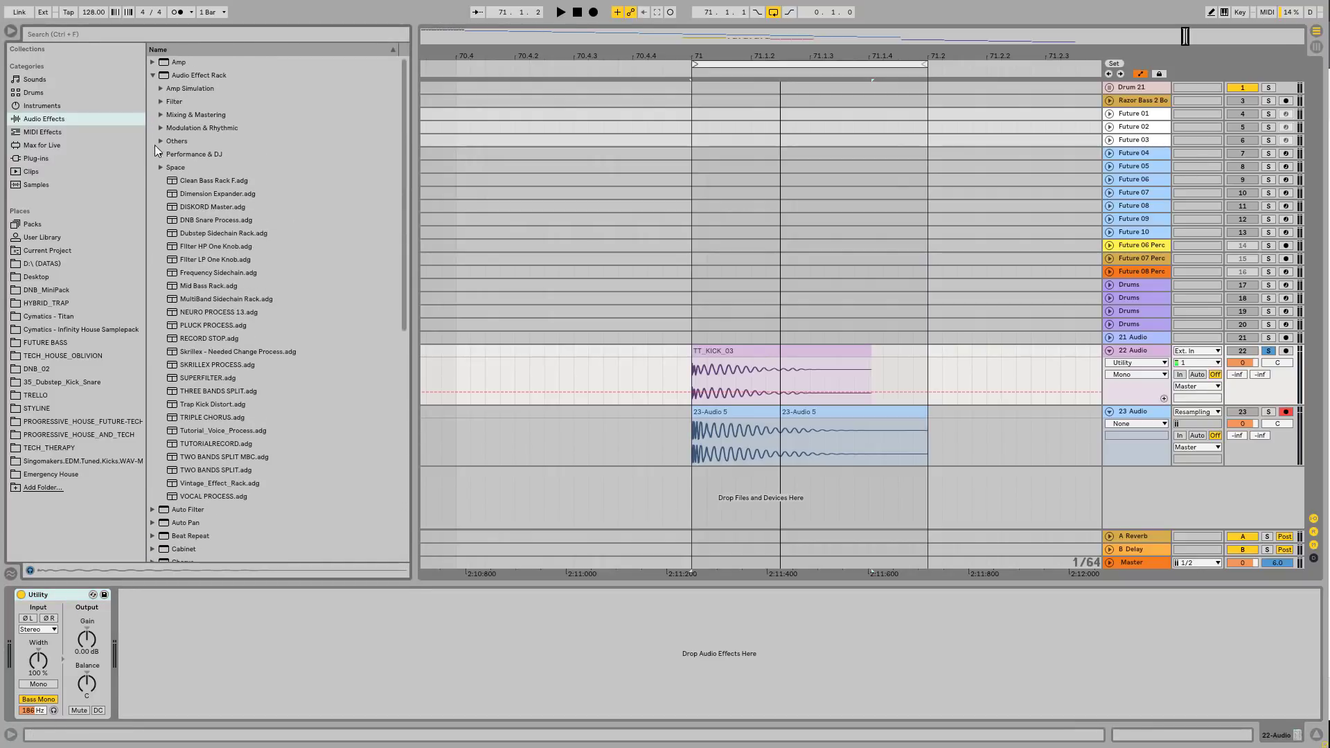
scroll(281, 381, down, 2)
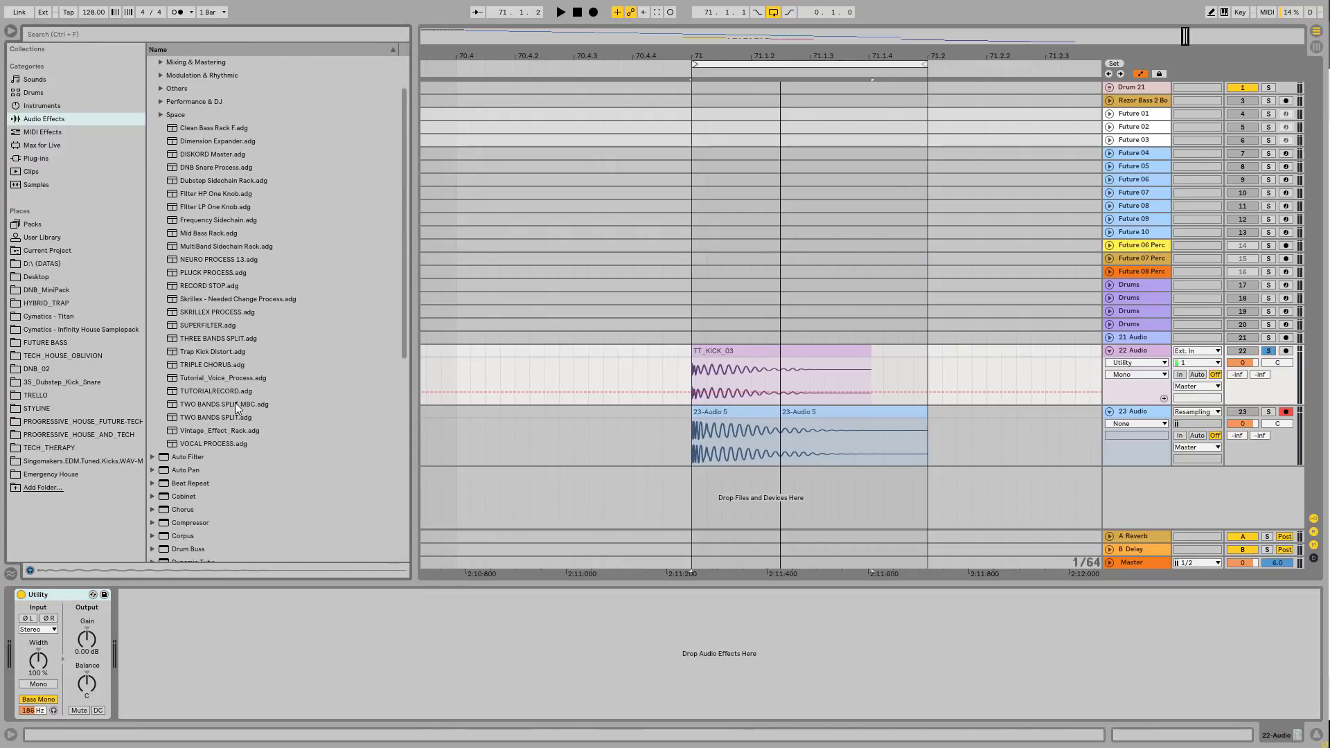
drag(235, 402, 302, 627)
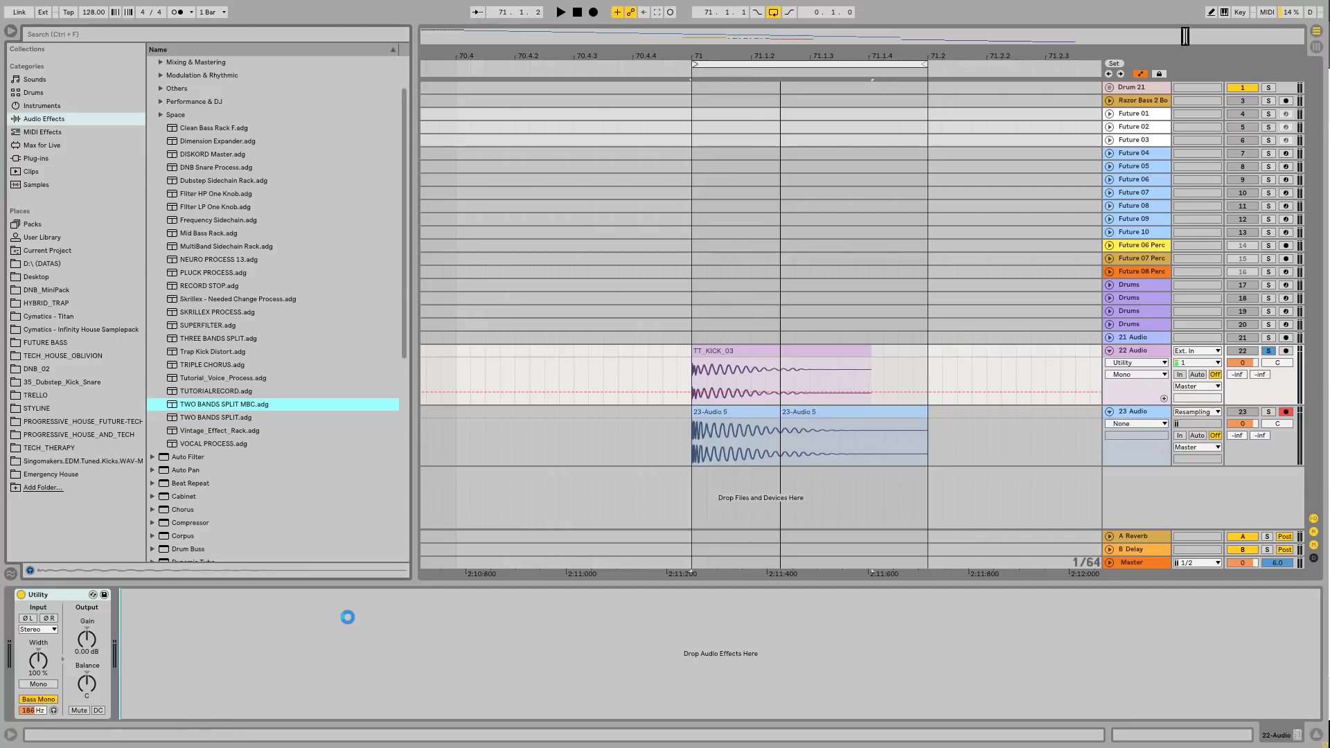
scroll(247, 357, down, 5)
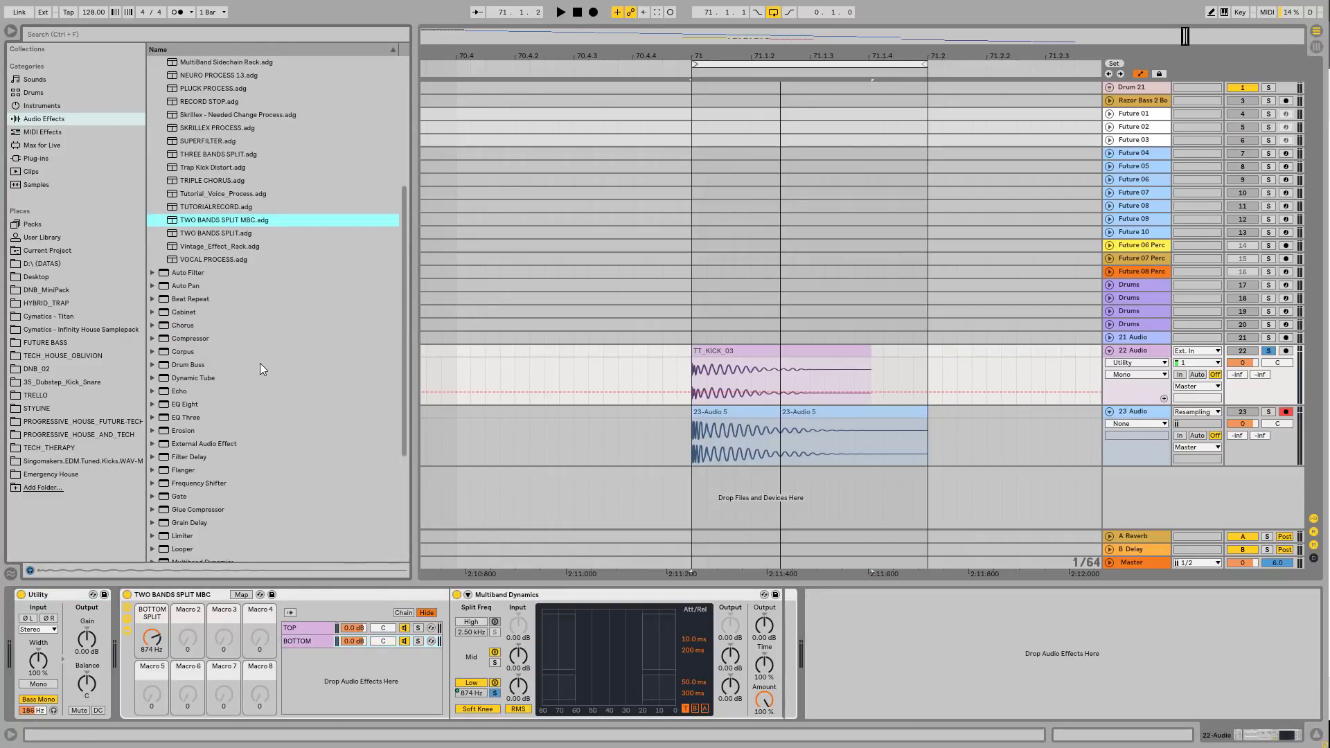
- Move Utility behind the TWO BANDS SPLIT MBC rack and compare its Width at 0 % and 100 % with Bass Mono
scroll(259, 369, down, 5)
drag(65, 600, 703, 699)
click(721, 700)
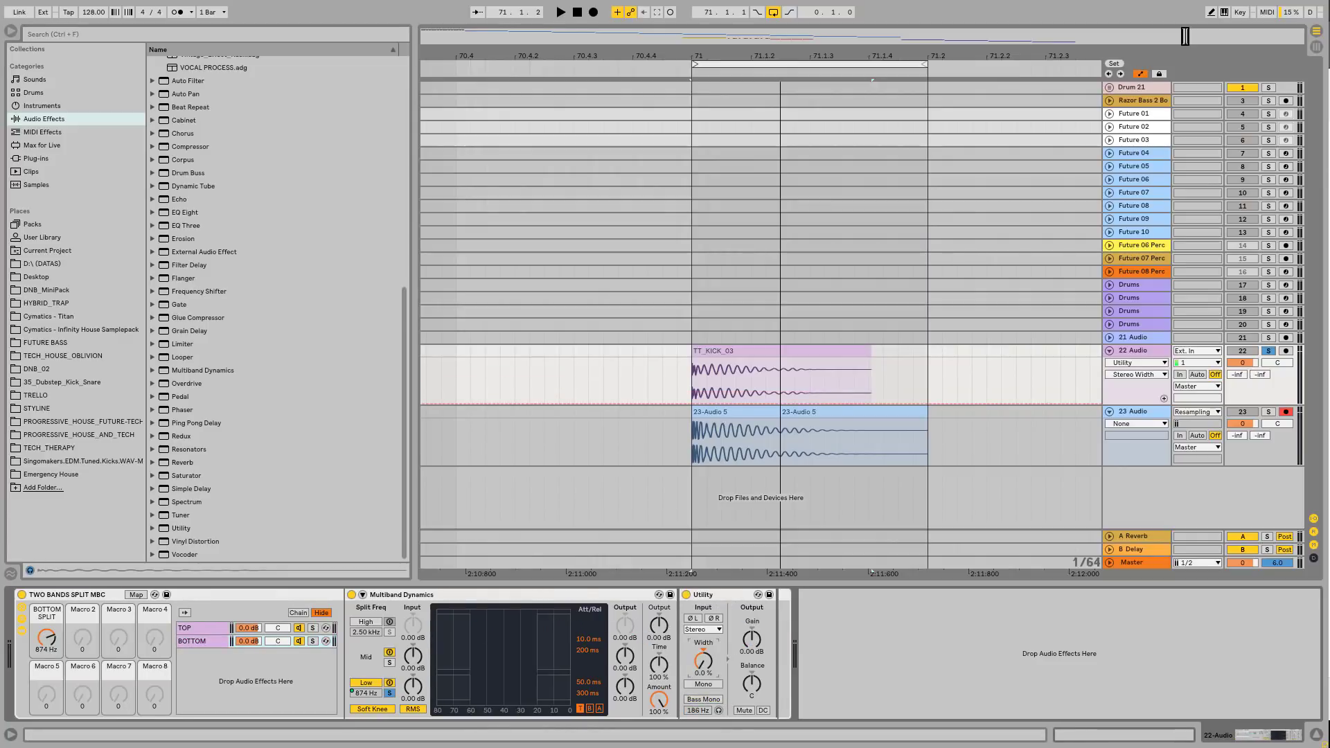
click(703, 649)
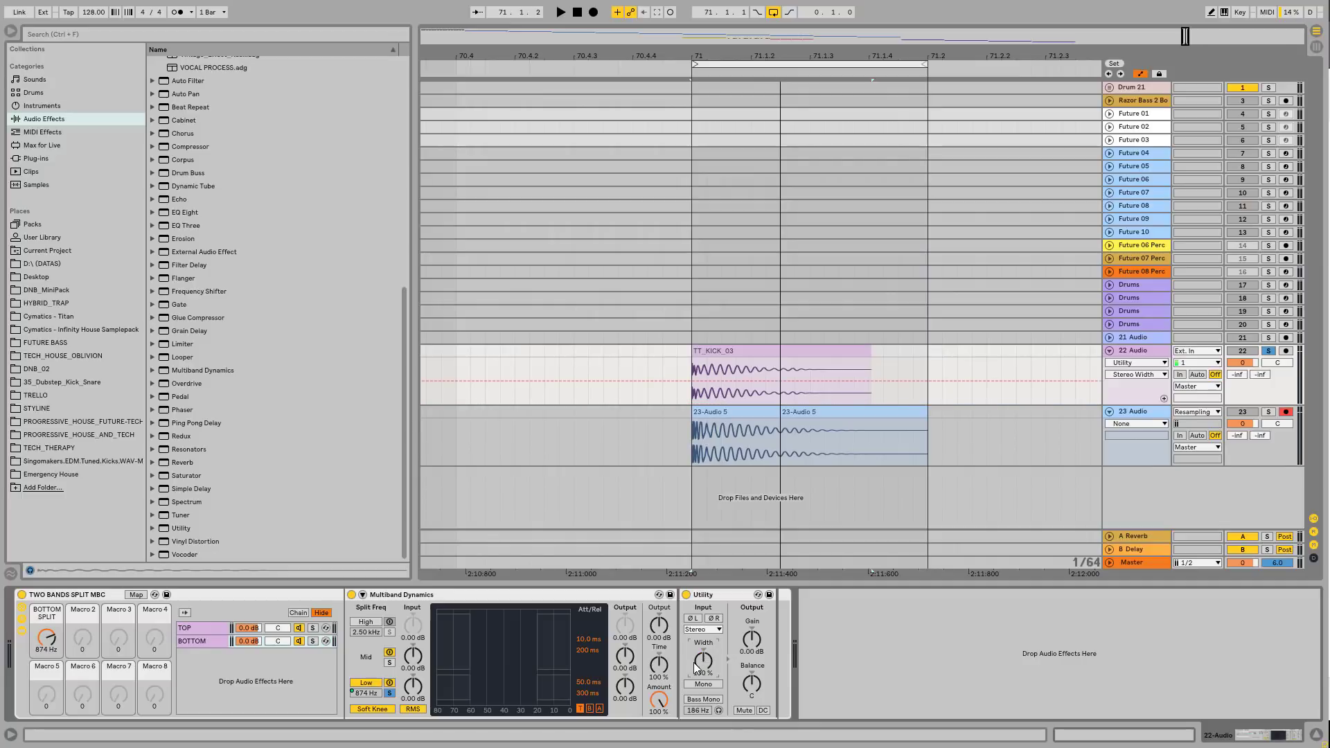
click(705, 699)
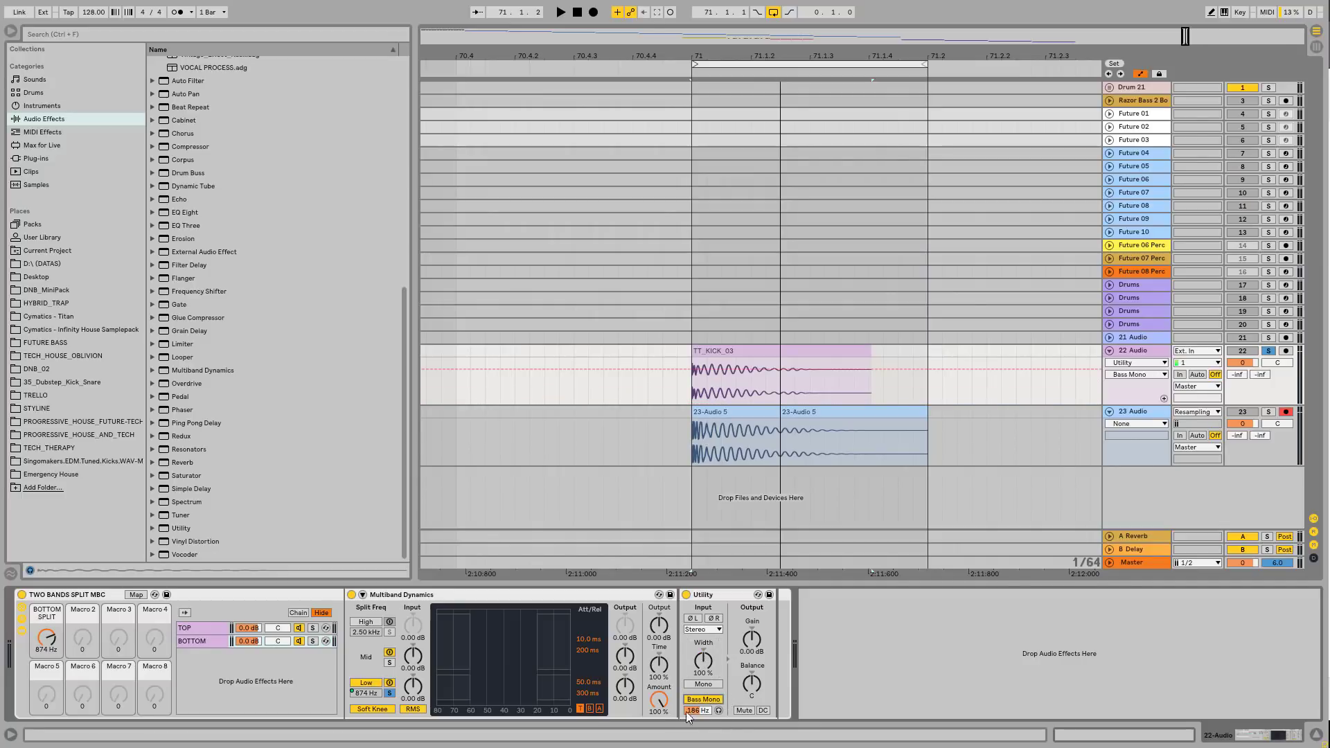
- Delete Utility together with the TWO BANDS SPLIT MBC rack from the kick track
click(730, 594)
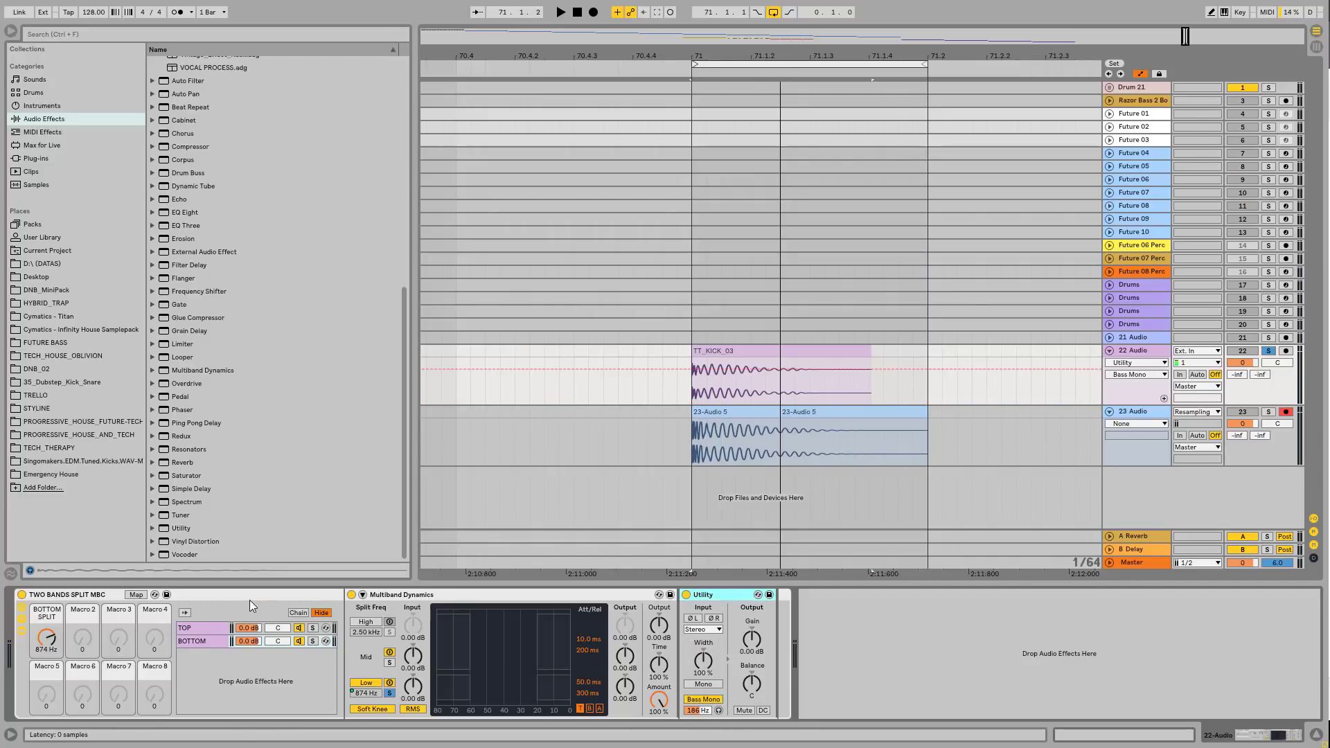
shift+click(211, 594)
key(Delete)
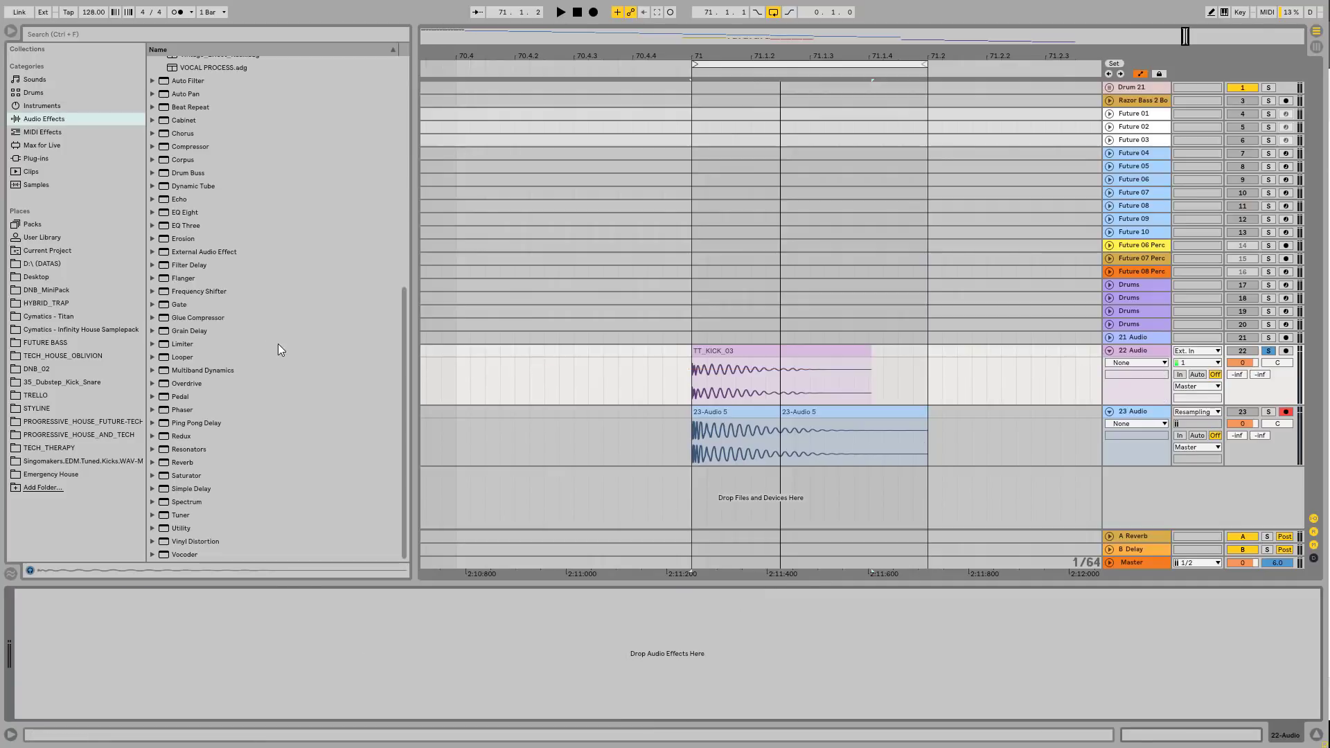
- Collapse the Audio Effect Rack presets and show the preset folders of the Echo effect
scroll(284, 313, up, 6)
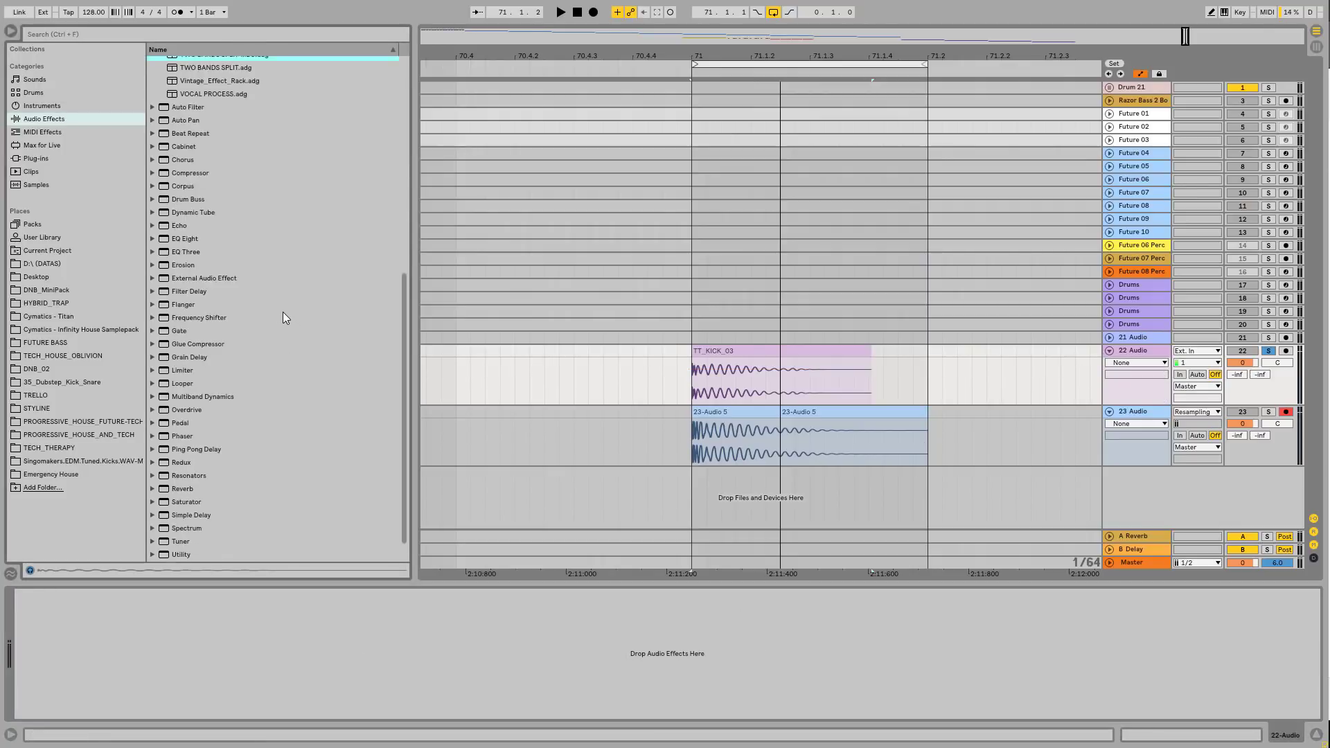
scroll(263, 264, up, 5)
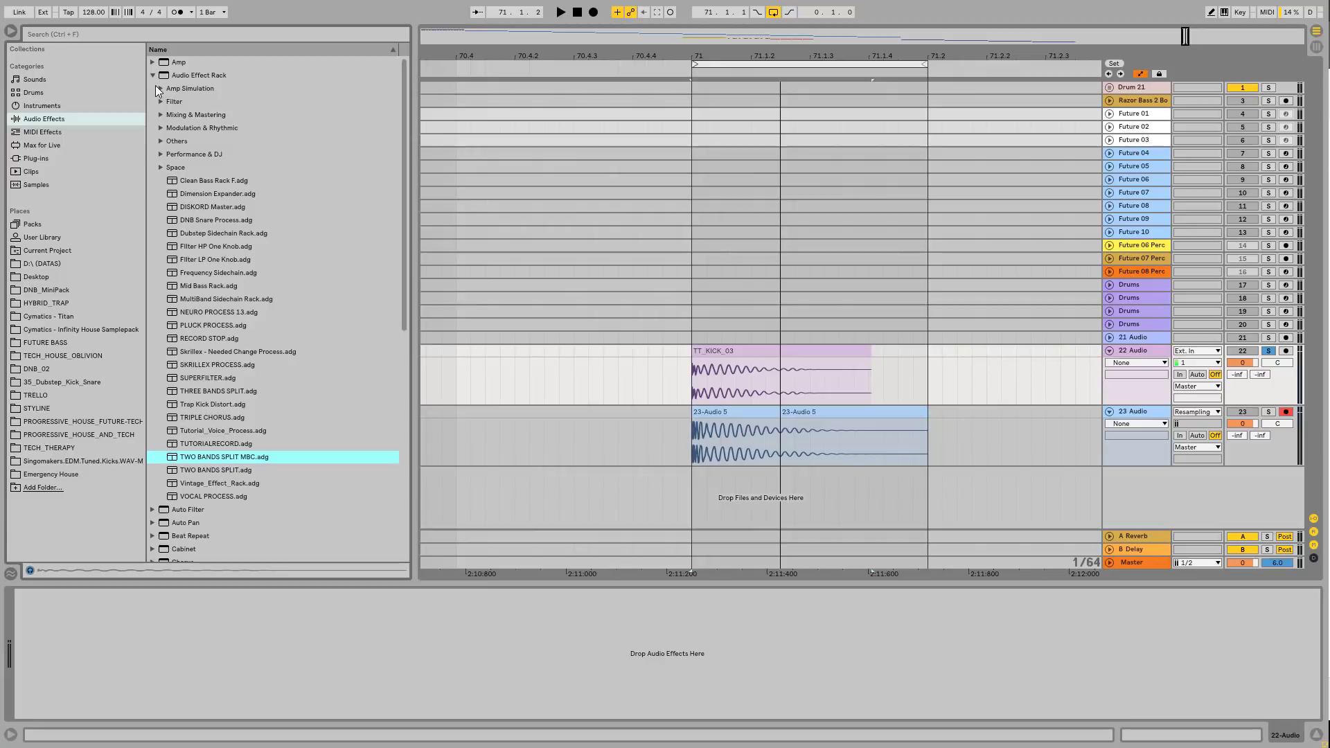
click(154, 75)
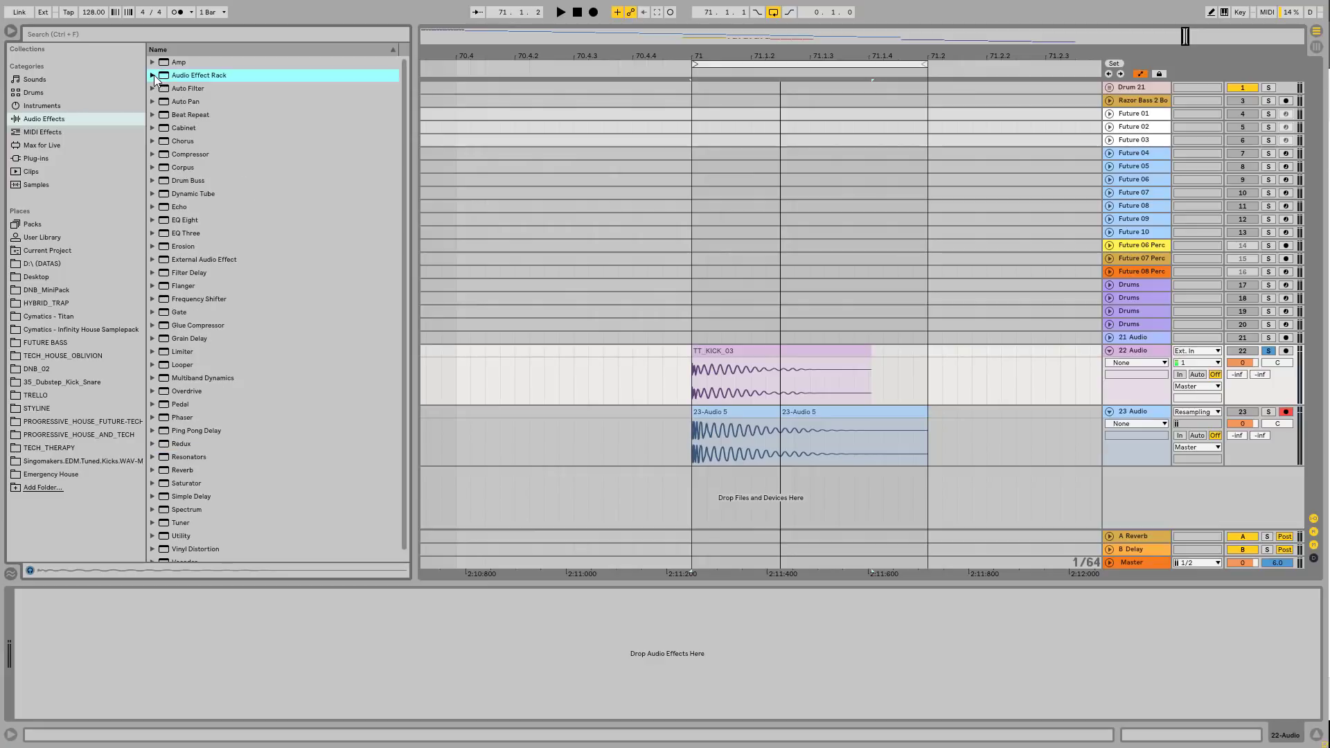
click(201, 206)
click(152, 207)
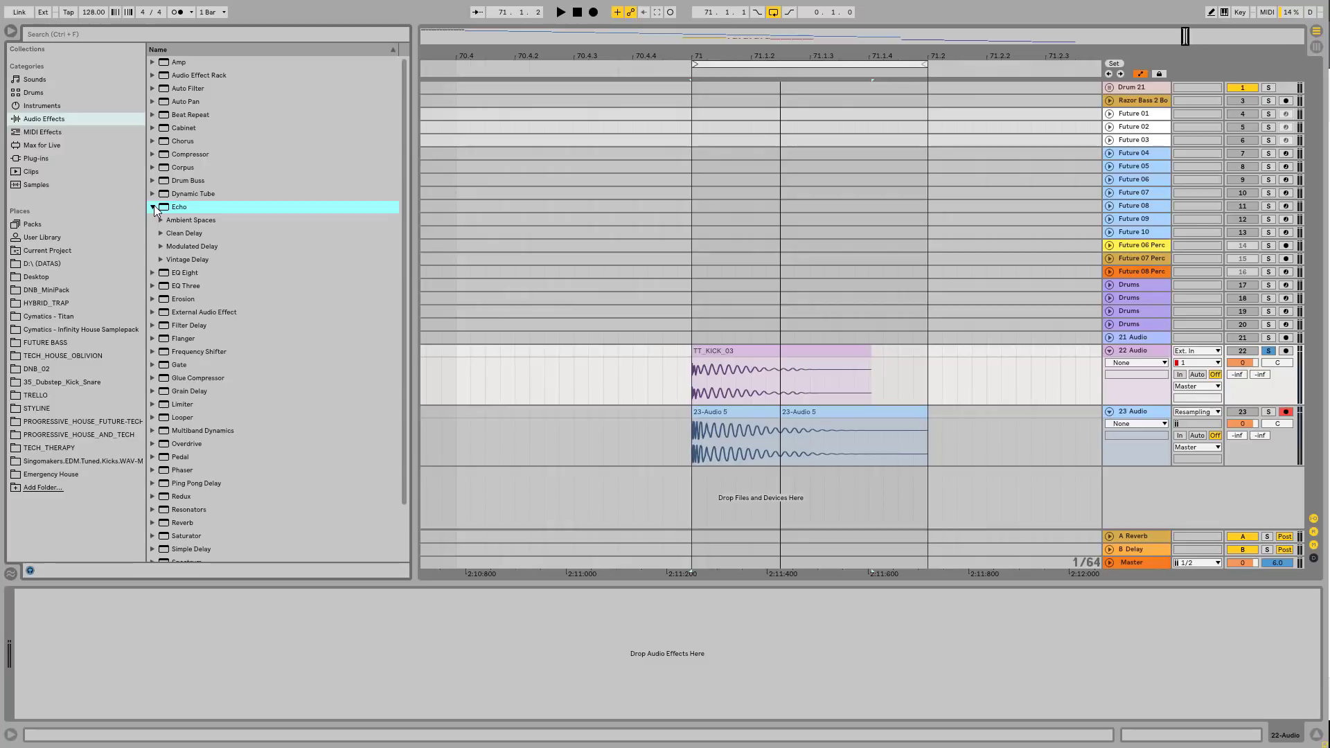
- Load the Replika plug-in on the kick track to view its interface, and remove it from the track
click(83, 159)
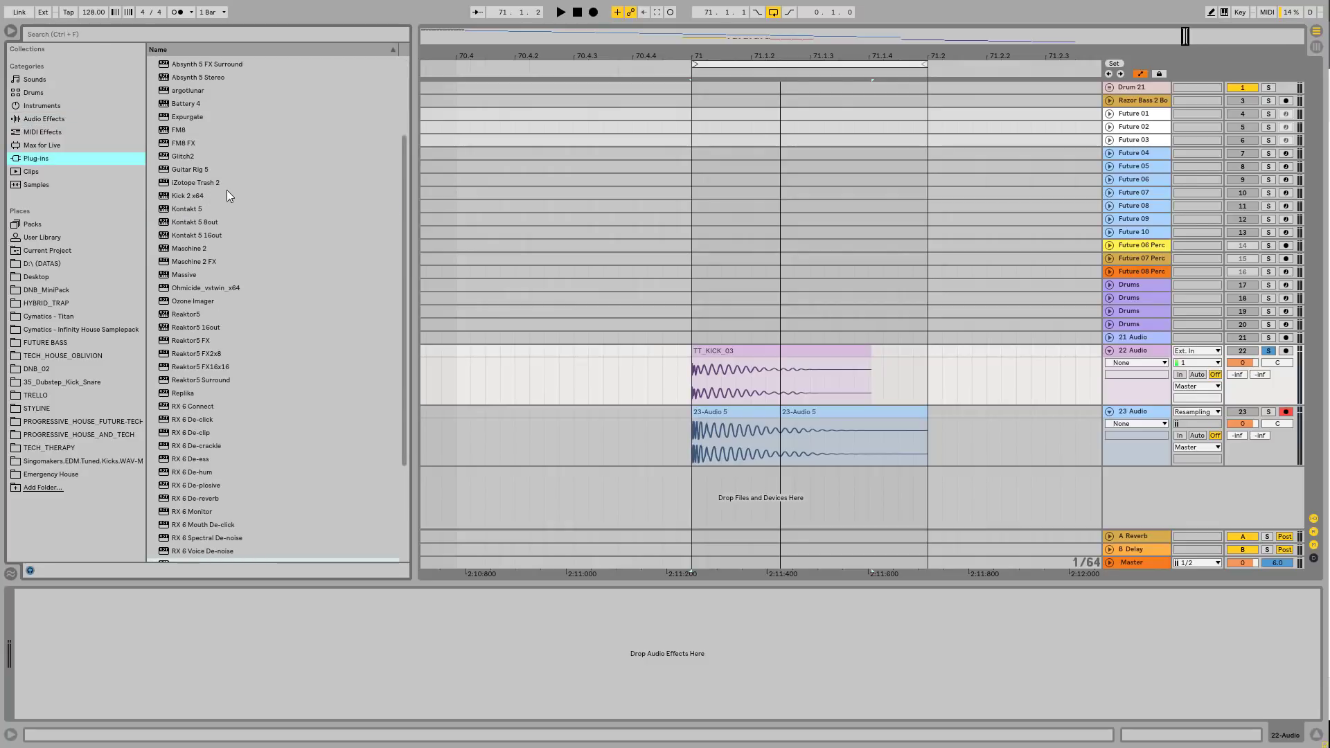
scroll(235, 189, down, 3)
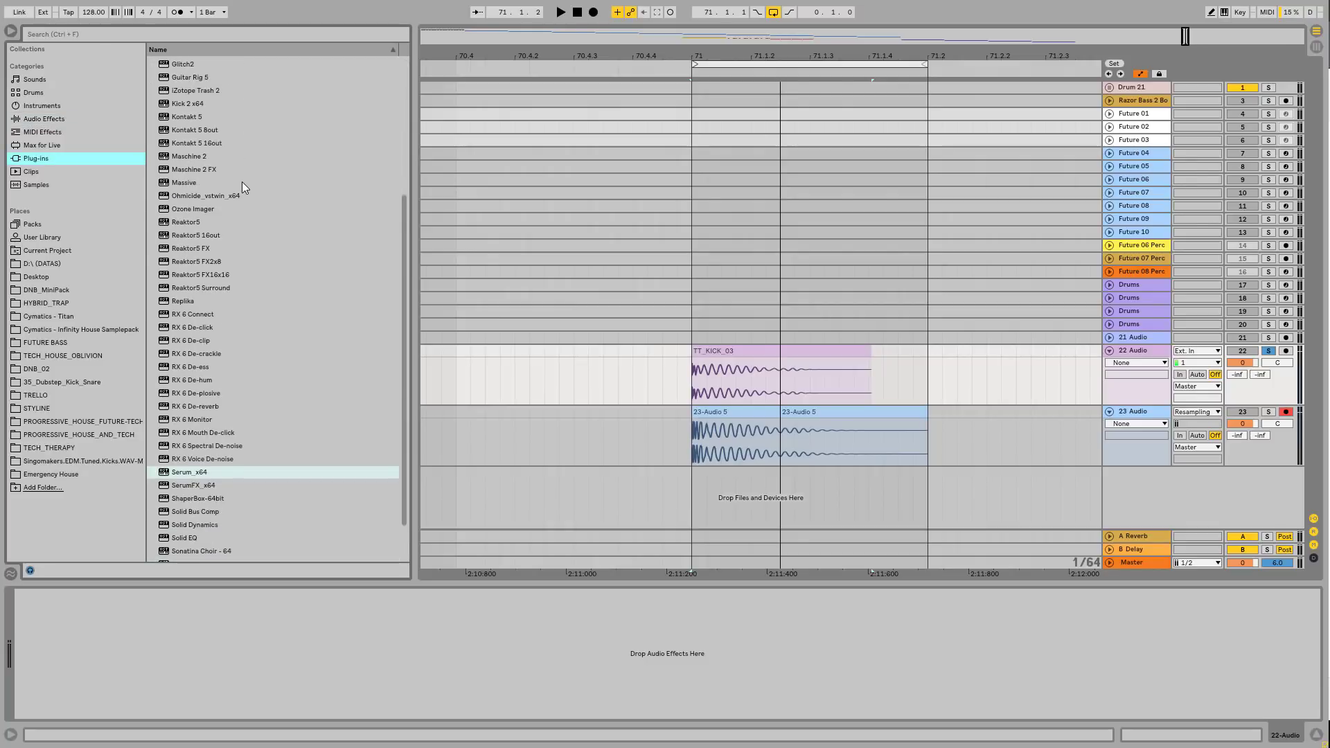
scroll(246, 185, down, 1)
double_click(186, 263)
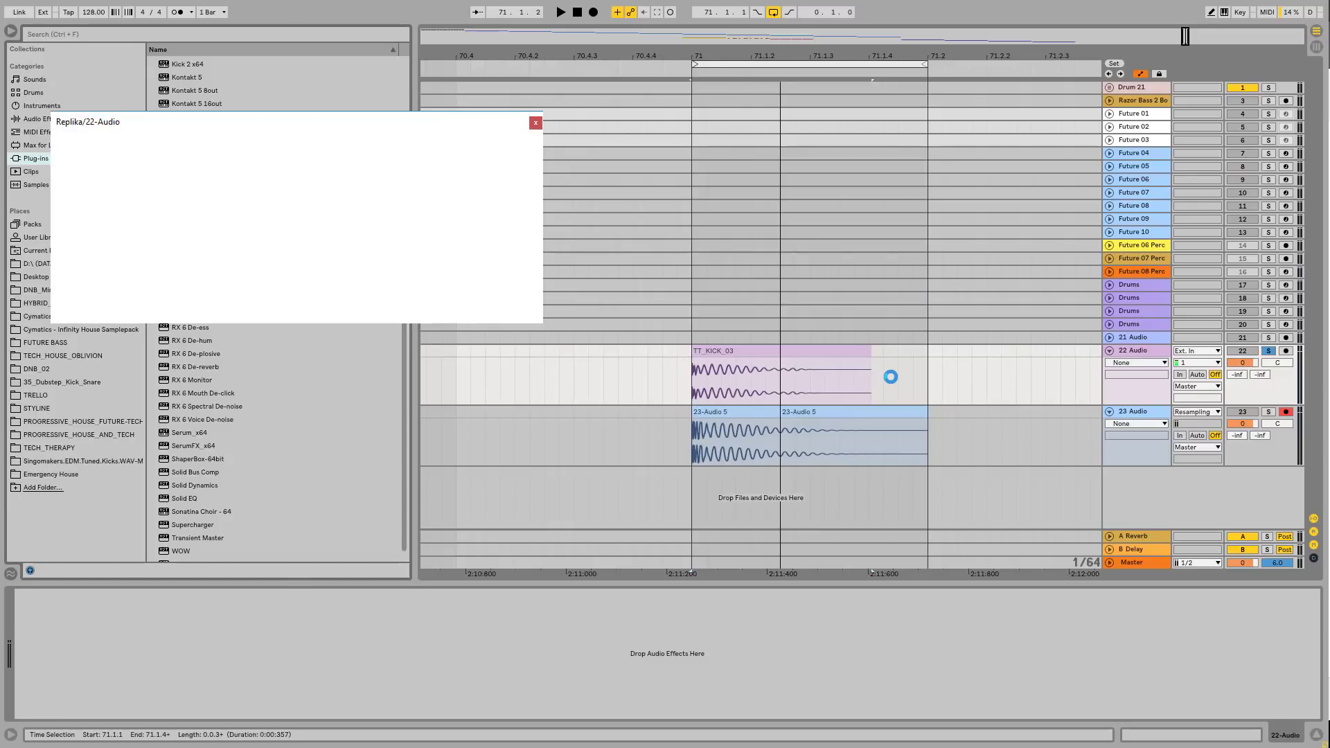
drag(325, 143, 768, 129)
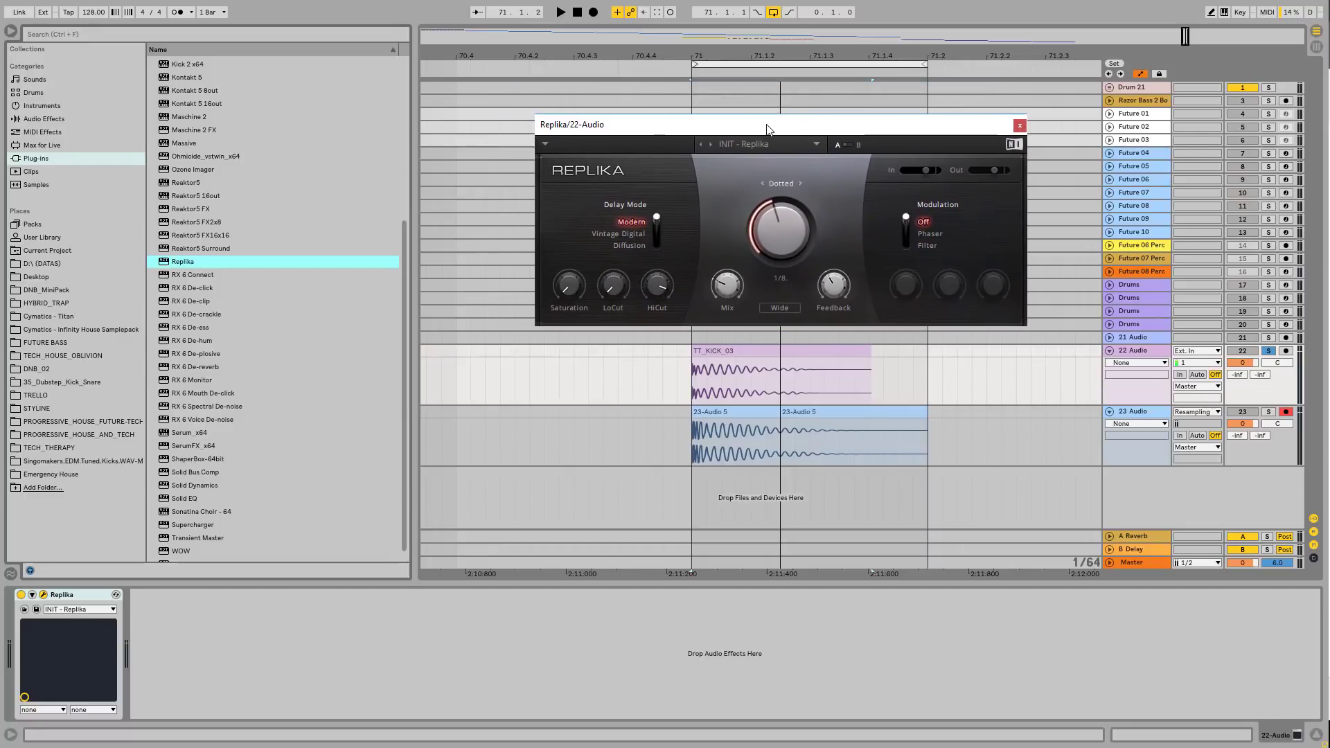
click(1018, 126)
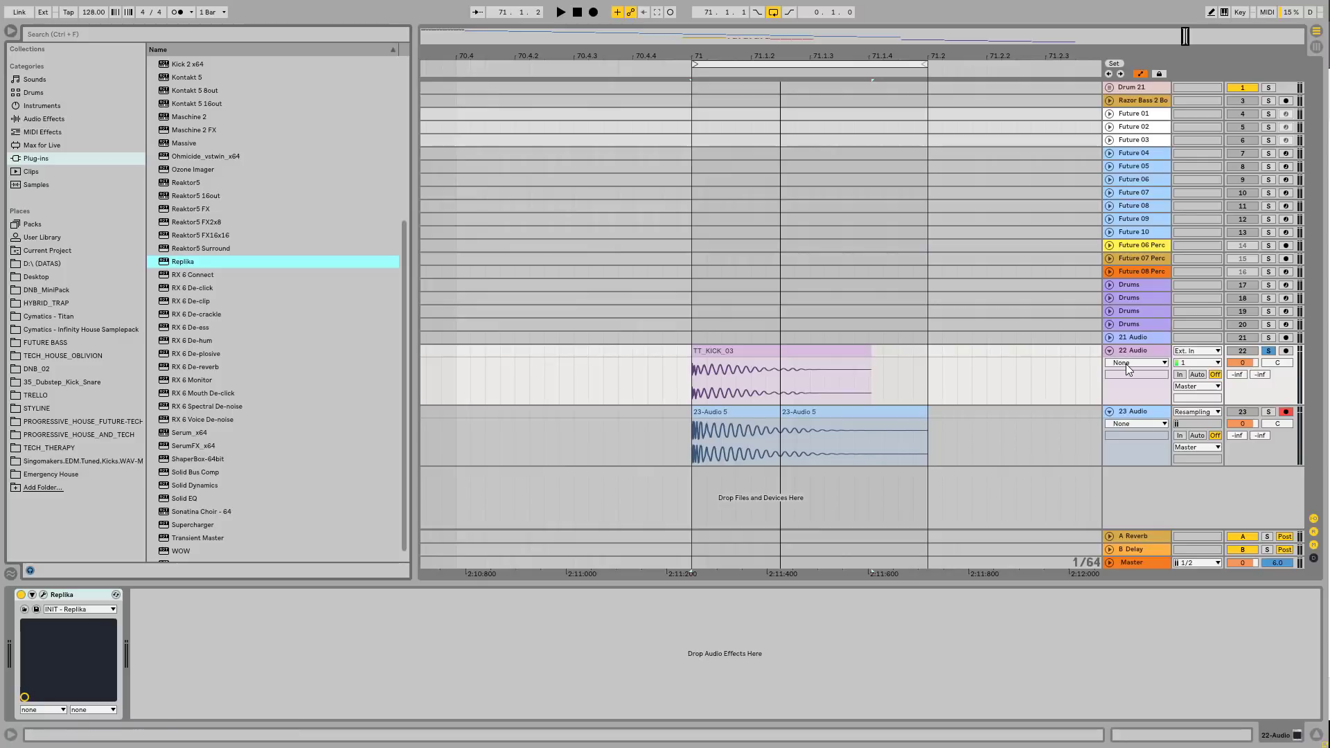
click(86, 597)
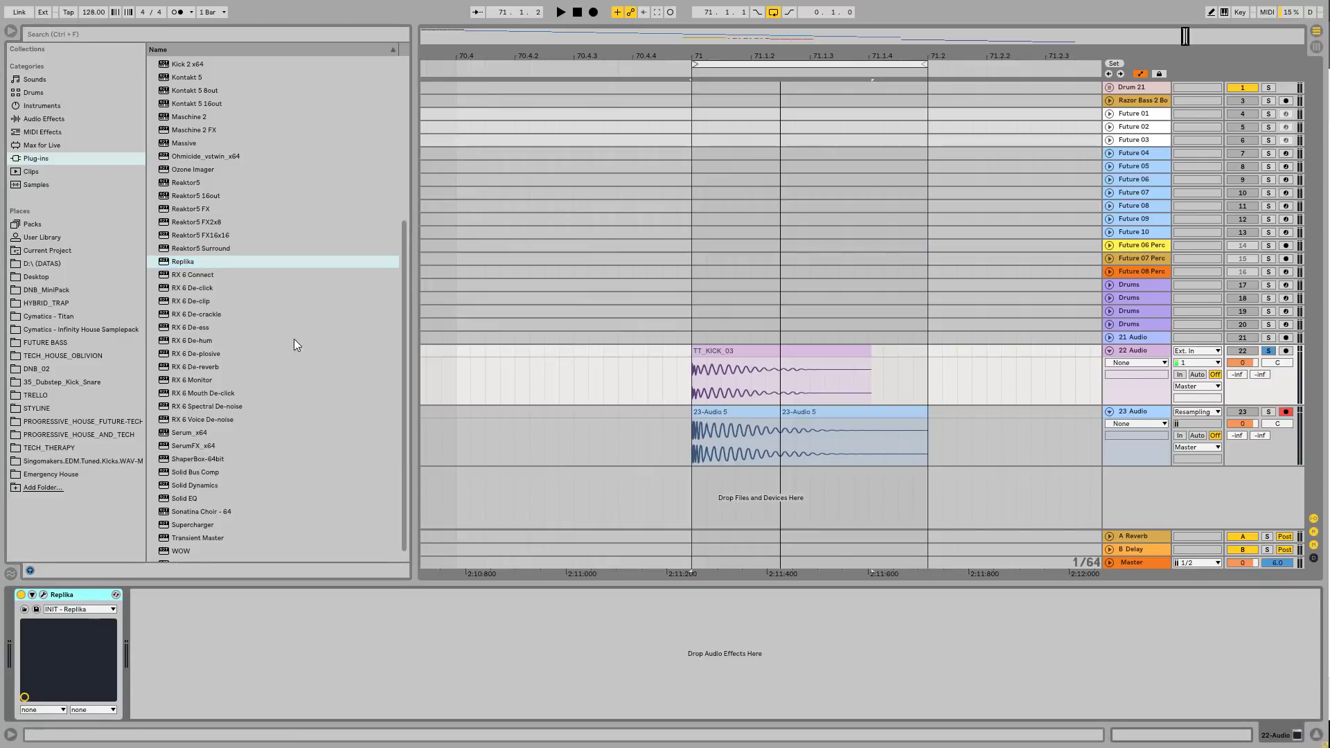
key(Delete)
- Create a MIDI track with the Wavetable instrument below the audio tracks, and delete the instrument from it
click(36, 108)
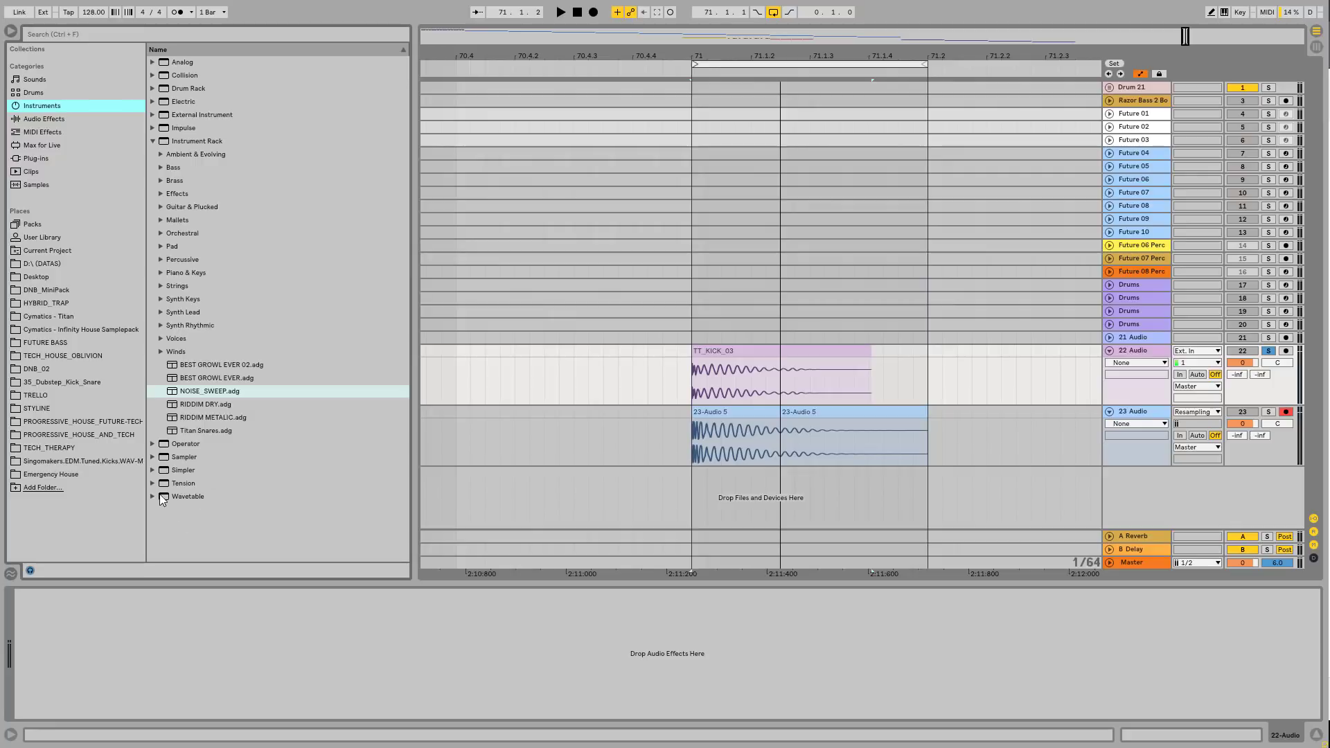
click(161, 497)
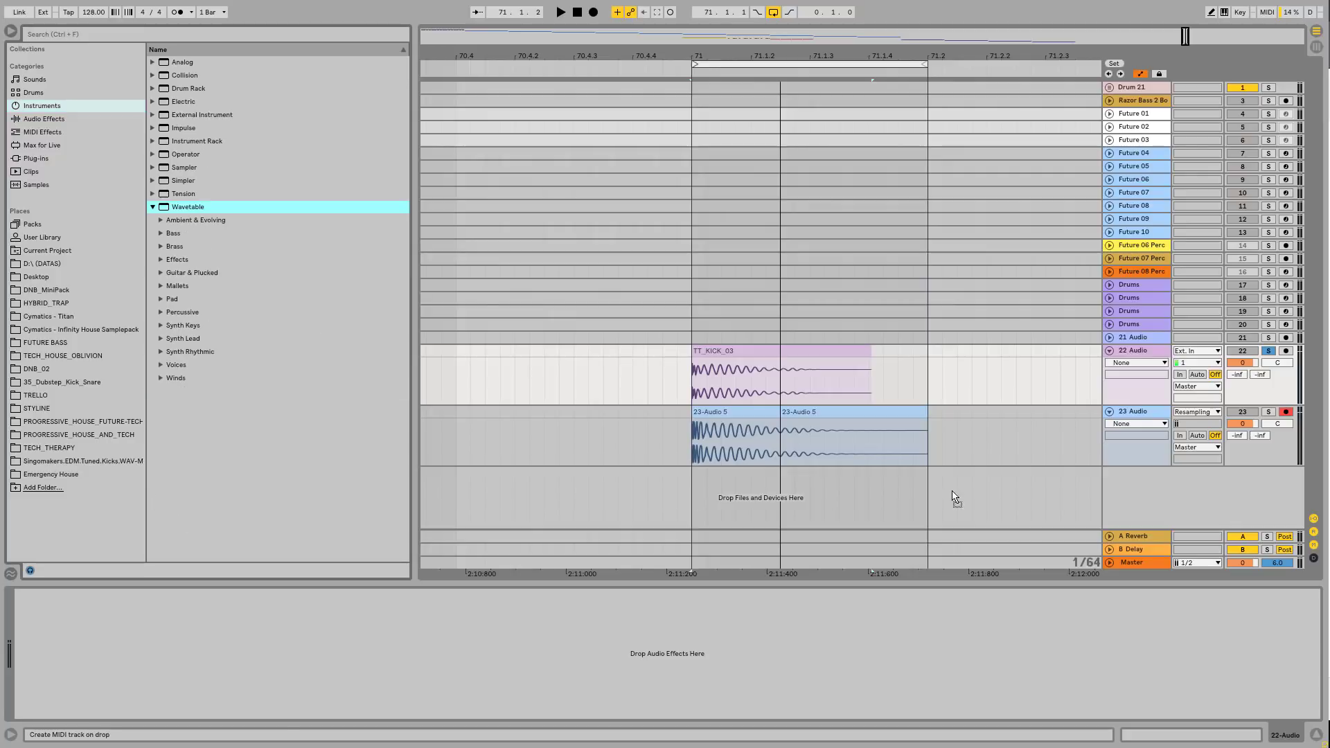
click(1029, 475)
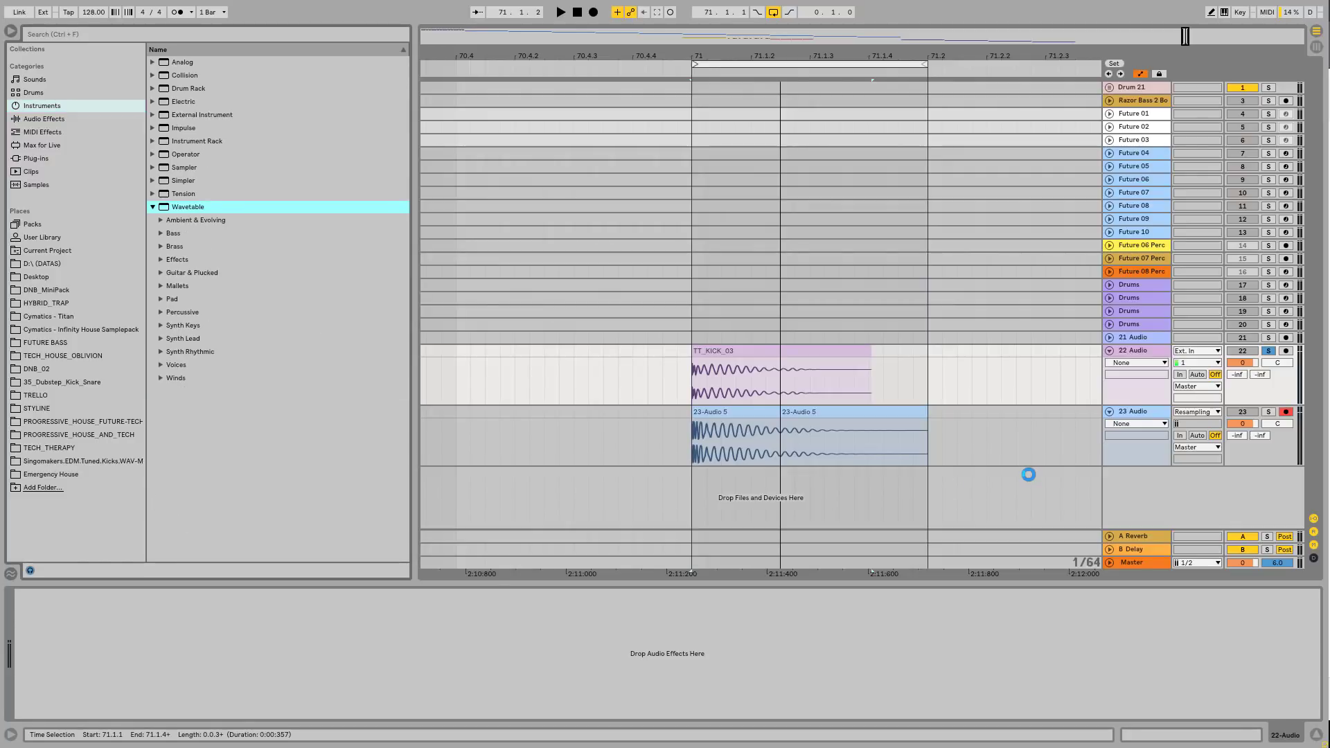
key(Return)
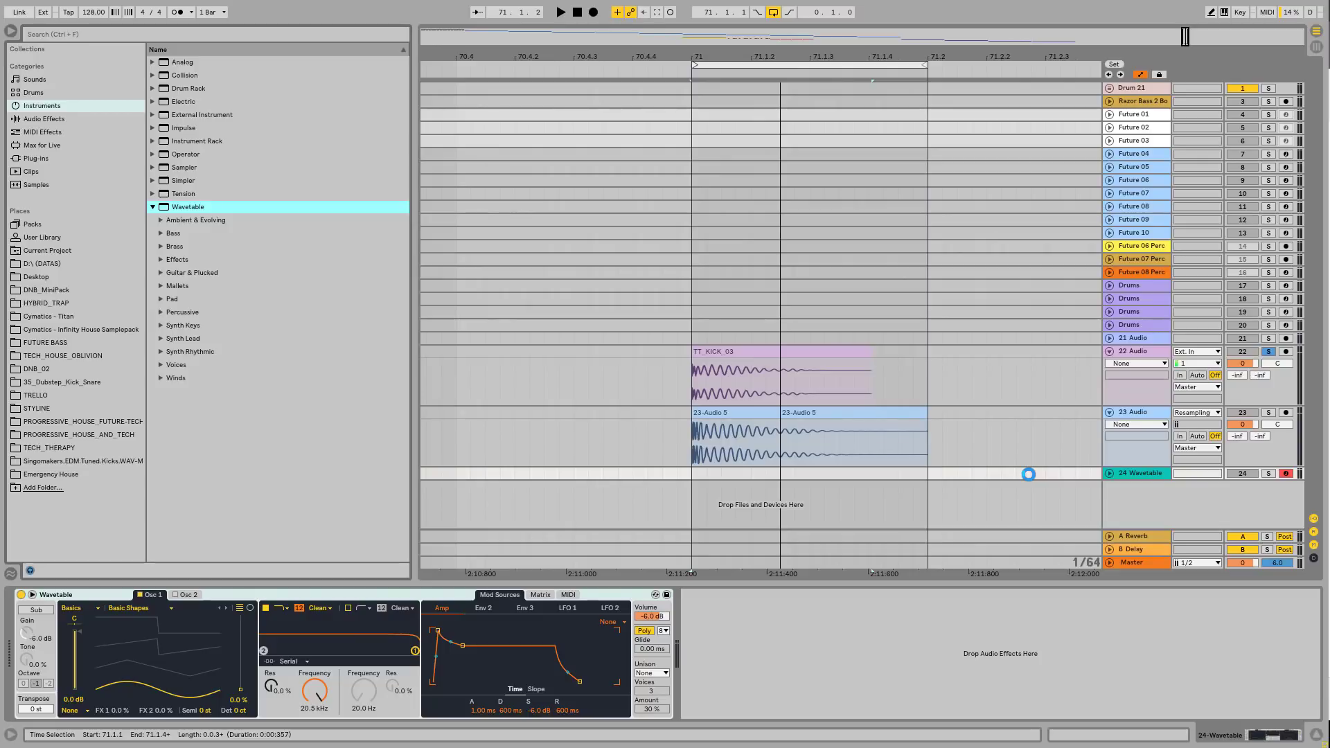
click(382, 597)
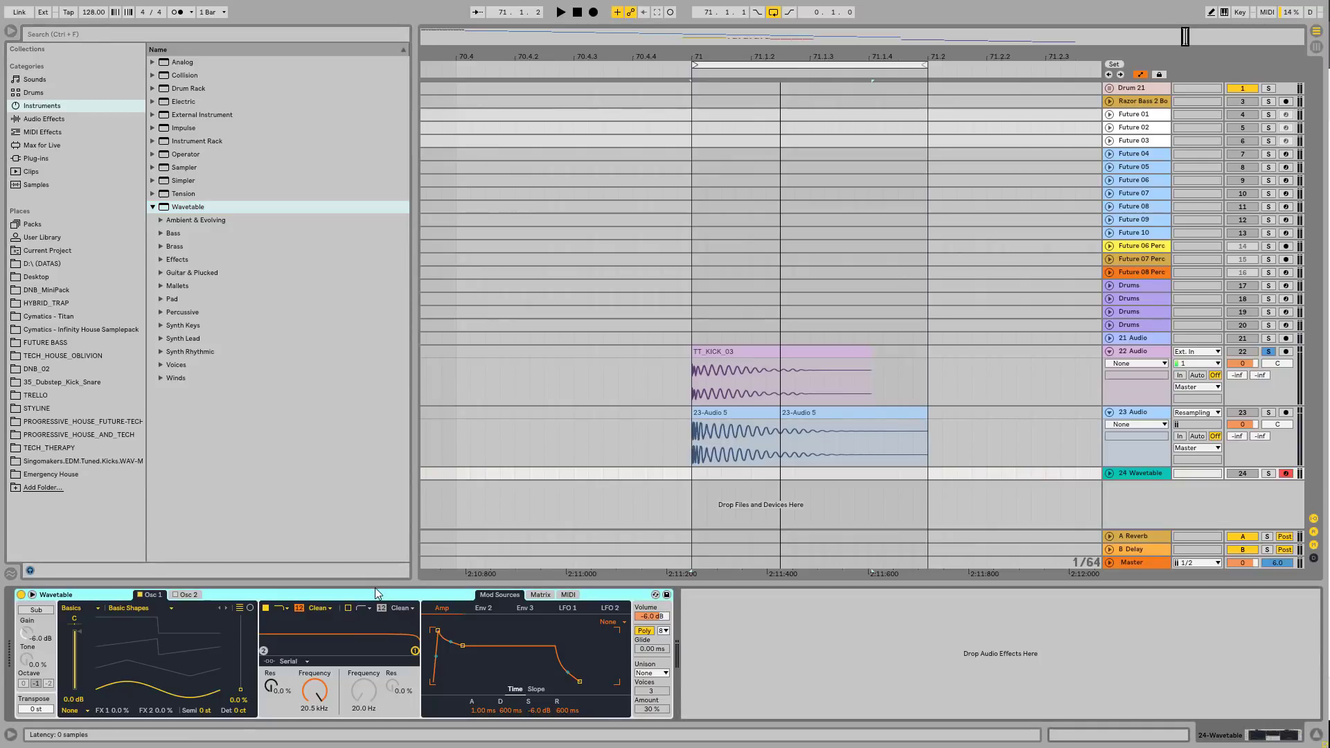
key(Delete)
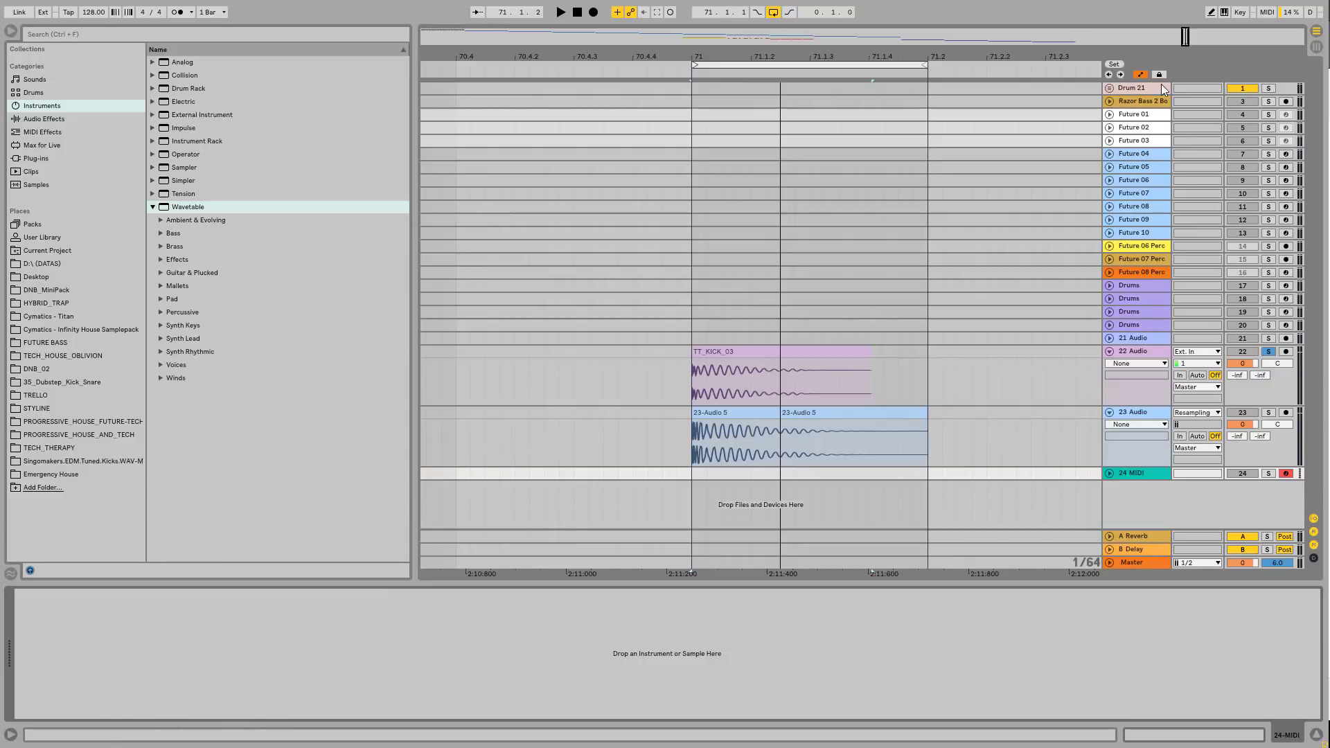
- Toggle the automation display off and on, and show the Mixer automation of the 22 Audio track
click(1140, 74)
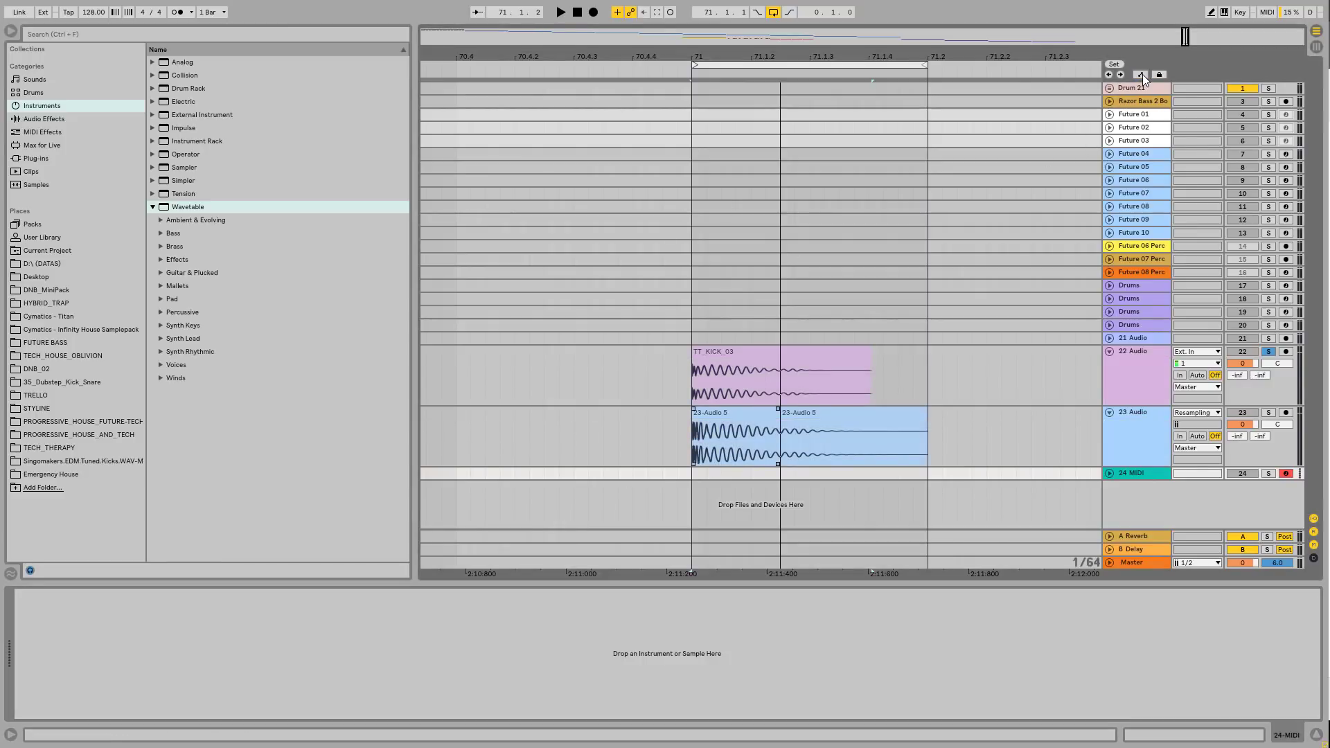
click(1142, 74)
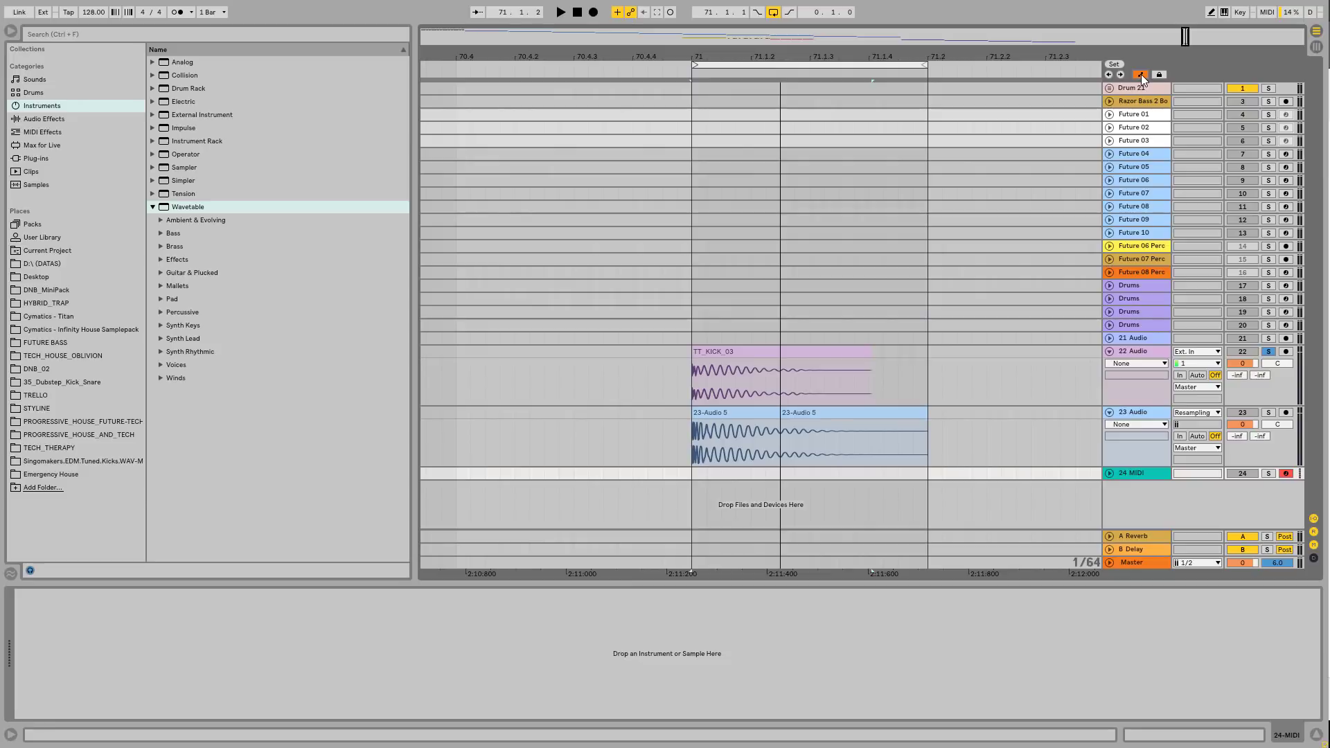
click(1137, 374)
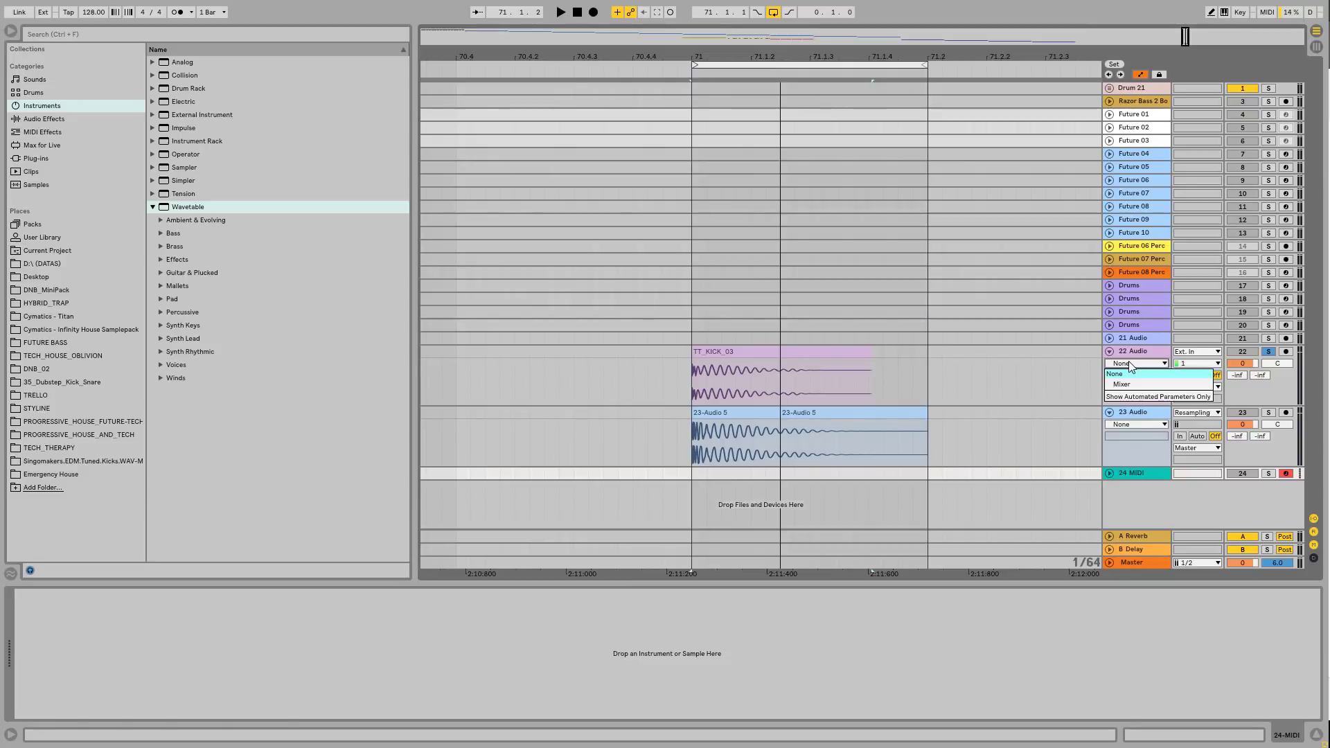
click(1130, 382)
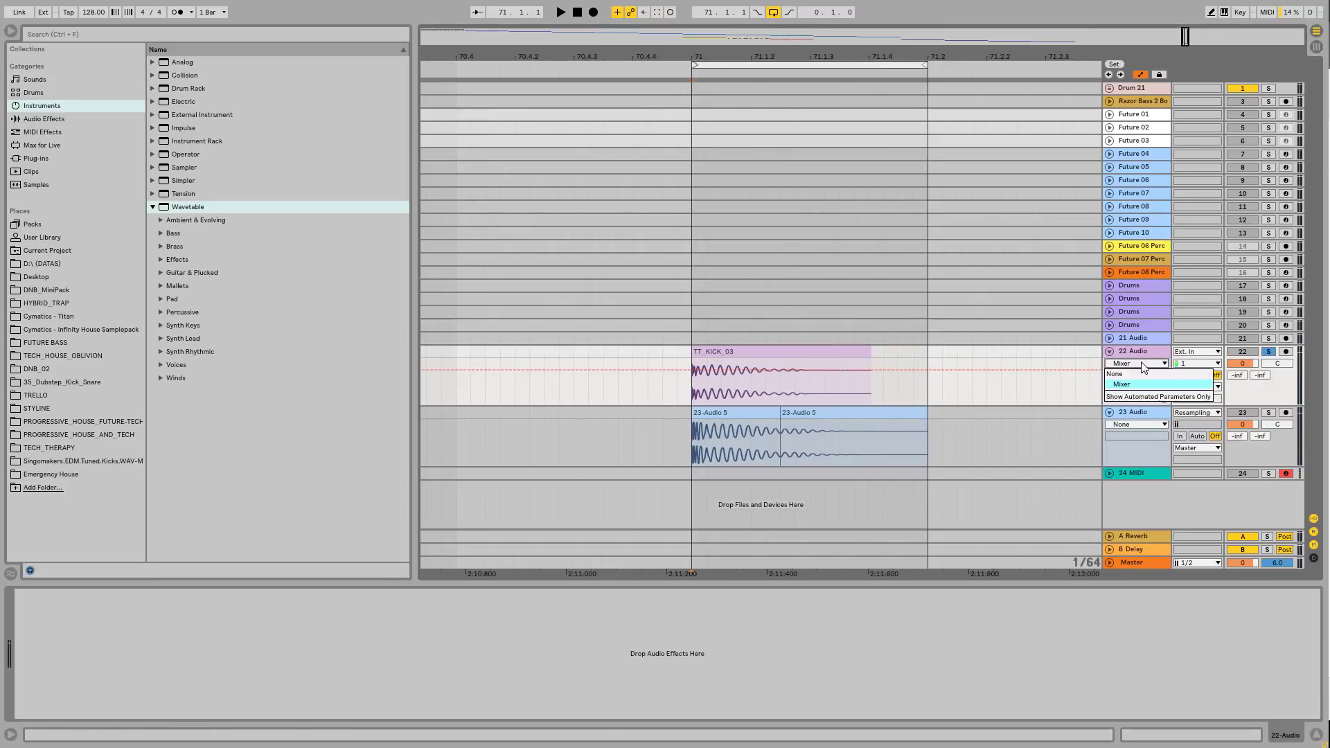
- Hide the automation and add a short fade-in at the start of the TT_KICK_03 clip
click(771, 351)
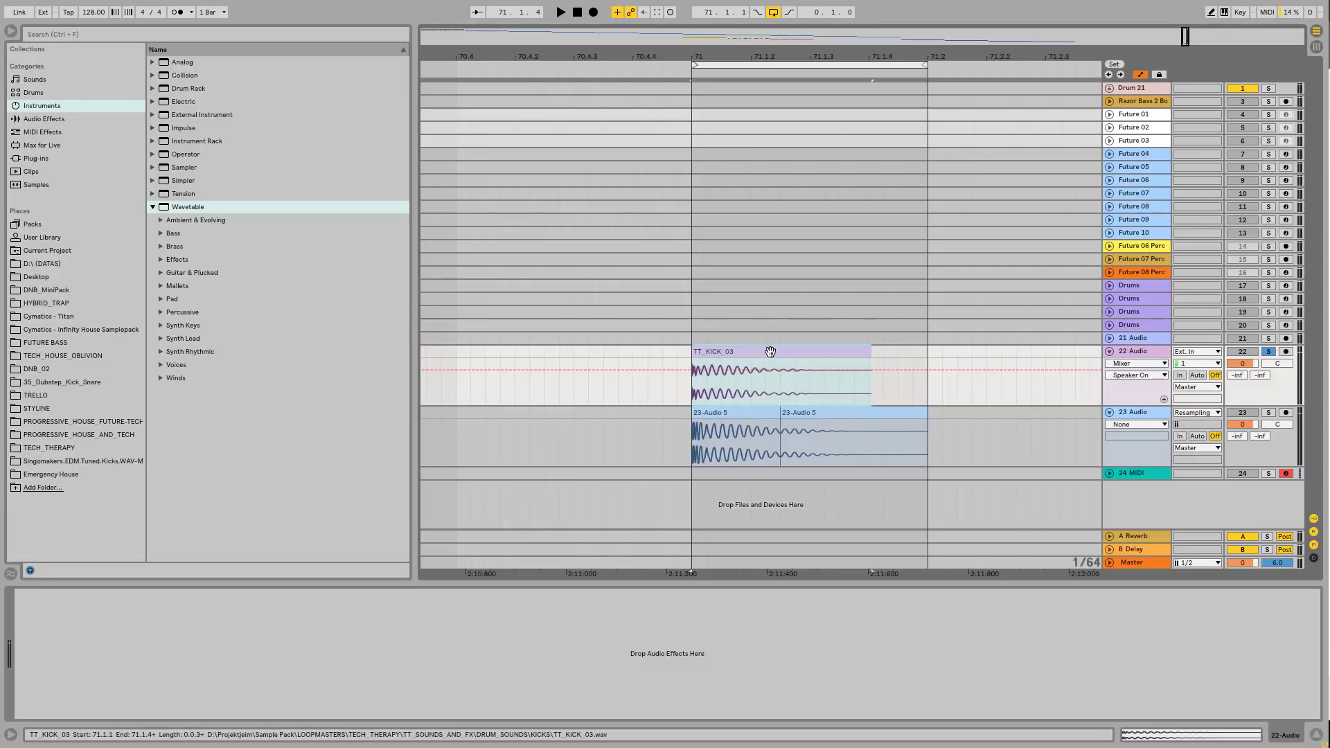
key(ctrl+shift+f)
click(1138, 75)
click(700, 352)
drag(694, 348, 726, 352)
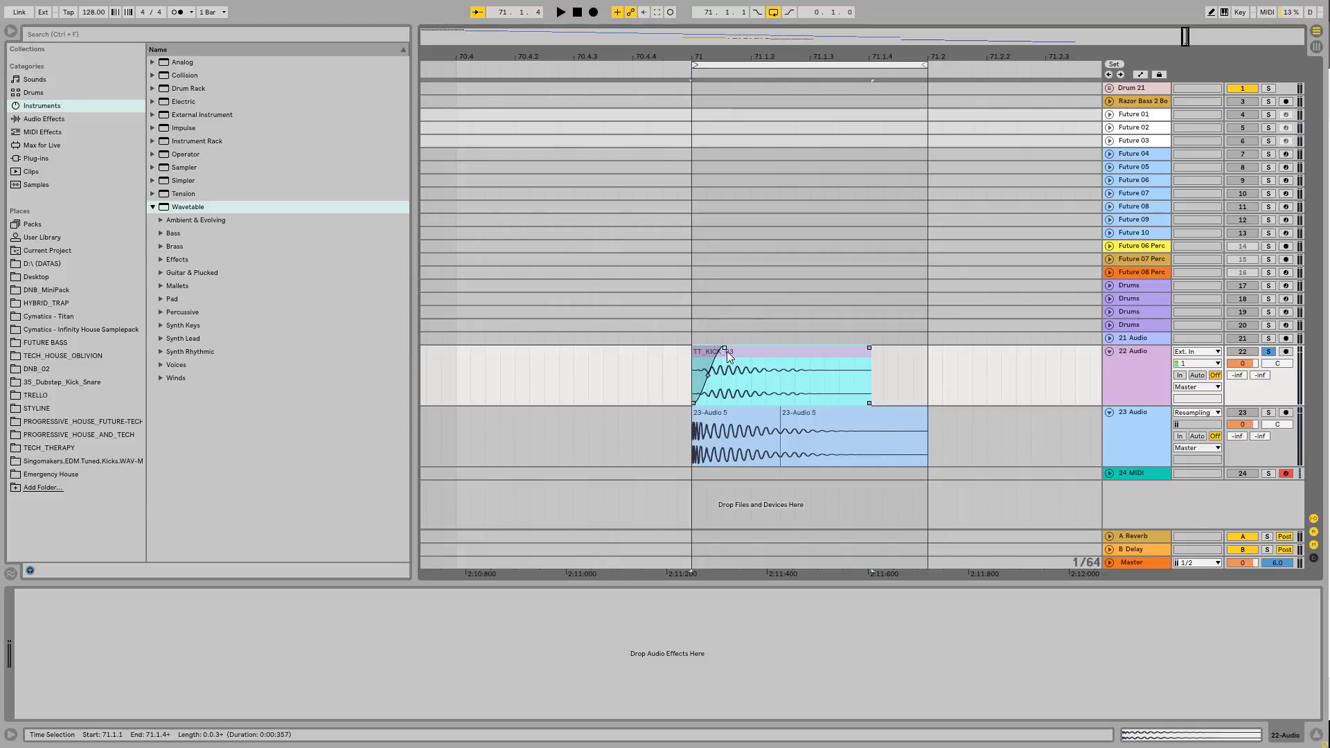
- Toggle the automation display on and off, and lengthen the kick clip's fade-in slightly
click(1142, 75)
click(1140, 75)
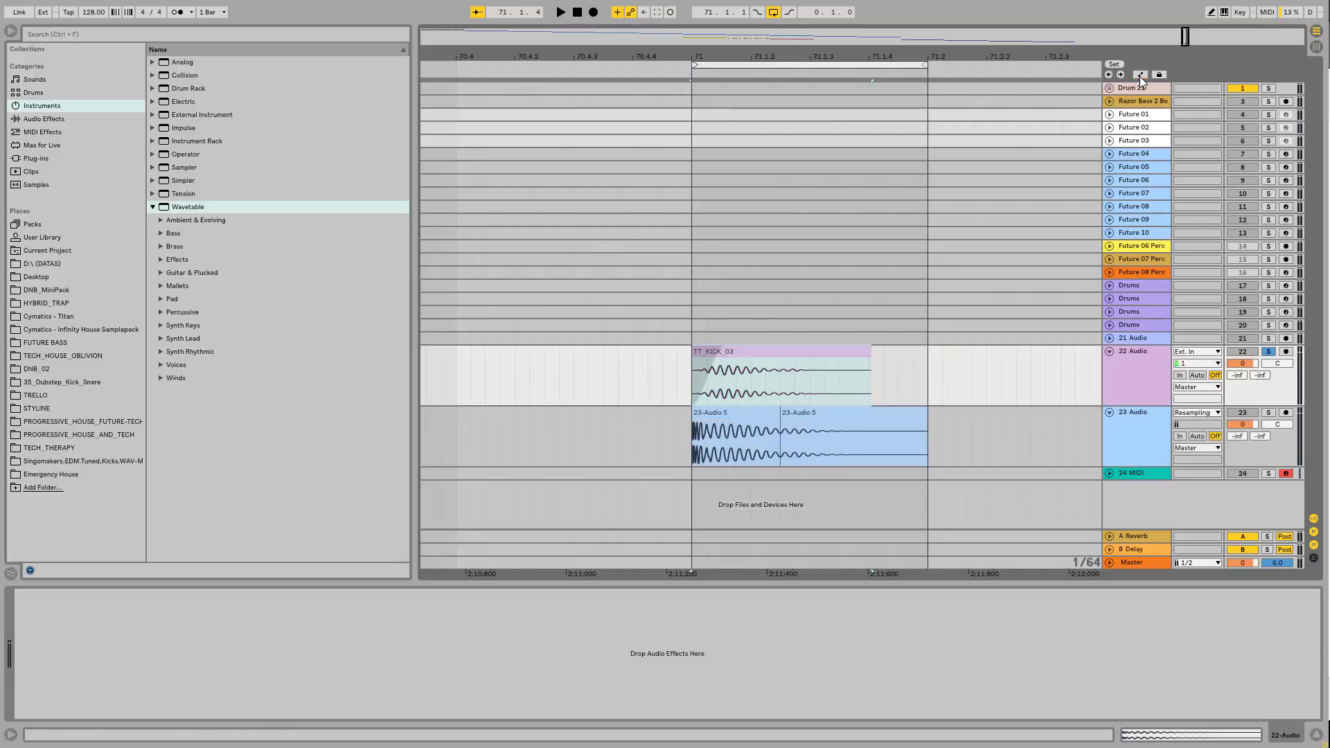
drag(724, 348, 729, 350)
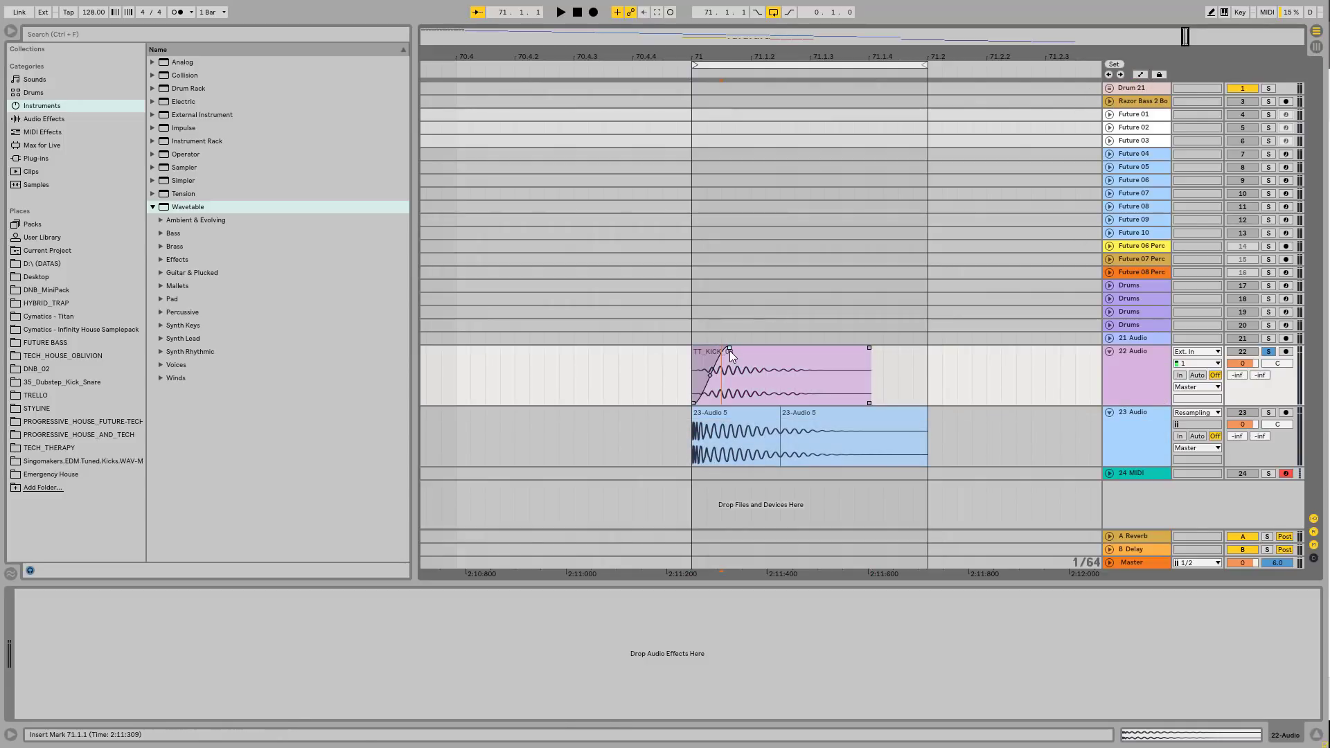
- Compare the kick clip with automation shown and hidden, selecting its faded opening portion
click(768, 352)
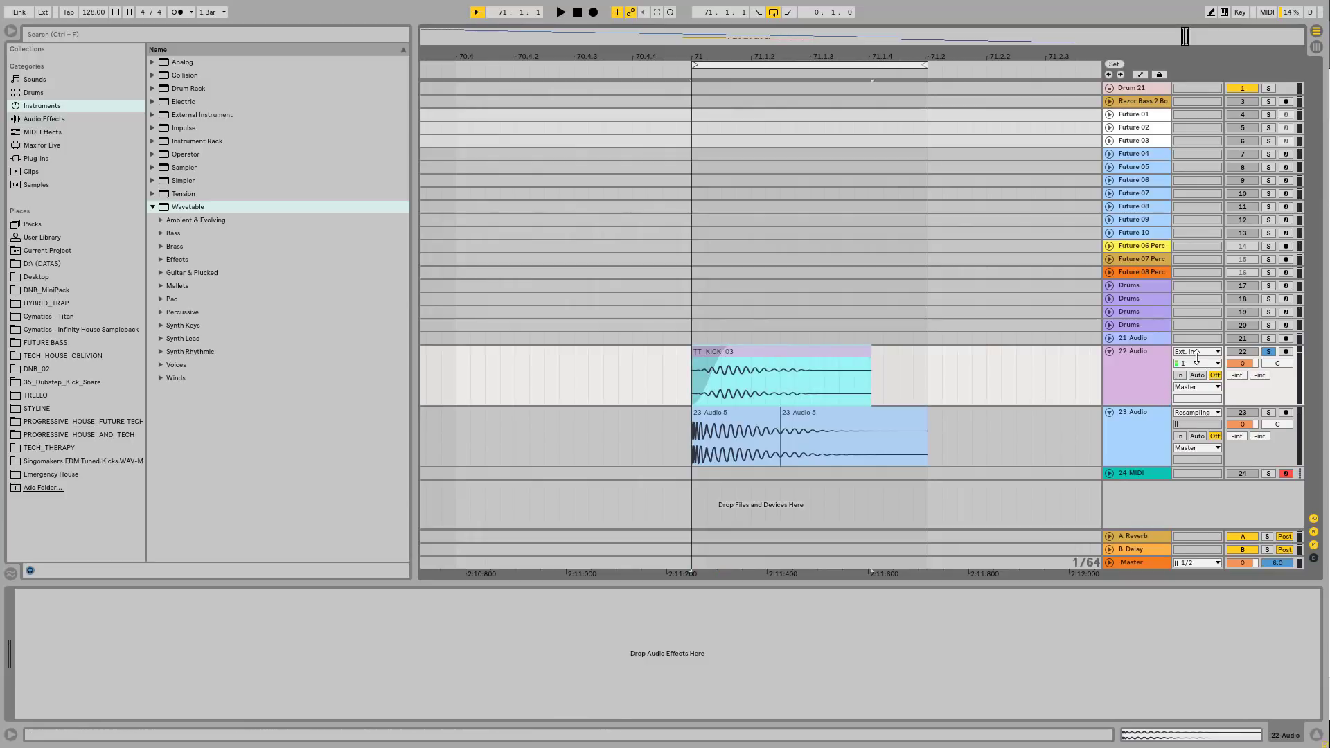
click(1136, 357)
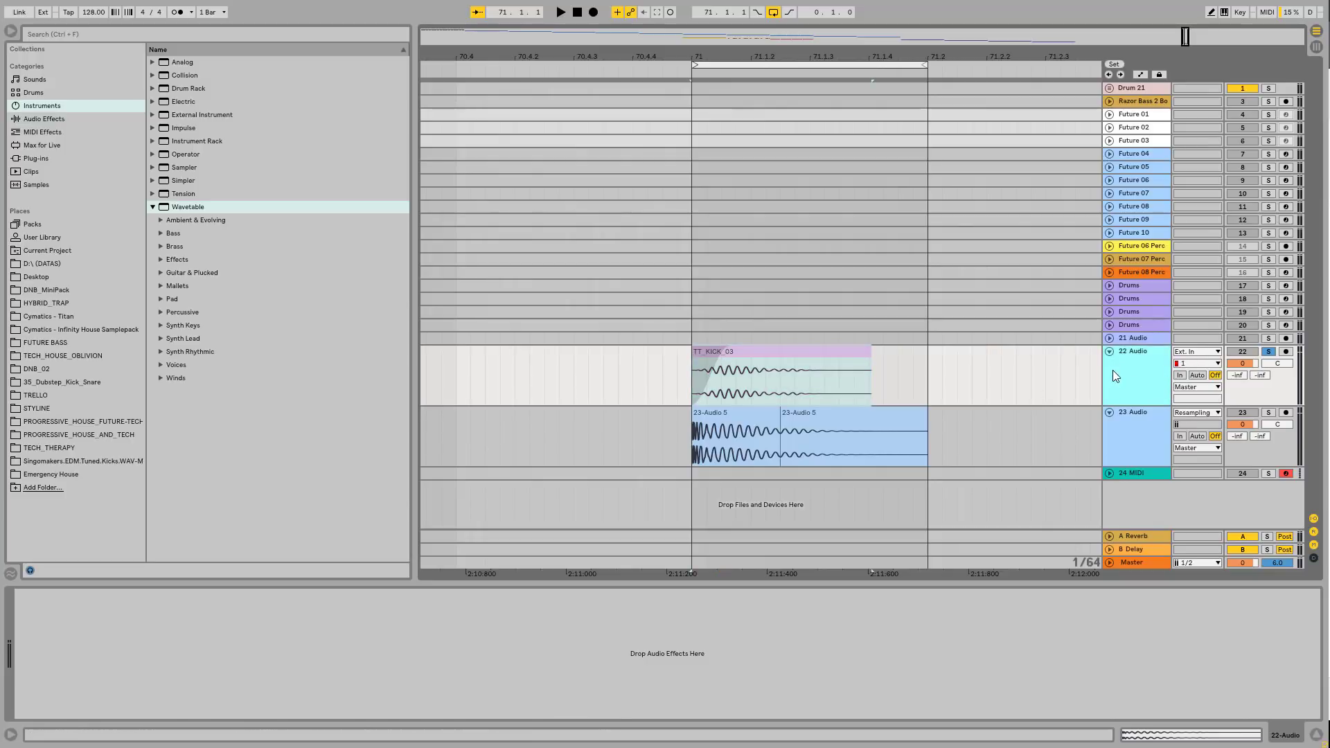
click(1141, 74)
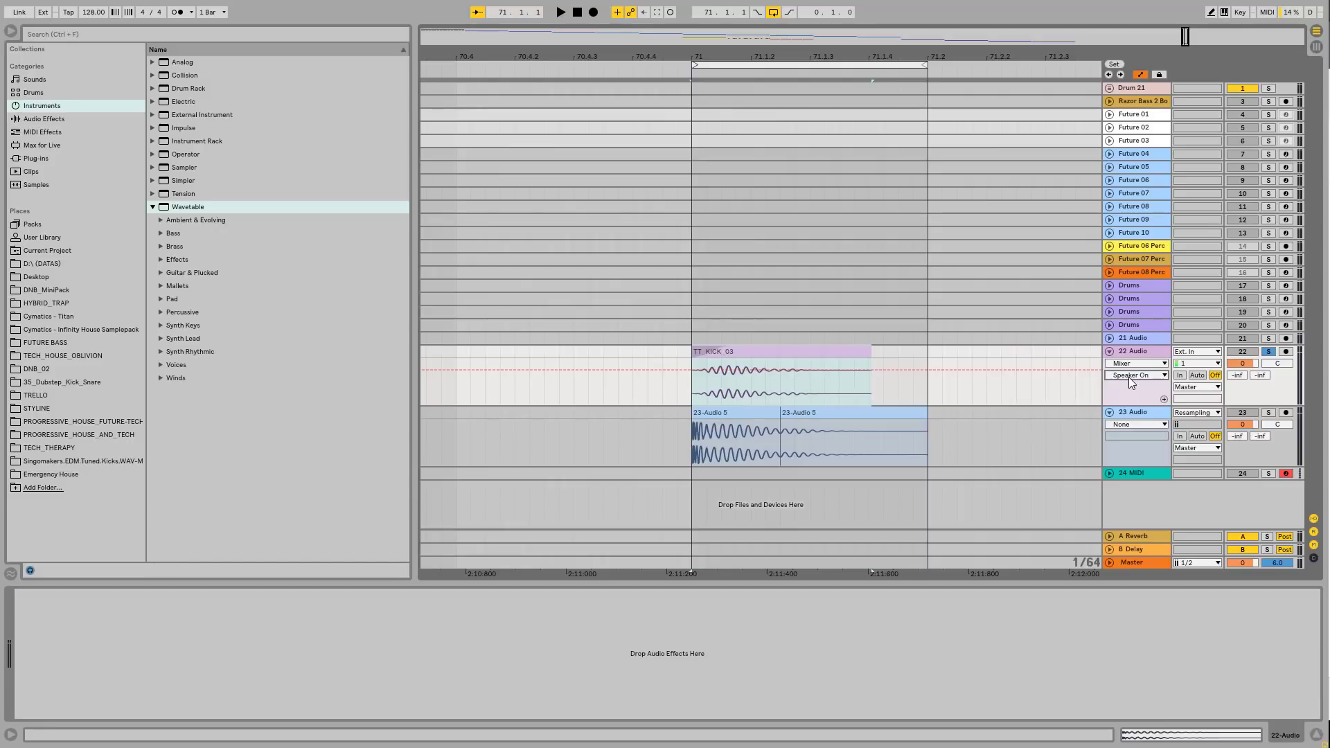
click(800, 353)
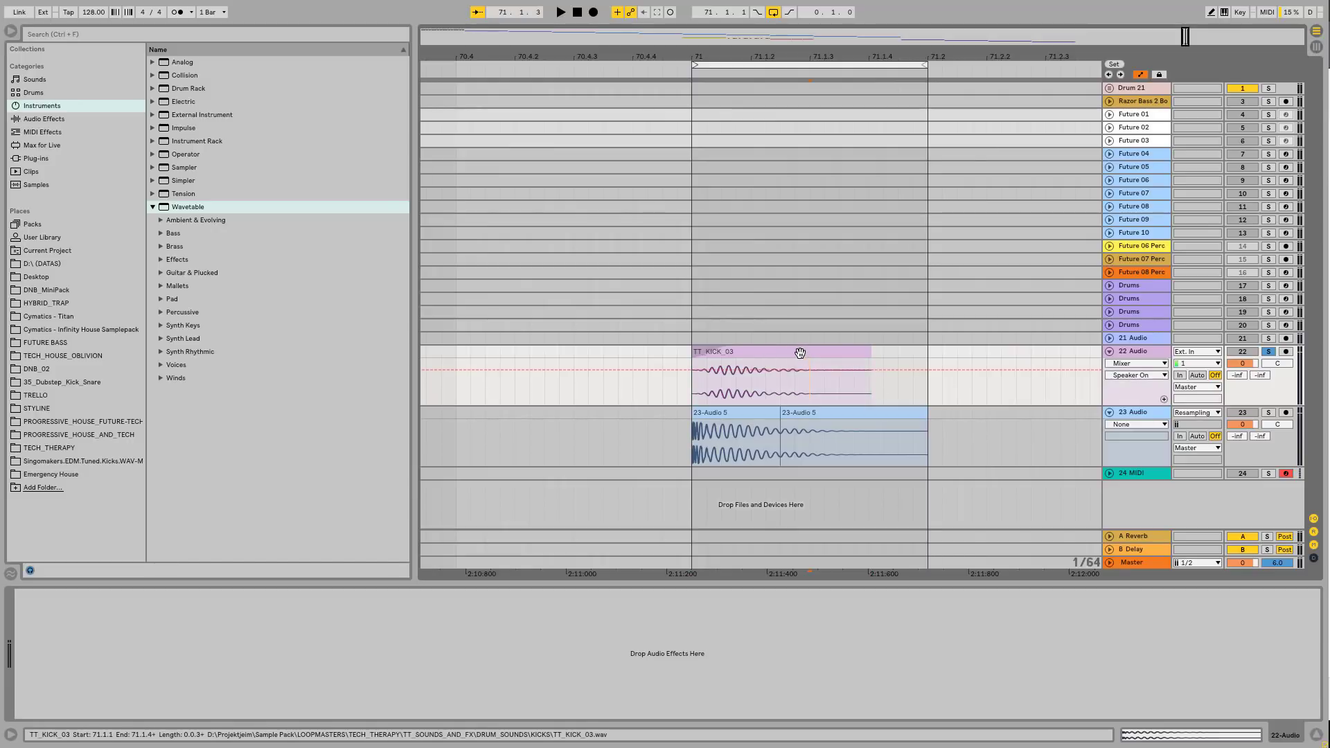
drag(722, 388, 694, 391)
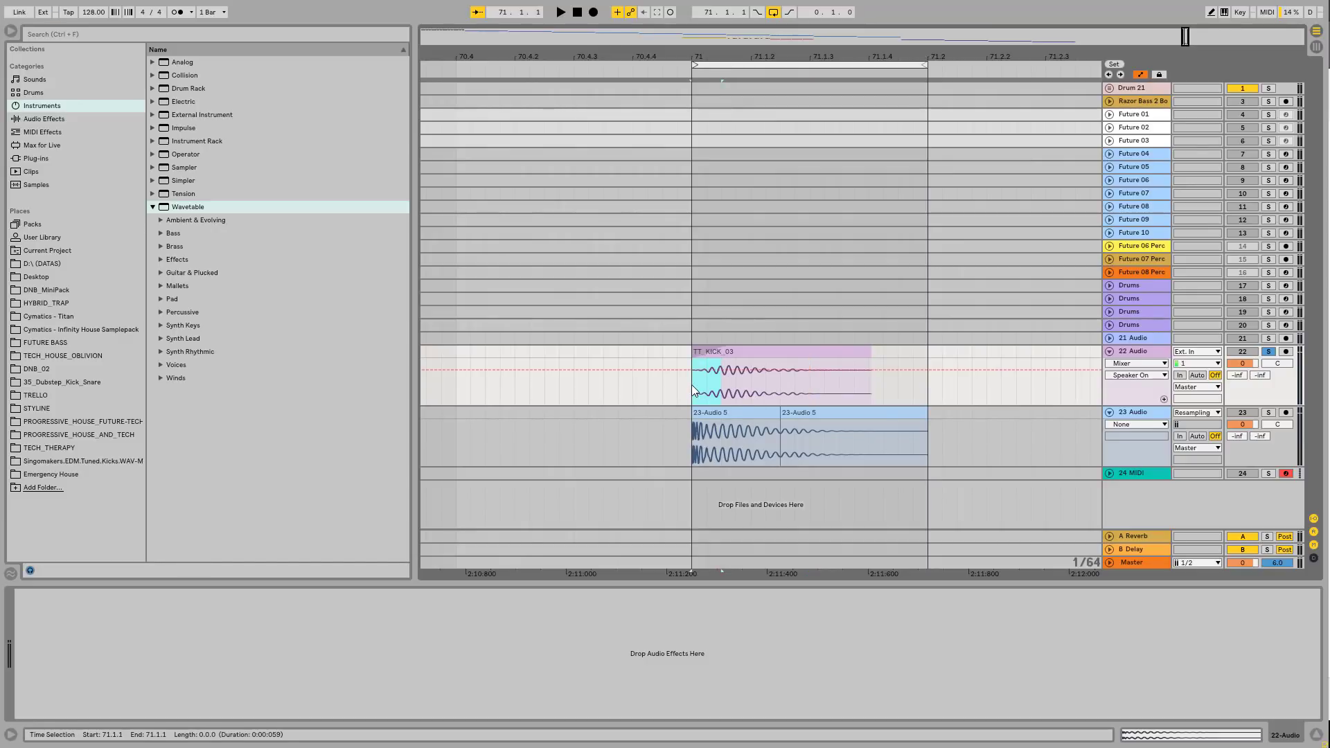
click(1141, 75)
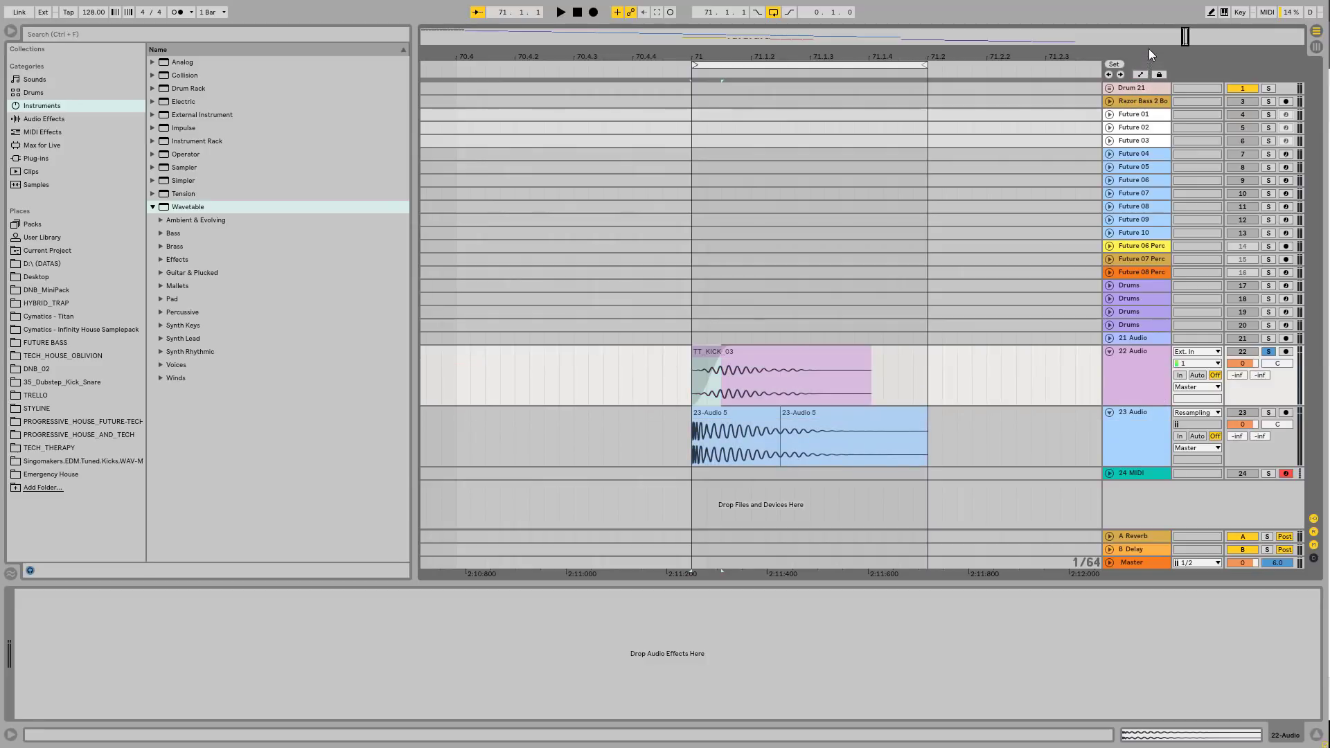